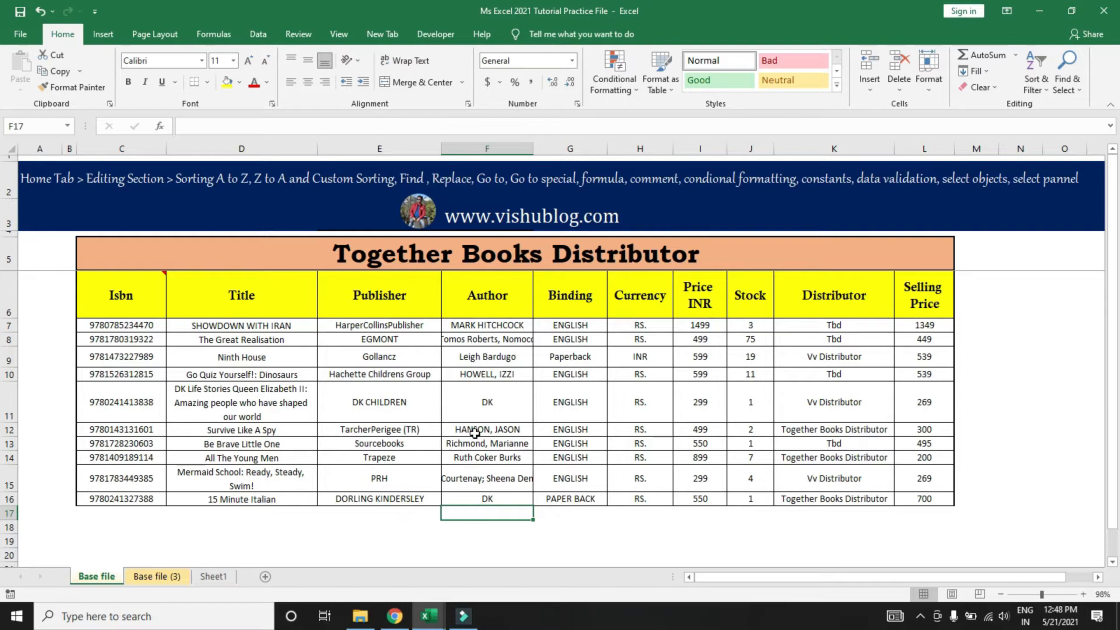
Step: Switch to Chrome and look over the Google search results for together books distributor
click(394, 616)
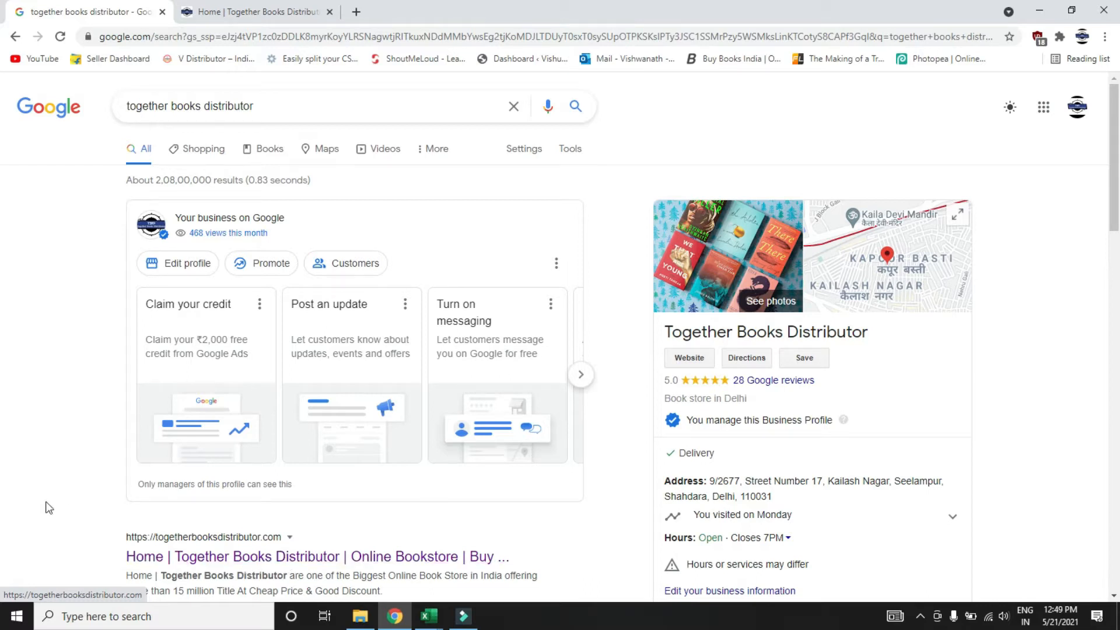
scroll(49, 507, down, 5)
scroll(48, 507, up, 5)
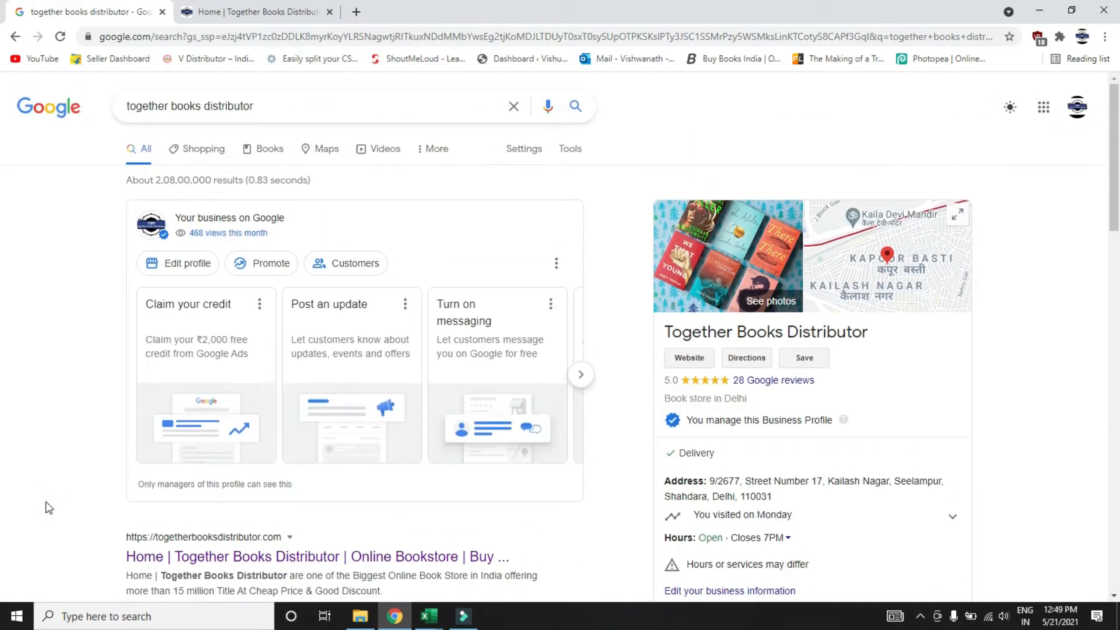
click(252, 12)
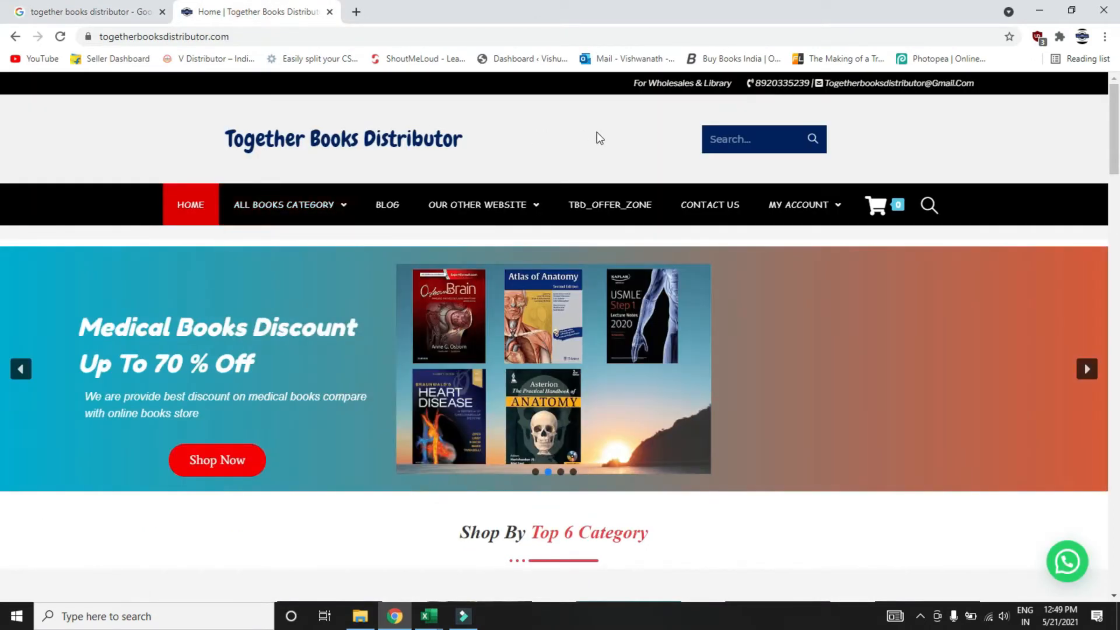
click(65, 13)
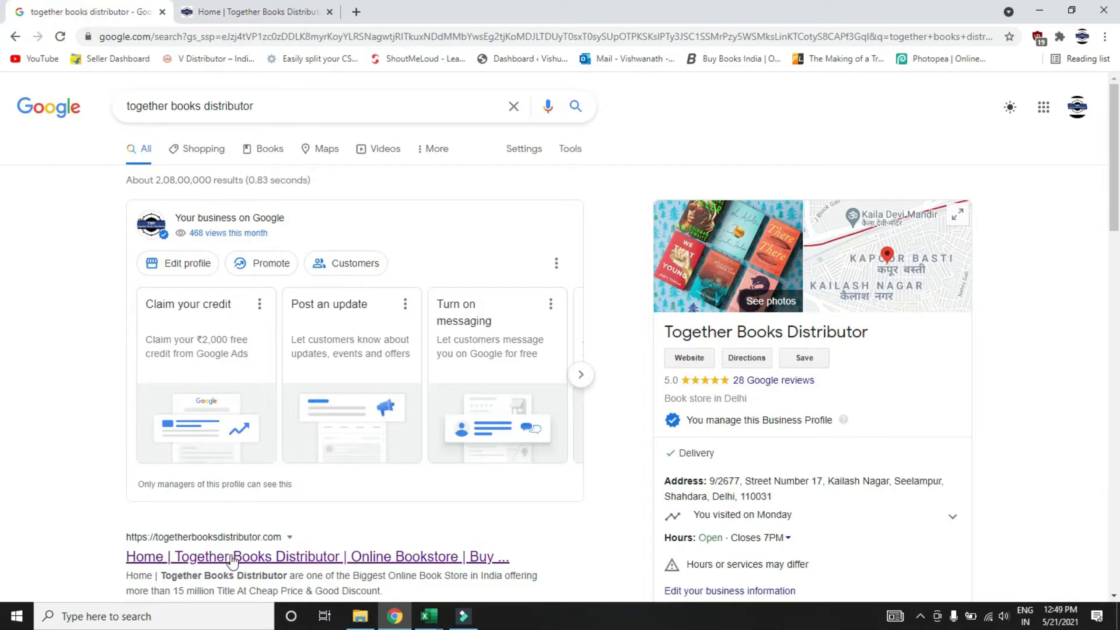
Step: Browse the Together Books Distributor home page down to its footer and back up to the header
click(256, 13)
scroll(1034, 247, up, 2)
scroll(1033, 246, down, 2)
scroll(1034, 247, down, 2)
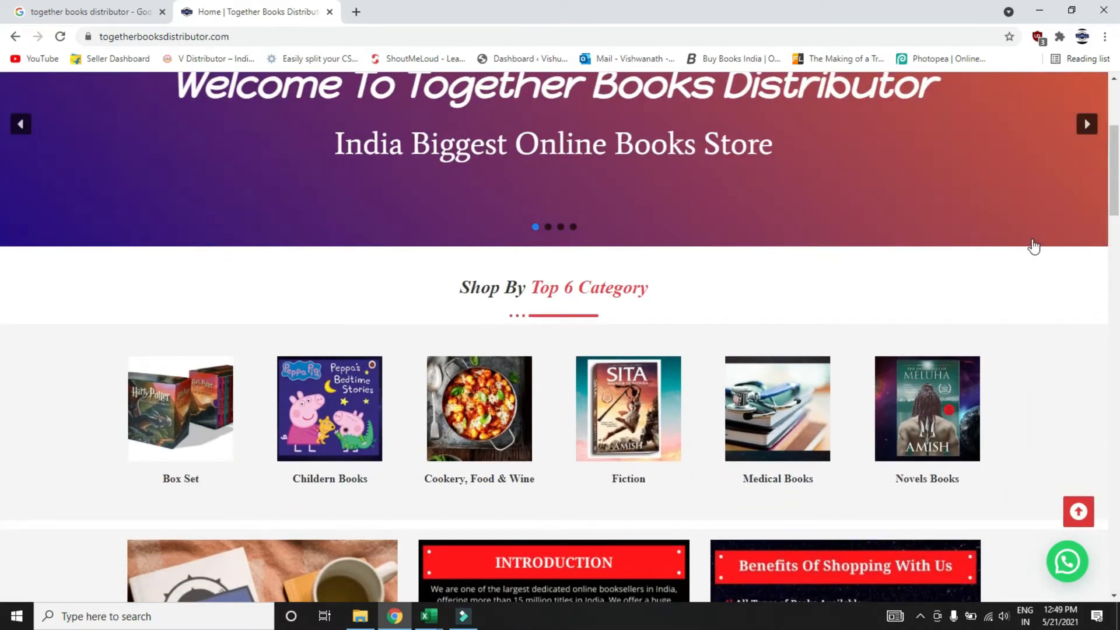
scroll(1033, 246, down, 7)
scroll(1033, 244, down, 7)
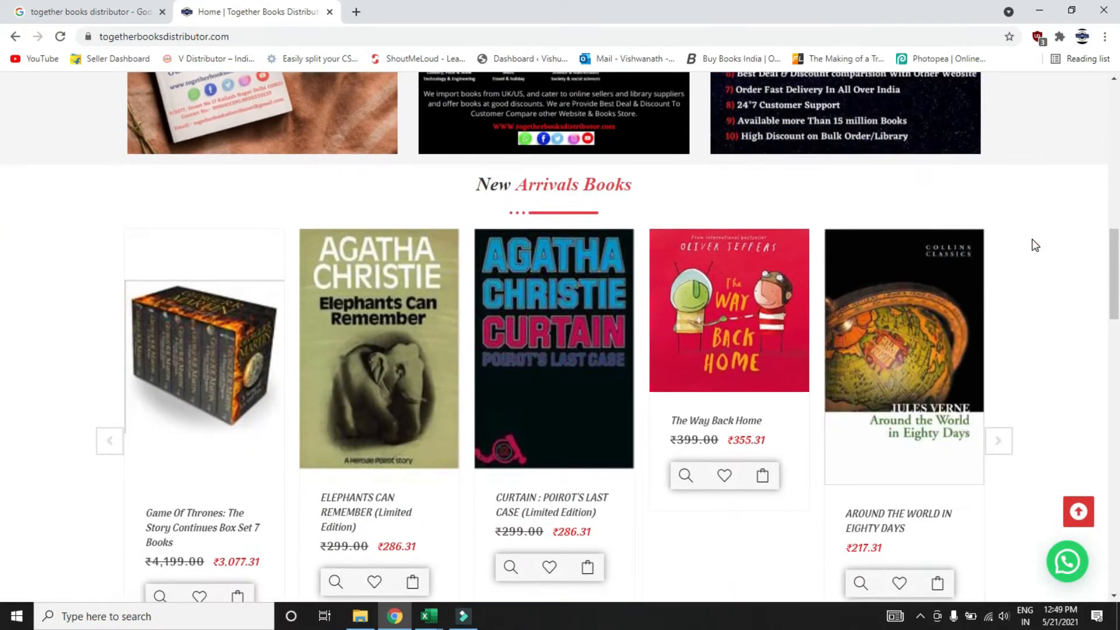
scroll(1033, 240, down, 20)
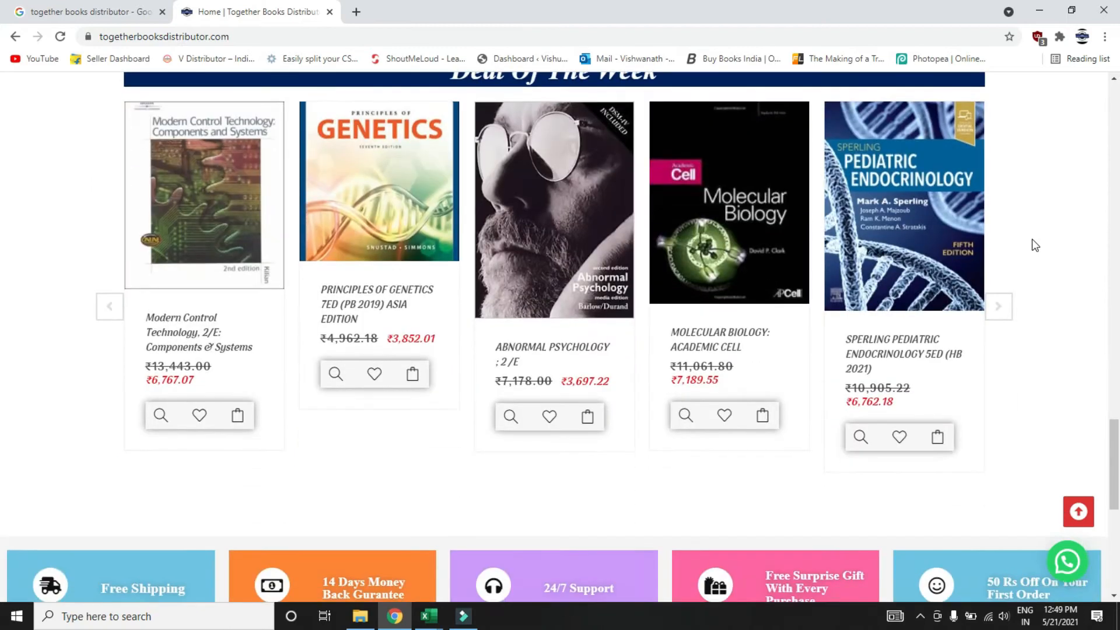
scroll(1032, 239, down, 3)
scroll(1031, 239, up, 12)
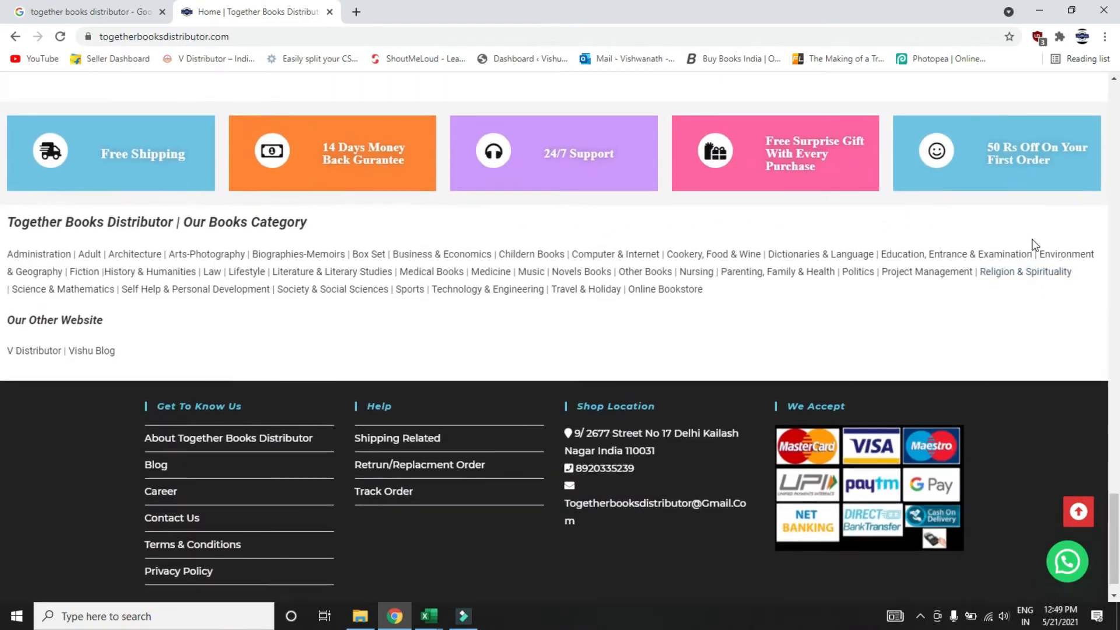
scroll(1032, 240, up, 12)
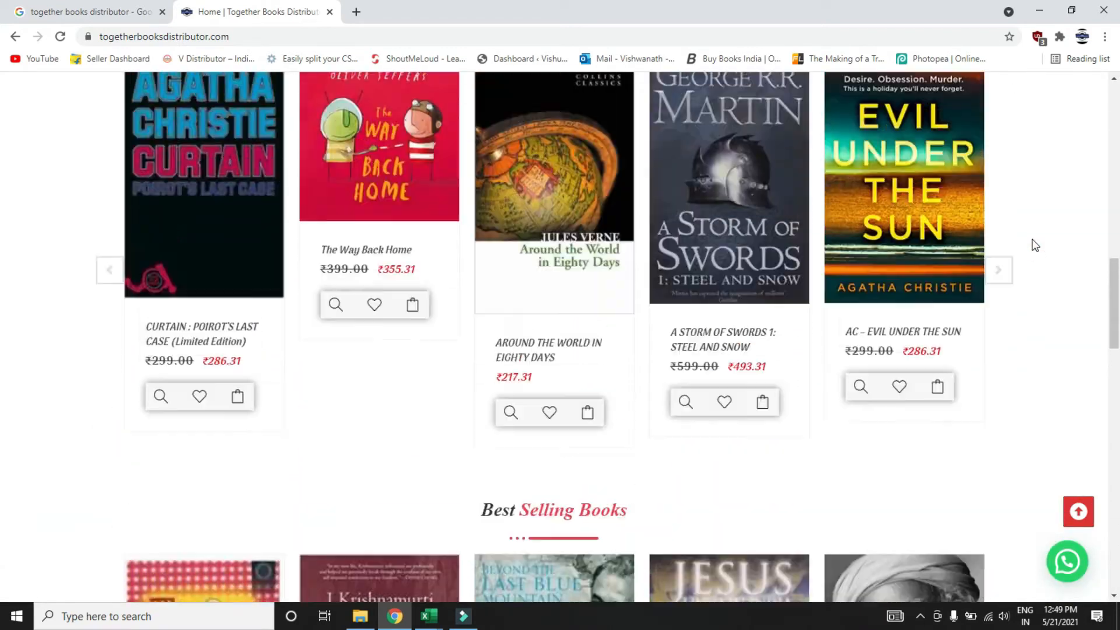
scroll(1031, 239, down, 1)
scroll(1031, 239, up, 1)
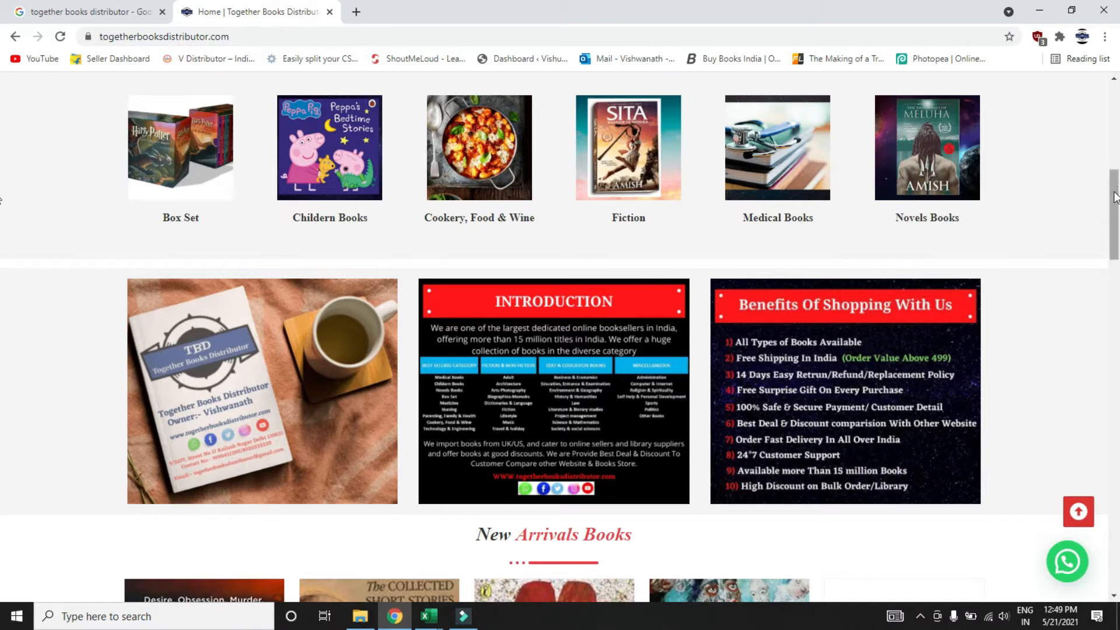
drag(1116, 193, 1114, 115)
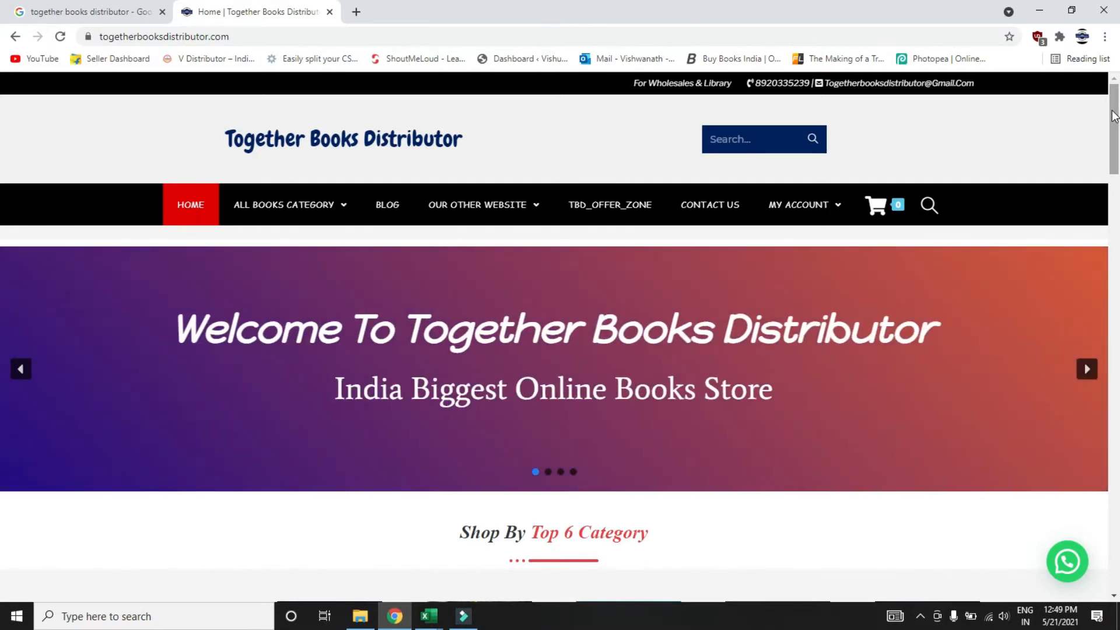
drag(1115, 117, 984, 182)
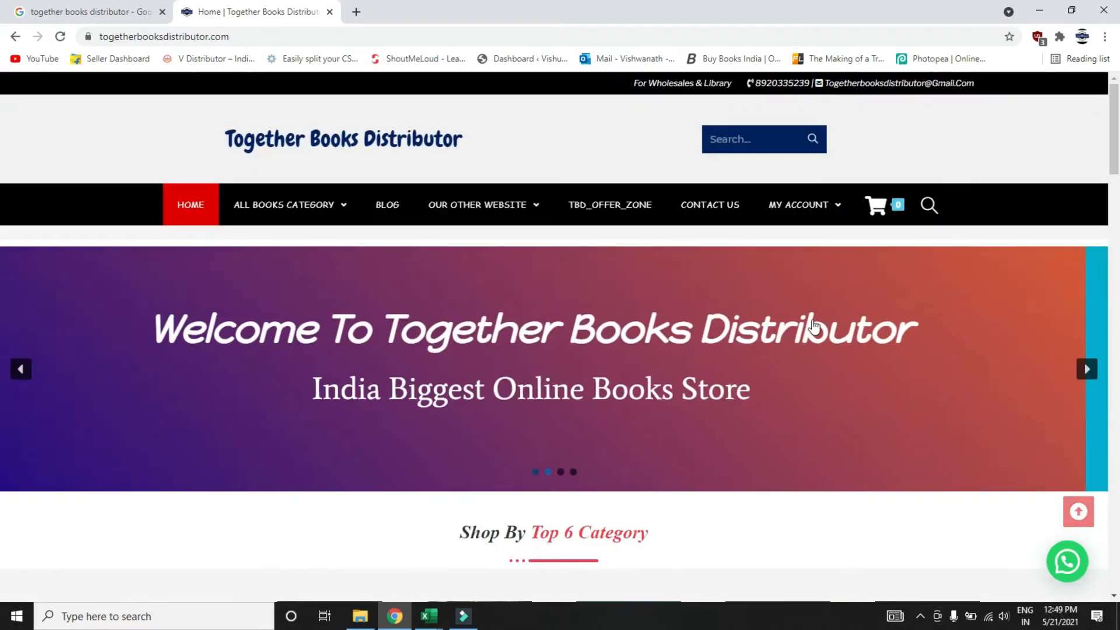
Step: Switch to Excel, view sheet (11) of the For Thum Create workbook, and return to the Ms Excel 2021 Tutorial Practice File
mouse_move(432, 624)
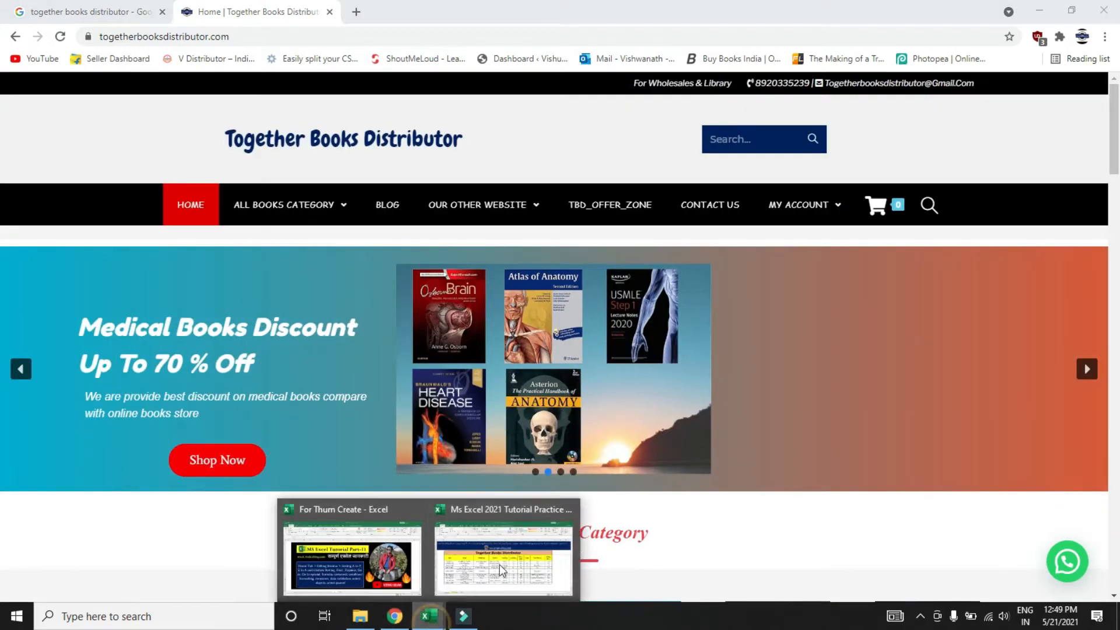
click(352, 554)
click(415, 576)
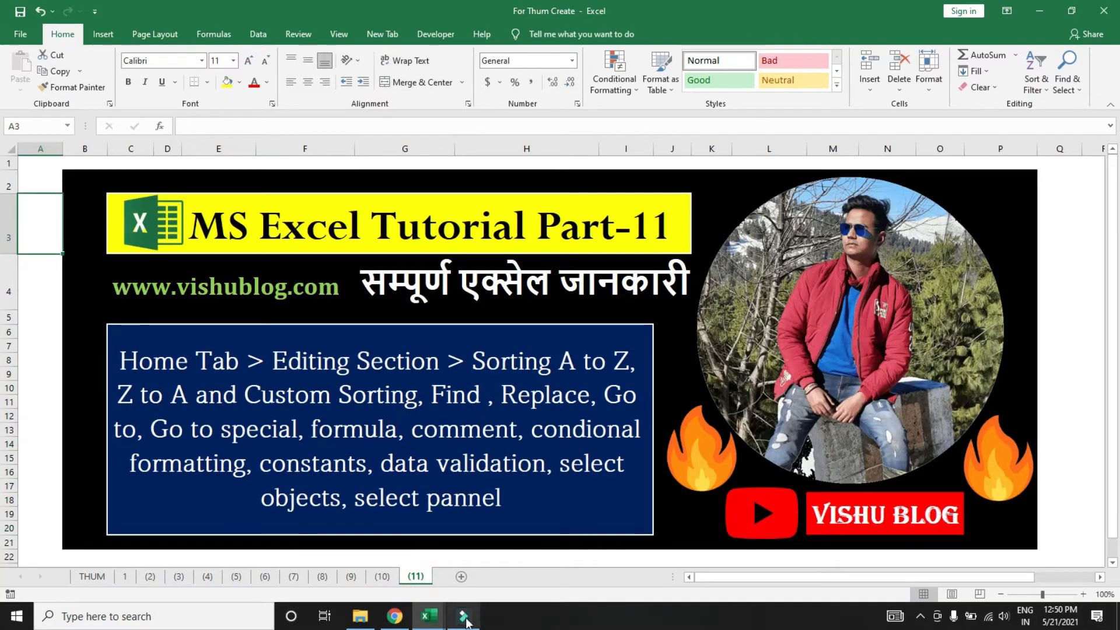
mouse_move(428, 615)
click(459, 550)
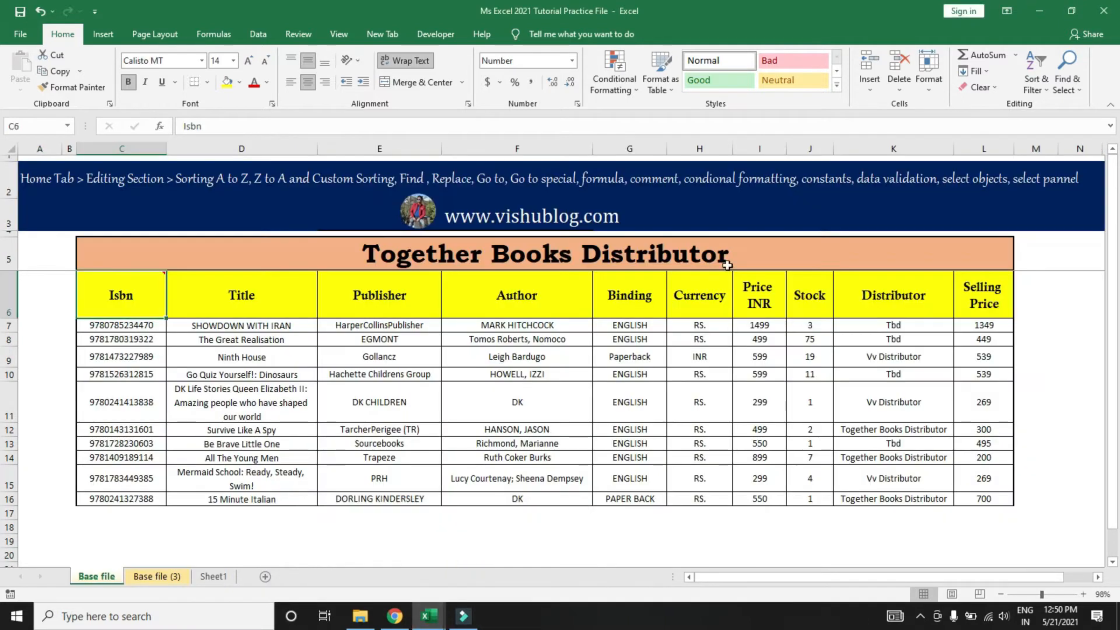
click(1038, 88)
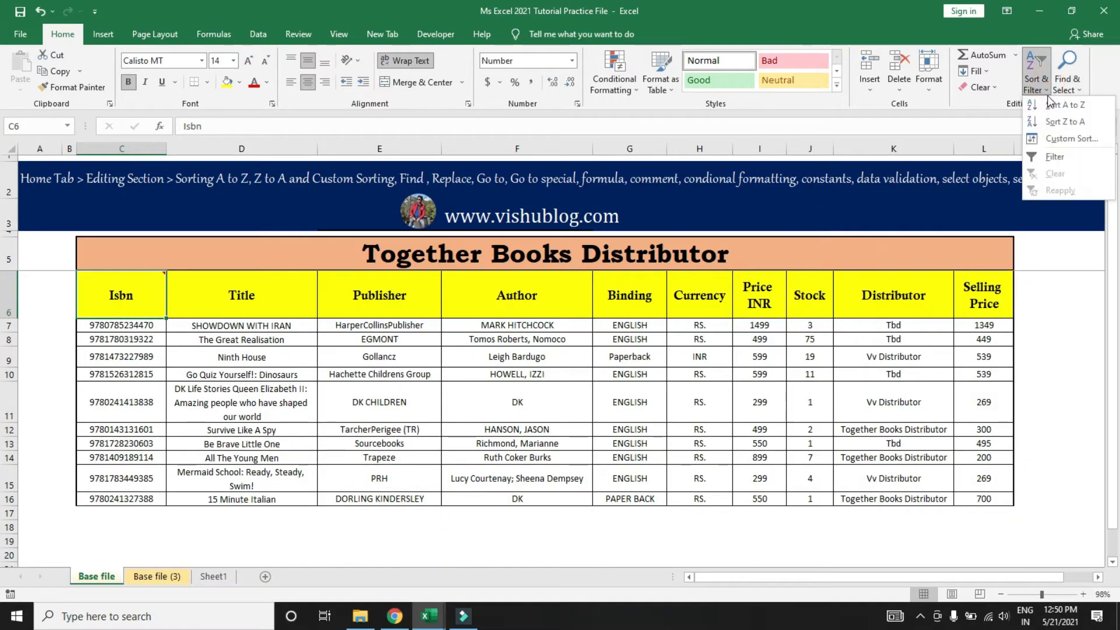
click(852, 410)
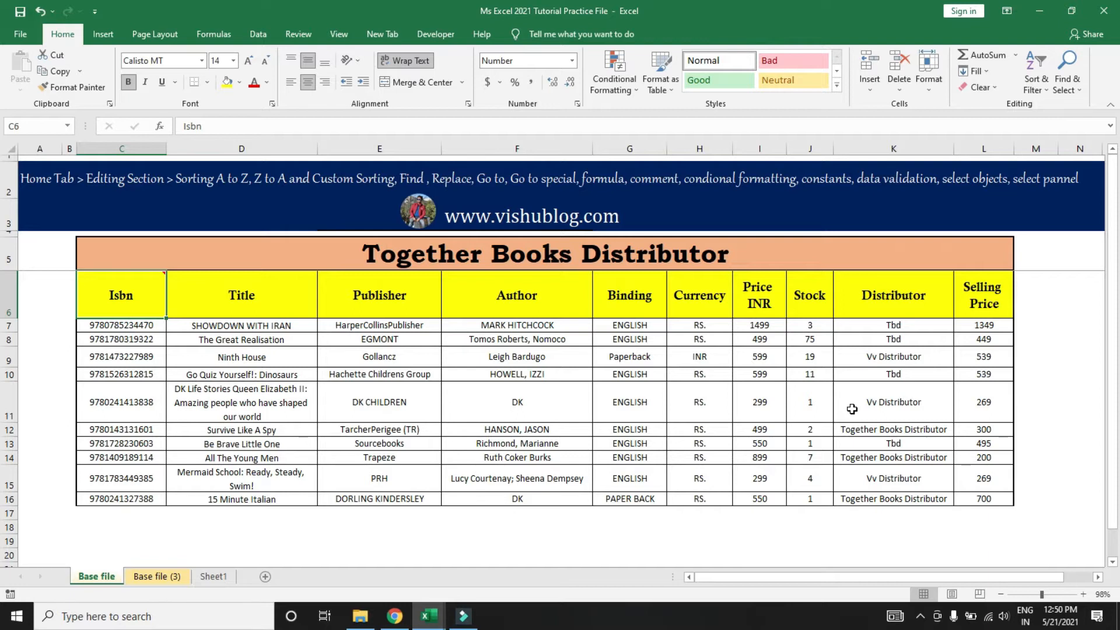
Step: Enter the serial numbers 1, 2, 5 and 7 in cells B7 to B10, beside the first four books
key(Down)
key(Left)
text(1)
key(Return)
text(2)
key(Return)
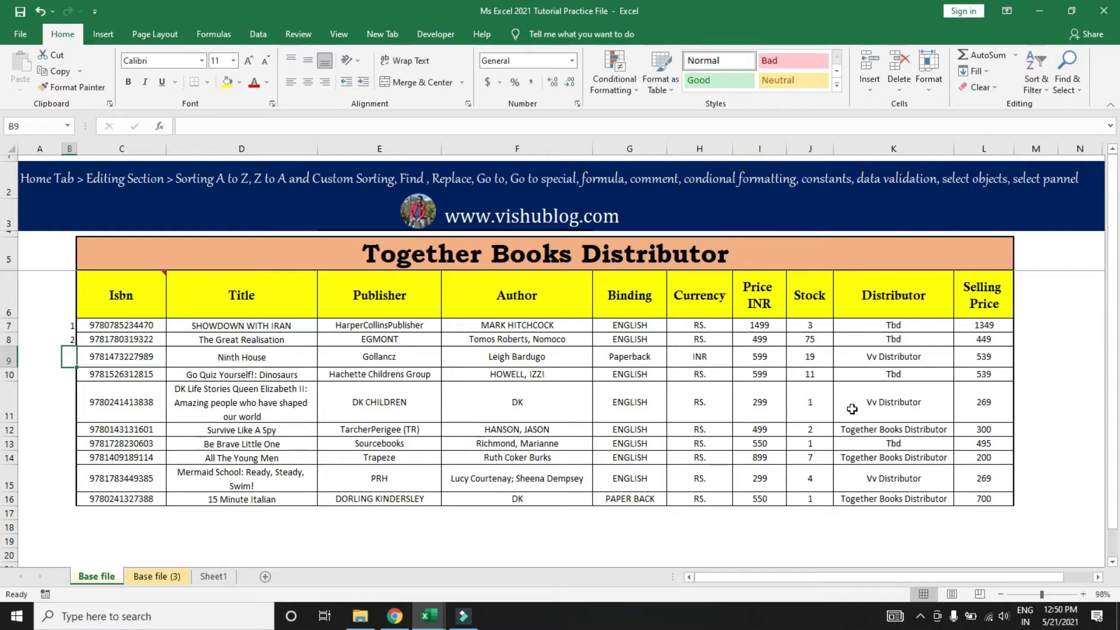
text(5)
key(Return)
text(7)
key(Return)
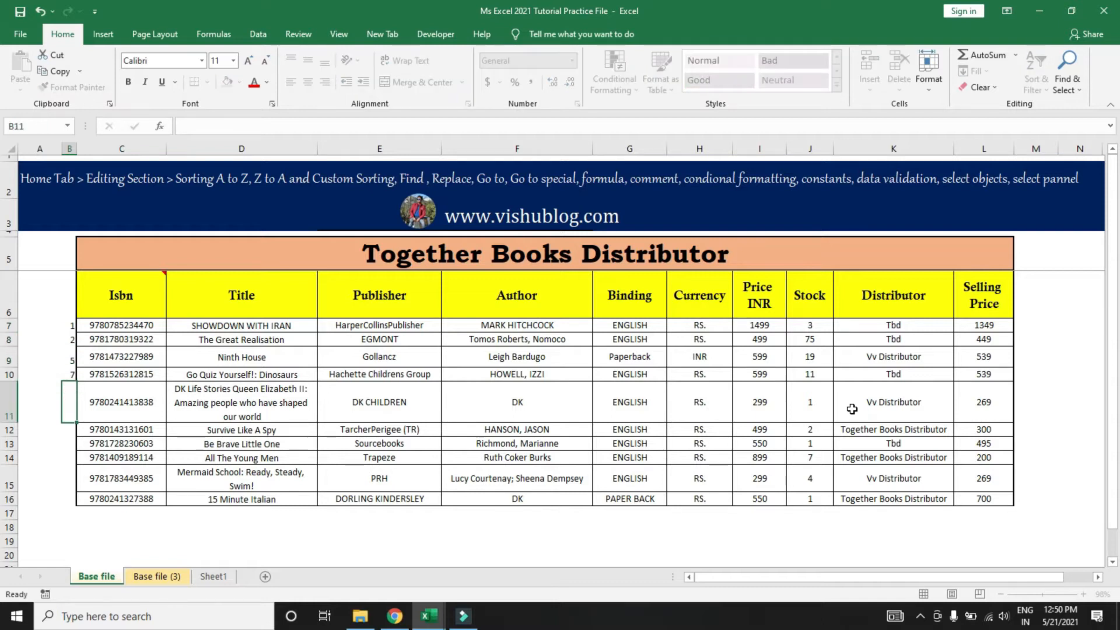
Step: Enter the serial numbers 3, 4, 8, 10, 9 and 11 in cells B11 to B16 for the remaining books
text(3)
key(Return)
text(5)
text(4)
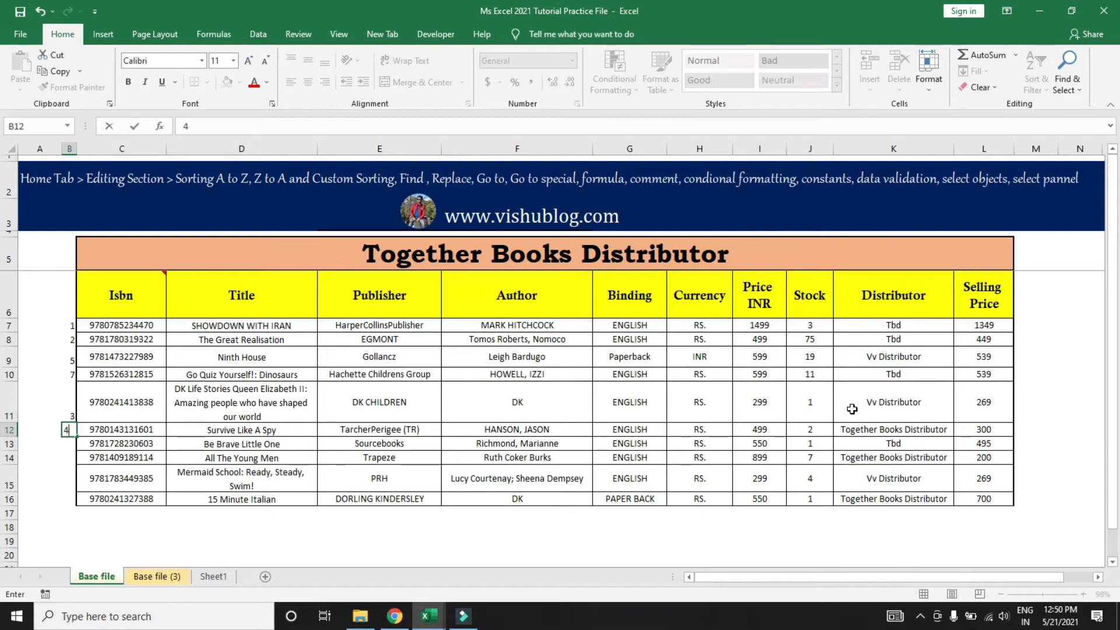
key(Return)
text(8)
key(Return)
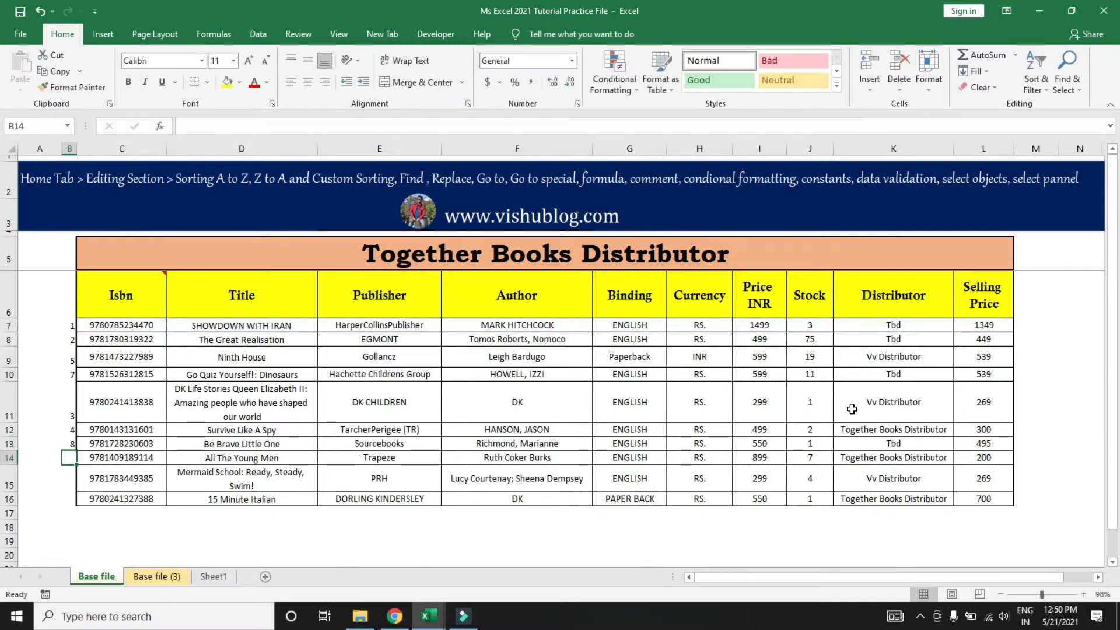
text(10)
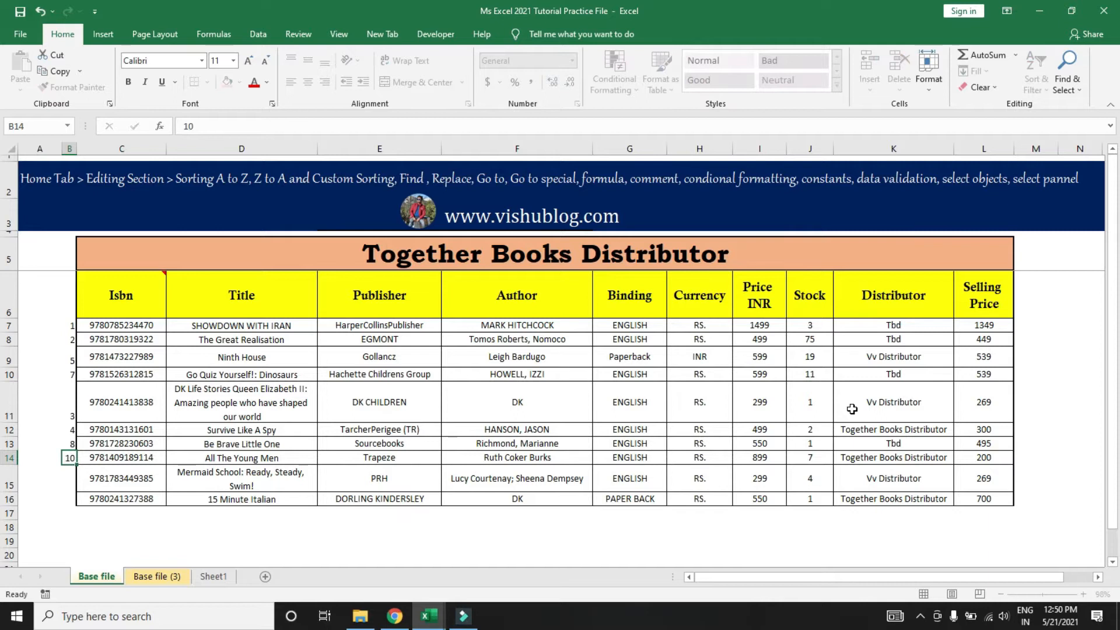
key(Return)
text(9)
key(Return)
text(11)
key(ctrl+Return)
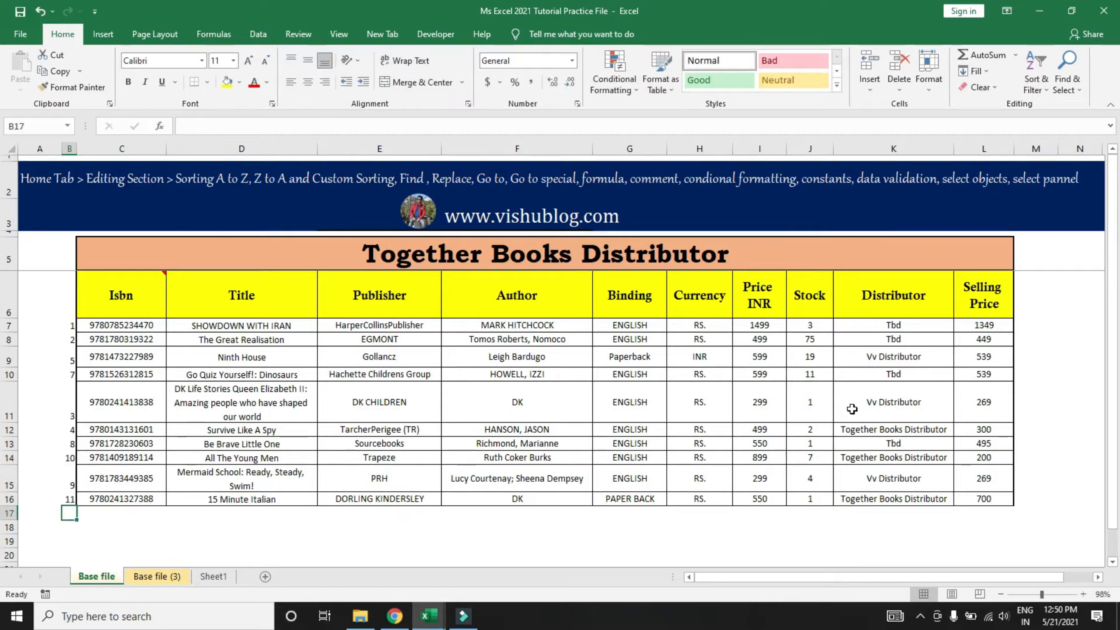
Step: Enter the header S,.no in cell B6 above the serial numbers
key(Up)
key(Up)
key(Up)
key(Up)
key(Up)
key(Up)
key(Up)
key(Up)
key(Up)
key(Up)
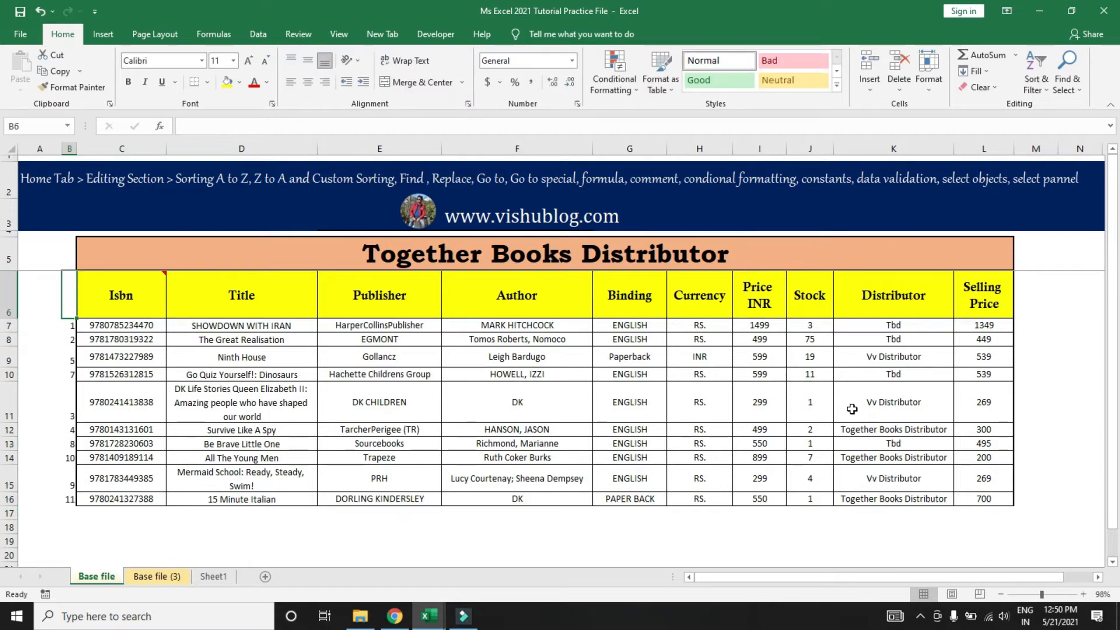
text(S,.no)
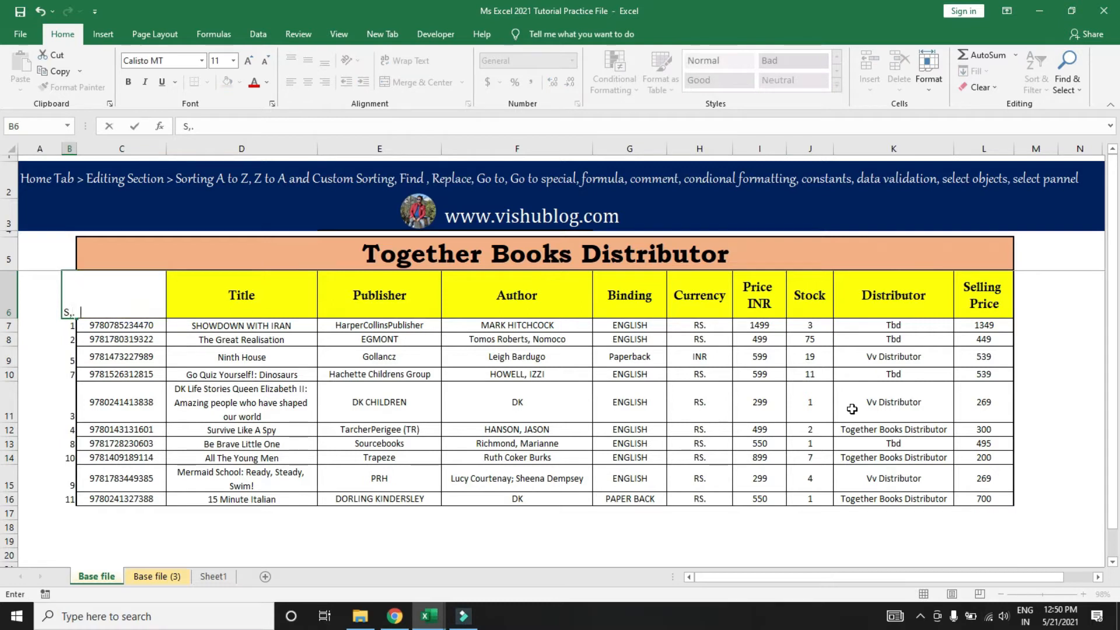
key(ctrl+Return)
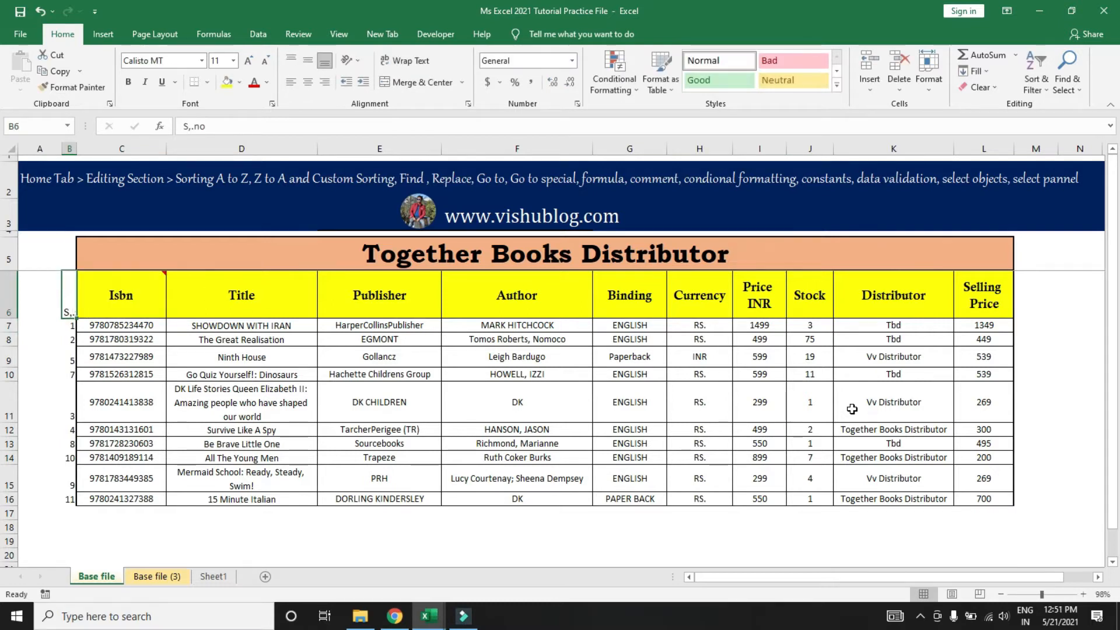
Step: AutoFit the width of column B to its contents
key(ctrl+space)
key(alt+h)
key(o)
key(i)
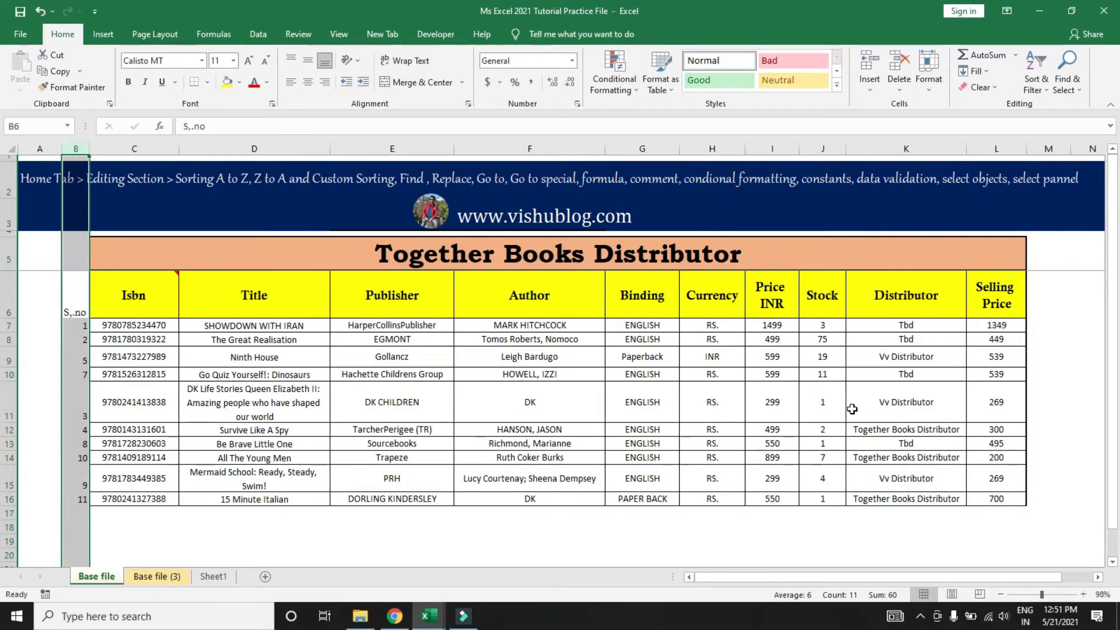
Step: Correct the header in cell B6 to S.no by removing the comma
key(F2)
key(BackSpace)
key(Return)
key(Up)
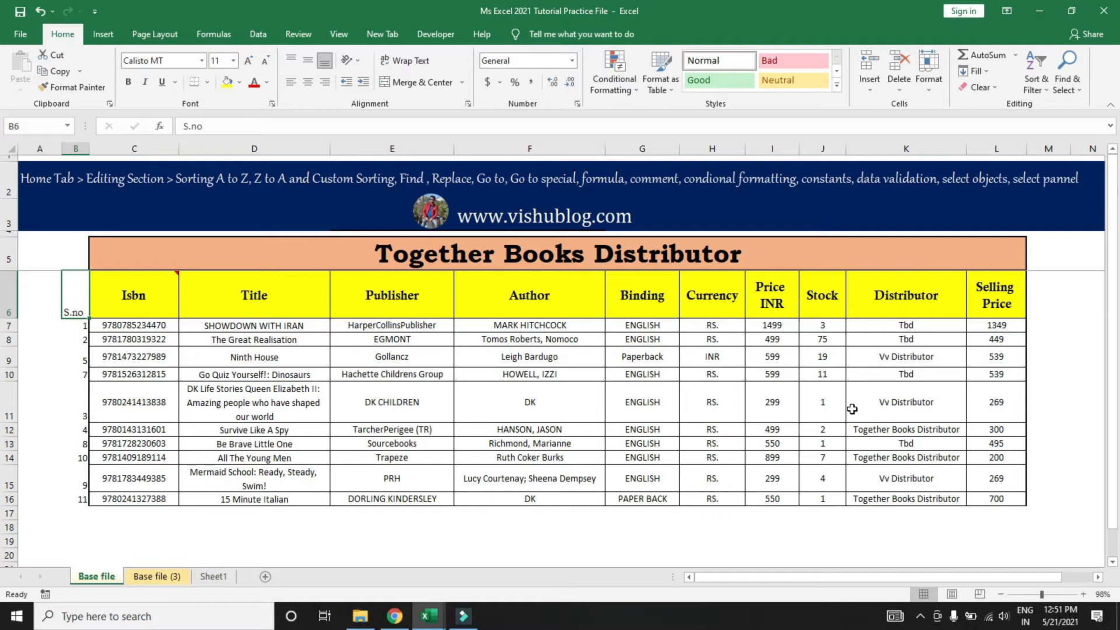
Step: Center the header and serial numbers in B6:B16 both vertically and horizontally
key(ctrl+shift+Down)
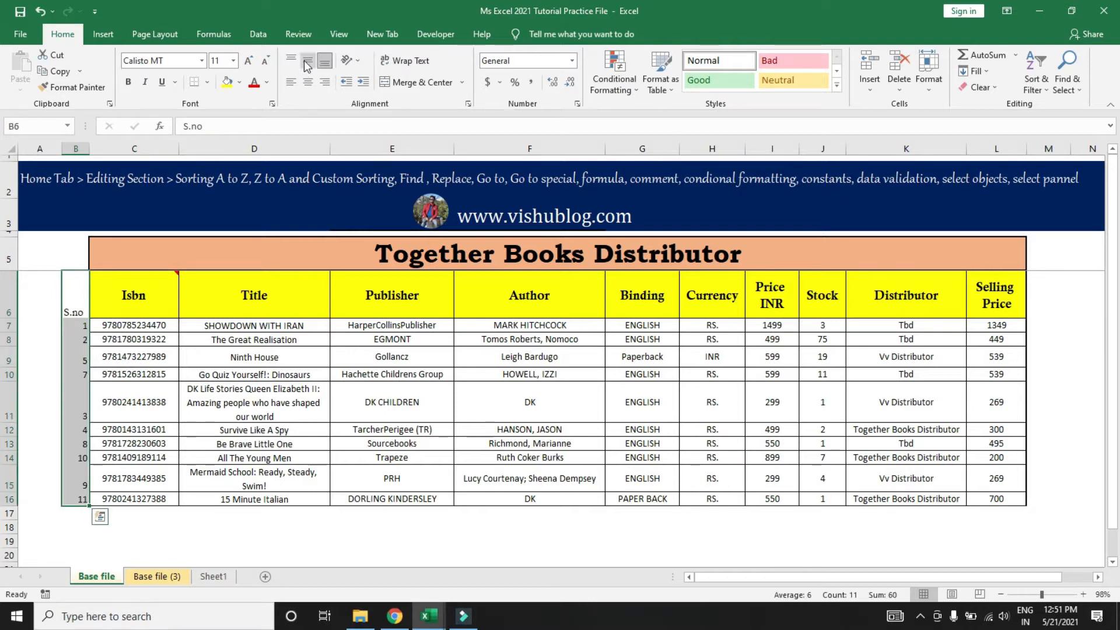
click(307, 82)
key(Down)
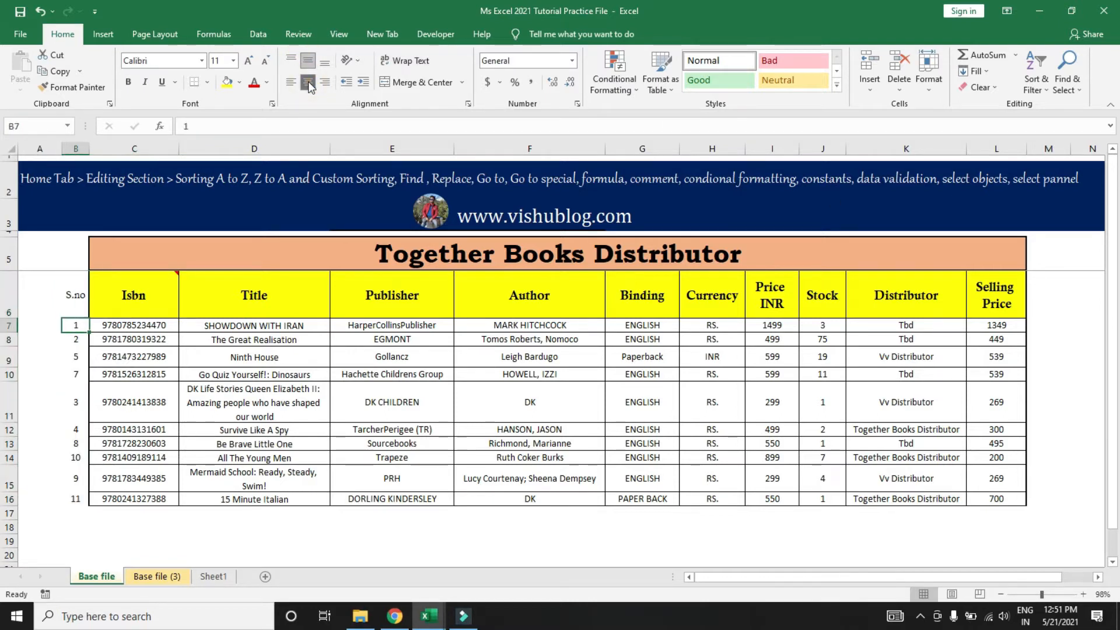
Step: Examine the order of the serial numbers in column B, from cell B7 down to B16
key(Down)
key(Down)
key(Down)
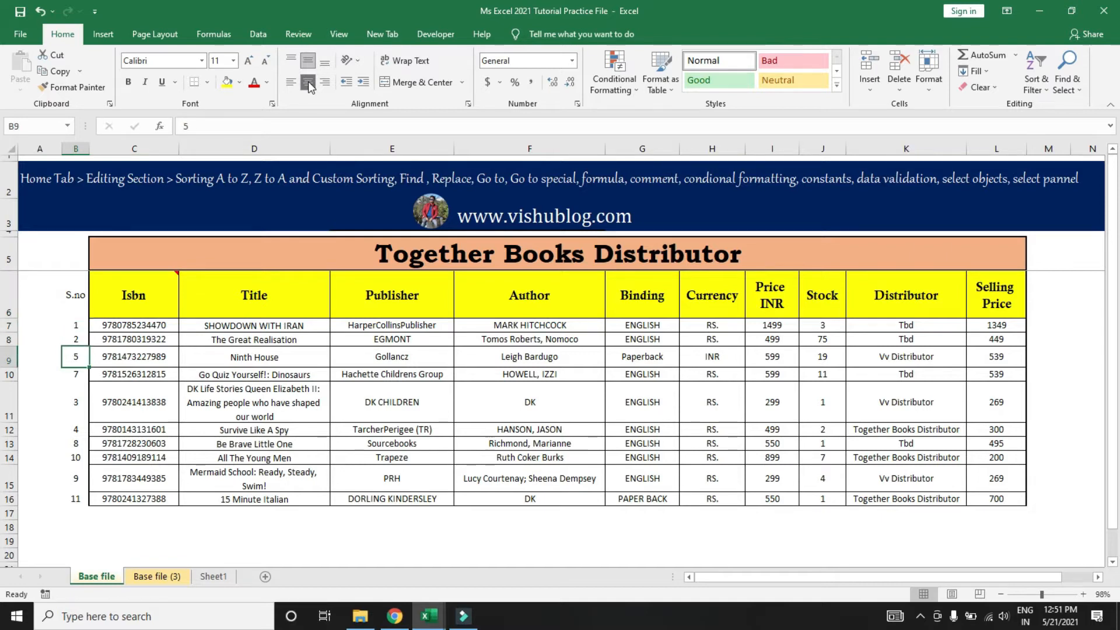
key(Down)
key(Down)
key(Up)
key(Up)
key(Up)
key(Up)
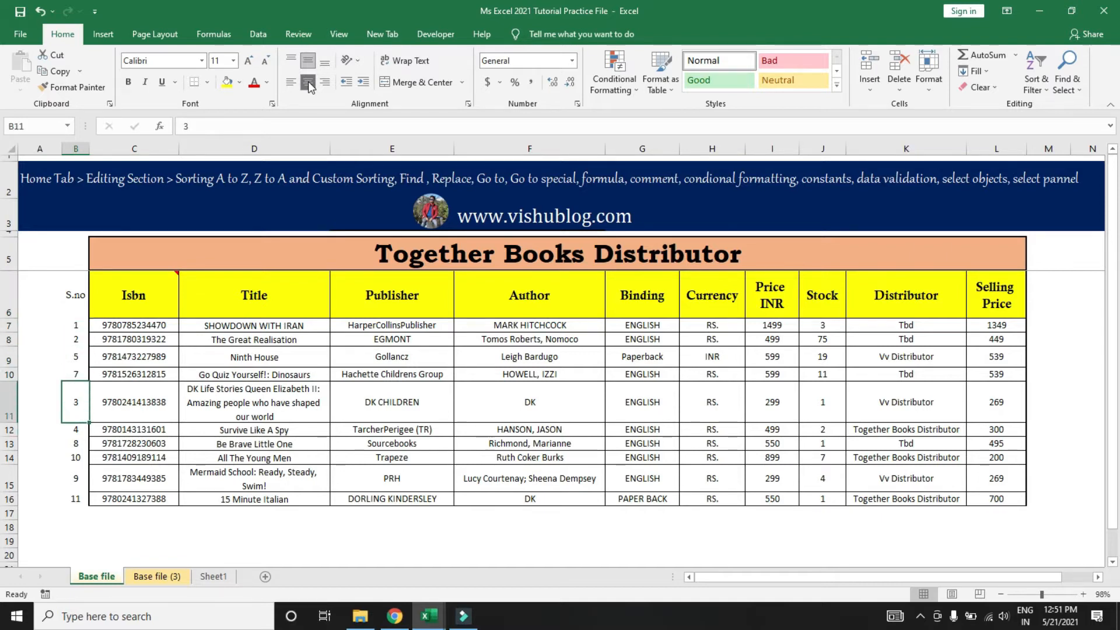
key(Down)
key(Up)
key(Up)
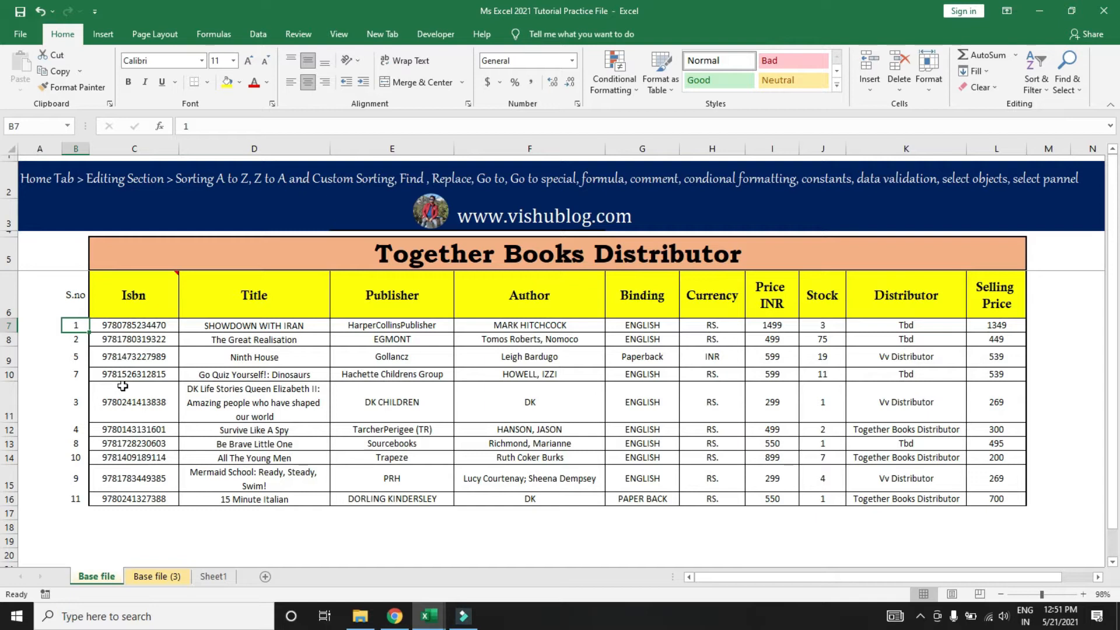
key(ctrl+shift+Down)
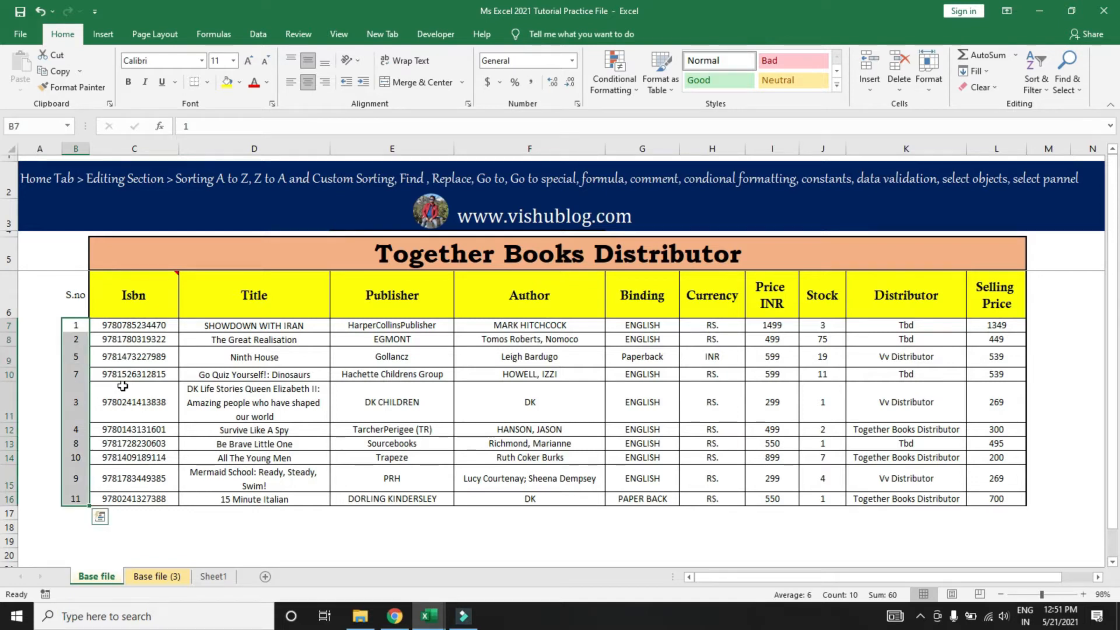
key(Right)
key(Left)
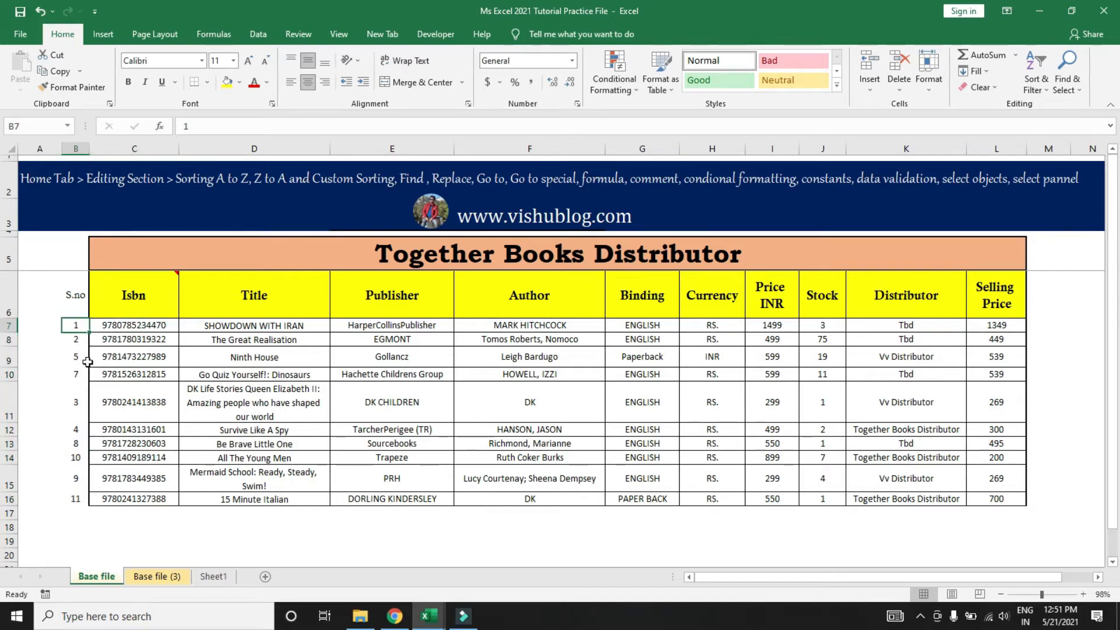
Step: Sort the serial numbers in B7:B16 from smallest to largest, expanding the selection to the adjacent table data
drag(73, 326, 71, 497)
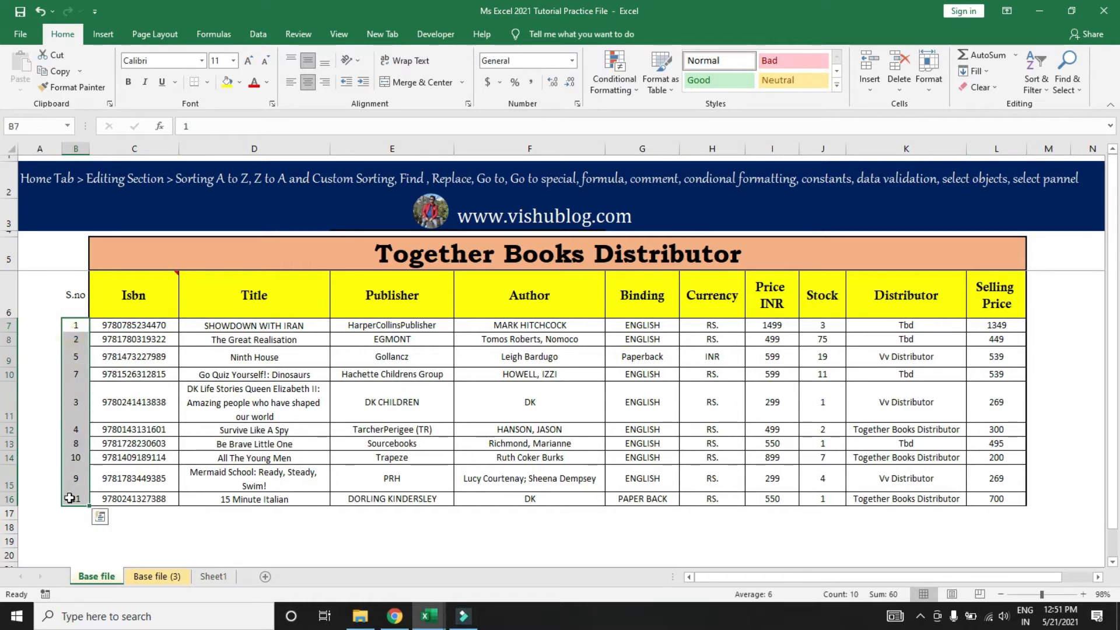
key(Right)
key(Left)
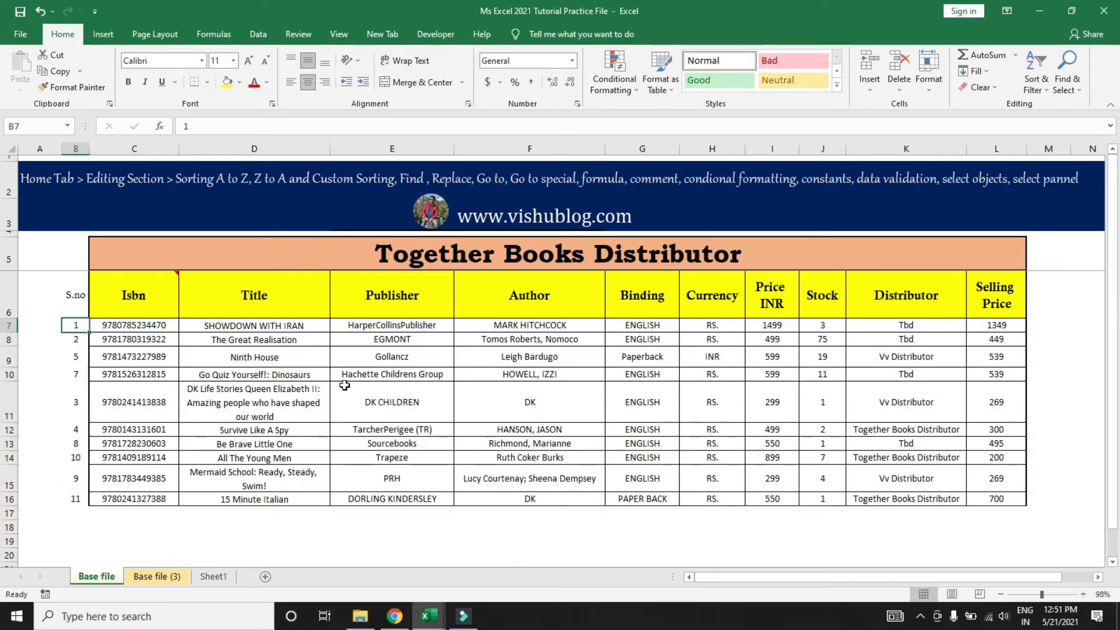
key(ctrl+shift+Down)
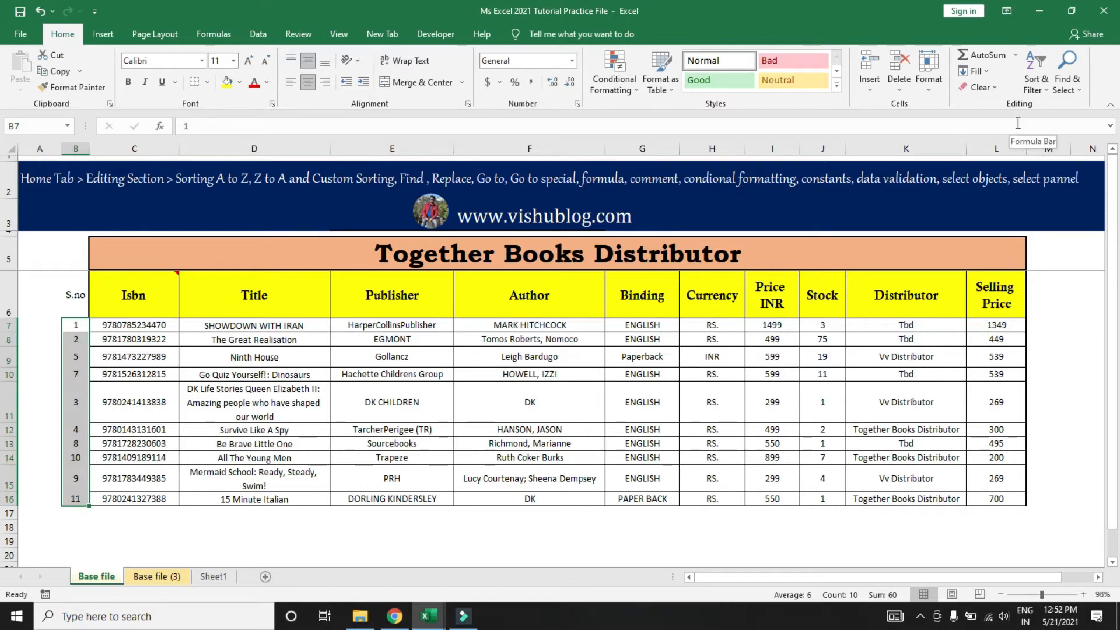
click(1036, 79)
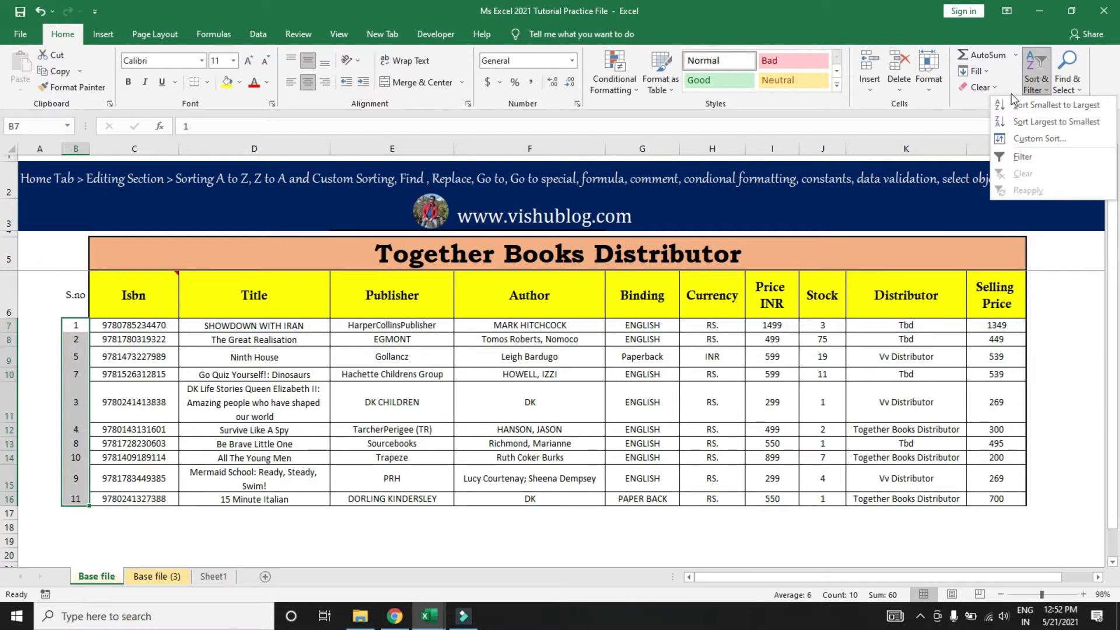
click(1048, 111)
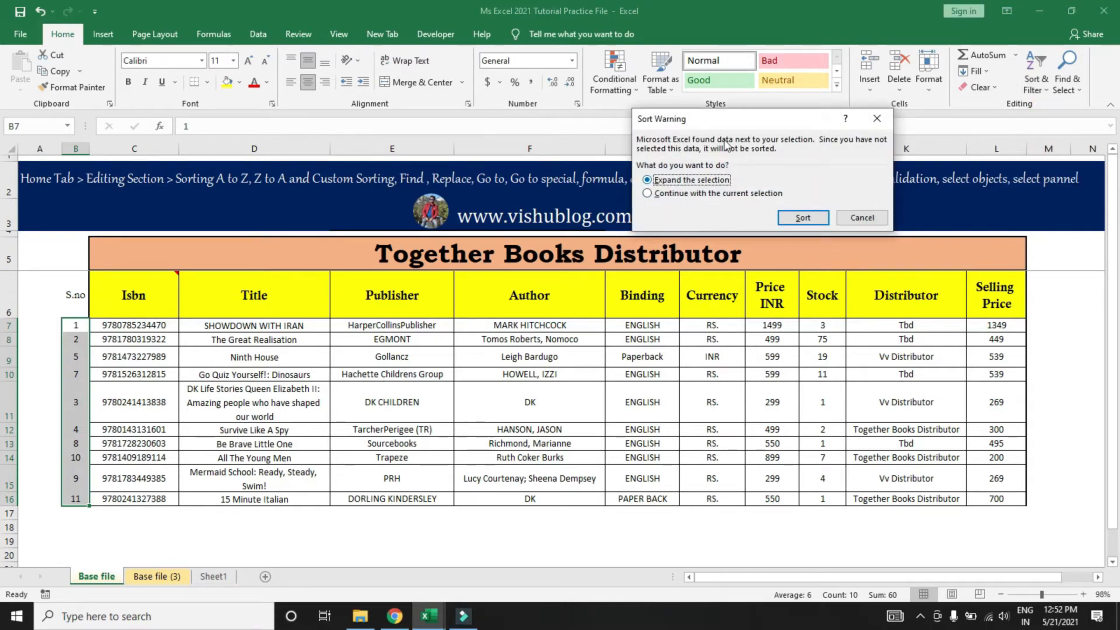
drag(749, 118, 573, 173)
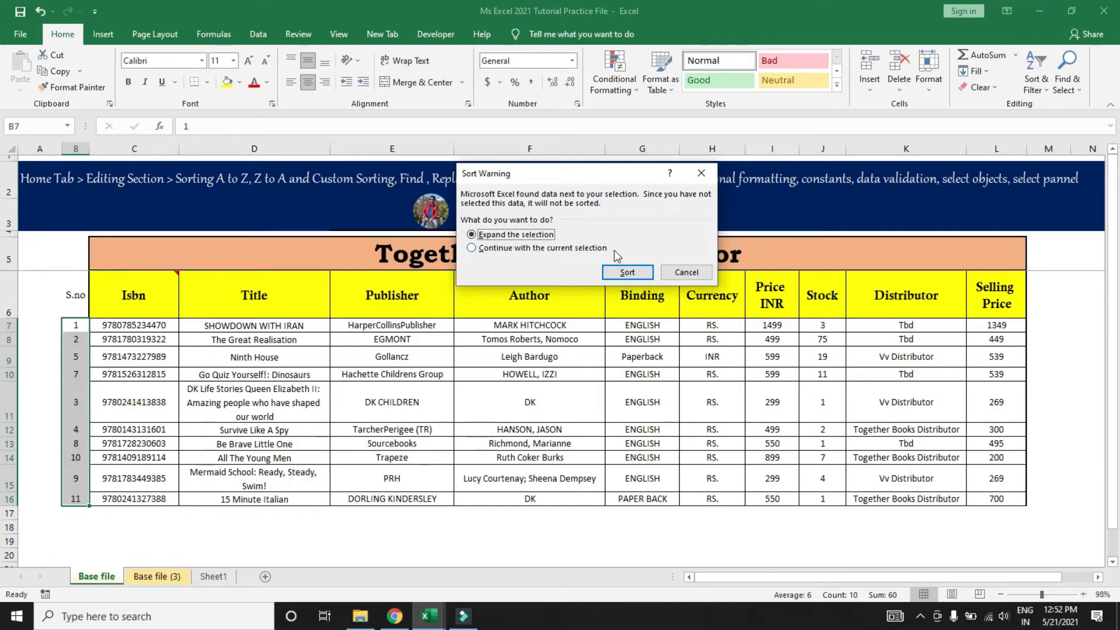
click(622, 272)
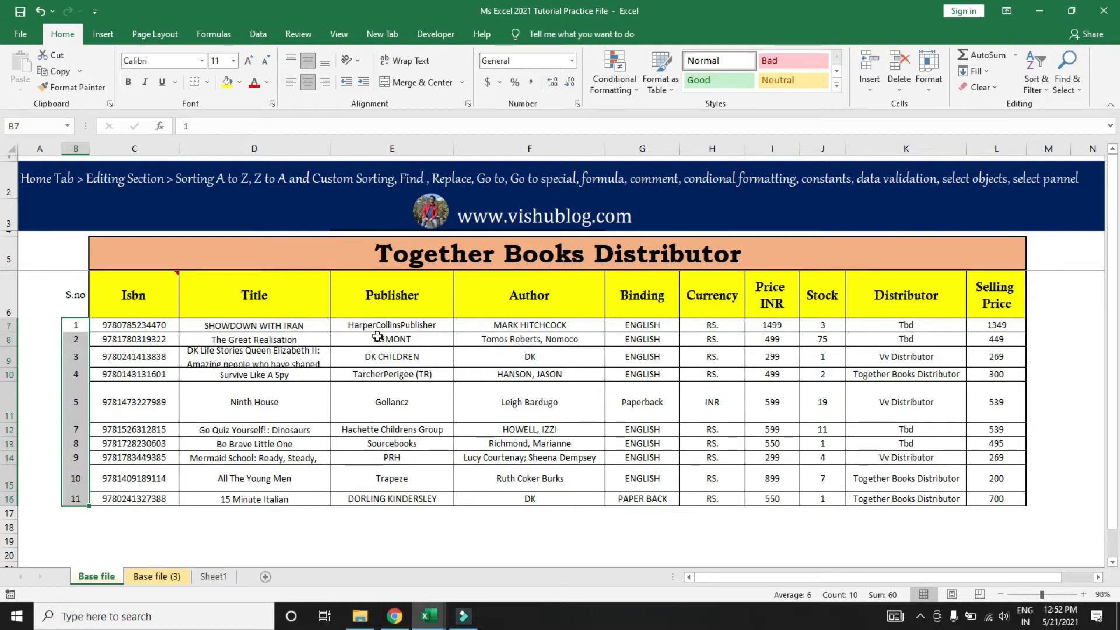
Step: Sort the serial numbers in B7:B16 from largest to smallest, expanding the selection to the adjacent table data
click(521, 391)
key(Left)
key(Left)
key(Left)
key(Up)
key(Up)
key(Left)
key(Up)
key(Up)
key(ctrl+shift+Down)
click(1039, 87)
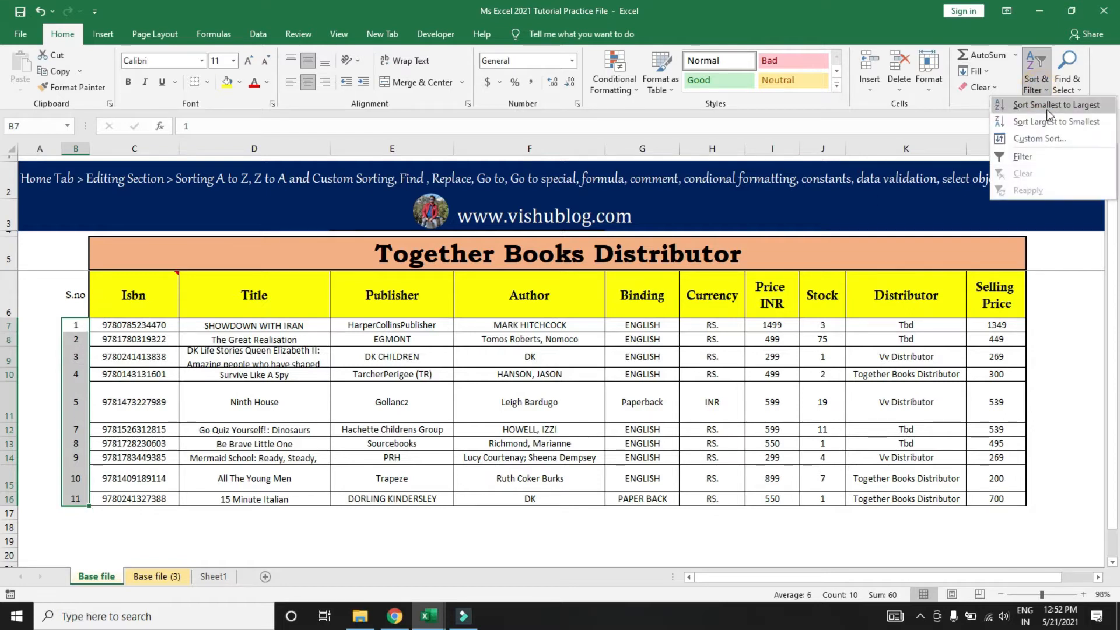
click(1042, 121)
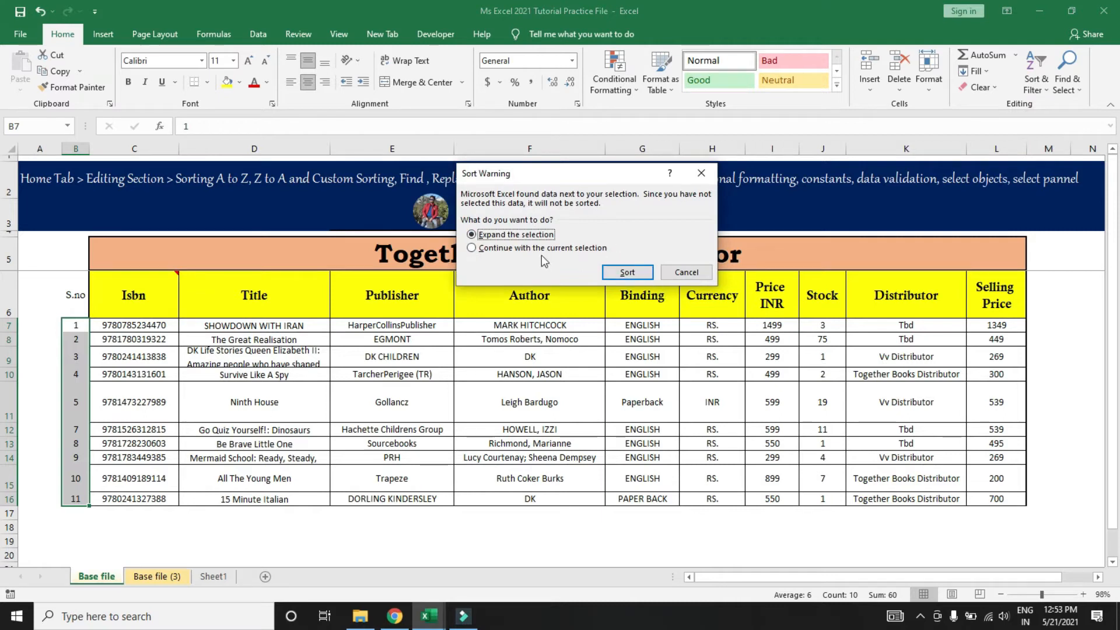
click(640, 274)
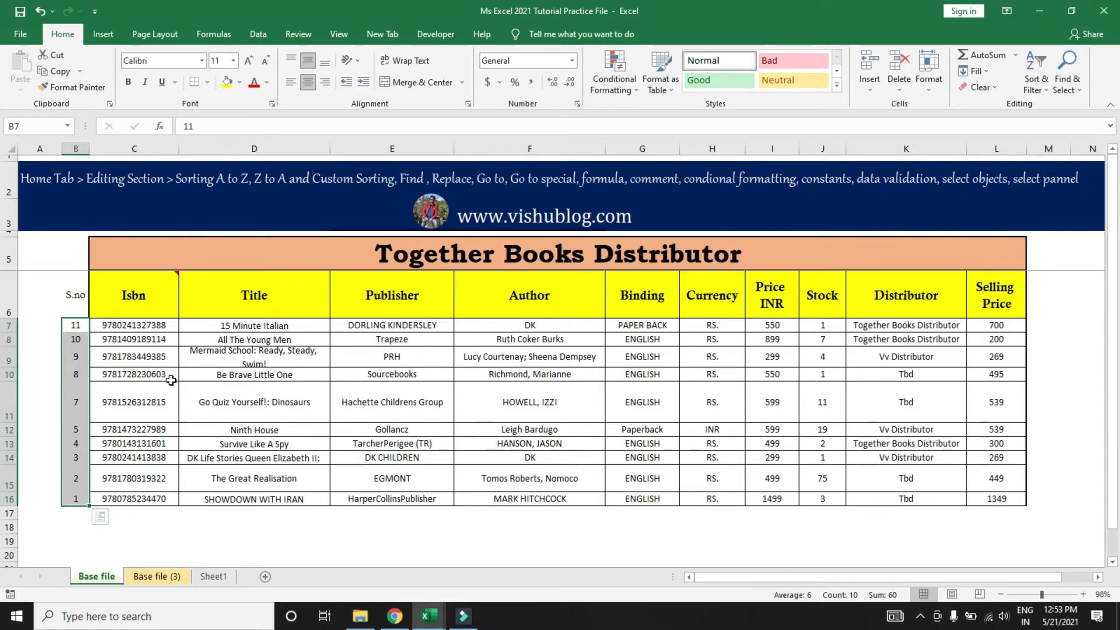
Step: Sort the Selling Price values in L7:L16 from largest to smallest, expanding the selection to the whole table
key(ctrl+Right)
key(Down)
key(Up)
key(Down)
key(Up)
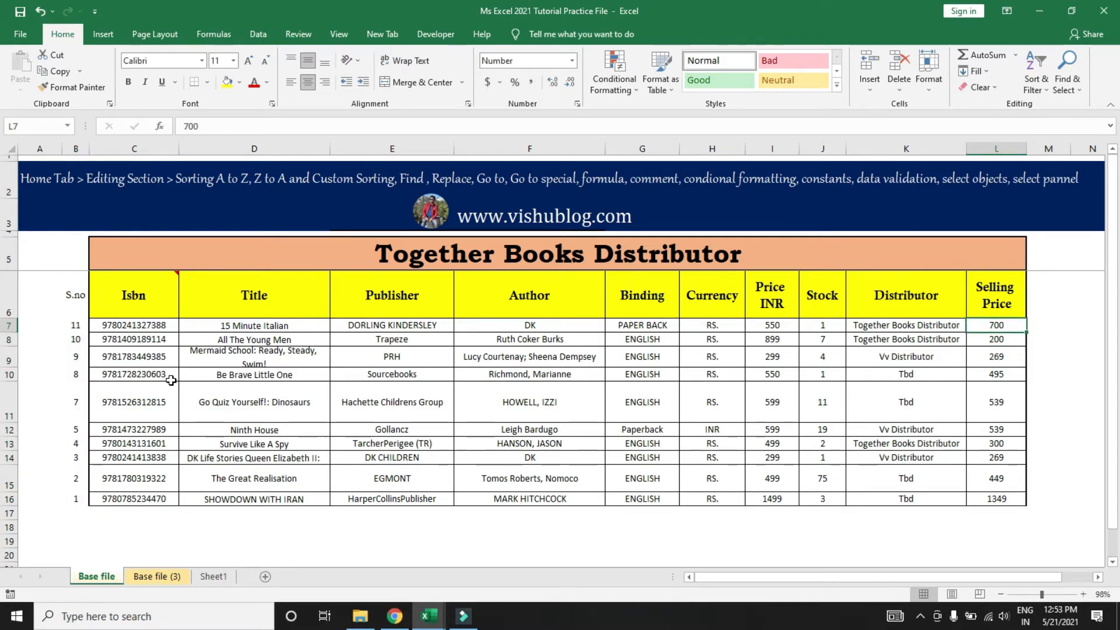
key(Down)
key(Up)
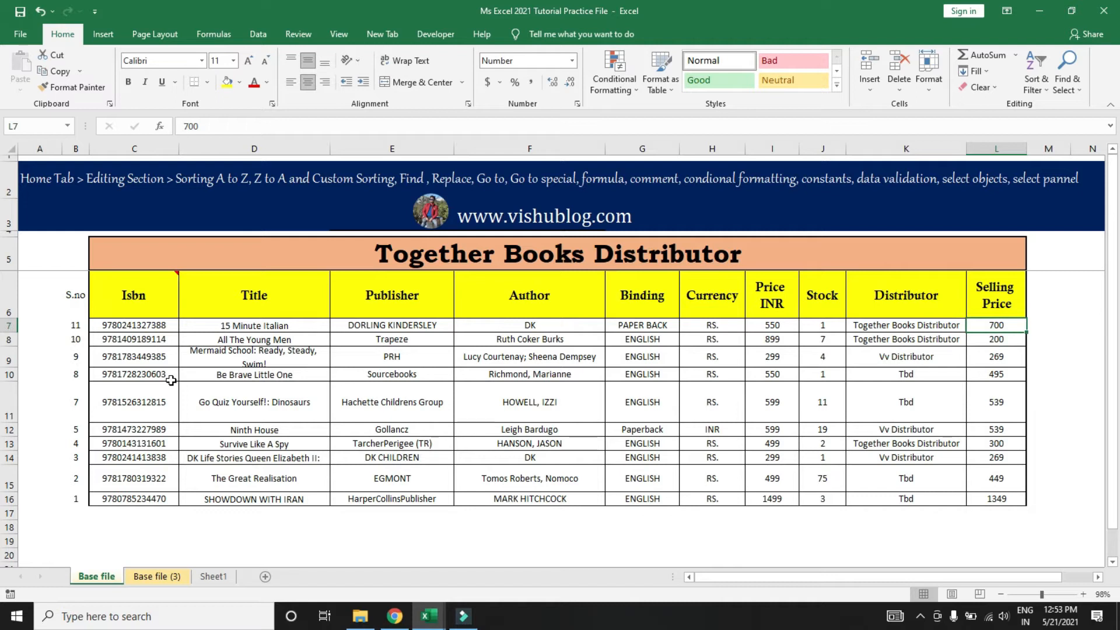
key(Down)
key(Up)
key(ctrl+shift+Down)
key(Up)
key(Down)
key(ctrl+shift+Down)
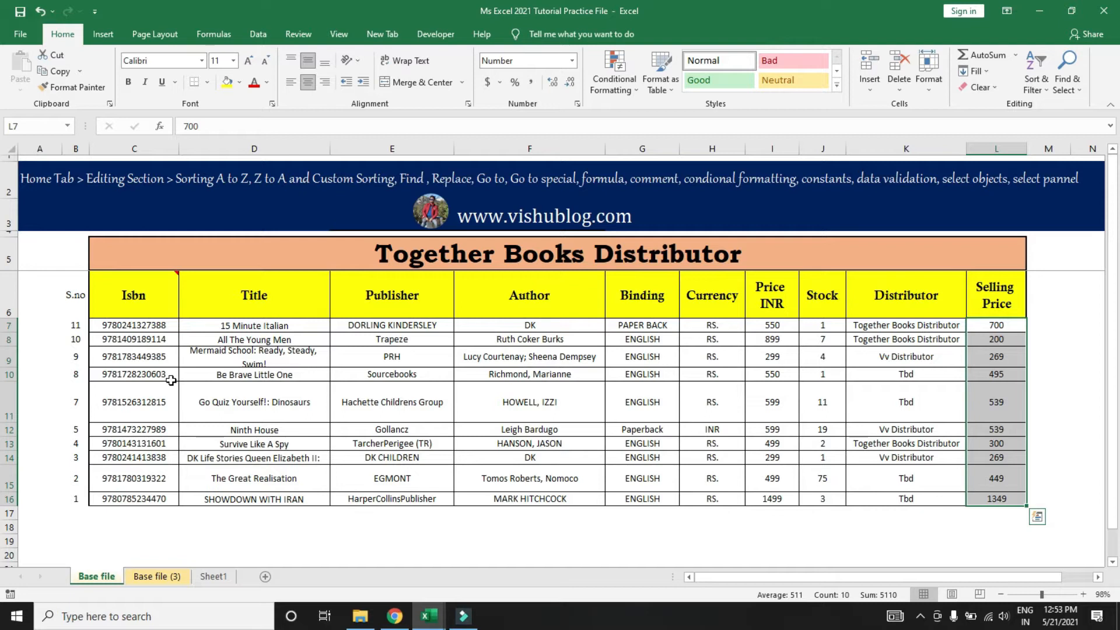
key(alt)
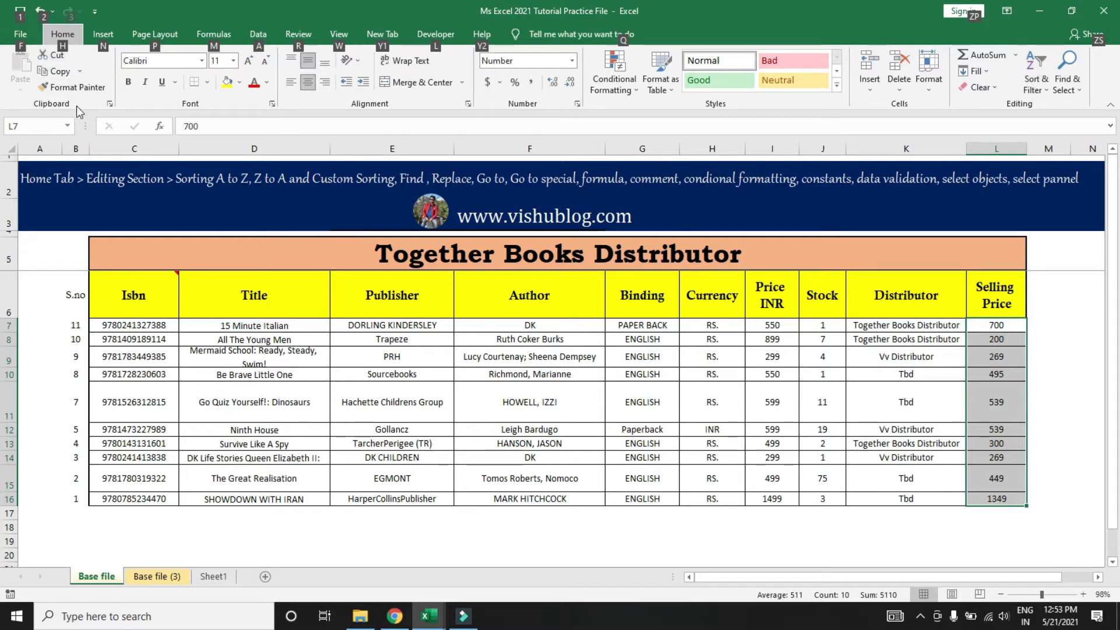
key(h)
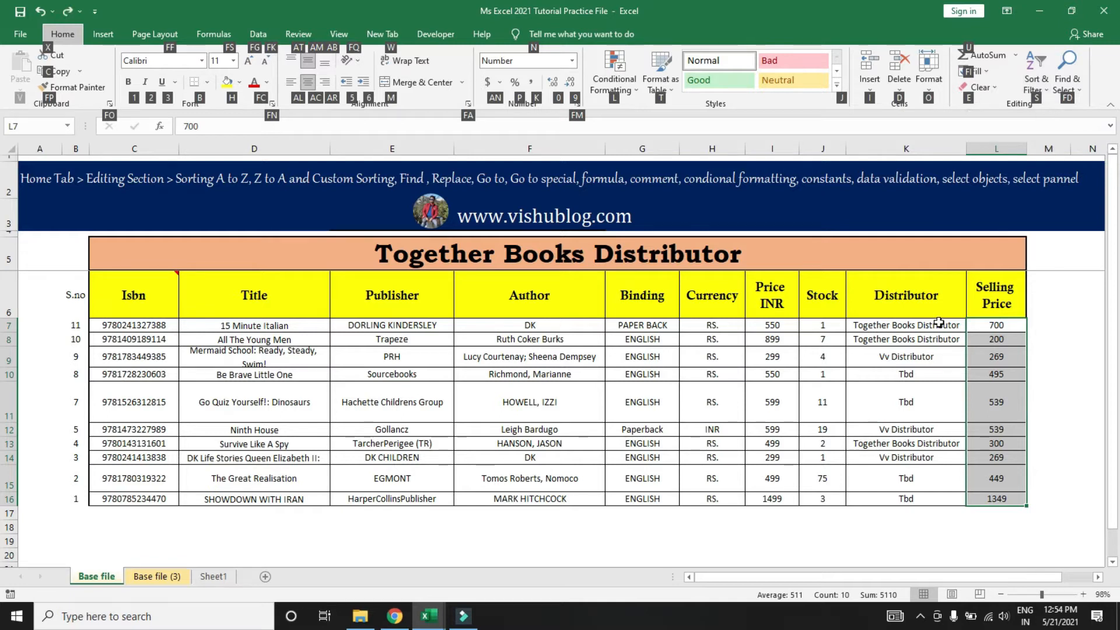
key(s)
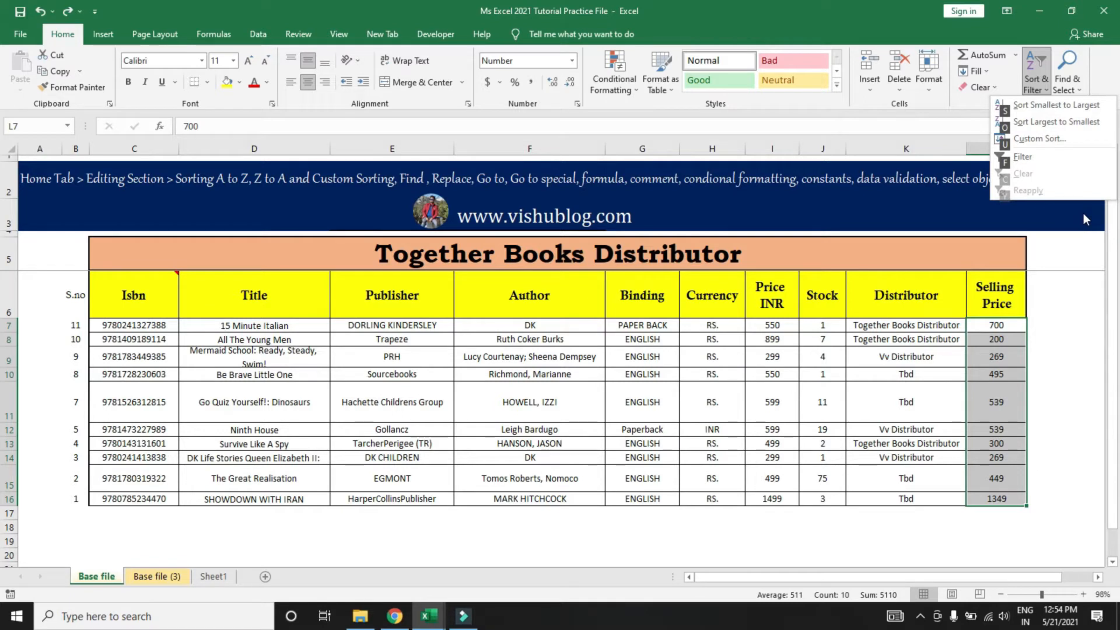
key(s)
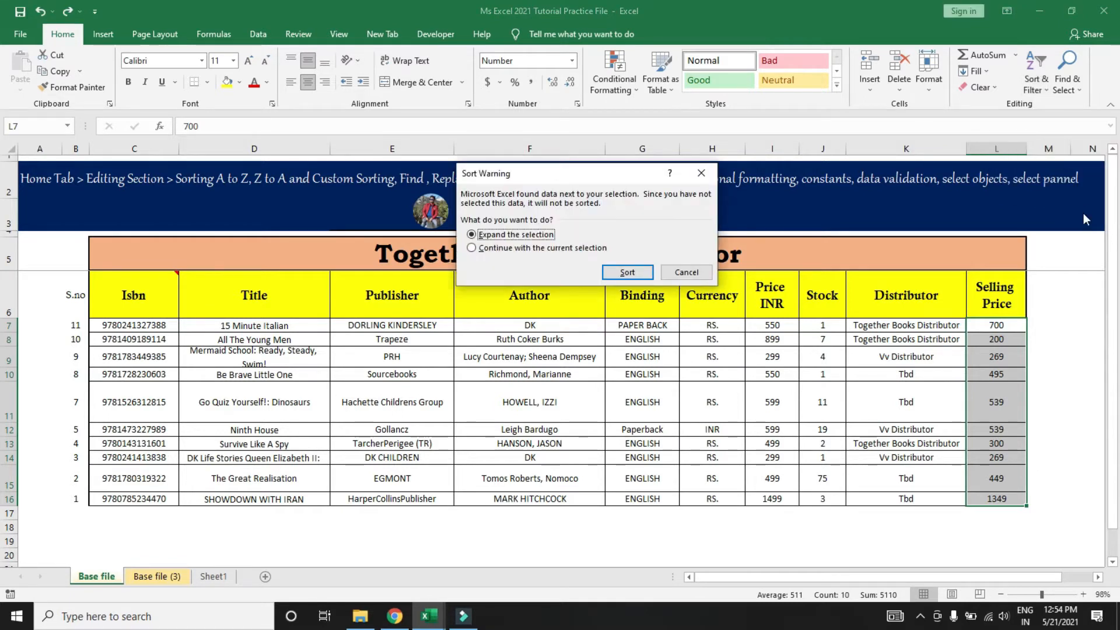
key(Return)
key(Up)
key(Down)
key(Up)
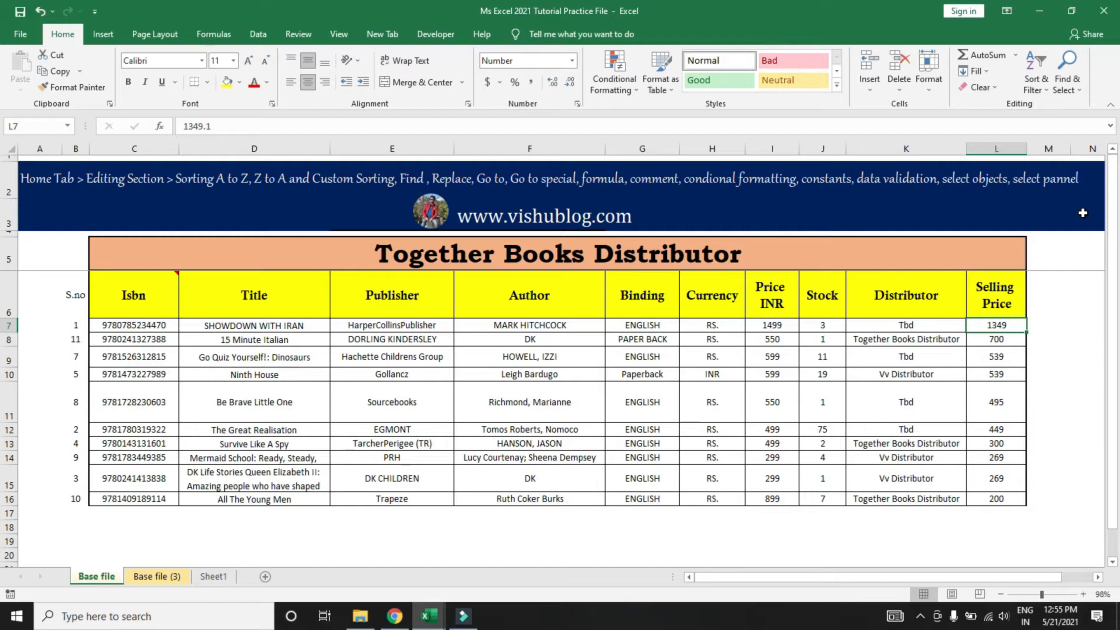
Step: Examine the entries across row 7 between the Selling Price and Author columns
key(Left)
key(Left)
key(Left)
key(Left)
key(Left)
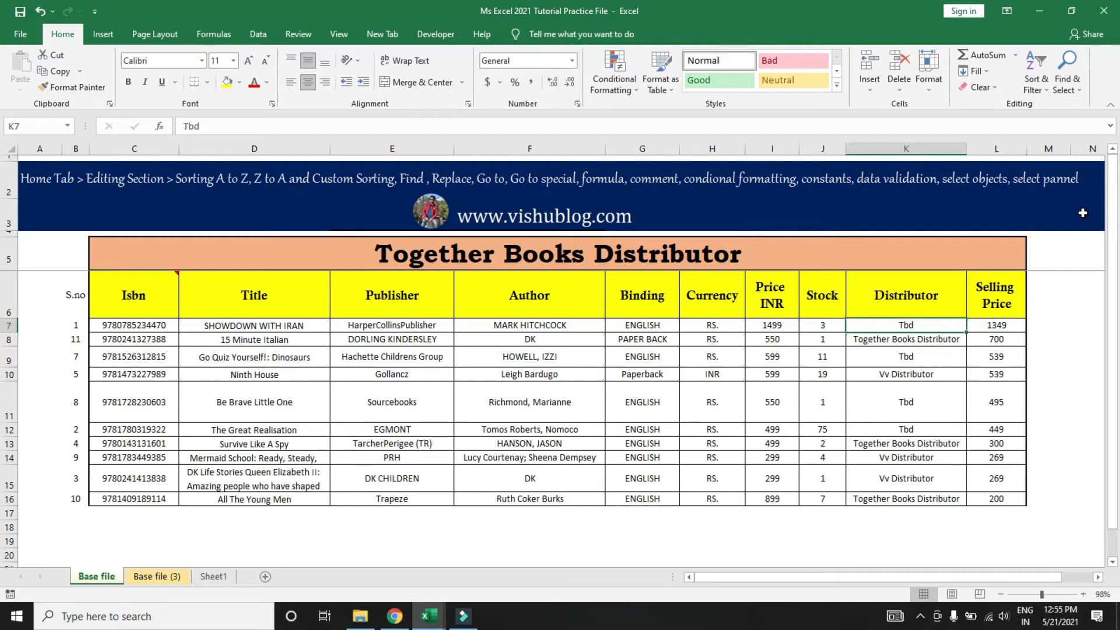
key(Right)
key(Right)
key(Left)
key(Left)
key(Left)
key(Left)
key(Left)
key(Left)
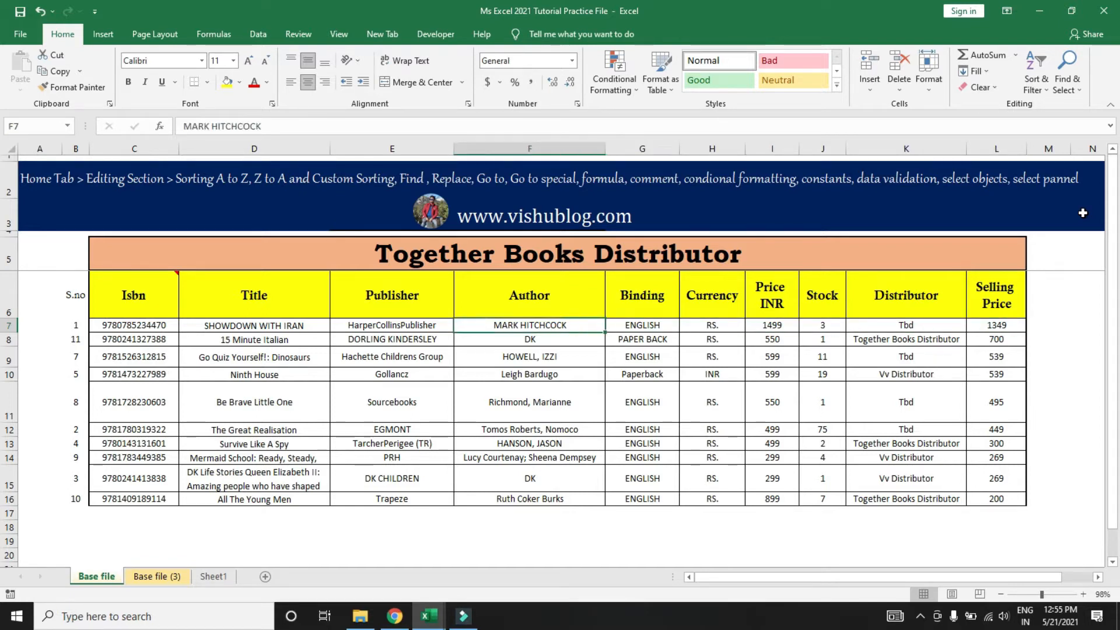
key(Right)
key(Right)
key(Right)
key(Right)
key(Right)
key(Down)
key(ctrl+c)
key(Up)
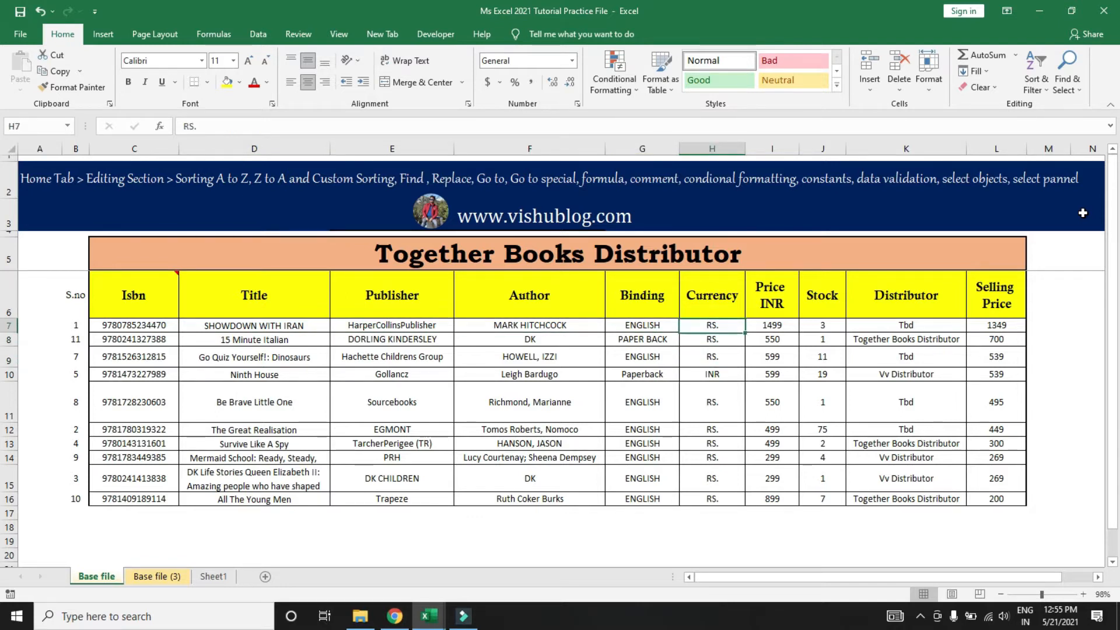
Step: Examine the entries in the Currency column from cell H7 downward
key(Down)
key(Down)
key(Down)
key(Up)
key(Up)
key(Up)
key(Down)
key(Down)
key(Down)
key(Down)
key(Up)
key(Down)
key(Down)
key(Down)
key(Down)
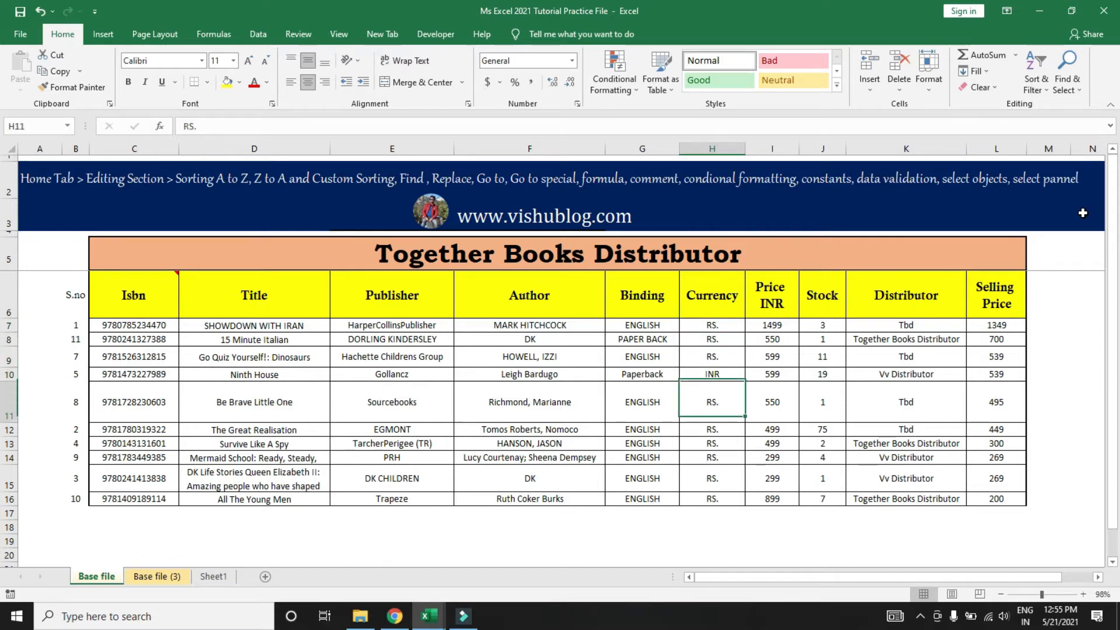
Step: Change the currency in cells H13 and H11 to $
key(Up)
key(Up)
key(Up)
key(Down)
key(Down)
key(Up)
key(Up)
key(Up)
key(Down)
key(Down)
key(Down)
text($)
key(Return)
text(#)
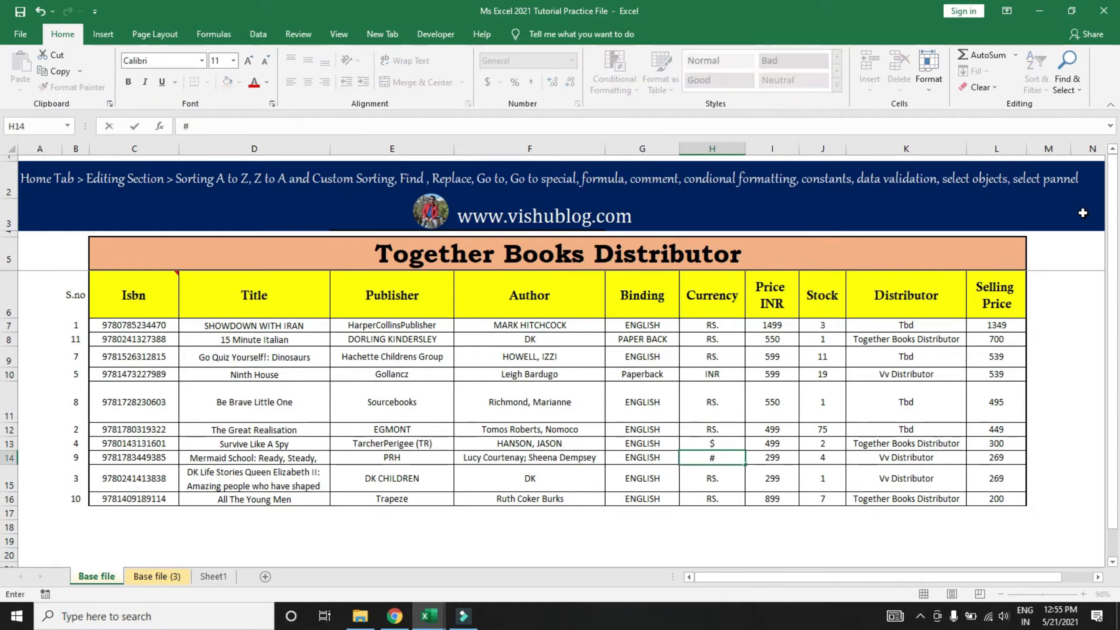
key(Escape)
key(Up)
key(Up)
key(Up)
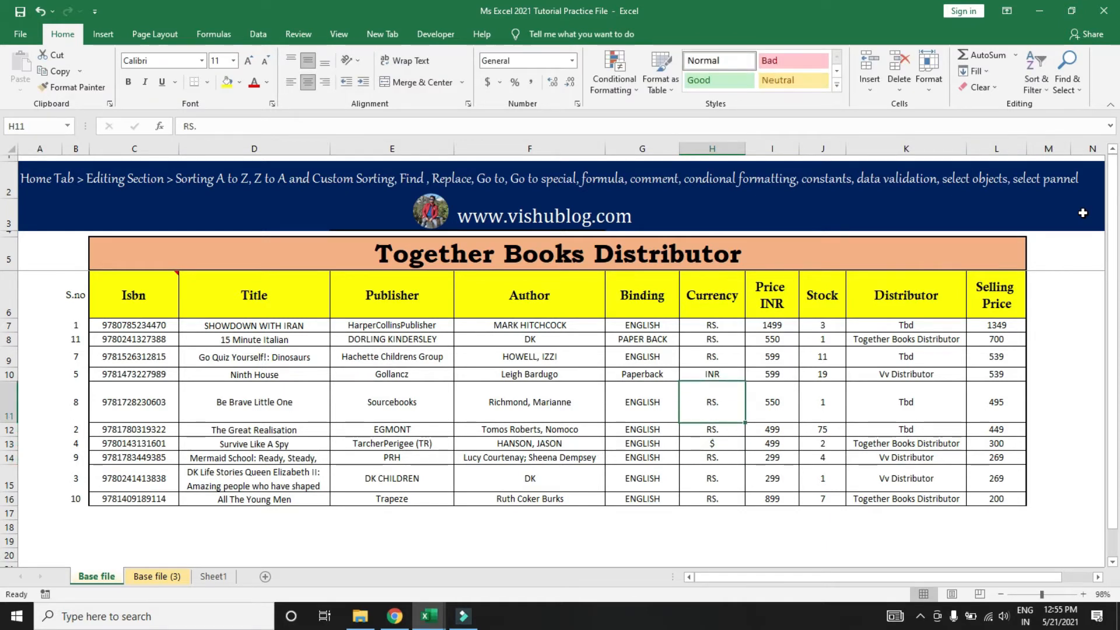
text($)
key(Return)
Step: Enter ukp as the currency in cell H14 and copy it to cell H16
key(Down)
key(Down)
text(ukp)
key(ctrl+Return)
key(ctrl+c)
key(Down)
key(Down)
key(ctrl+v)
key(Up)
key(Up)
key(Up)
key(Up)
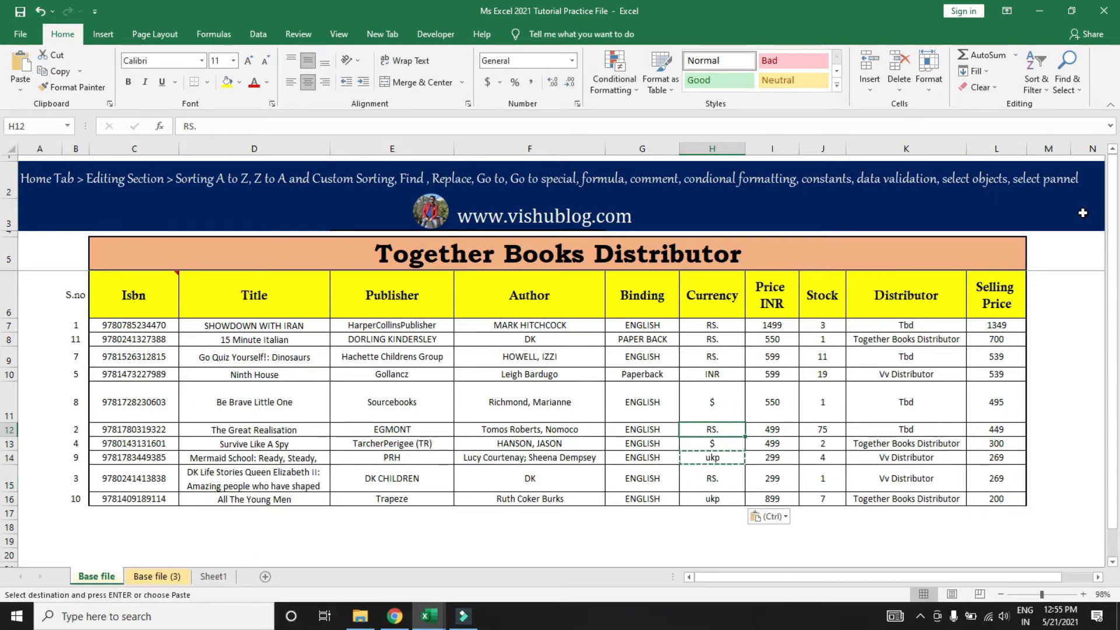
key(Escape)
Step: Sort the Currency entries in H7:H16 from A to Z, expanding the selection to the whole table
key(Up)
key(Up)
key(Up)
key(Up)
key(Up)
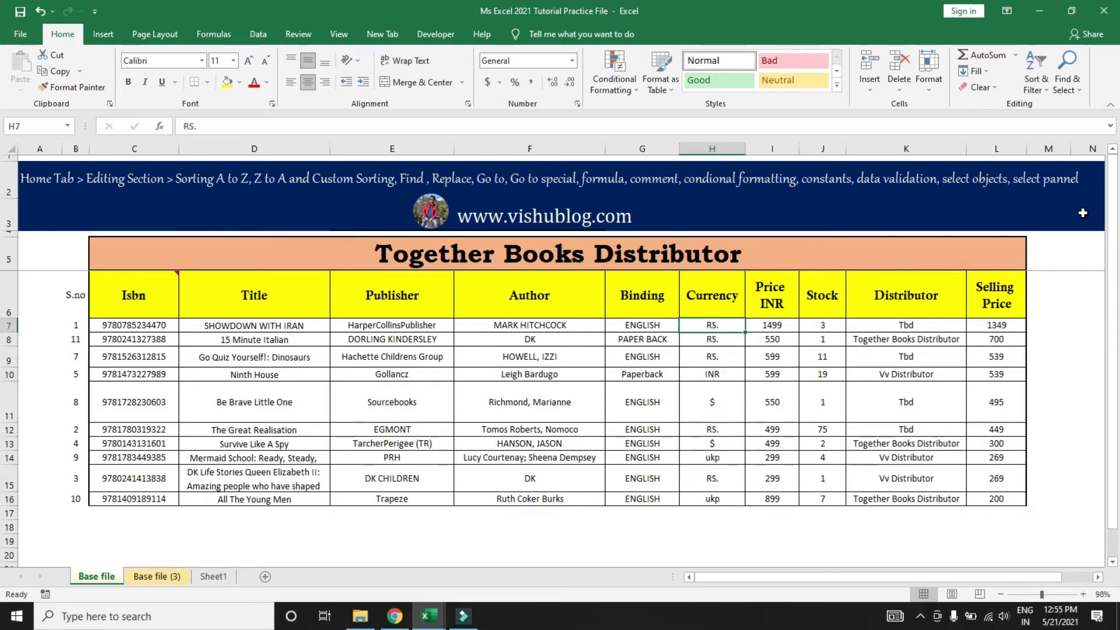
key(ctrl+shift+Down)
key(alt+a)
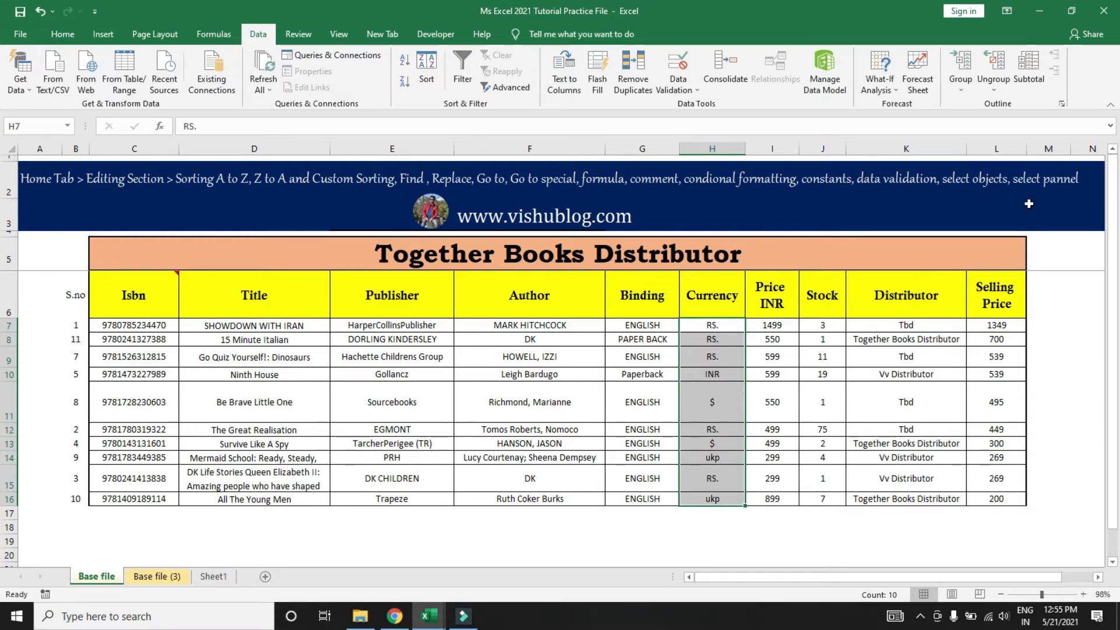
key(alt)
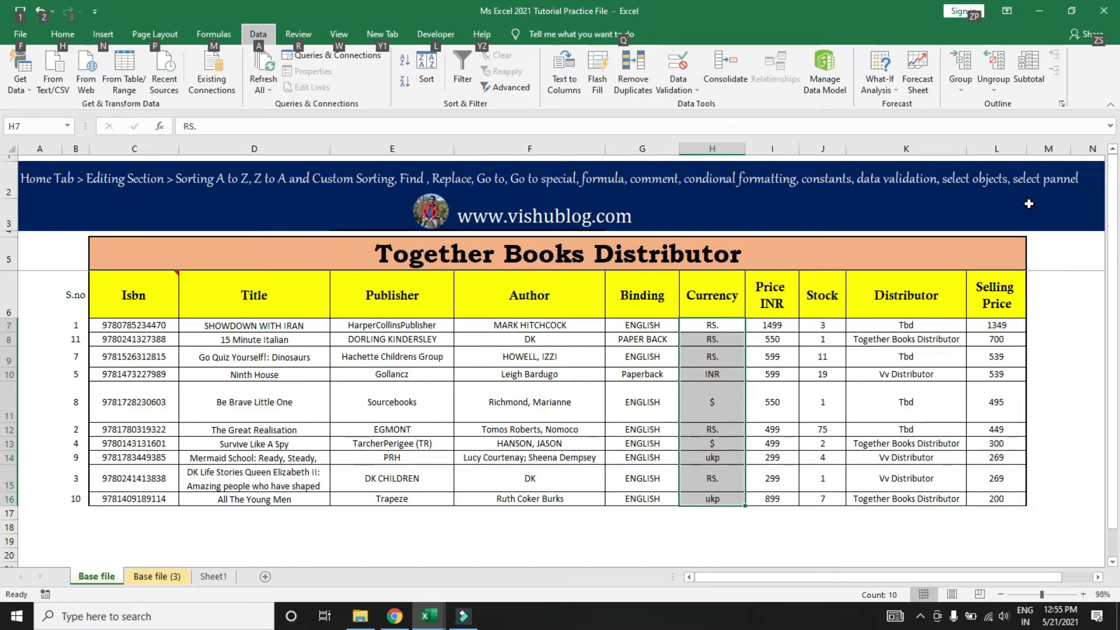
key(a)
key(s)
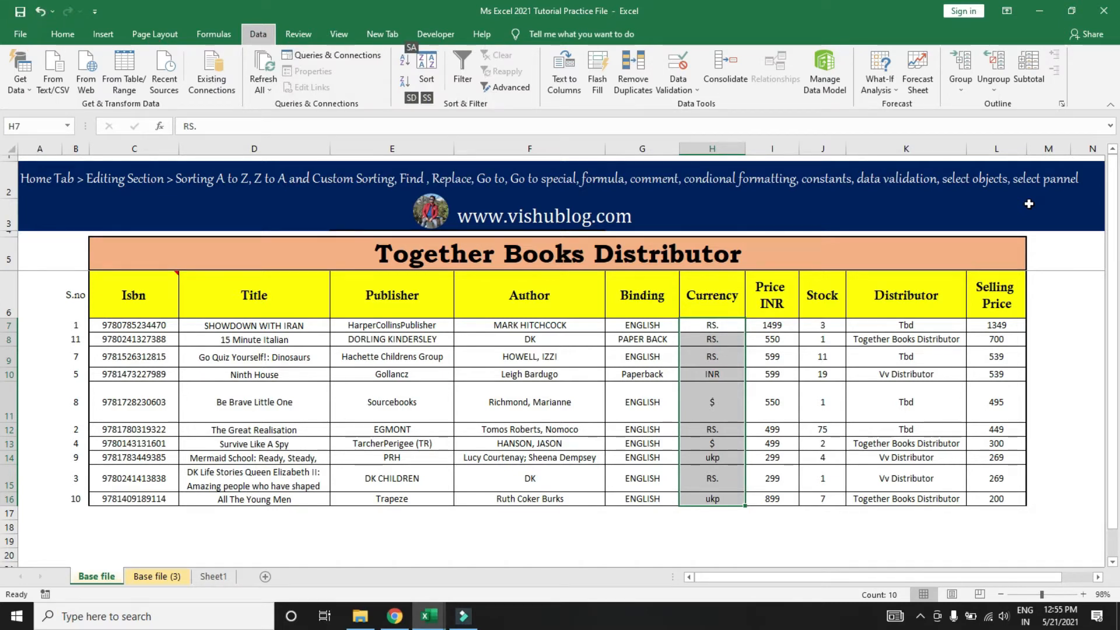
key(a)
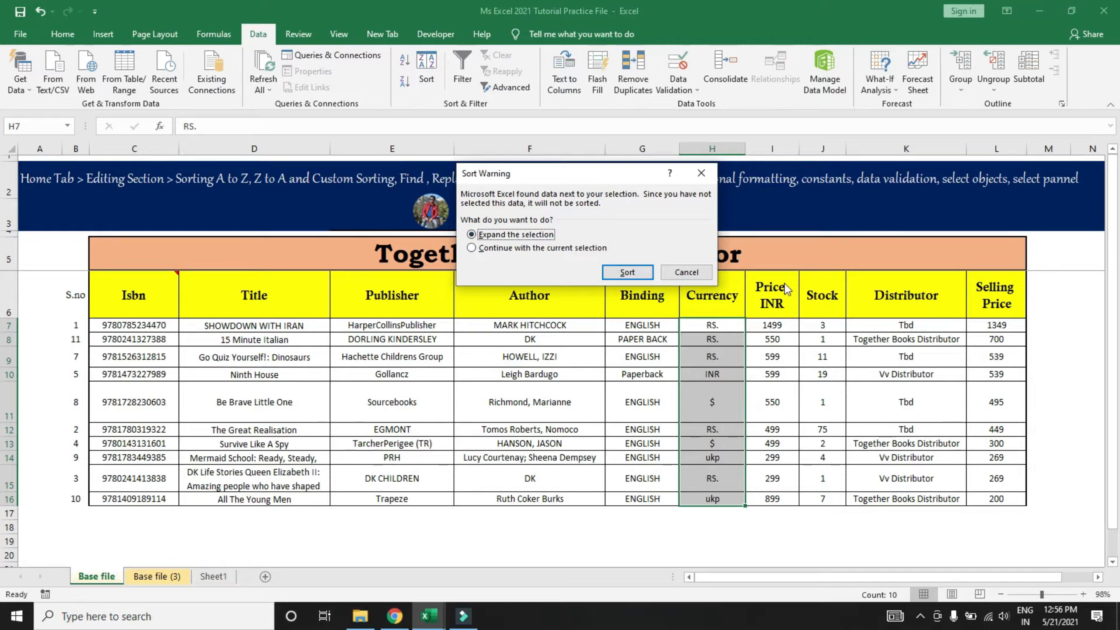
key(Return)
Step: Examine the order of the currency entries in column H after the A to Z sort
key(Down)
key(Down)
key(Down)
key(Down)
key(Down)
key(Down)
key(Up)
key(Up)
key(Up)
key(Up)
key(Up)
key(Up)
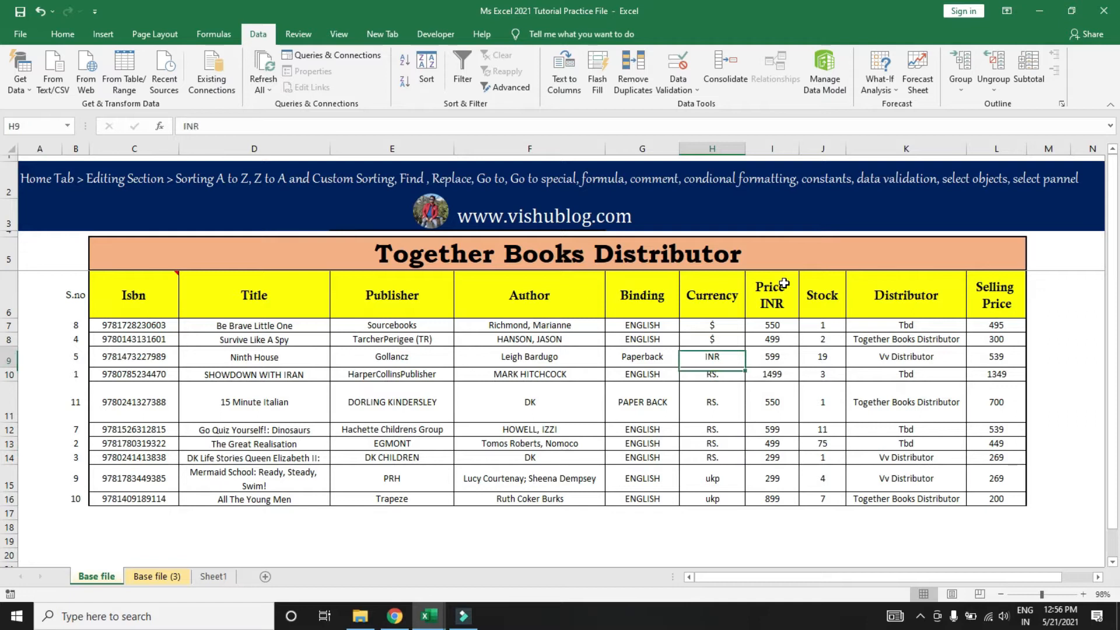
key(Down)
key(Down)
key(Down)
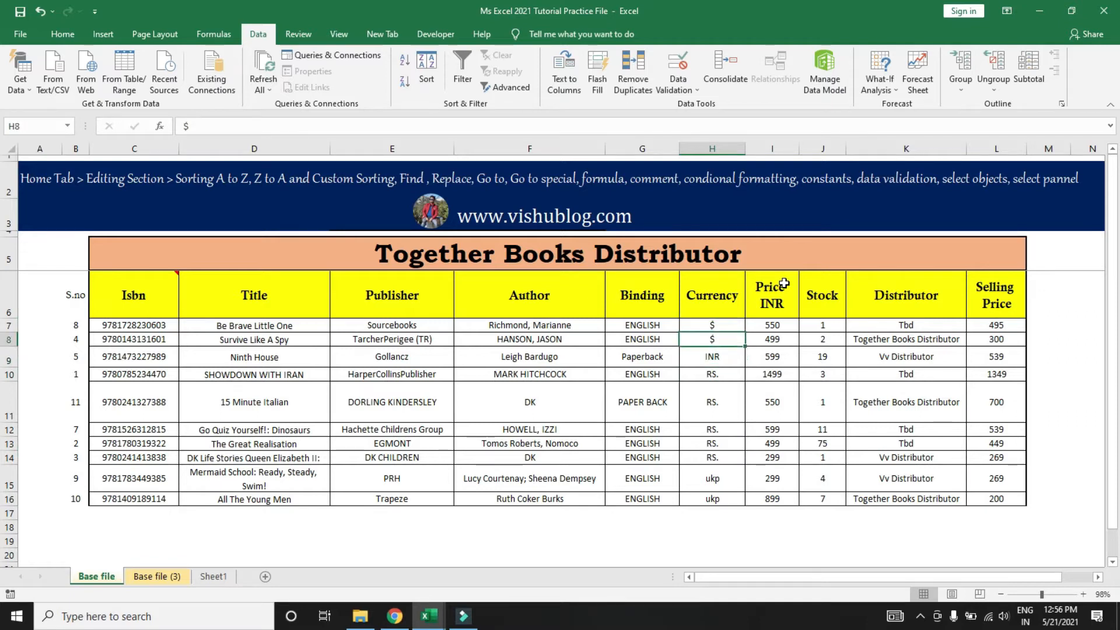
key(Down)
key(Down)
key(Down)
key(Down)
key(Down)
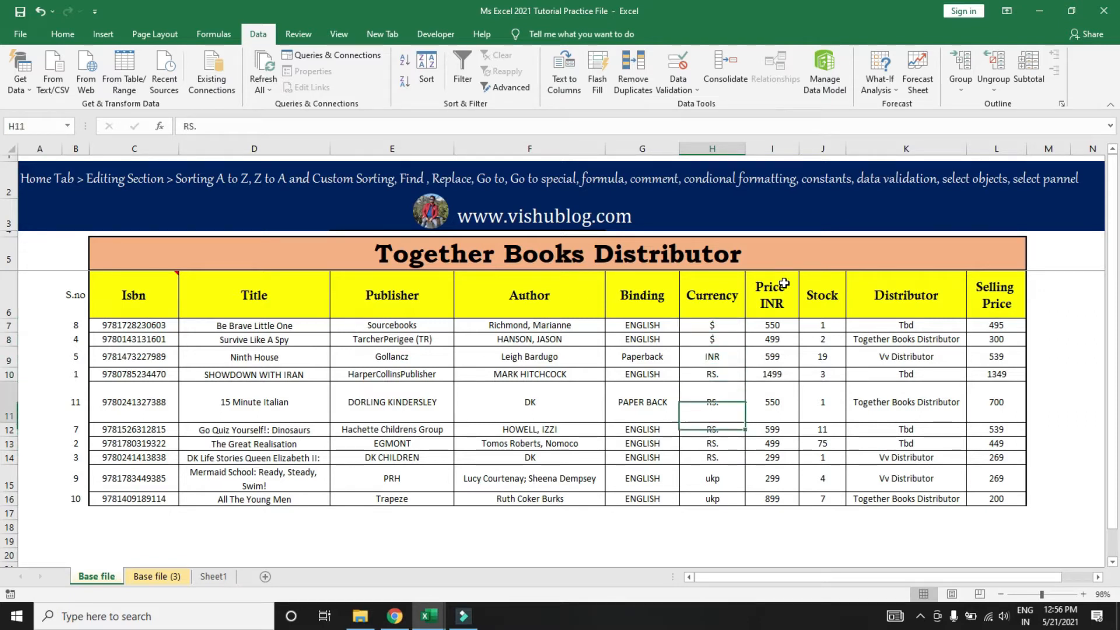
key(Up)
key(Down)
key(Down)
key(Up)
key(Up)
Step: Sort the Title entries in D7:D16 from A to Z, expanding the selection to the whole table
key(Left)
key(Left)
key(Up)
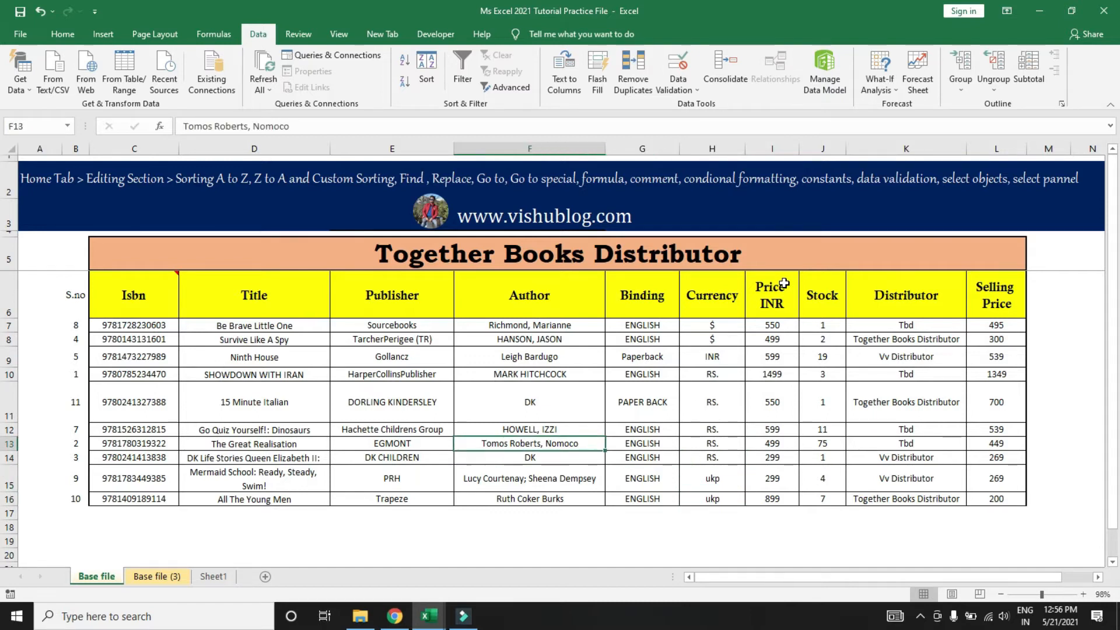
key(Up)
key(Left)
key(Up)
key(Up)
key(Up)
key(Up)
key(Left)
key(Up)
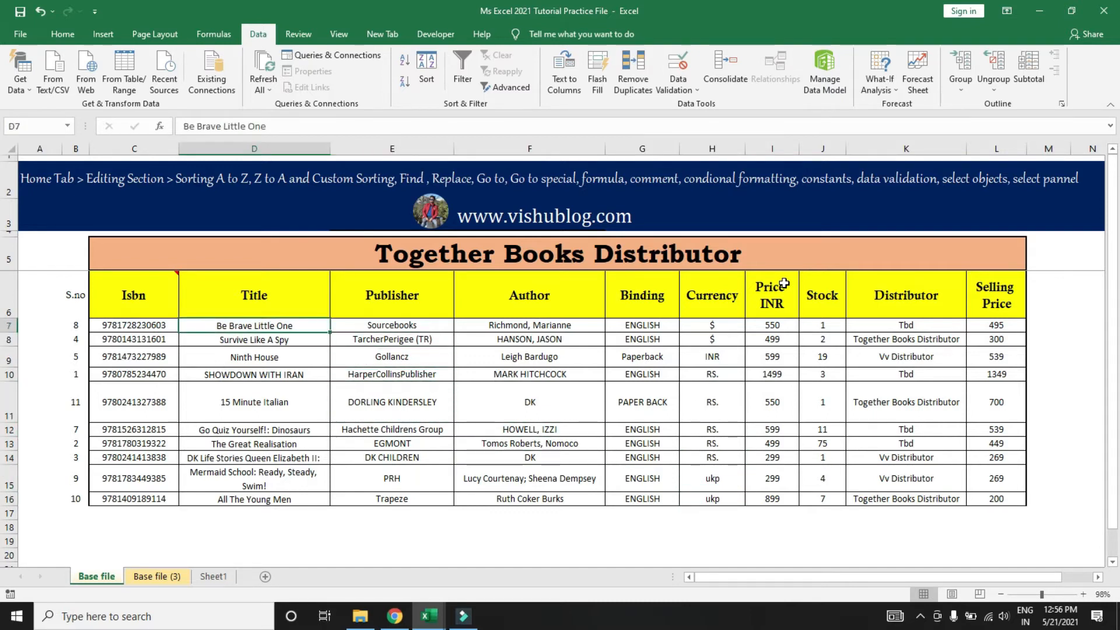
key(shift+Down)
key(shift+Down)
key(ctrl+shift+Down)
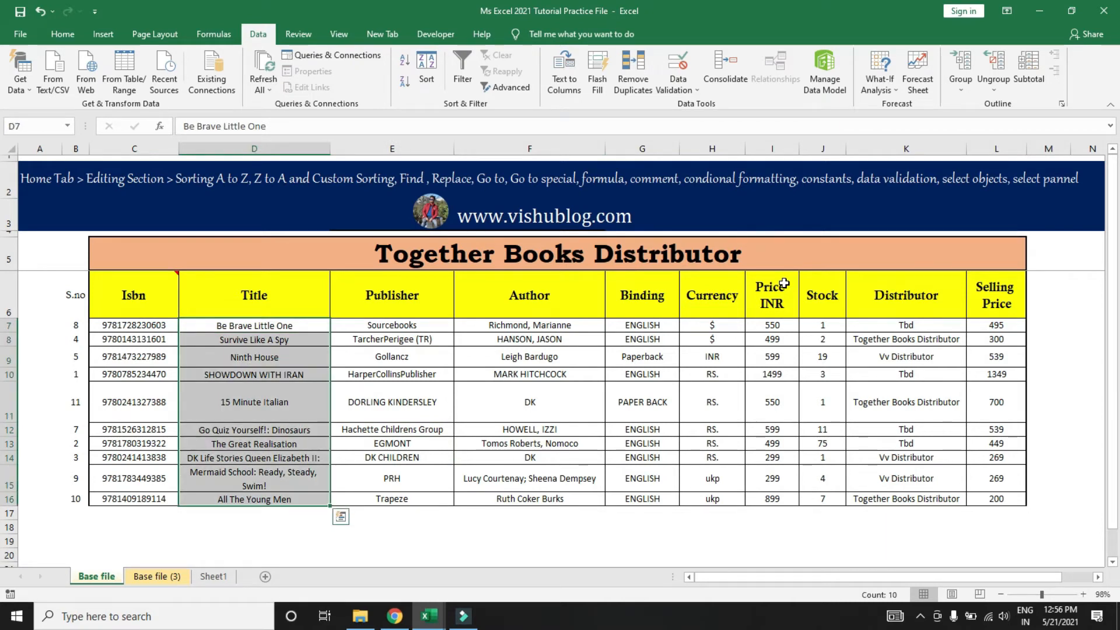
key(alt)
key(a)
key(s)
key(a)
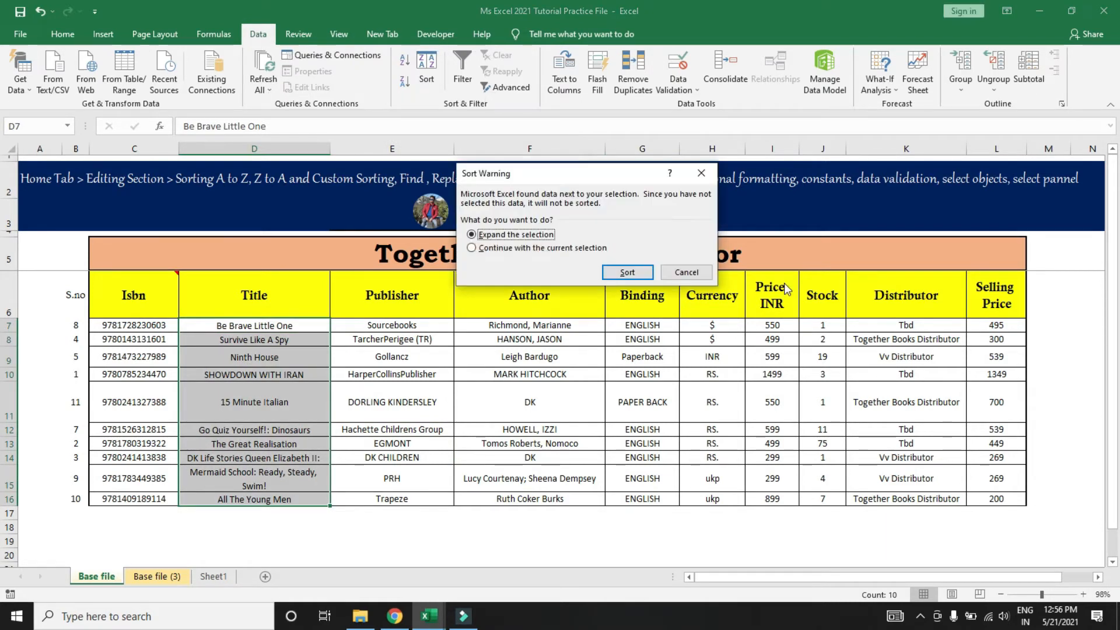
key(Return)
Step: Examine the order of the book titles and their neighbouring columns after the A to Z sort
key(Right)
key(Right)
key(Left)
key(Left)
key(Down)
key(Down)
key(Down)
key(Down)
key(Down)
key(Right)
key(Right)
key(Up)
key(Up)
key(Up)
key(Left)
key(Up)
key(Up)
Step: Sort the Stock quantities in J7:J16 from largest to smallest, expanding the selection to the whole table
key(ctrl+Right)
key(Left)
key(Left)
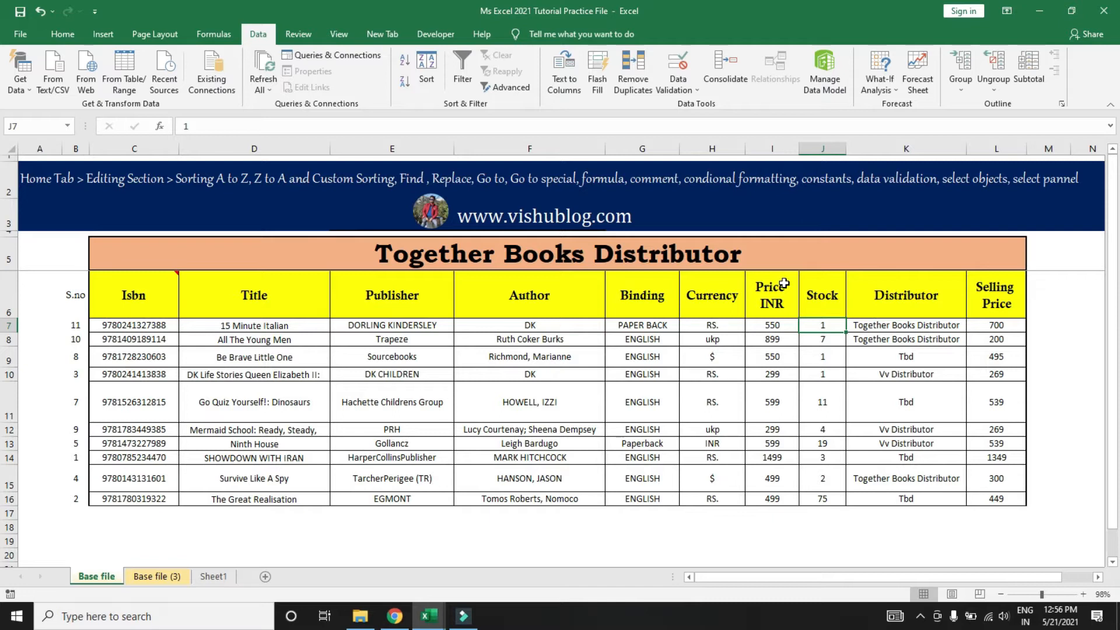
key(ctrl+shift+Down)
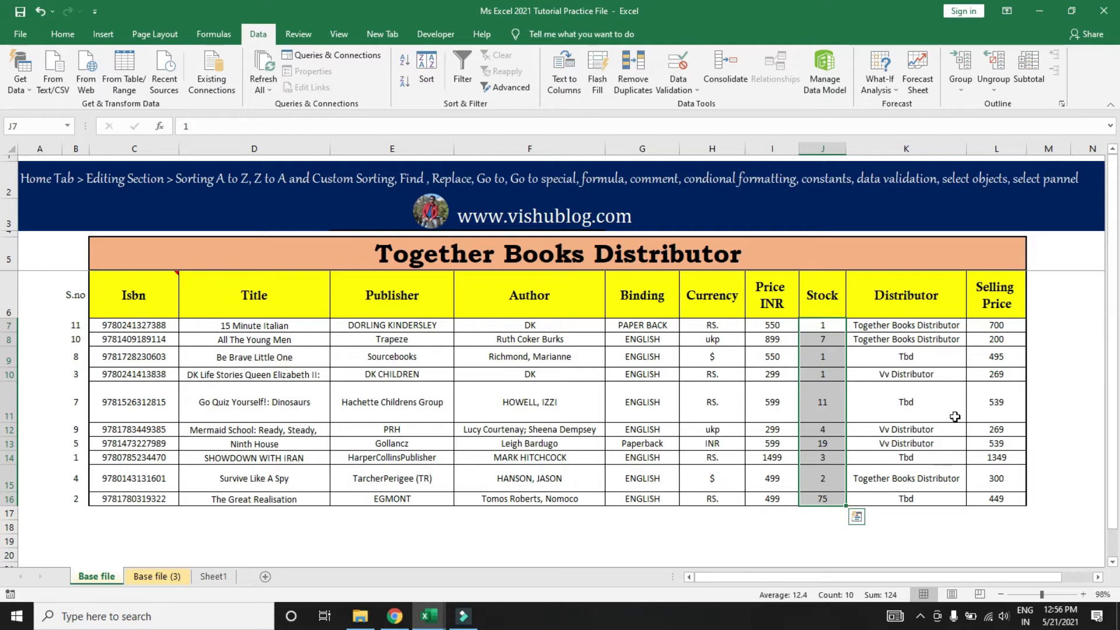
key(alt)
key(a)
key(s)
key(a)
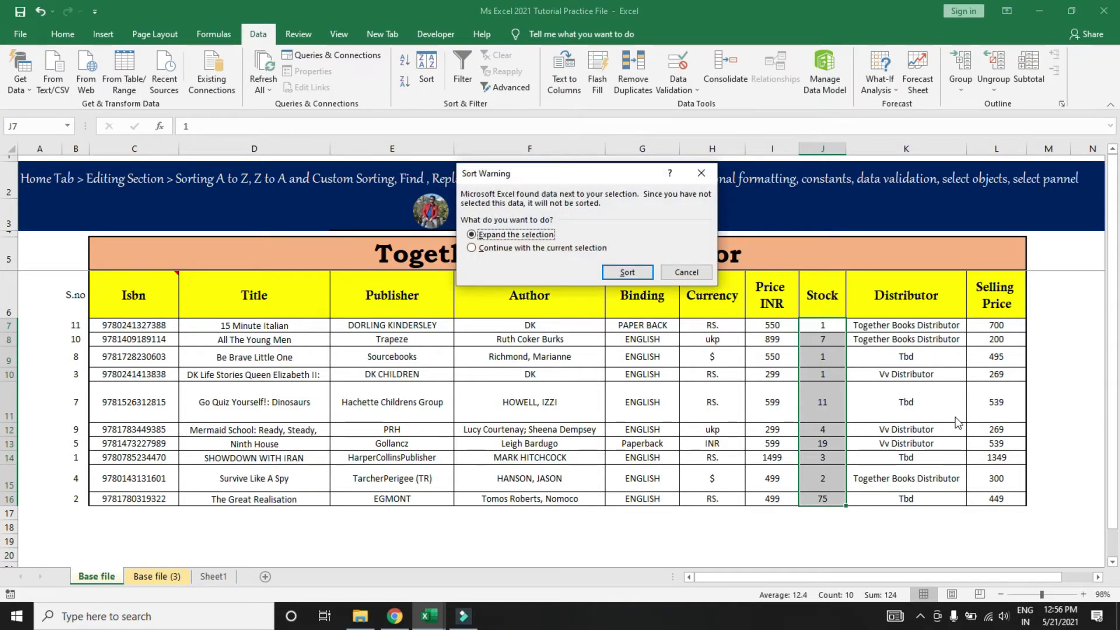
key(Return)
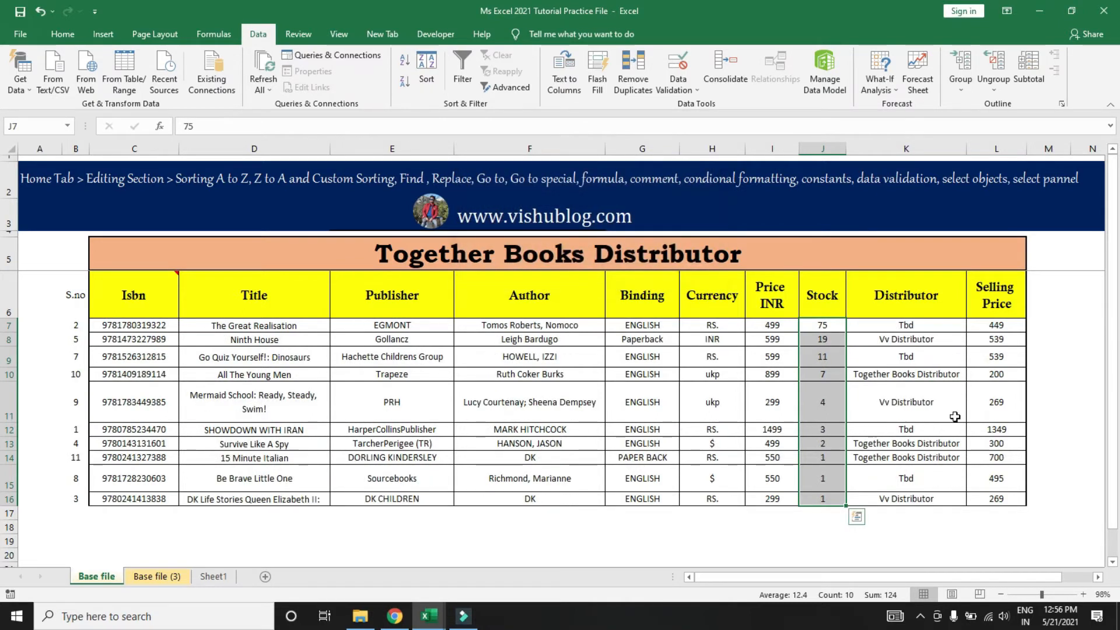
Step: Examine the order of the stock quantities in column J after the descending sort
key(Down)
key(Up)
key(Down)
key(Down)
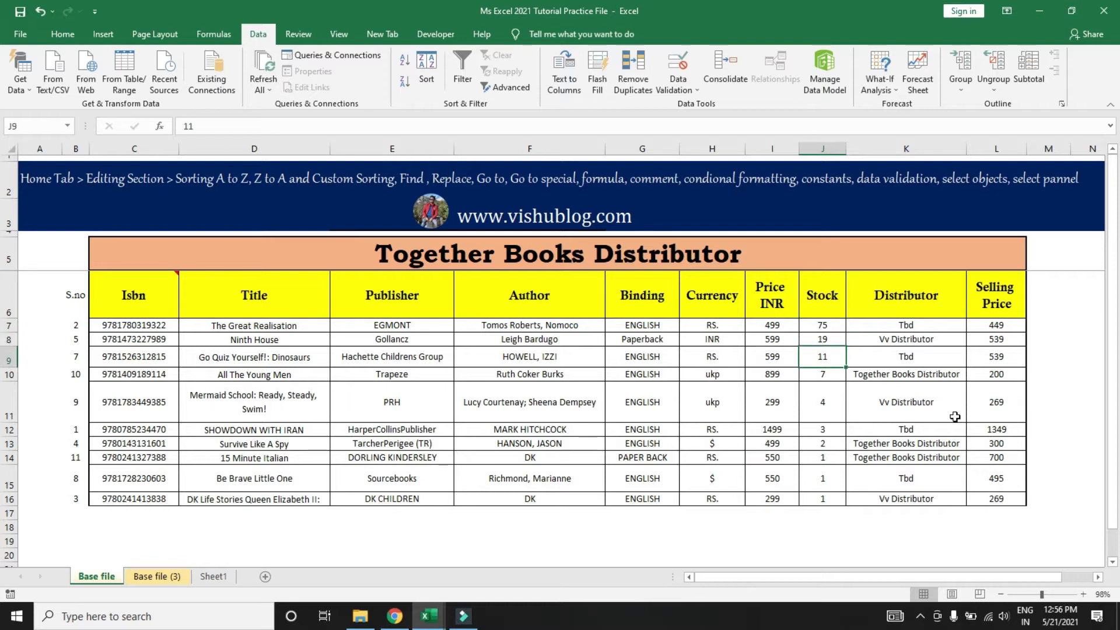
key(Down)
key(Up)
key(Up)
key(Up)
key(Up)
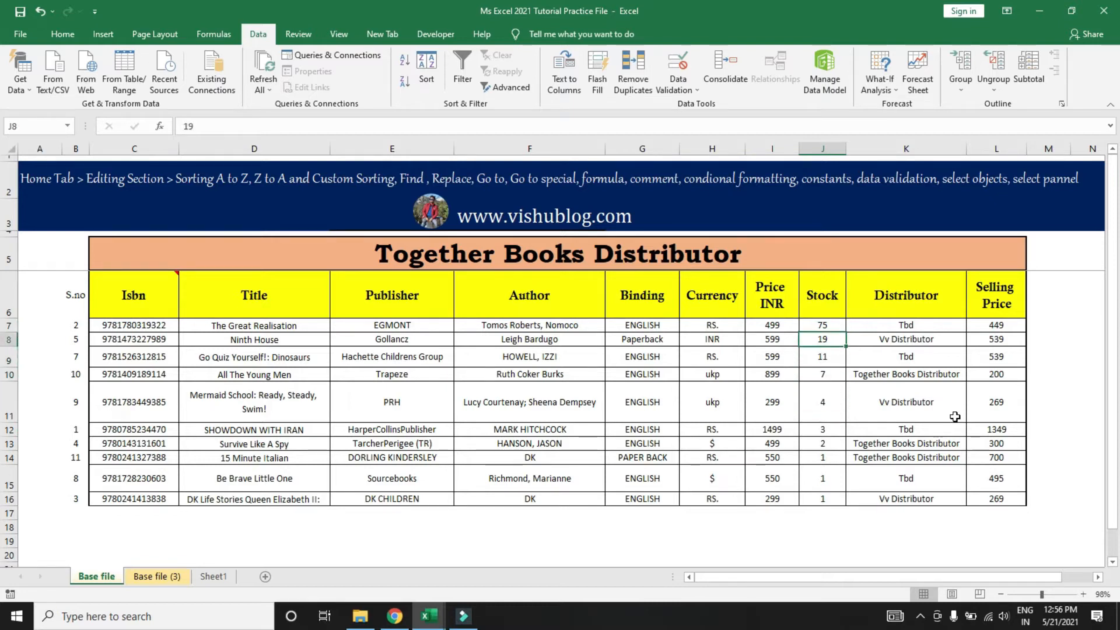
key(Down)
key(Down)
key(Down)
key(Up)
key(Up)
key(Up)
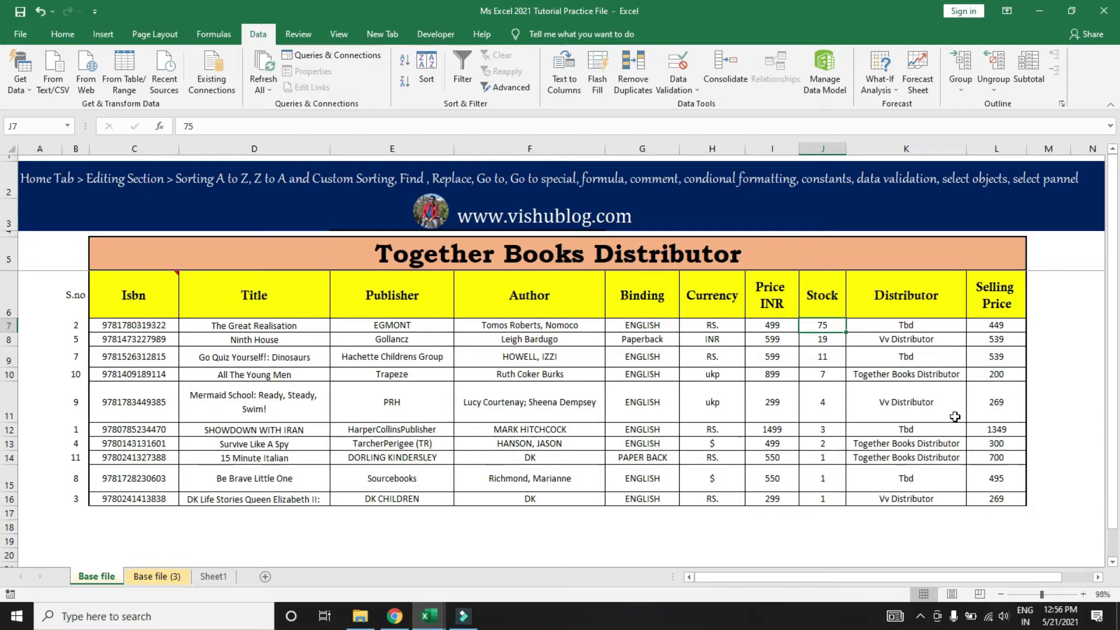
Step: Check the entries across row 7 between the Title and Stock columns of the first record
key(Left)
key(Left)
key(Left)
key(Left)
key(Left)
key(Left)
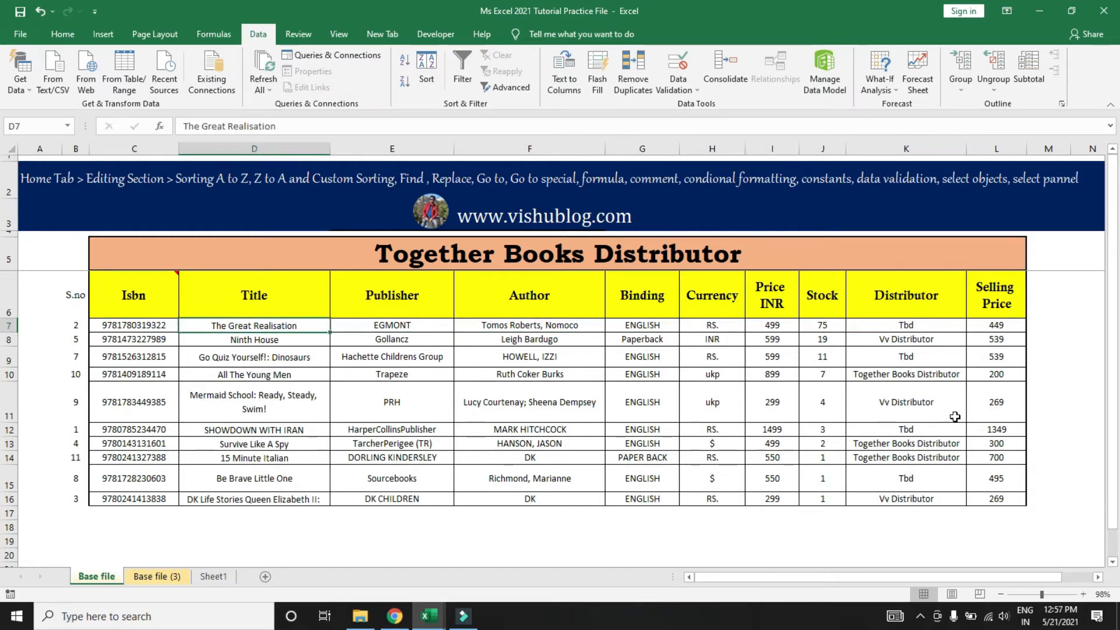
key(Right)
key(Right)
key(Right)
key(Right)
key(Right)
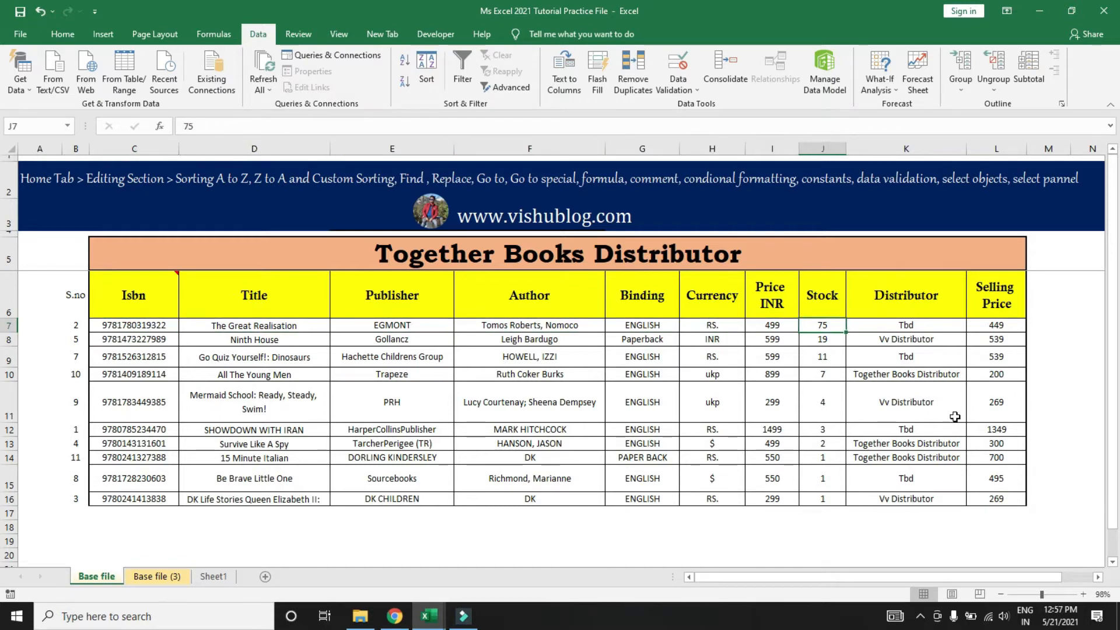
key(Right)
key(Left)
Step: View the Sort & Filter choices available for the Price INR value in I7 without applying any
key(alt+h)
key(s)
key(s)
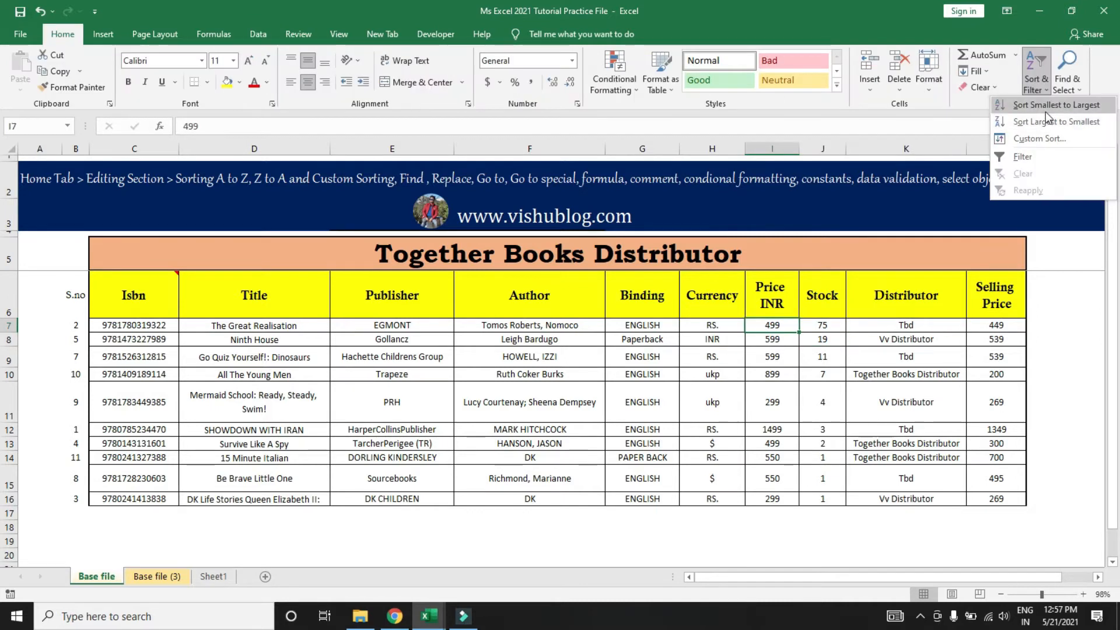
click(621, 477)
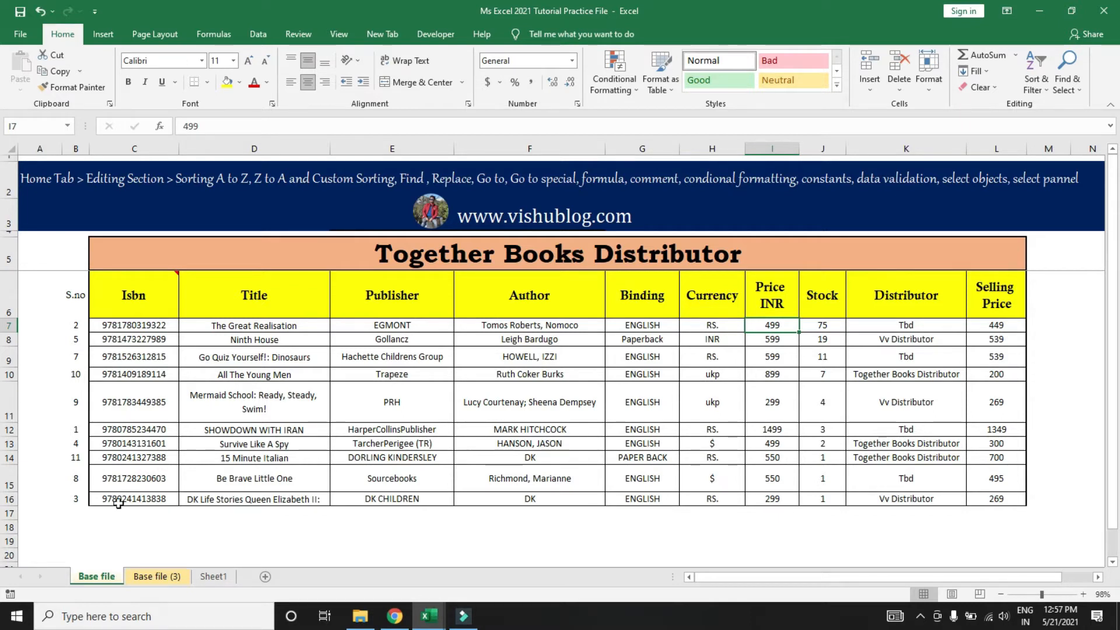
Step: Switch to Sheet1 and select the whole Isbn column to check how many entries the book list holds
click(209, 577)
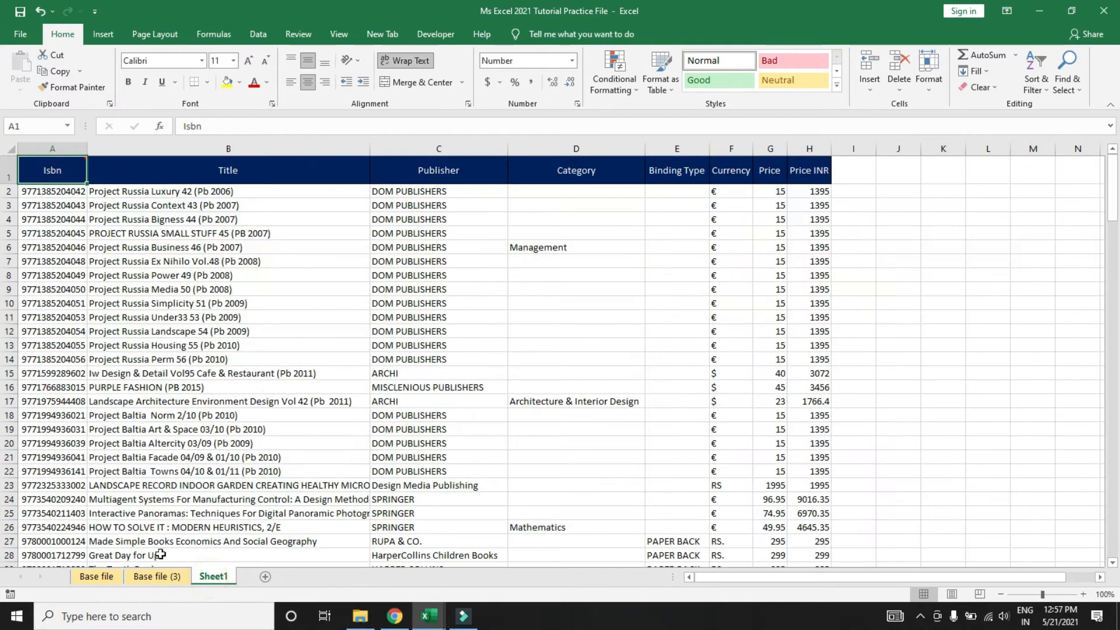
click(238, 372)
key(ctrl+Up)
key(ctrl+Left)
key(ctrl+shift+Down)
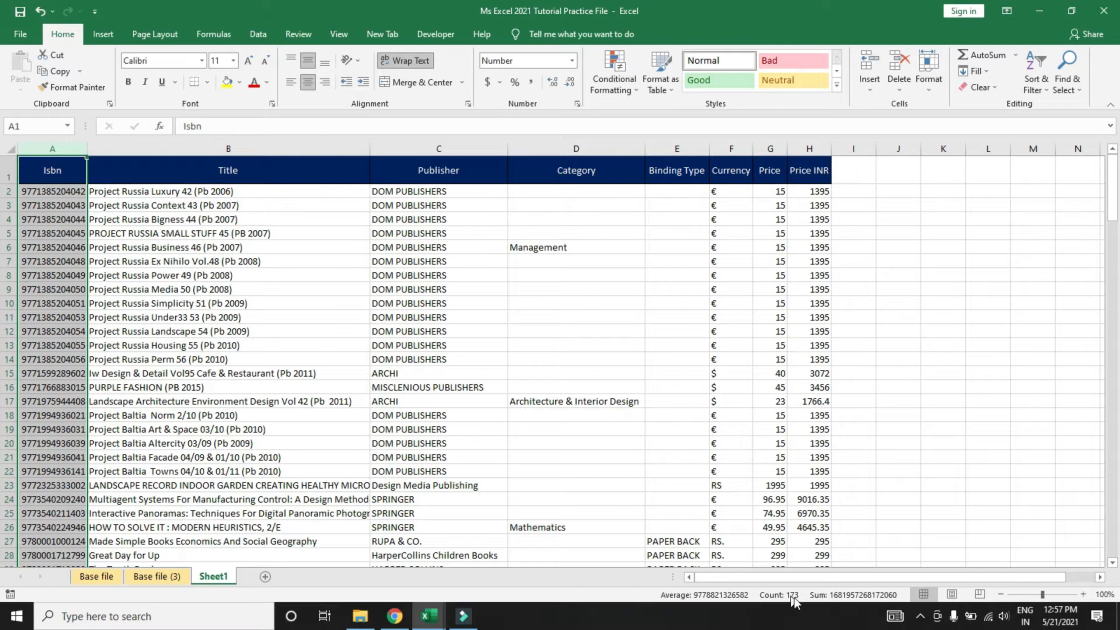
key(Right)
key(Right)
key(Left)
key(Left)
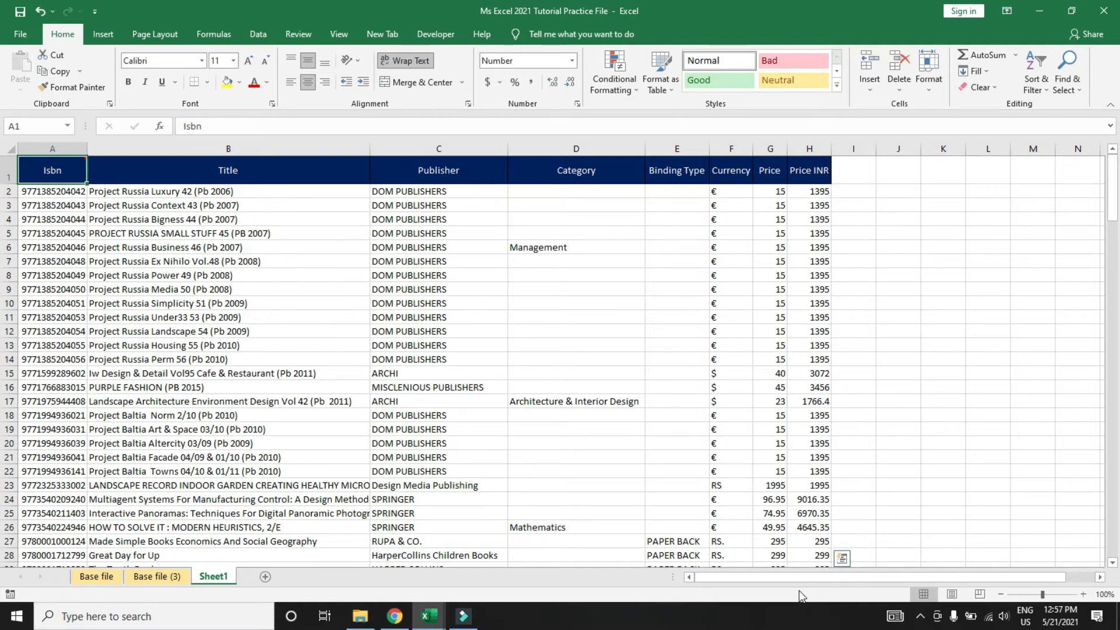
Step: Insert a PivotTable on a new worksheet from the full Sheet1 book list, A1:H173
key(ctrl+shift+End)
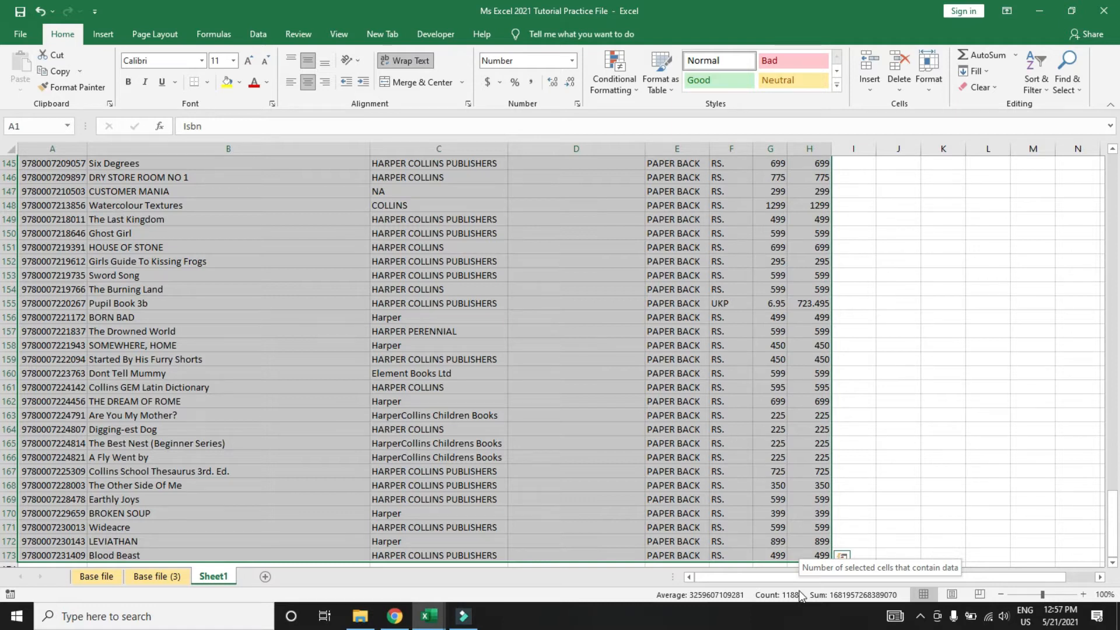
key(ctrl+Home)
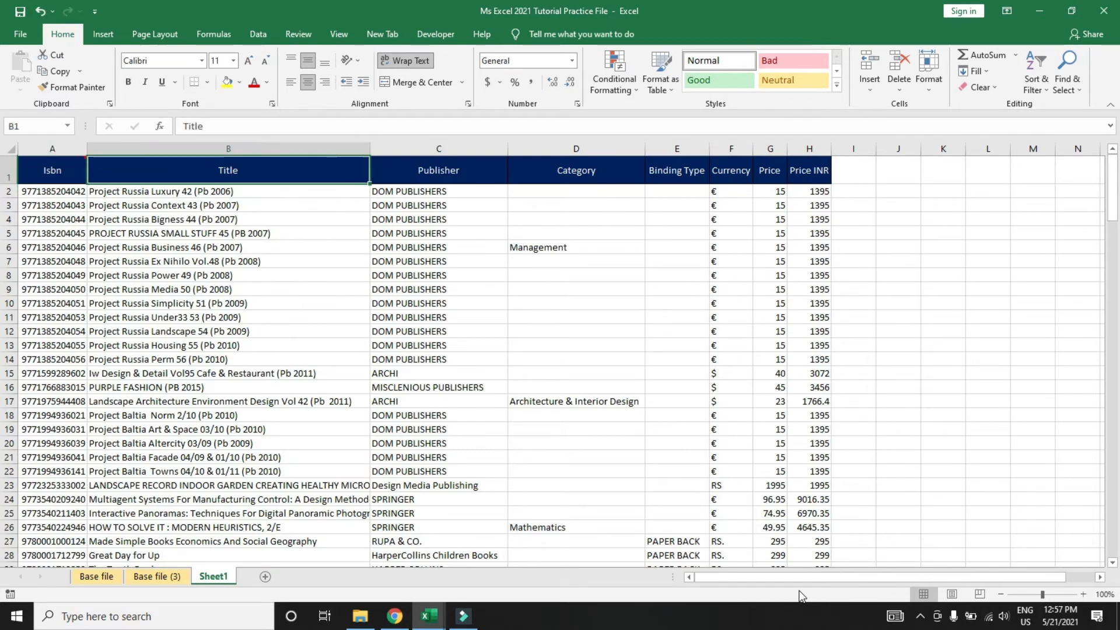
key(ctrl+shift+End)
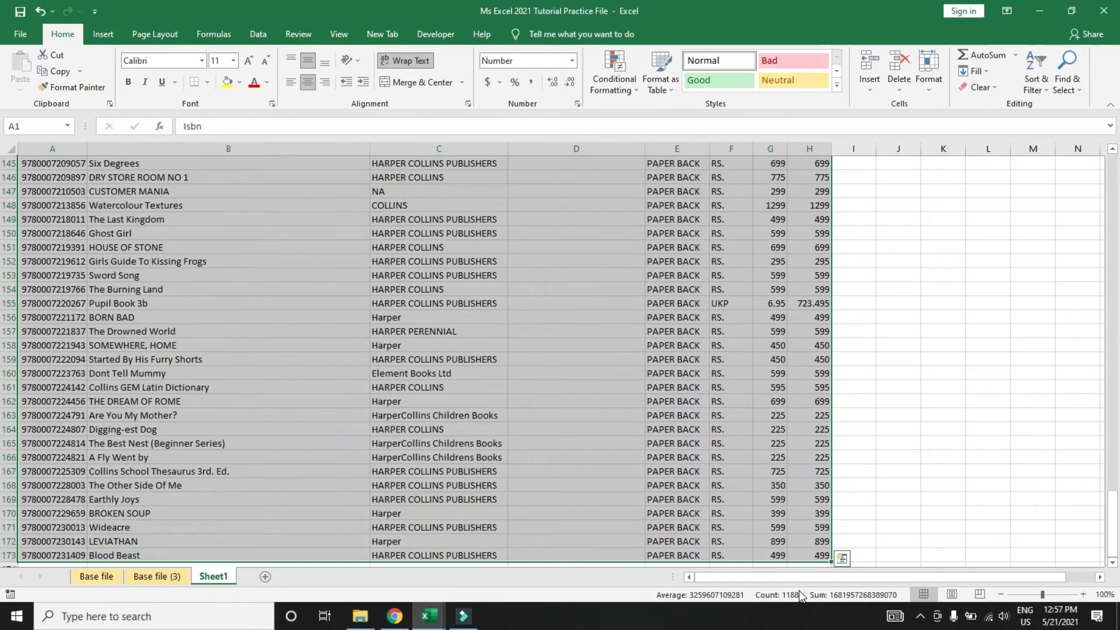
key(alt)
key(n)
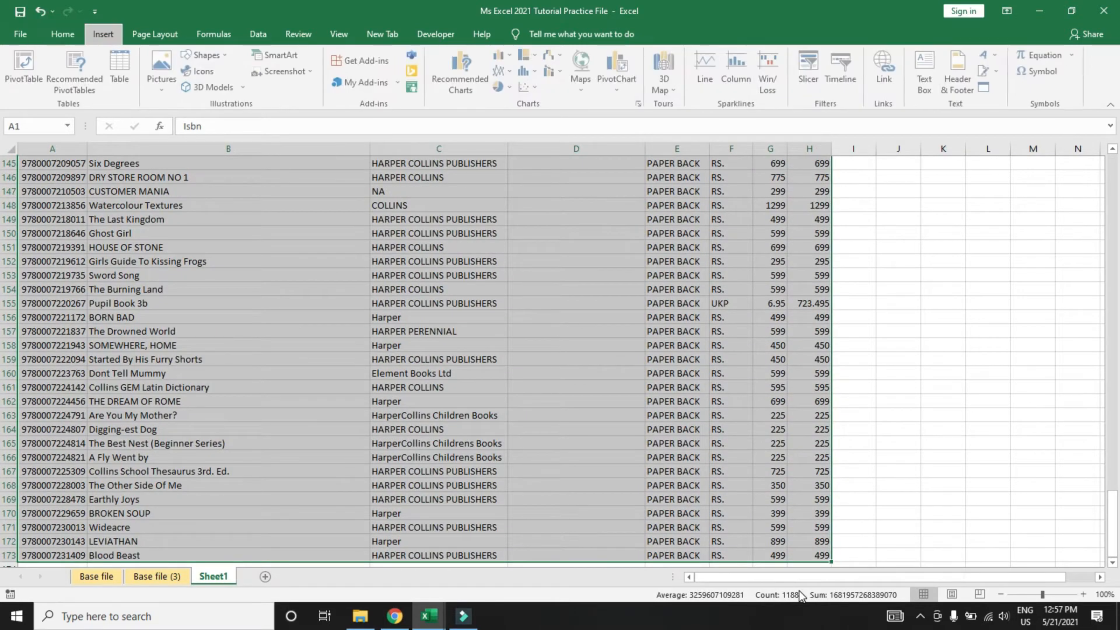
key(v)
key(Return)
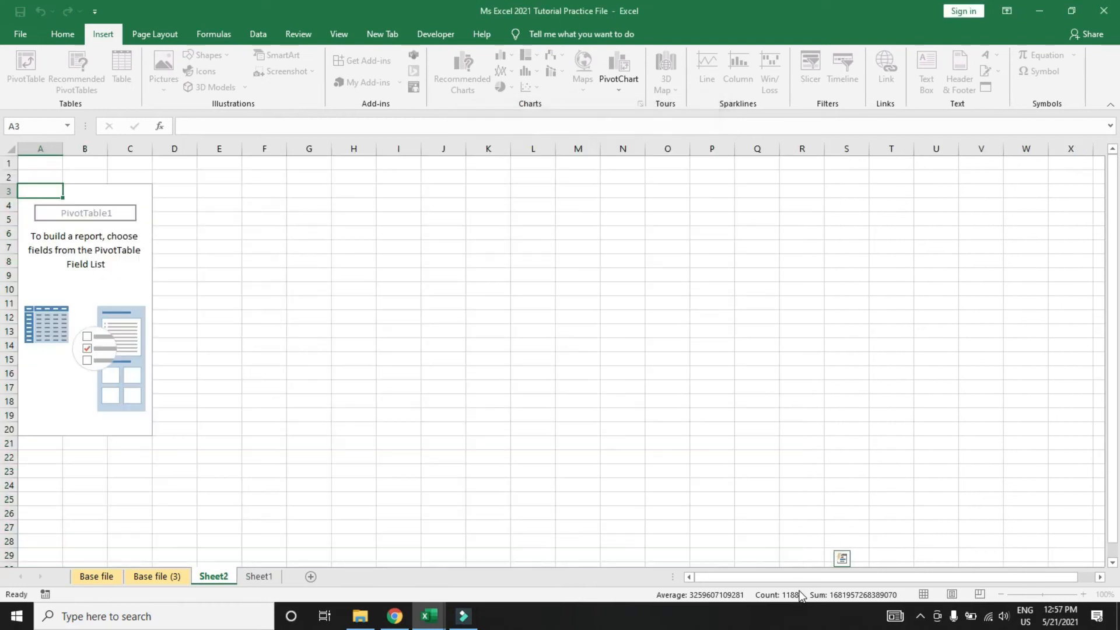
Step: Enable the classic PivotTable layout and turn off autofitting column widths on update in the PivotTable options
right_click(105, 263)
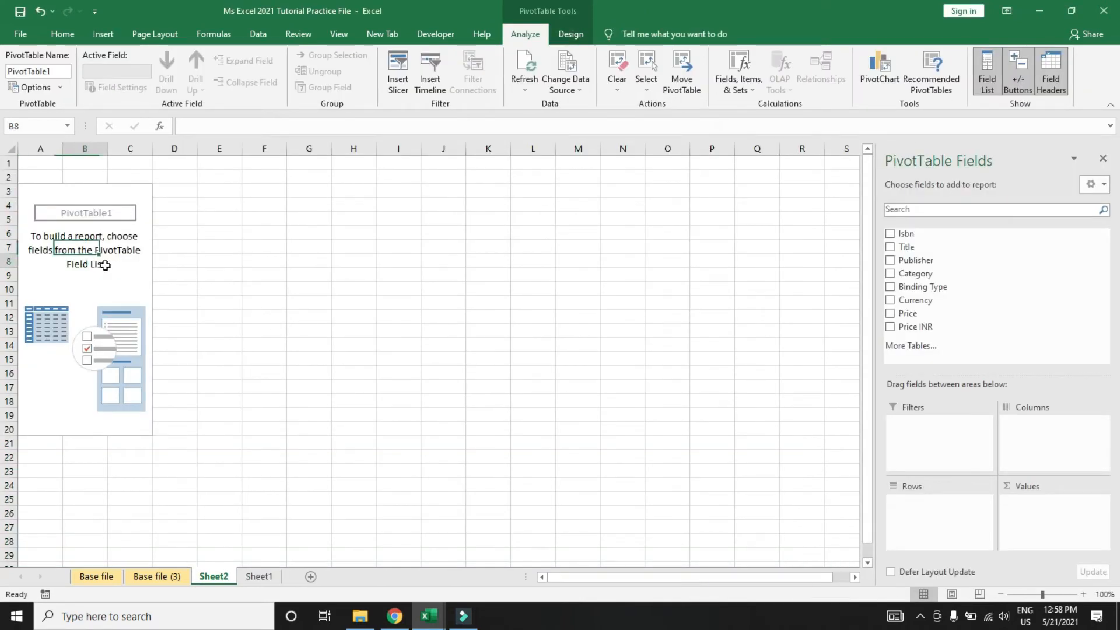
click(140, 330)
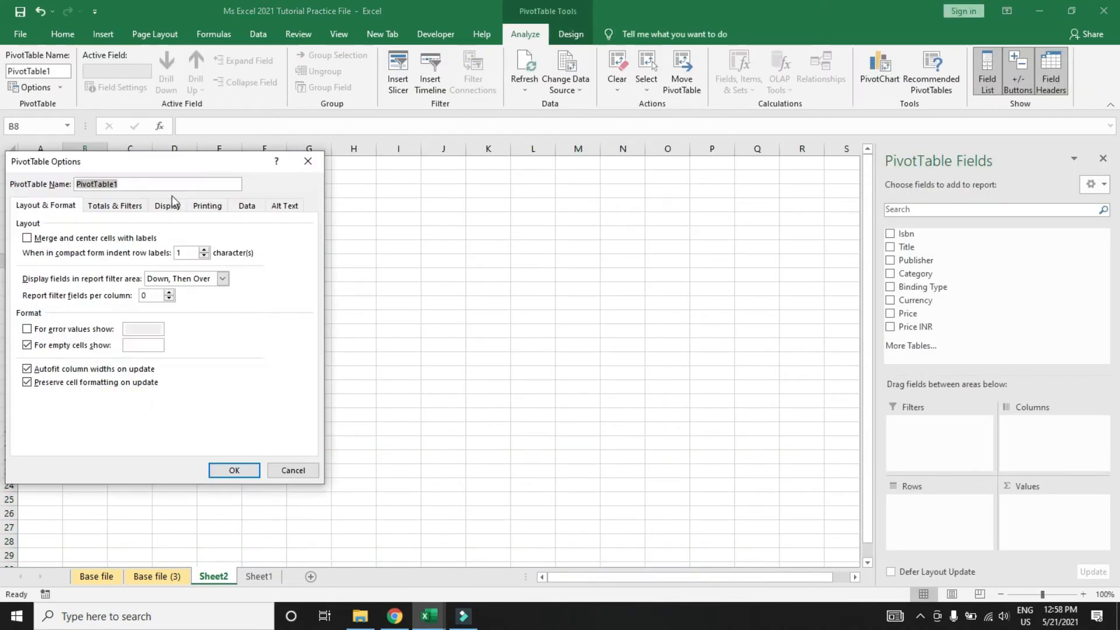
click(168, 204)
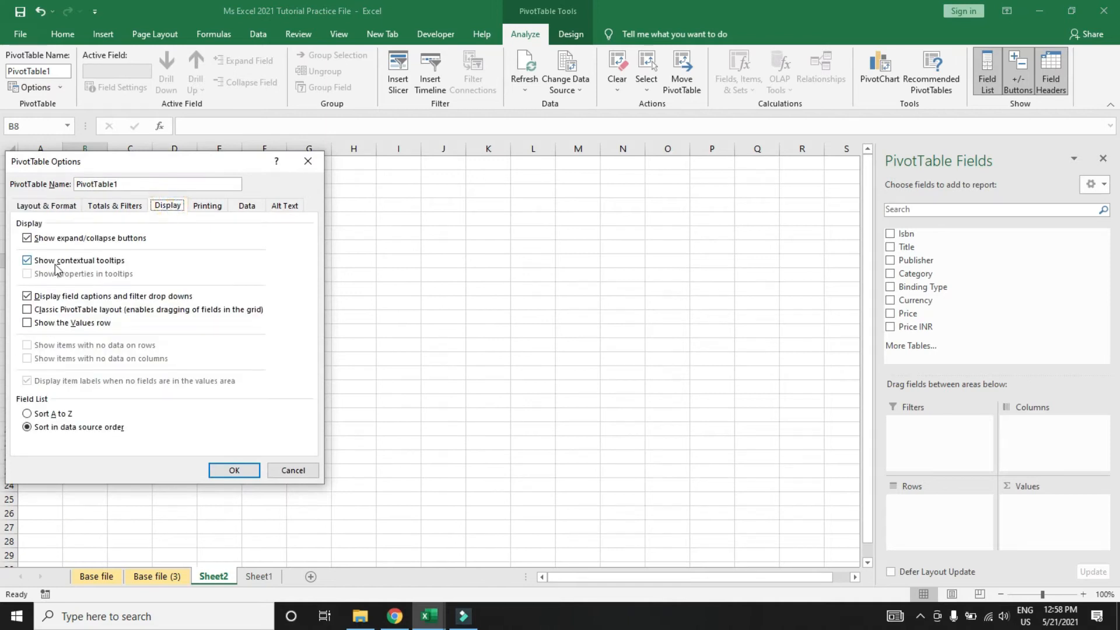
click(27, 309)
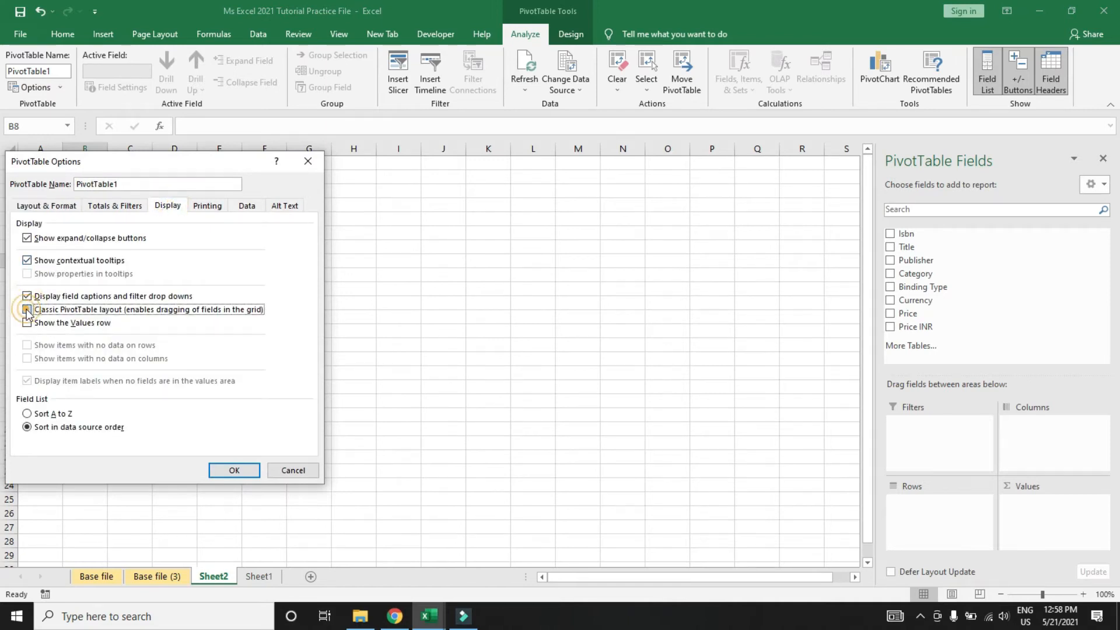
click(36, 208)
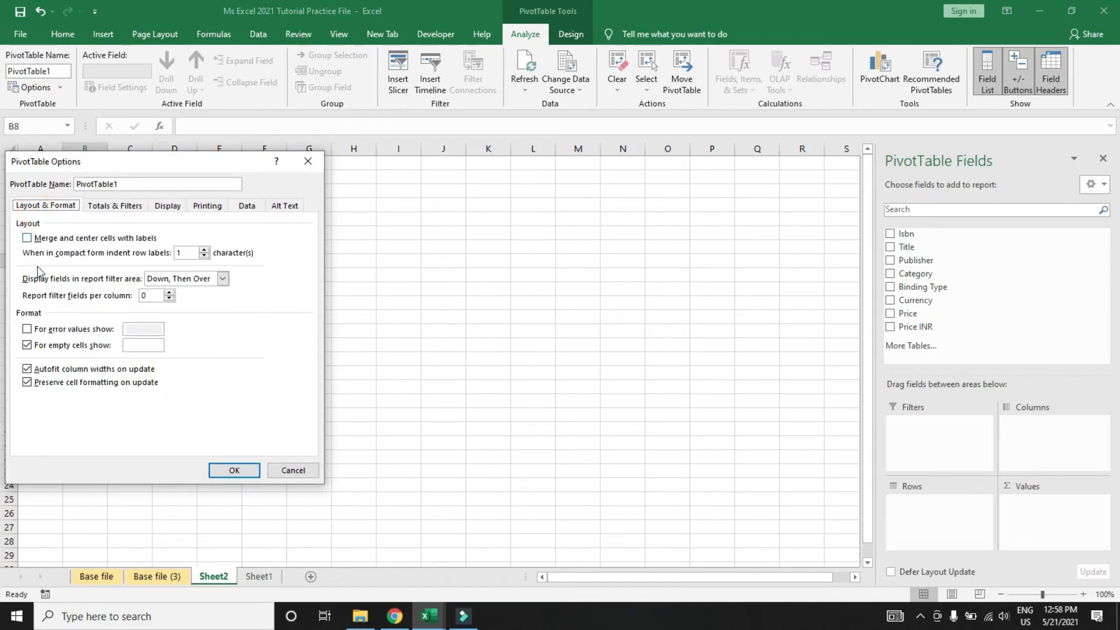
click(27, 368)
click(225, 470)
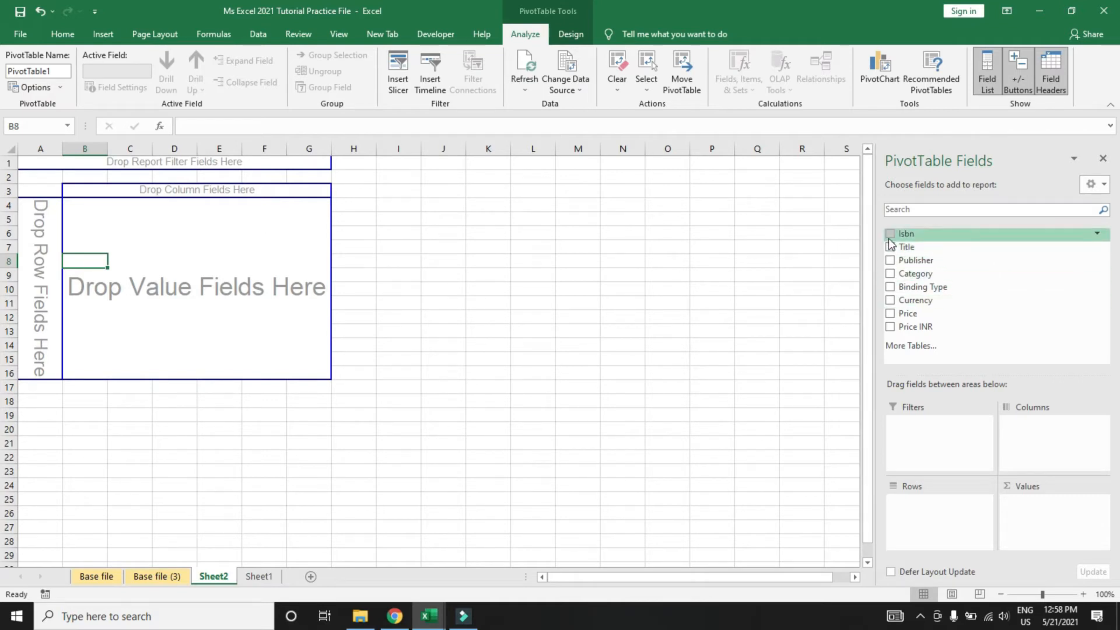
Step: Add Title to the PivotTable rows and Price INR to its values as a sum
drag(891, 246, 922, 506)
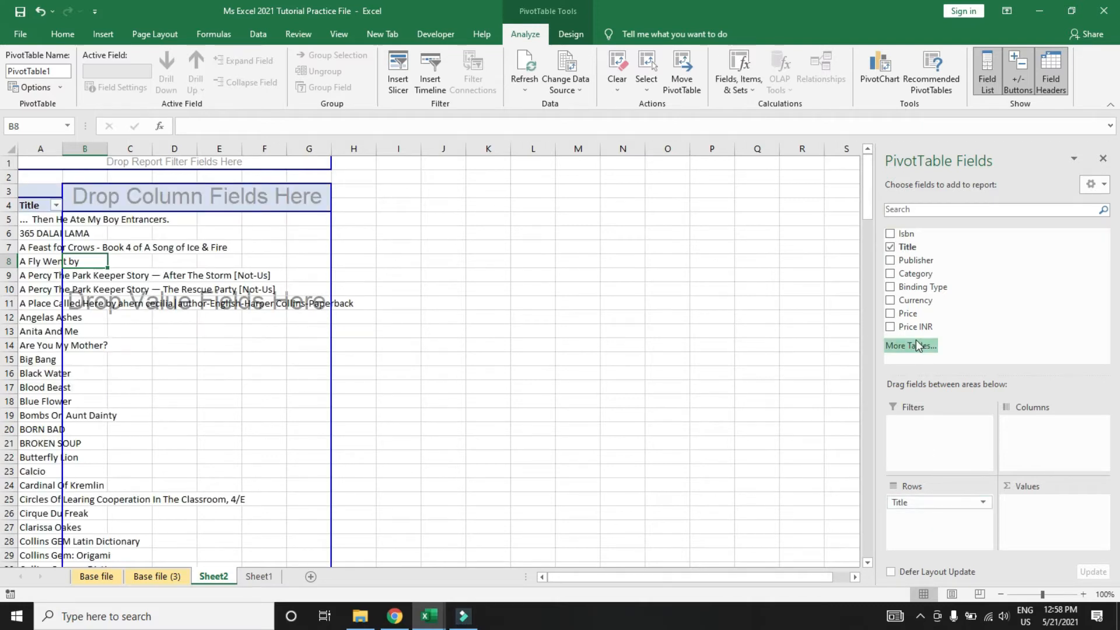
drag(891, 326, 1039, 521)
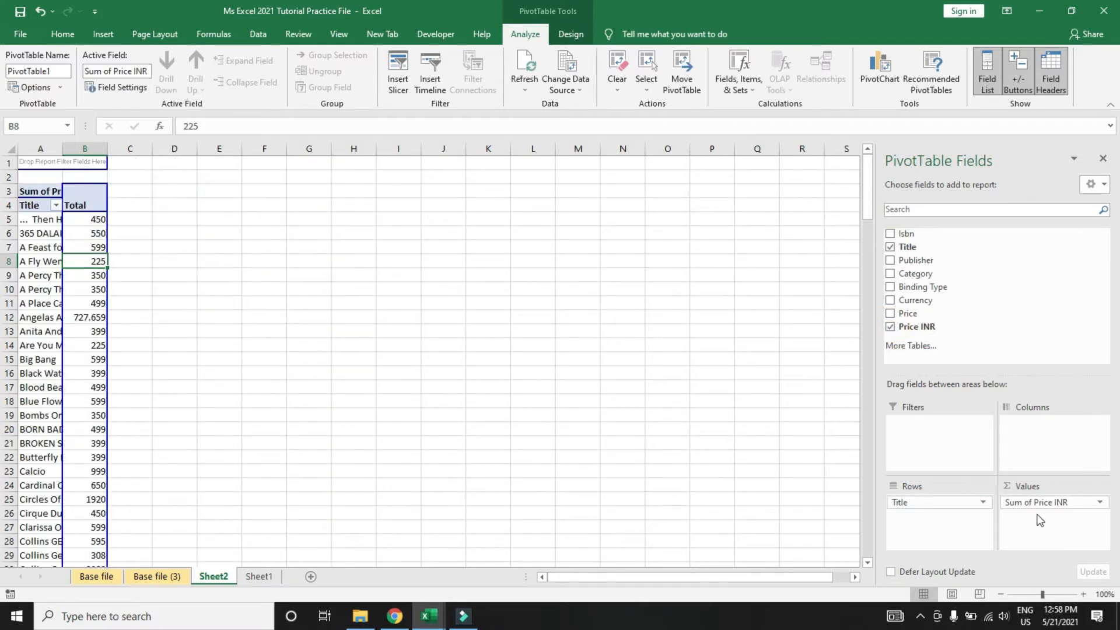
Step: Autofit the widths of columns A and B so the PivotTable's titles and totals fit
click(551, 307)
key(ctrl+Left)
key(Left)
key(shift+Right)
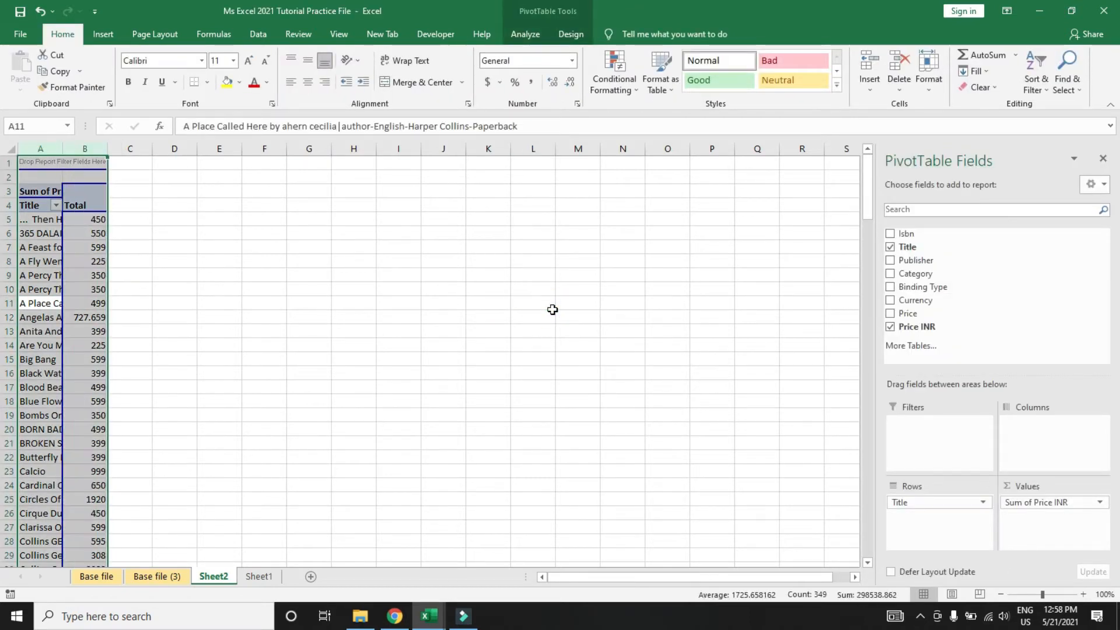
key(alt)
key(h)
key(o)
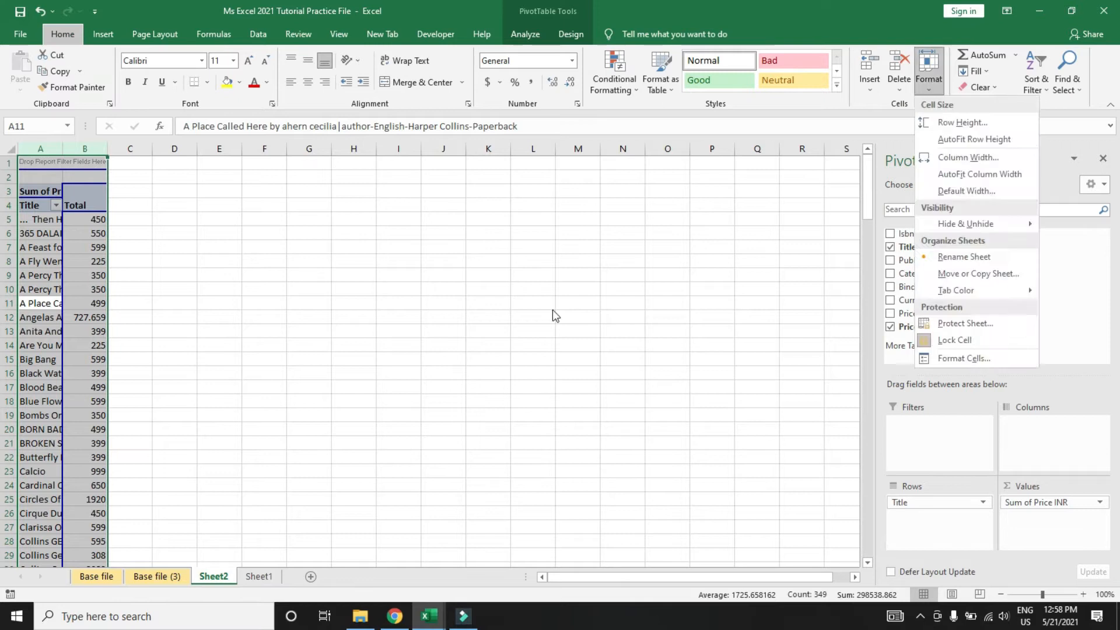
key(i)
Step: Review the Total column of price sums beside the book titles in the PivotTable
key(Right)
key(Right)
key(Up)
key(Up)
key(Up)
key(Up)
key(Up)
key(Up)
key(Up)
key(Left)
key(Down)
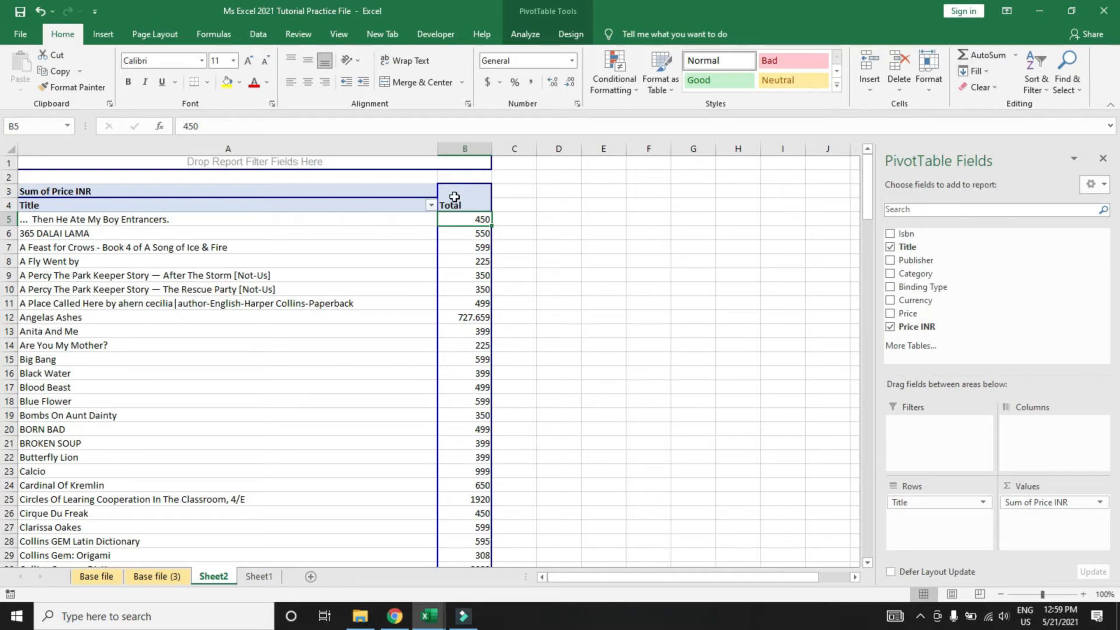
click(454, 197)
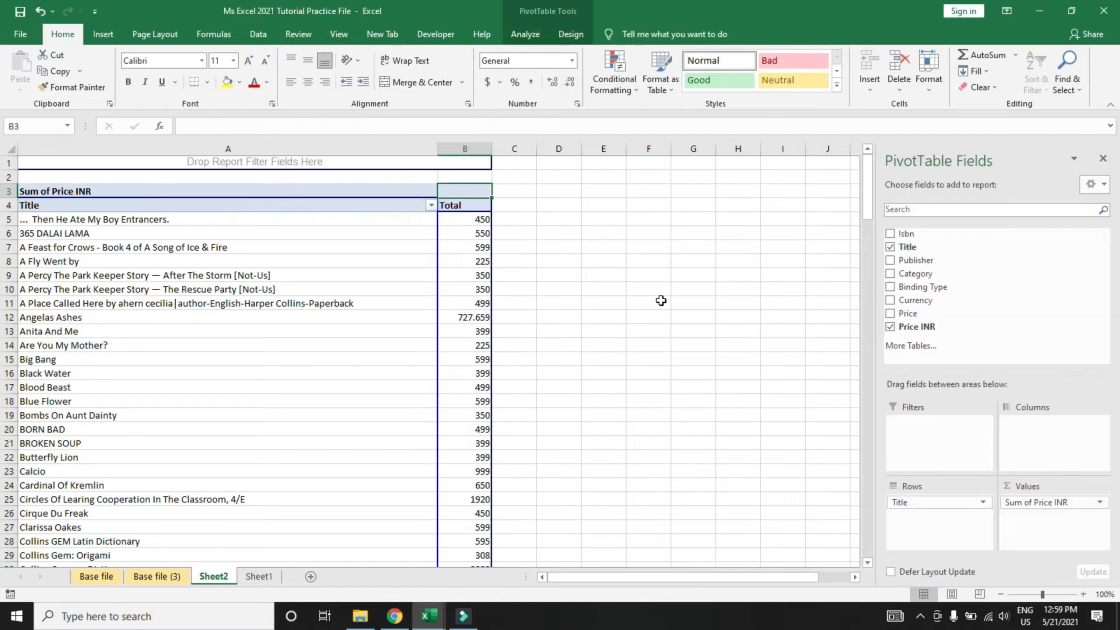
key(Down)
key(Down)
key(Down)
key(Down)
key(Down)
key(Up)
key(Up)
key(Up)
key(Down)
key(Down)
key(Down)
key(Up)
key(Up)
key(Up)
key(Up)
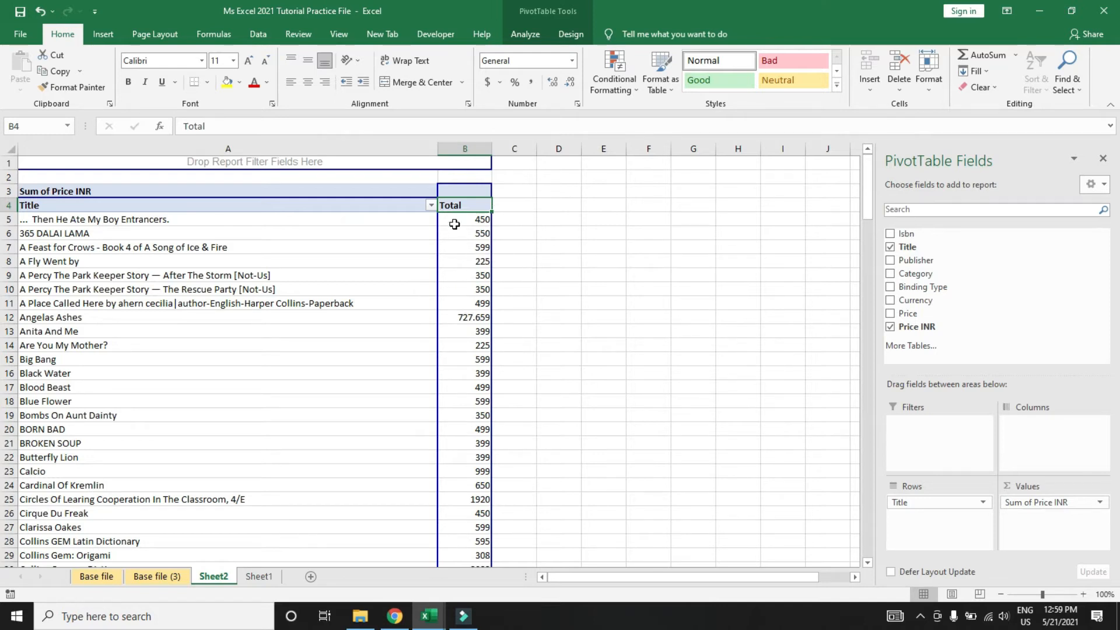
Step: Sort the PivotTable by its Total column from largest to smallest
key(Down)
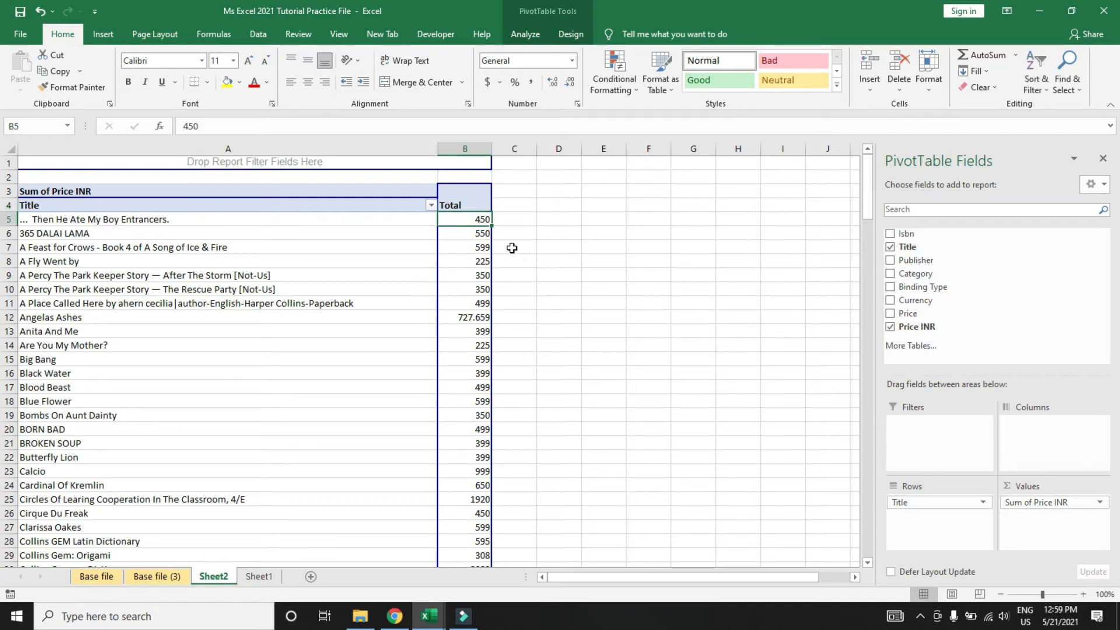
click(1046, 87)
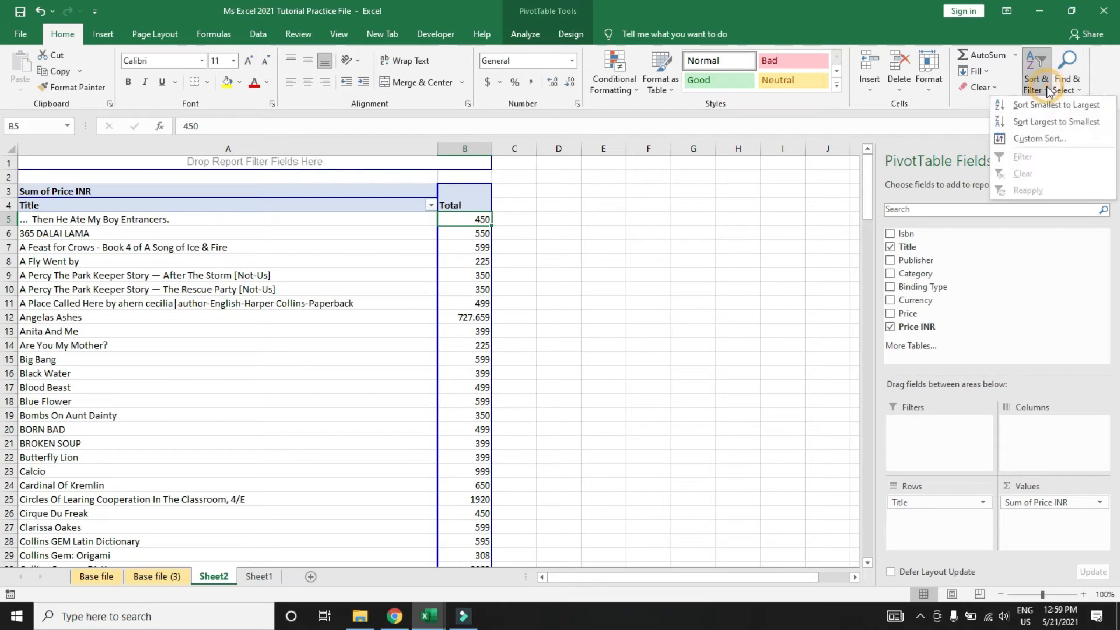
click(1046, 124)
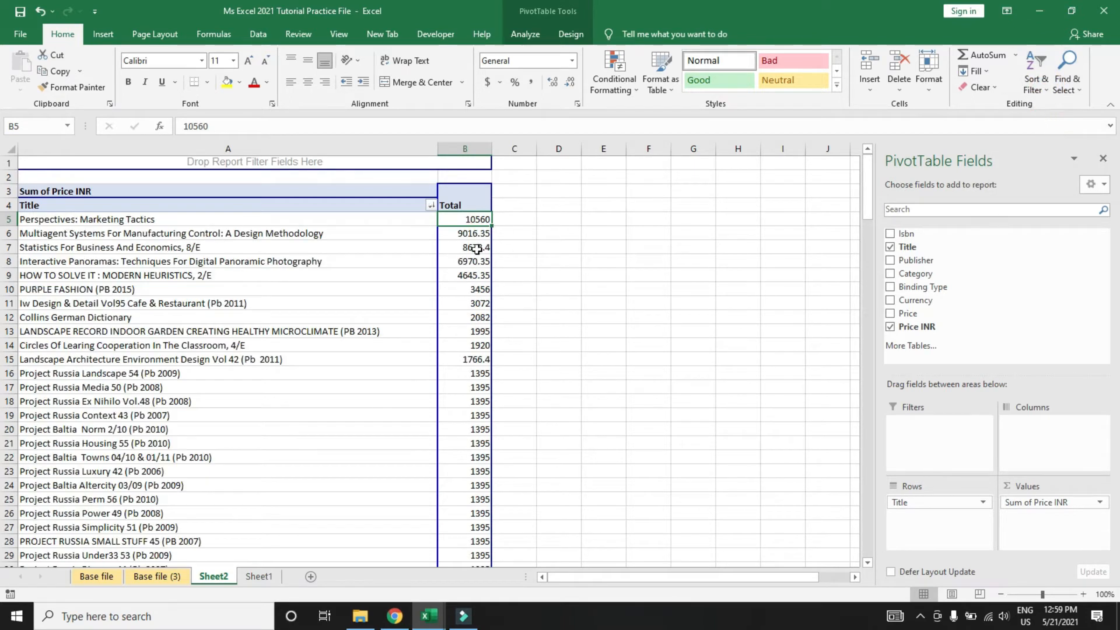
Step: Review the sorted titles and their price totals from the first PivotTable entry down to the last row above Grand Total
key(Left)
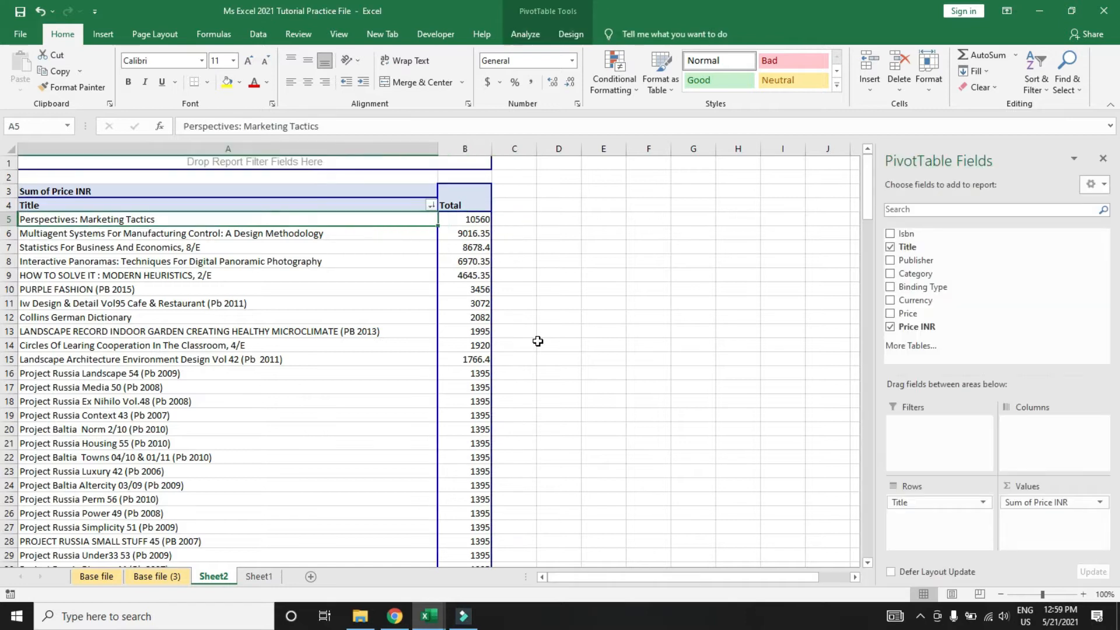
key(Right)
key(Left)
key(Right)
key(Down)
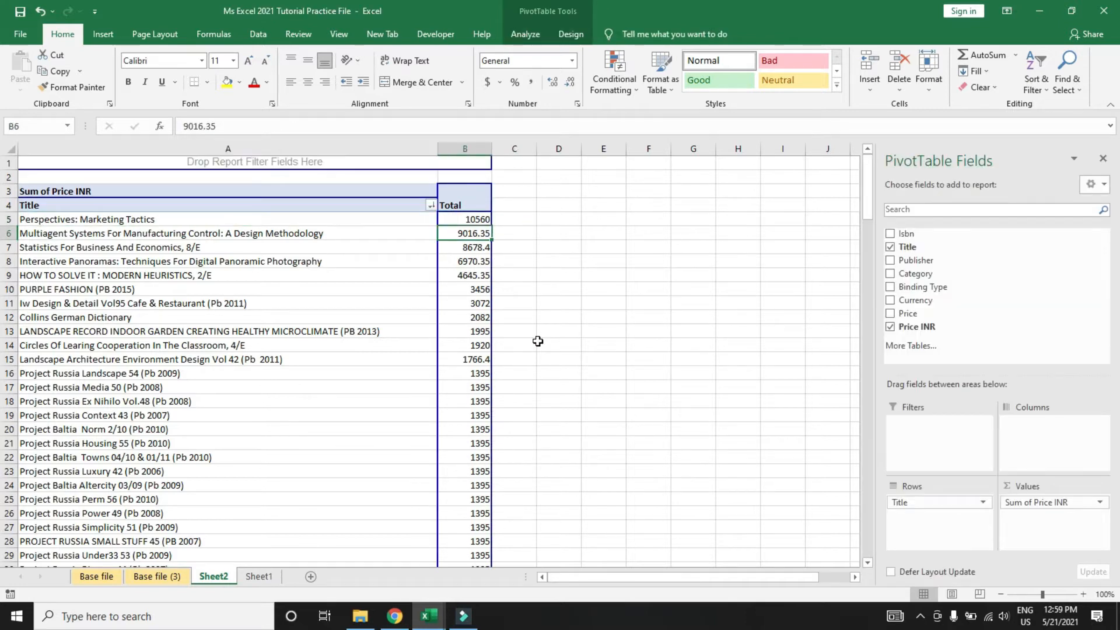
key(Down)
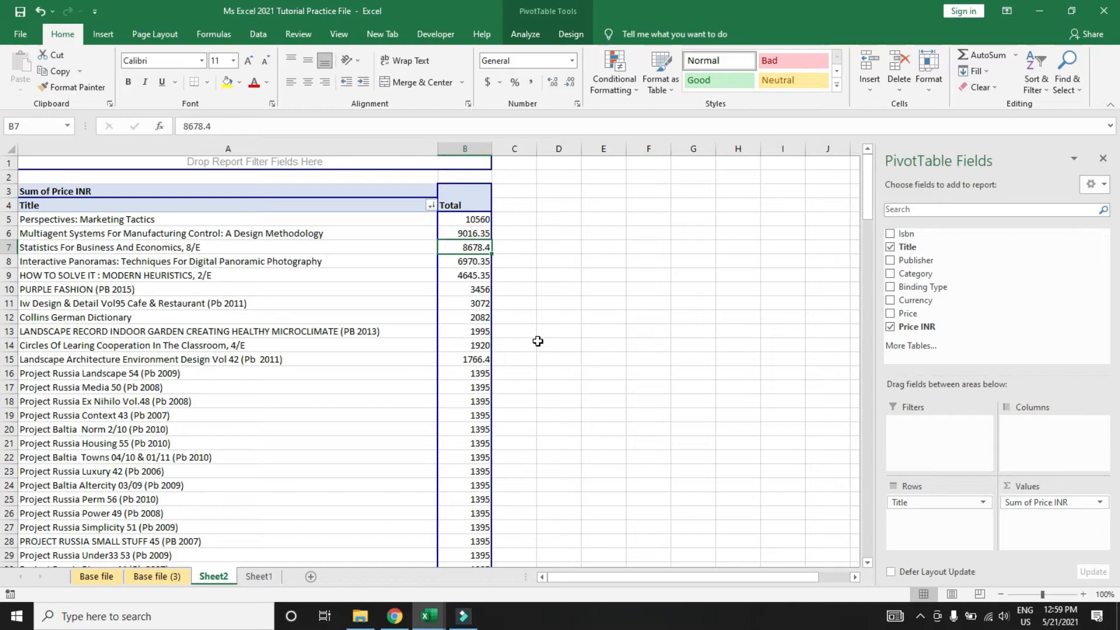
key(Down)
key(Down)
key(Down)
key(Up)
key(Up)
key(Down)
key(Down)
key(Down)
key(Down)
key(Down)
key(Down)
key(Down)
key(Down)
key(Down)
key(Down)
key(Down)
key(Down)
key(Down)
key(Down)
key(Down)
key(Down)
key(Down)
key(Down)
key(Down)
key(Down)
key(Down)
key(Down)
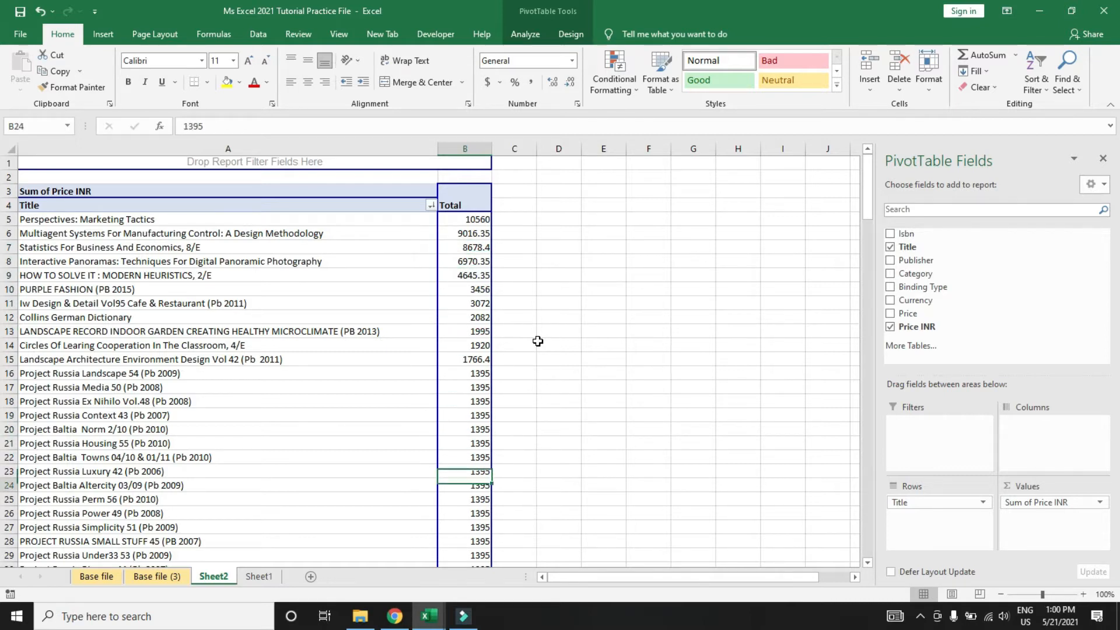
key(Down)
key(Down)
key(Down)
key(Down)
key(Down)
key(Down)
key(Down)
key(Down)
key(Down)
key(Down)
key(Down)
key(Down)
key(Down)
key(Down)
key(Down)
key(Down)
key(Down)
key(Down)
key(Down)
key(Down)
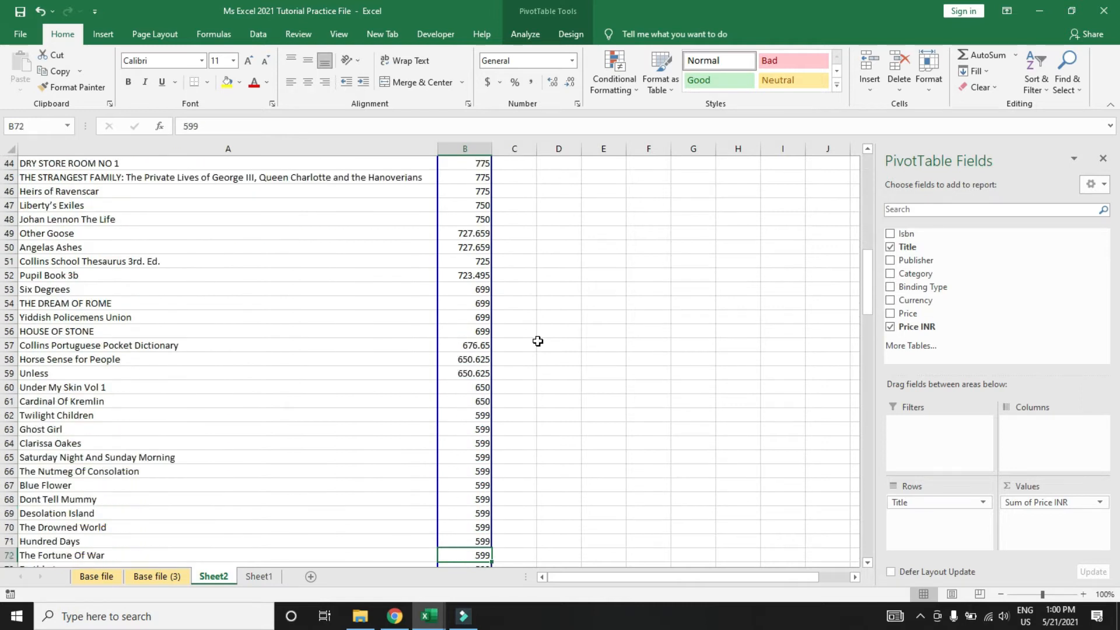
key(Down)
key(Down)
key(Down)
key(Down)
key(Down)
key(Down)
key(Down)
key(Down)
key(Down)
key(Down)
key(Down)
key(Down)
key(Down)
key(Down)
key(Down)
key(Down)
key(Down)
key(Down)
key(Down)
key(Down)
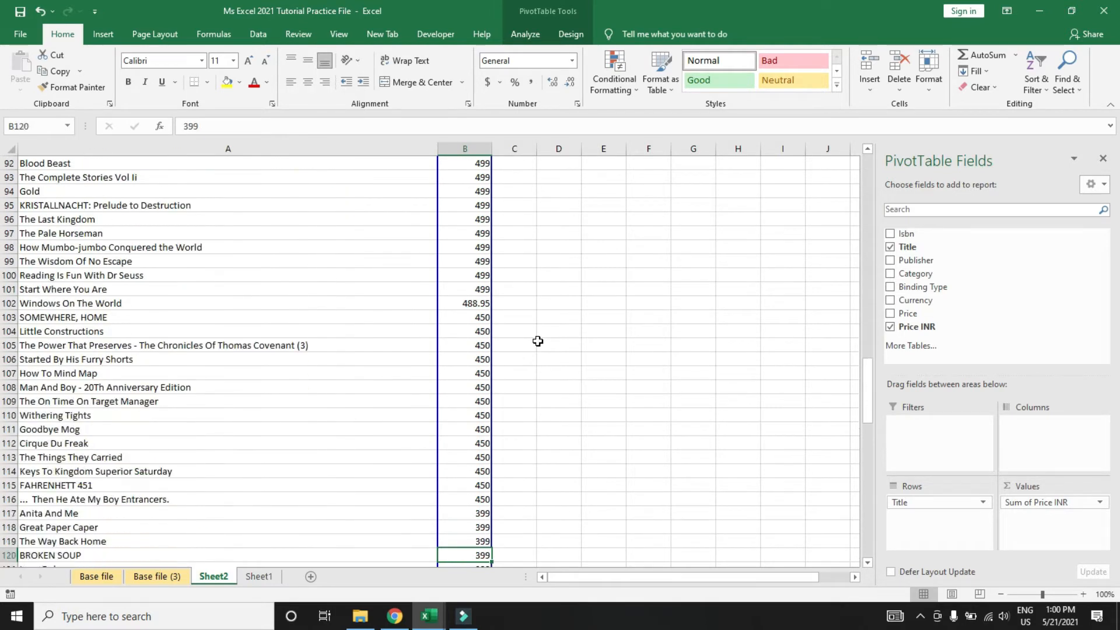
key(Down)
key(Down)
key(Down)
key(Down)
key(Down)
key(Down)
key(Down)
key(Down)
key(Down)
key(Down)
key(Down)
key(Down)
key(Down)
key(Down)
key(Down)
key(Down)
key(Down)
key(Down)
key(Down)
key(Down)
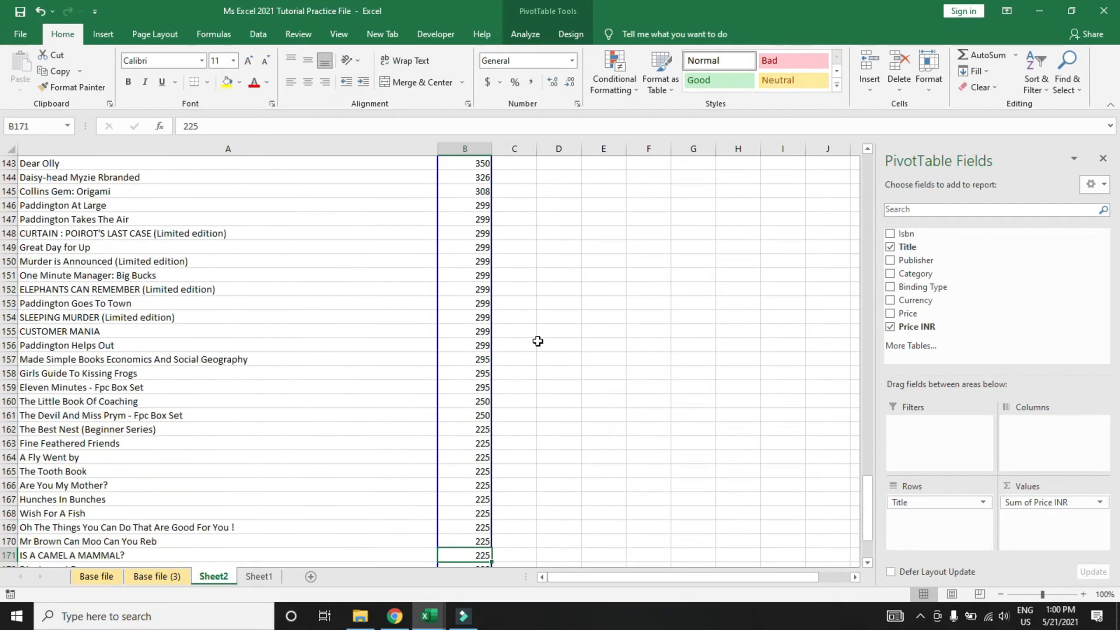
key(Down)
key(Down)
key(Down)
key(Down)
key(Down)
key(Up)
key(Up)
key(Up)
key(Up)
key(Up)
key(Up)
key(Up)
key(Up)
key(Up)
key(Up)
key(Up)
key(Up)
key(Up)
key(Up)
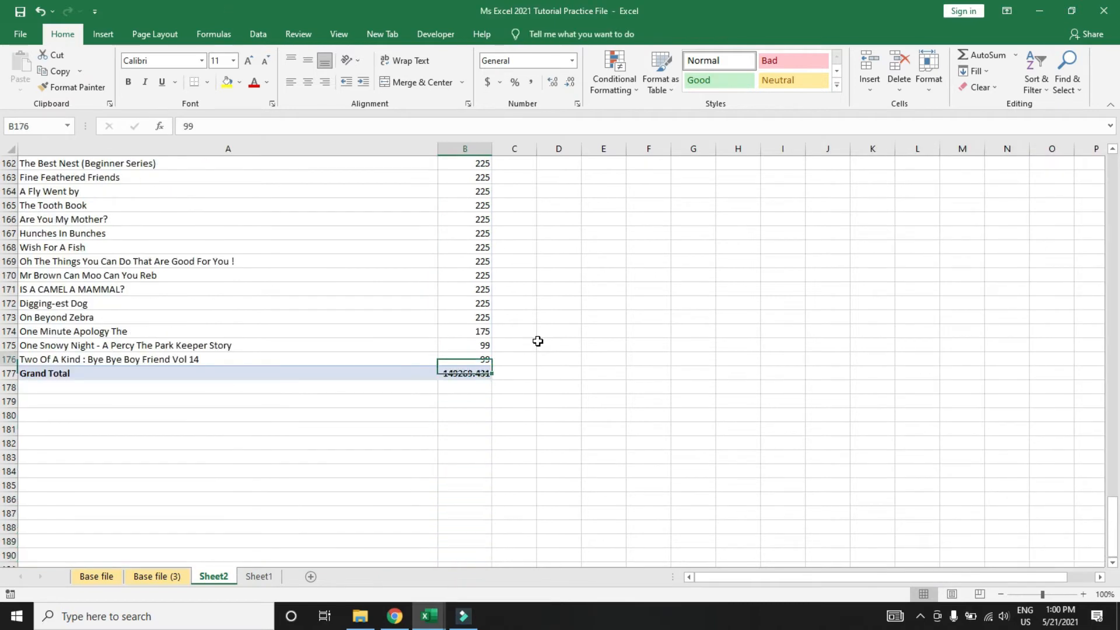
key(Down)
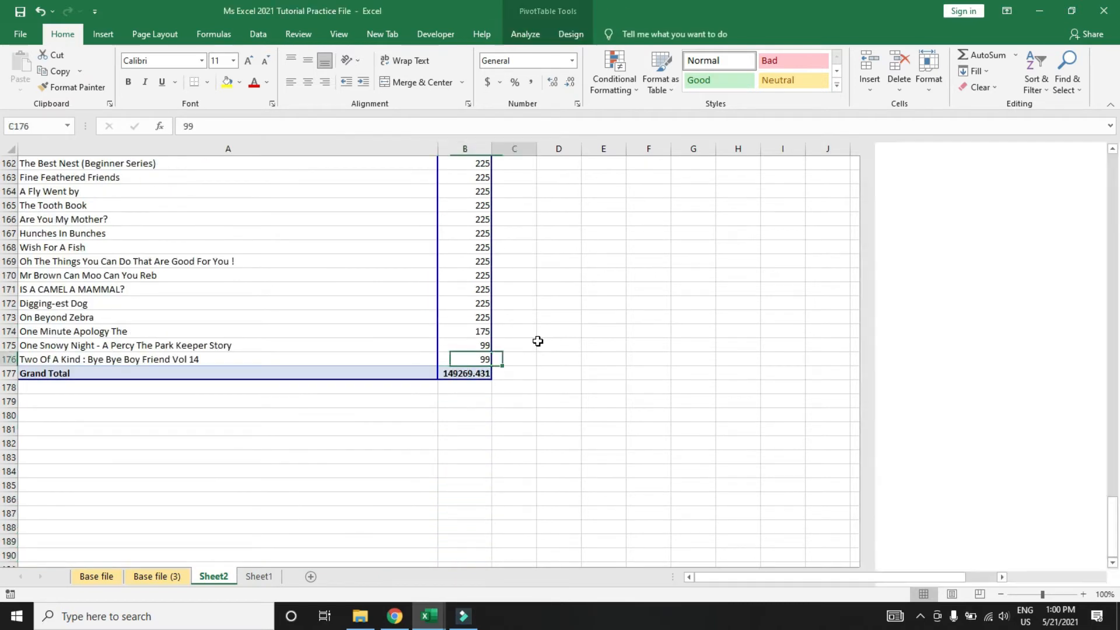
key(Left)
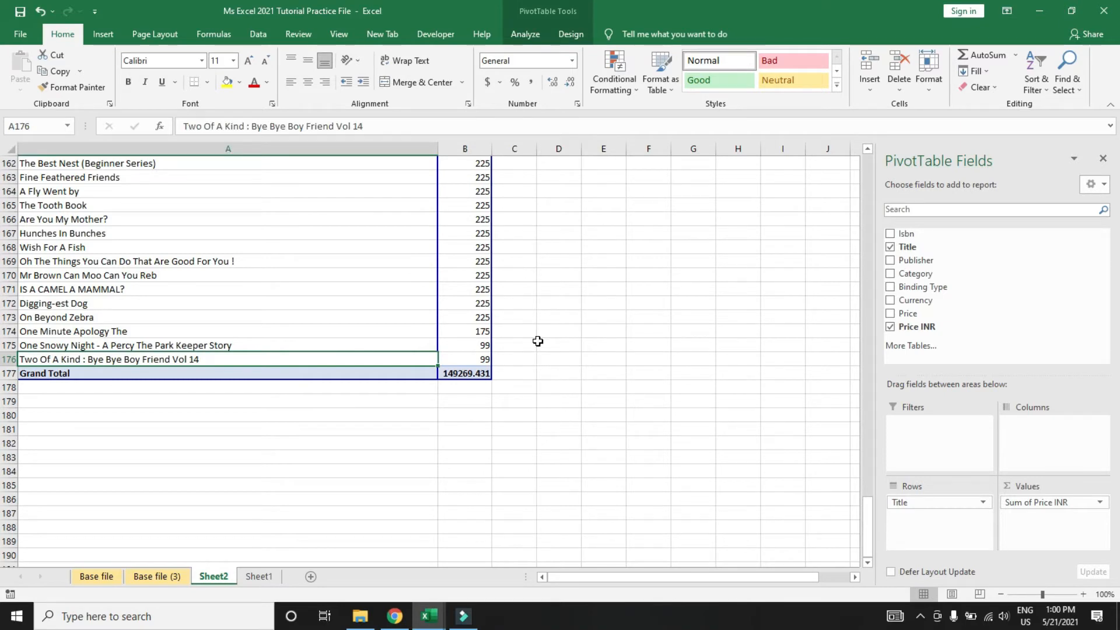
key(Right)
key(Right)
key(Left)
key(Left)
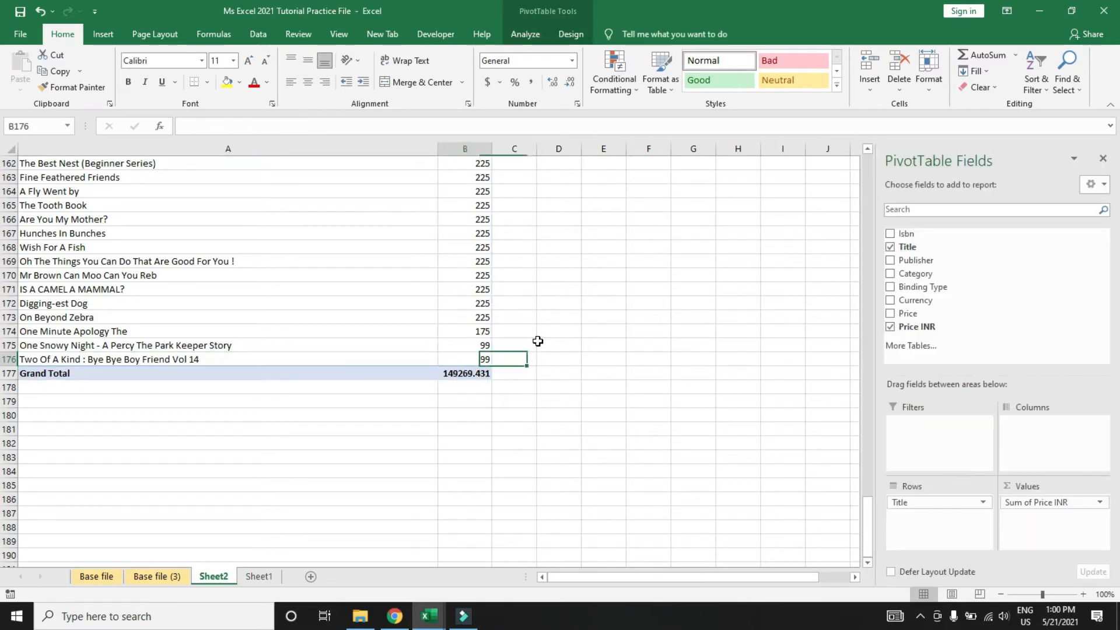
key(Right)
key(Left)
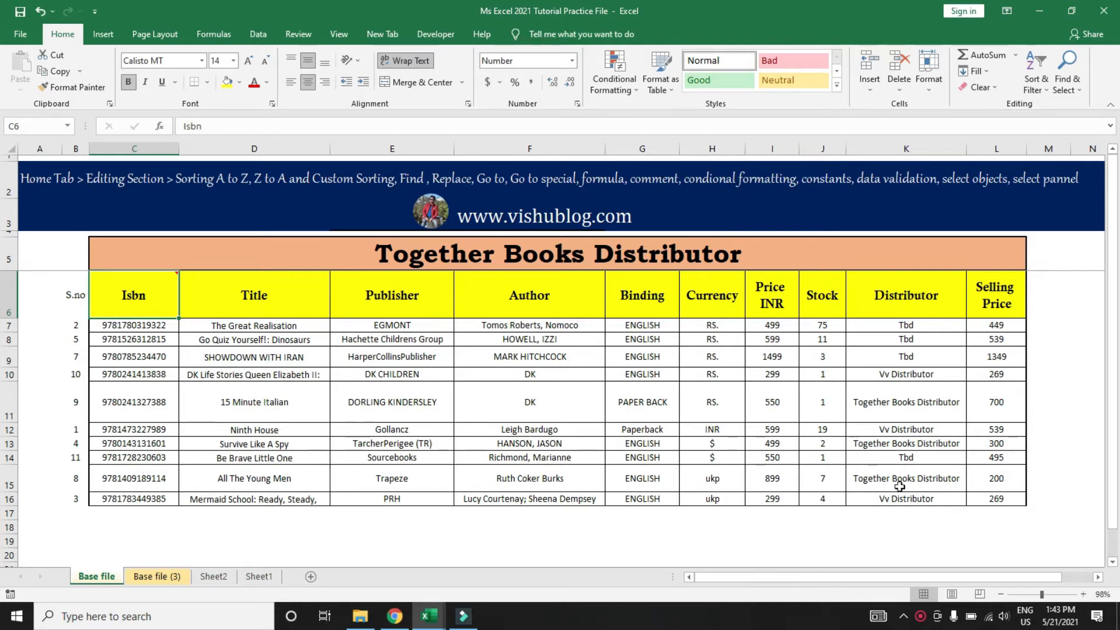
Step: Review the title and column headers of the Together Books Distributor table on the Base file sheet
key(Up)
key(Down)
key(Up)
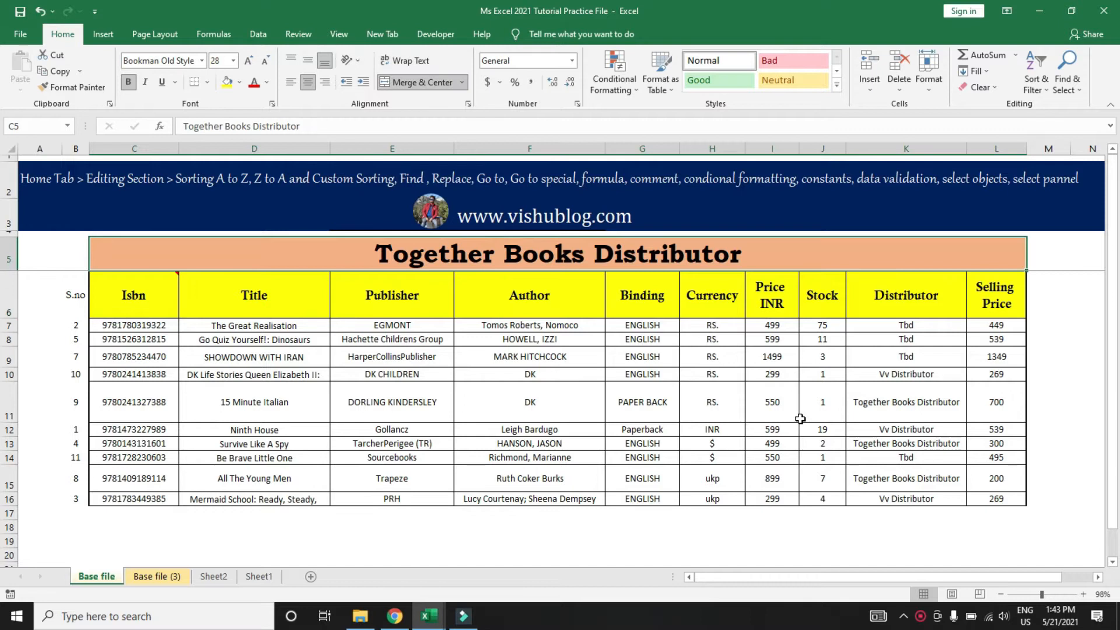
key(Down)
key(Left)
key(Right)
key(Right)
key(Right)
key(Right)
key(Right)
key(Right)
key(Right)
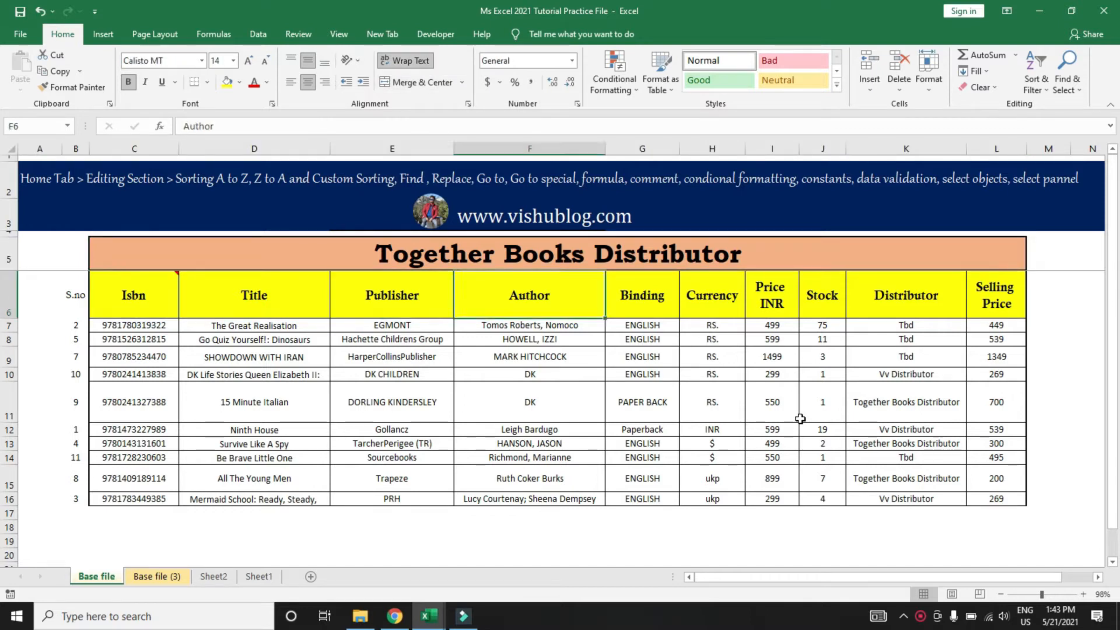
key(Left)
key(Left)
key(Left)
key(Left)
key(Right)
key(Right)
key(Right)
key(Left)
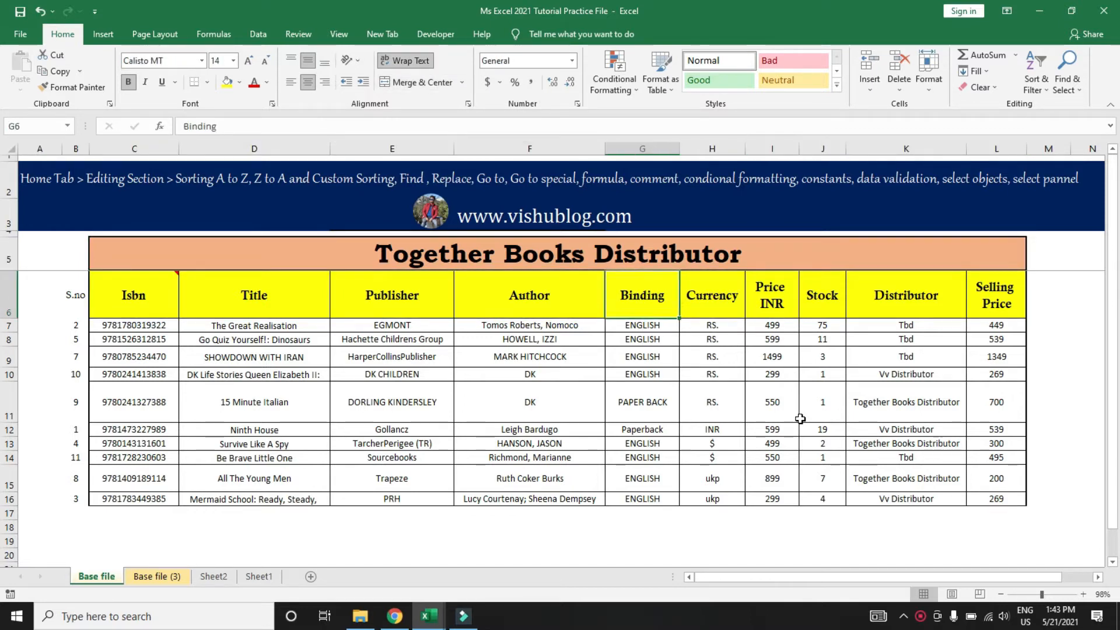
Step: Select the whole Together Books Distributor table from the Isbn header through the last Selling Price entry
key(Left)
key(Left)
key(Left)
key(Left)
key(Left)
key(Right)
key(Right)
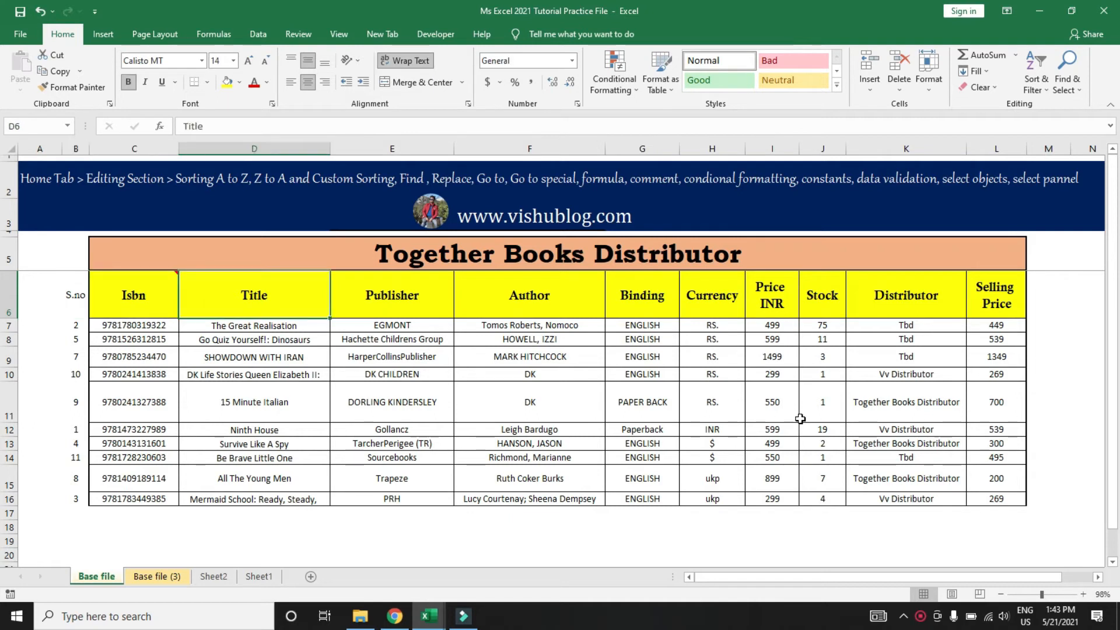
key(Left)
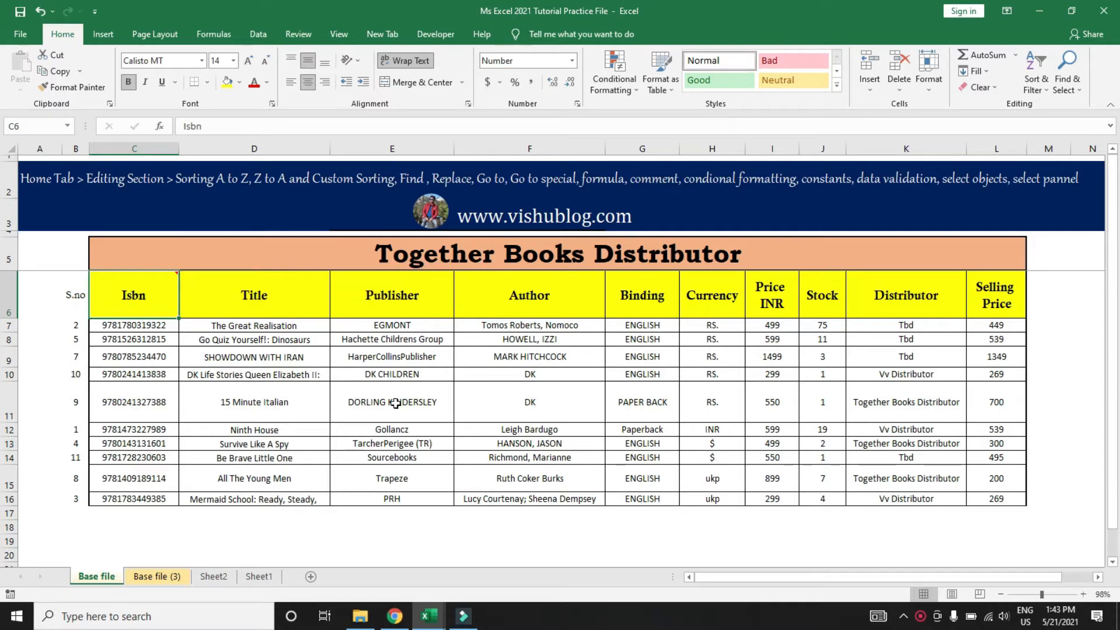
key(ctrl+shift+Right)
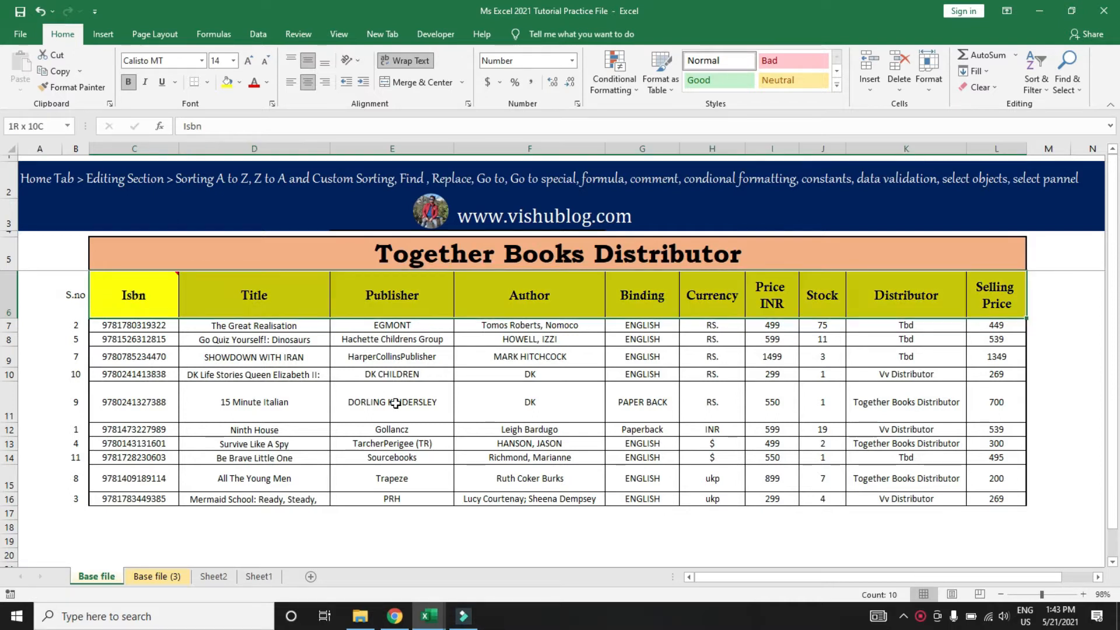
key(ctrl+shift+Down)
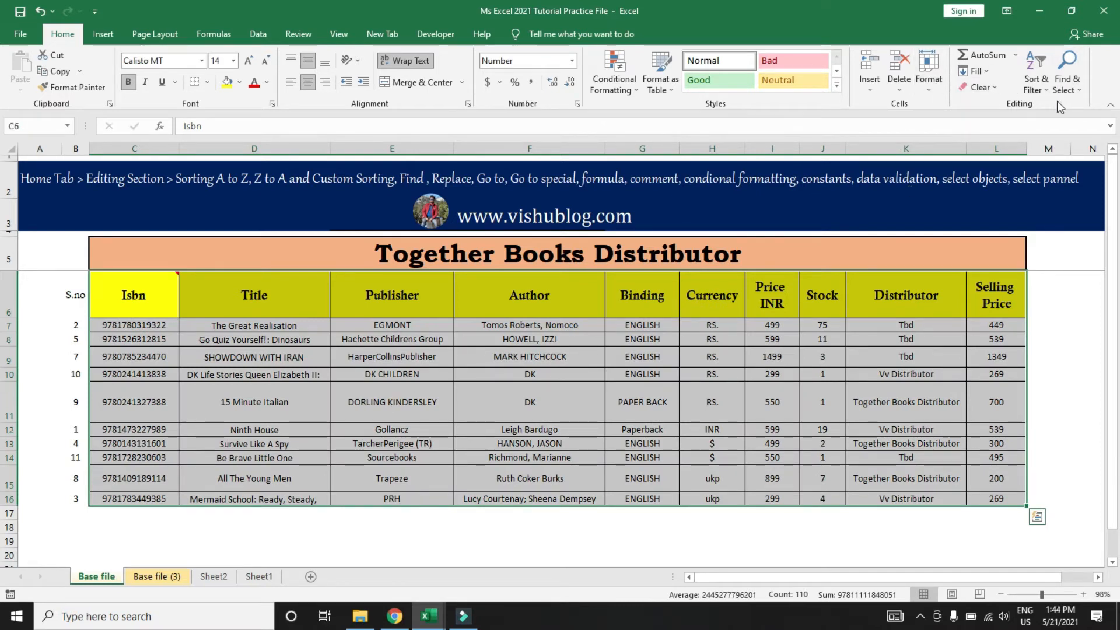
Step: Start a custom sort of the selected table with Stock as the primary column, ordered largest to smallest
click(1042, 81)
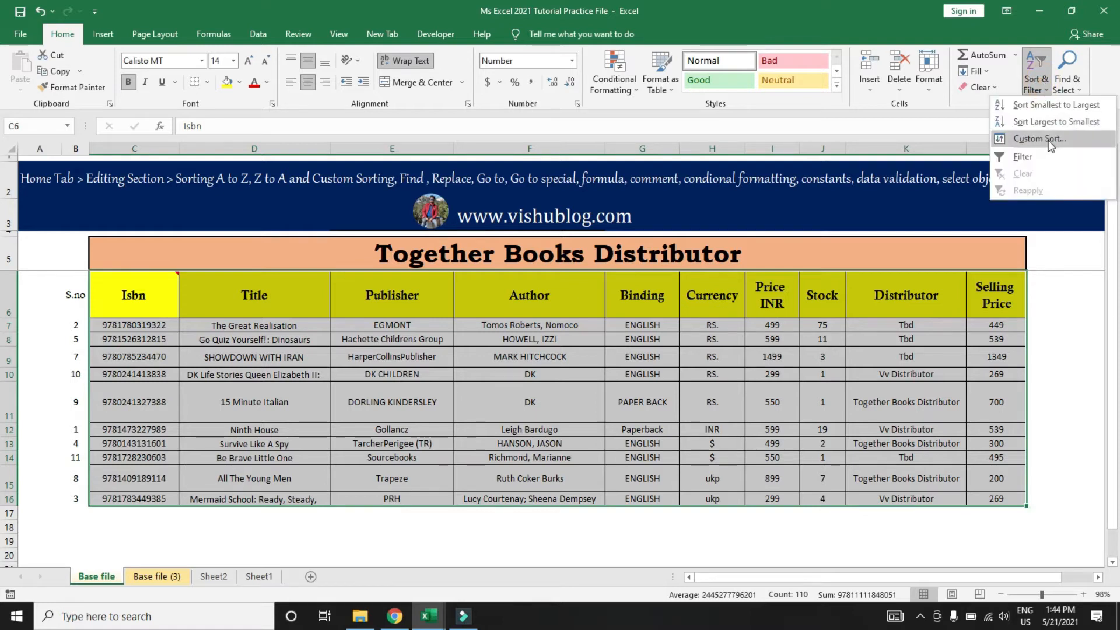
click(1041, 138)
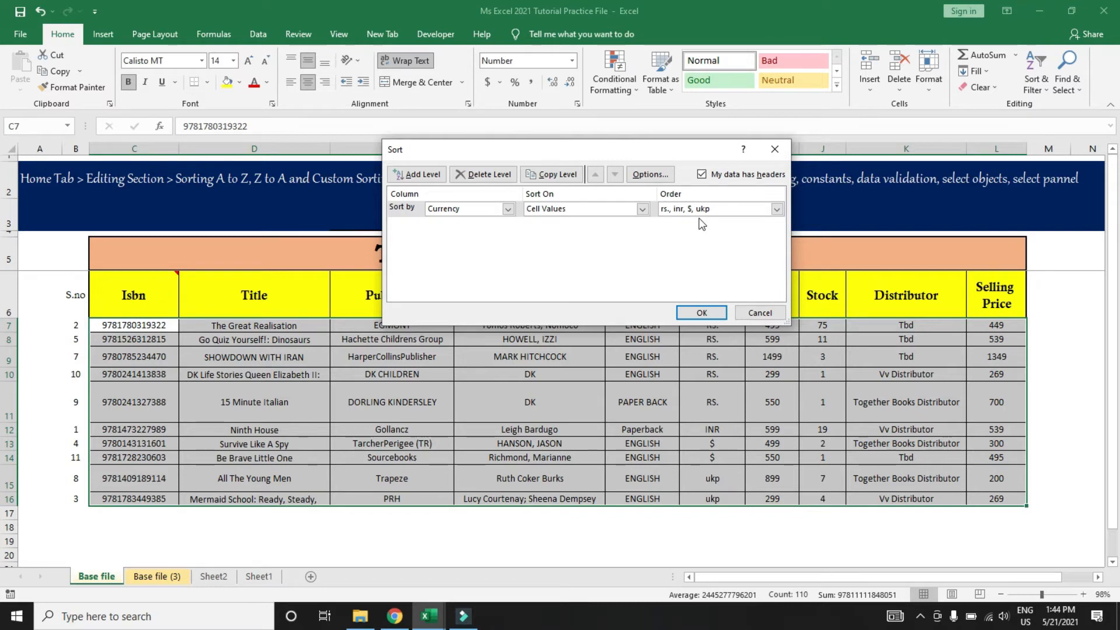
drag(558, 153, 488, 84)
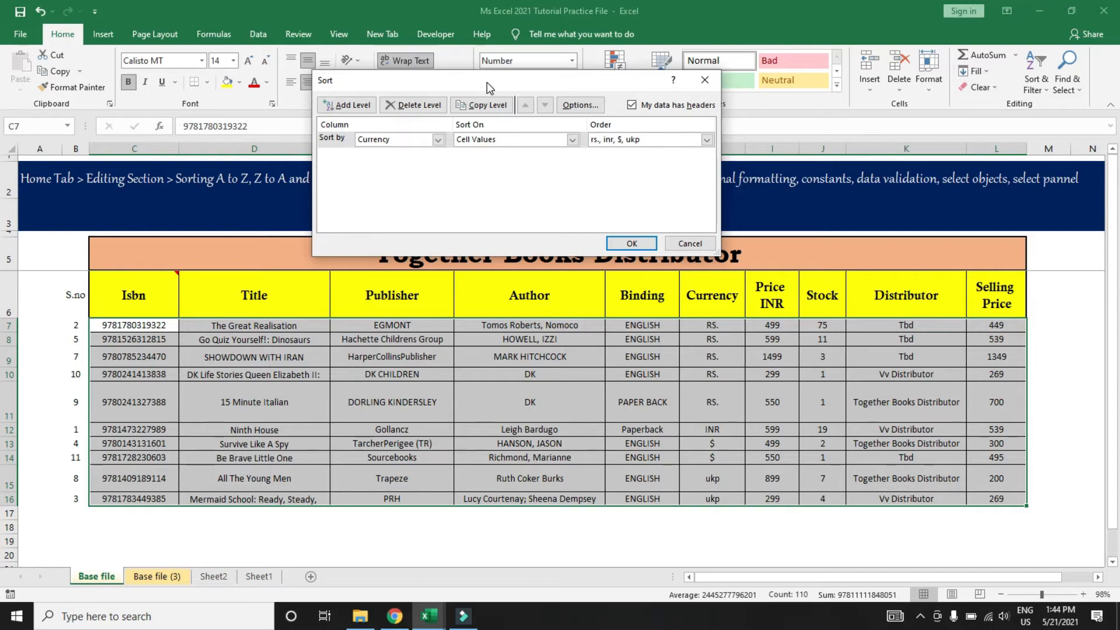
click(393, 144)
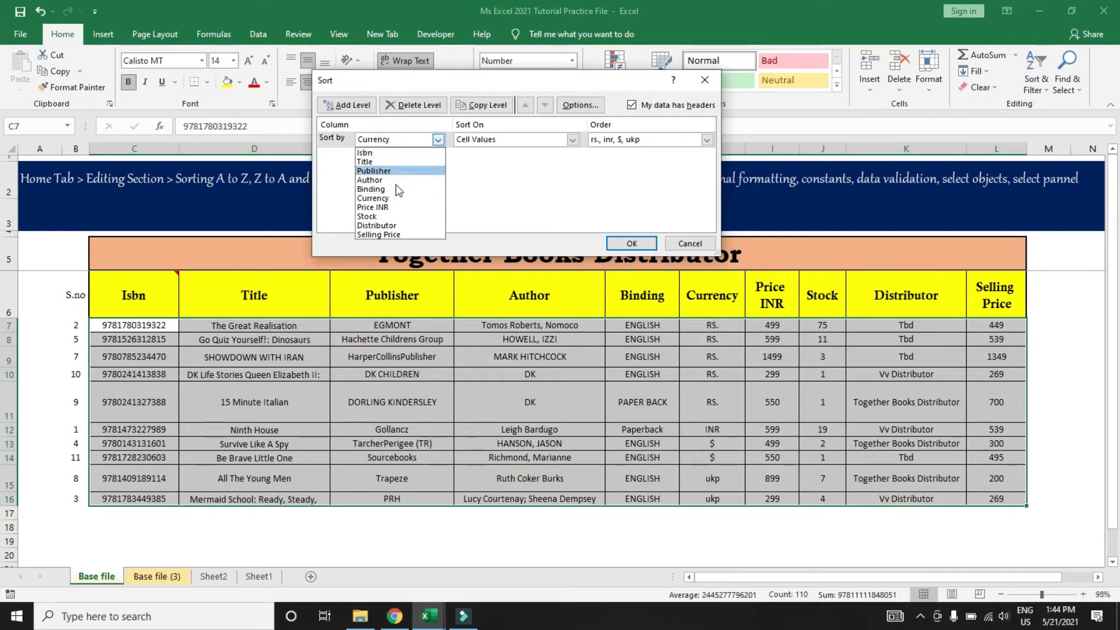
click(391, 216)
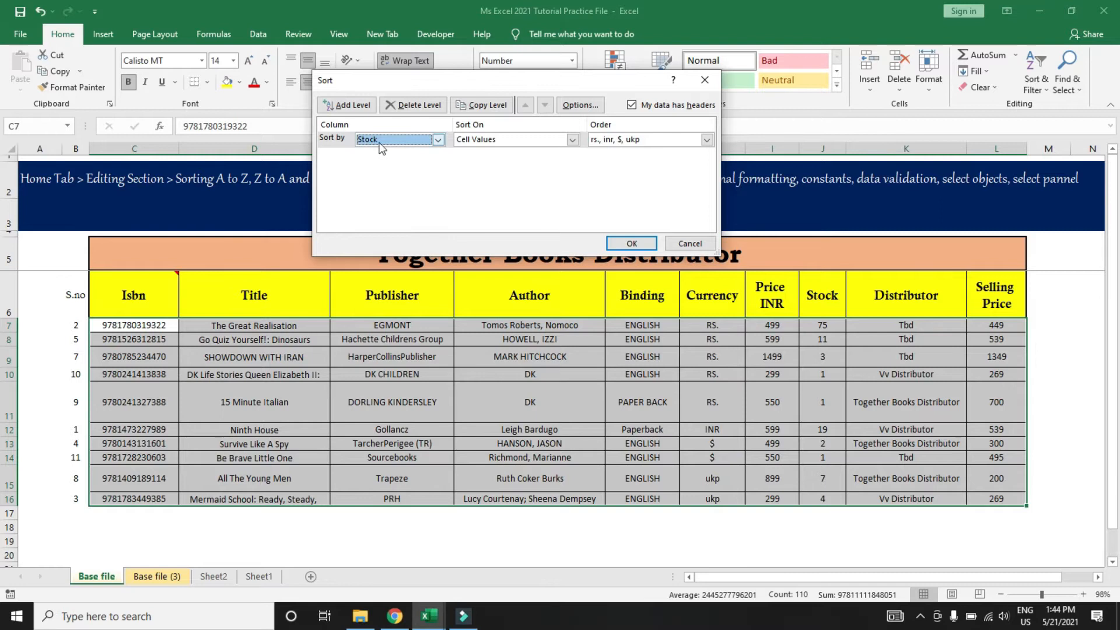
click(652, 142)
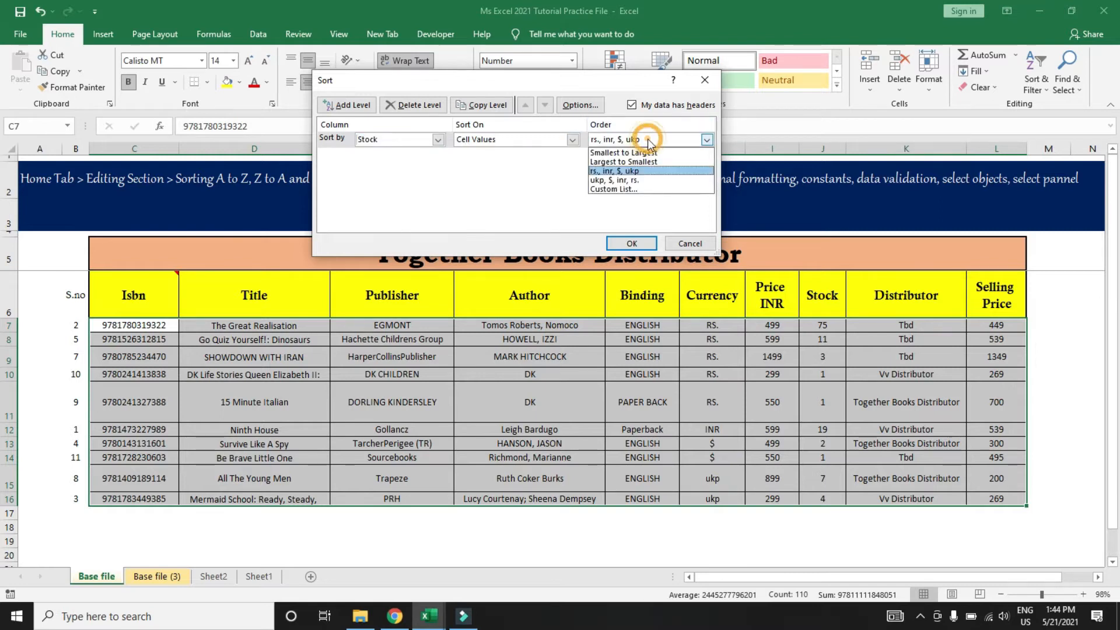
click(638, 168)
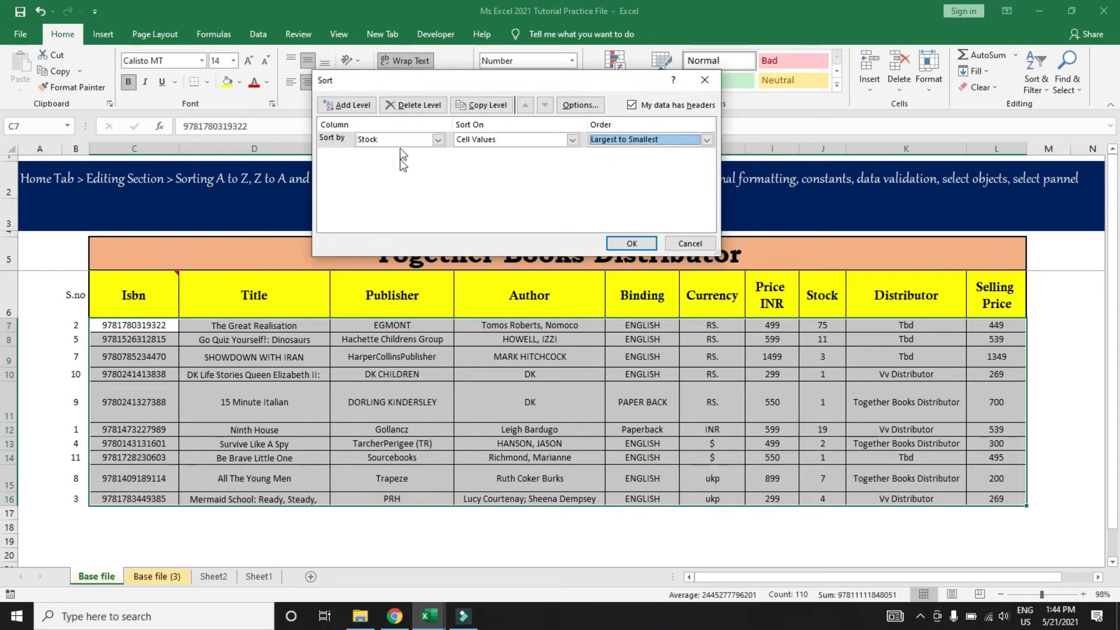
Step: Add a second sort level on Selling Price, ordered smallest to largest, and apply the sort
click(352, 106)
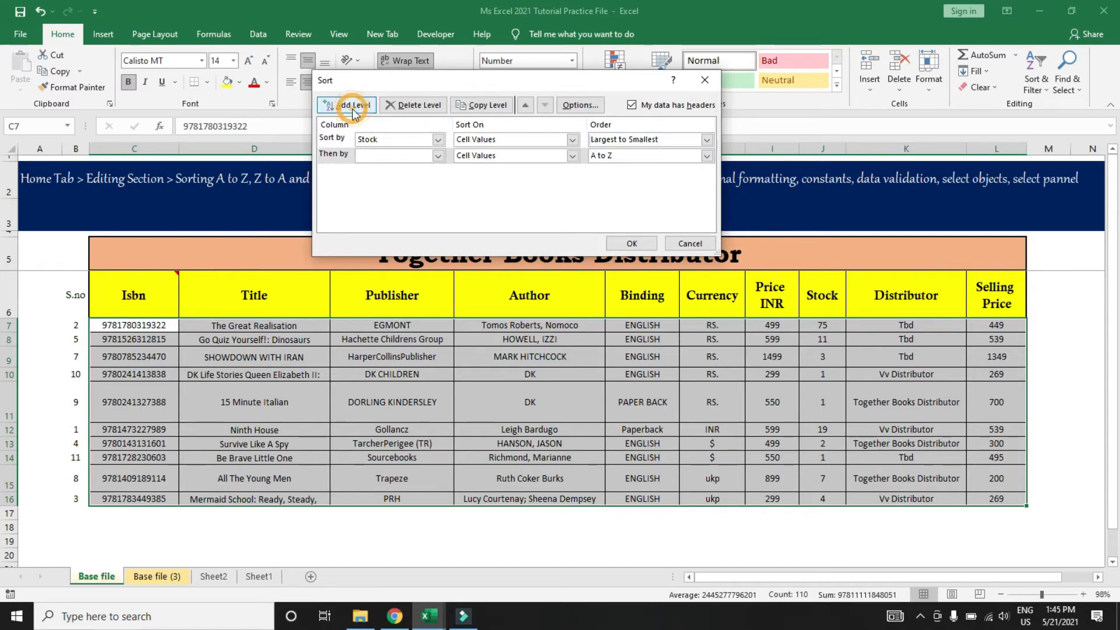
click(381, 153)
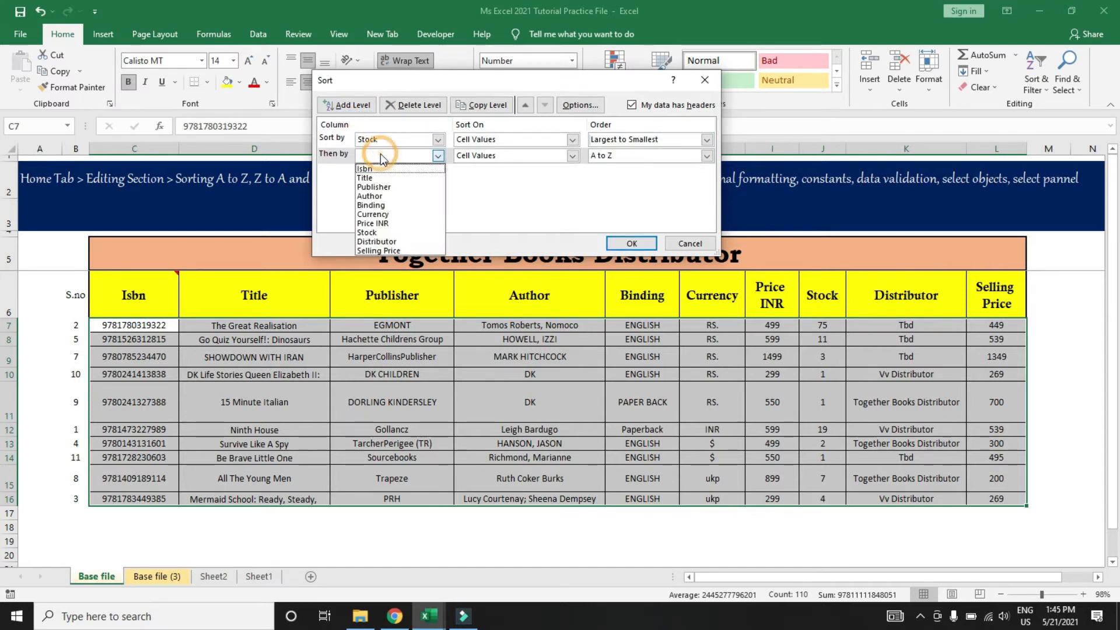
click(395, 251)
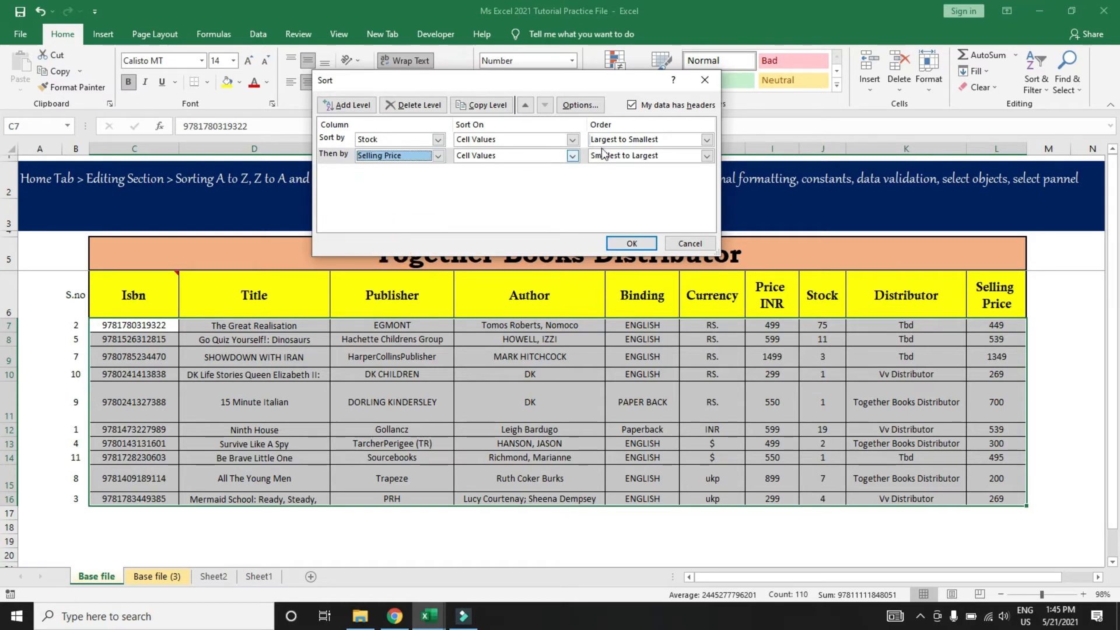
click(707, 156)
click(634, 169)
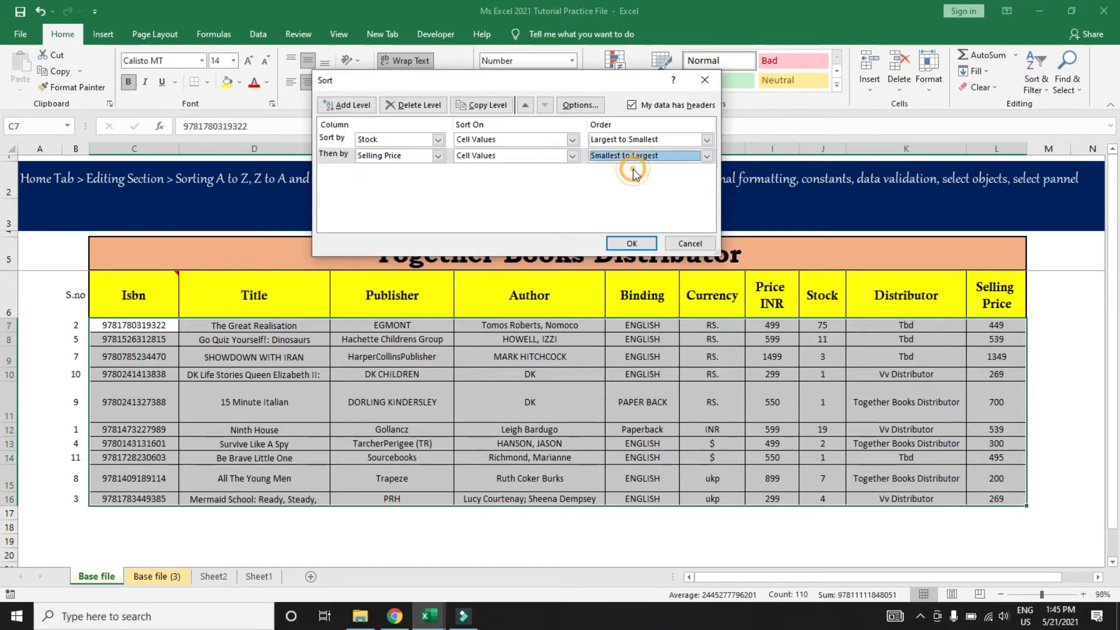
click(629, 244)
Step: Review the Stock and Selling Price values in the first rows of the sorted table
click(836, 345)
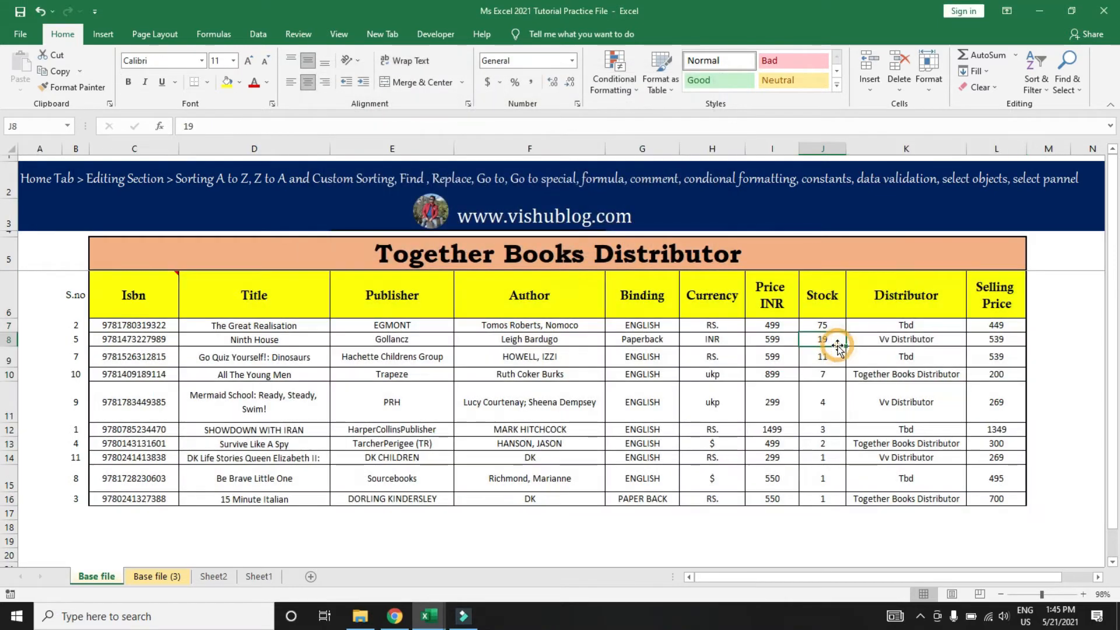
click(822, 327)
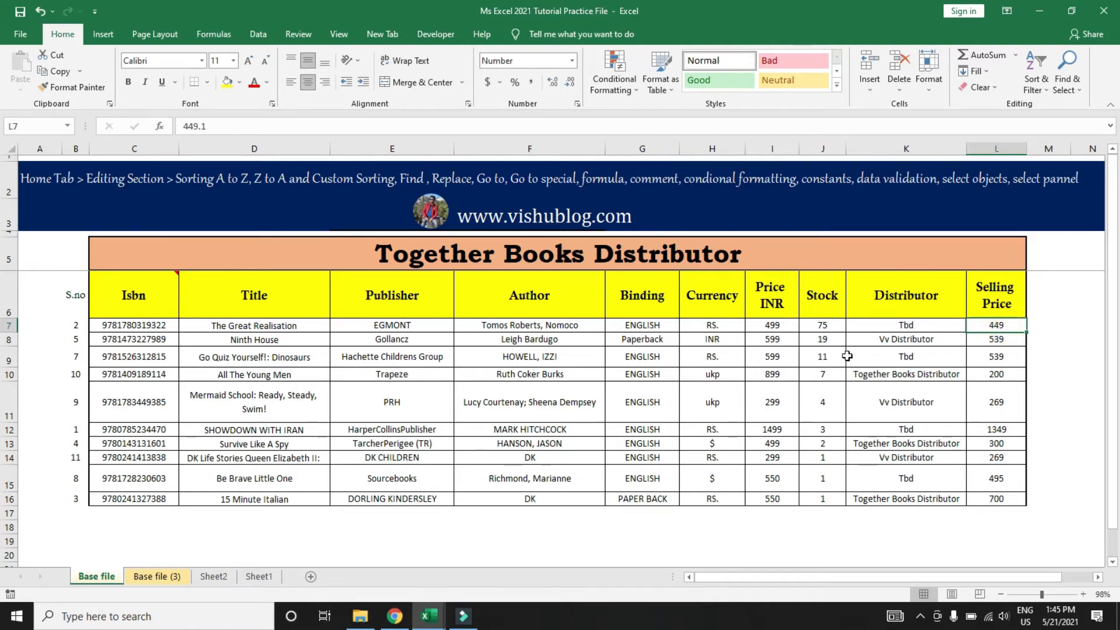
click(833, 342)
key(Down)
key(Down)
key(Up)
key(Right)
key(Right)
key(Right)
key(Up)
key(Left)
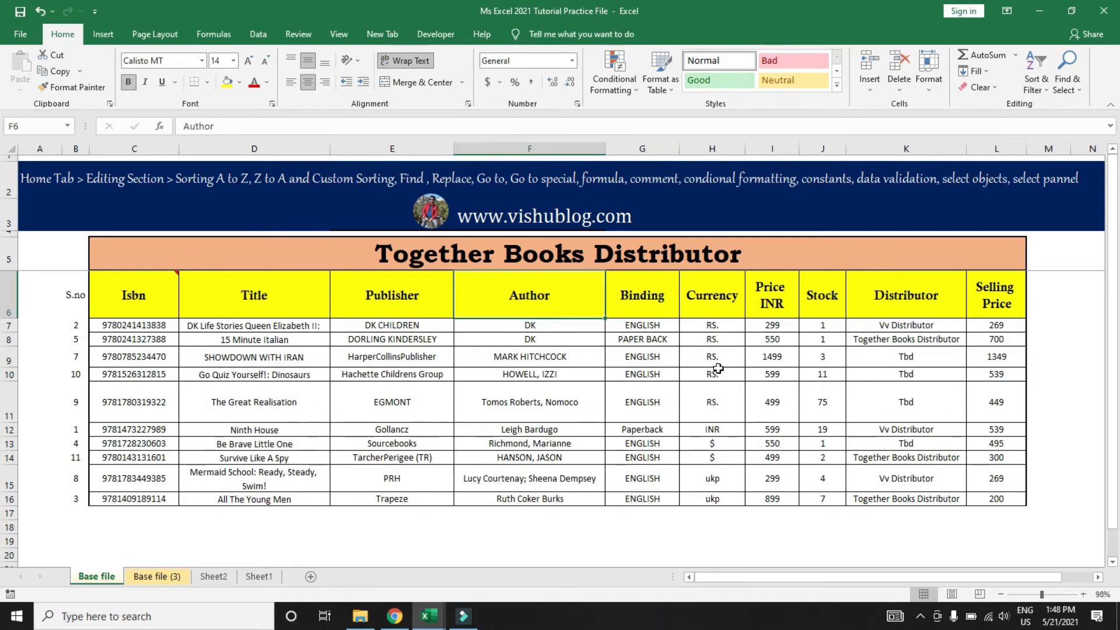
Step: Undo the last Currency sort of the table and return to the Isbn header cell
click(717, 371)
key(ctrl+z)
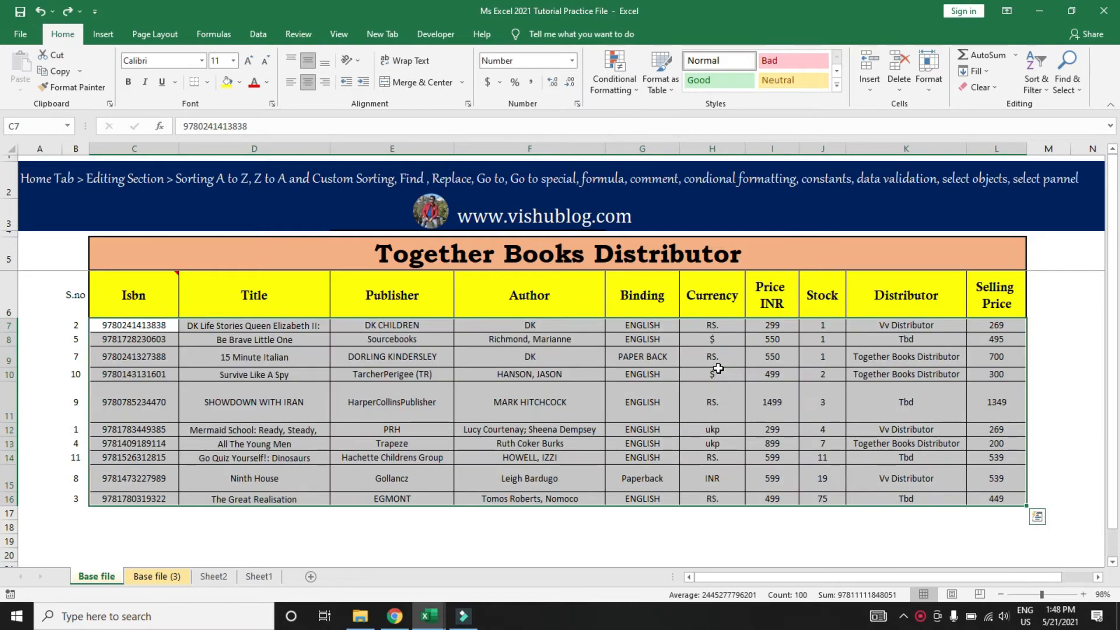
key(Up)
key(Up)
key(Up)
key(Down)
key(Down)
key(Down)
key(Up)
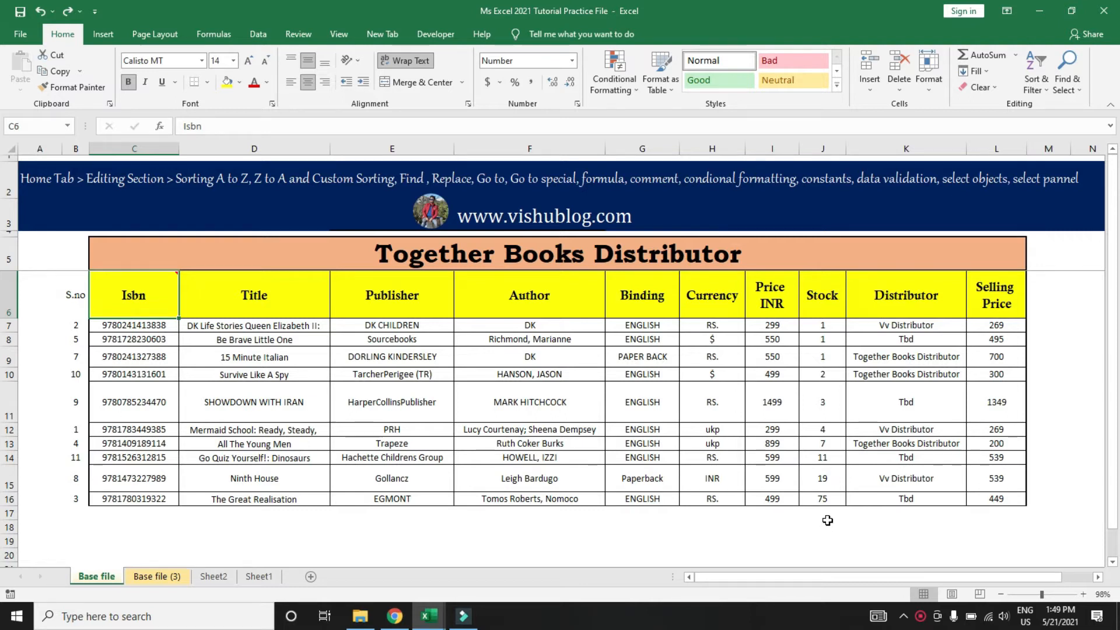
Step: Select the whole table including its headers and start a custom sort by the Currency column
key(ctrl+shift+Right)
key(ctrl+shift+Down)
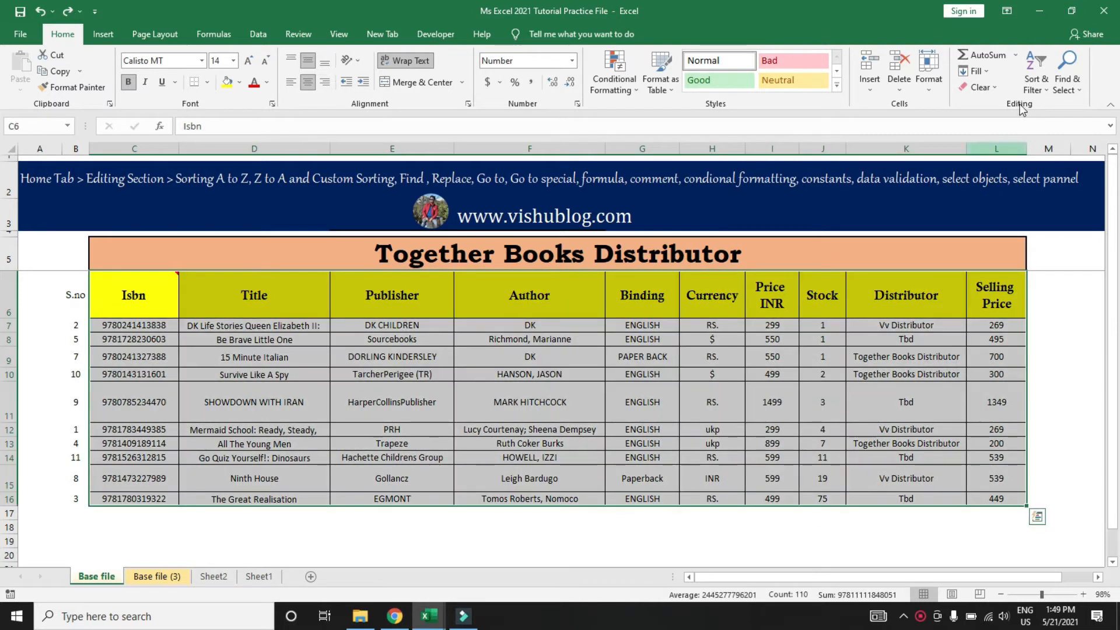
click(1036, 79)
click(1040, 139)
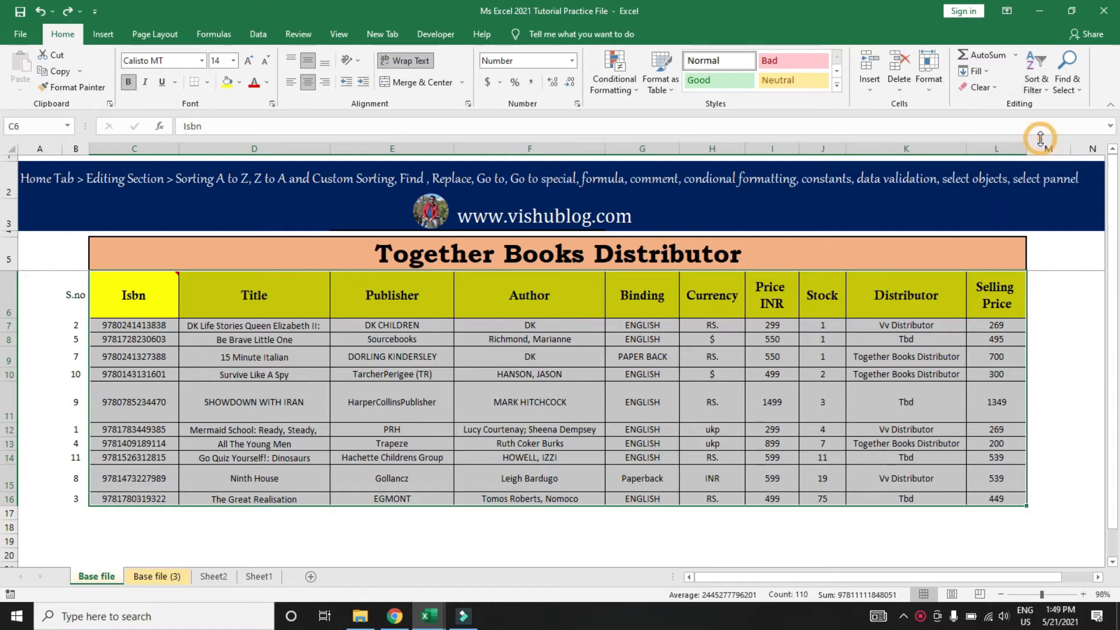
click(438, 139)
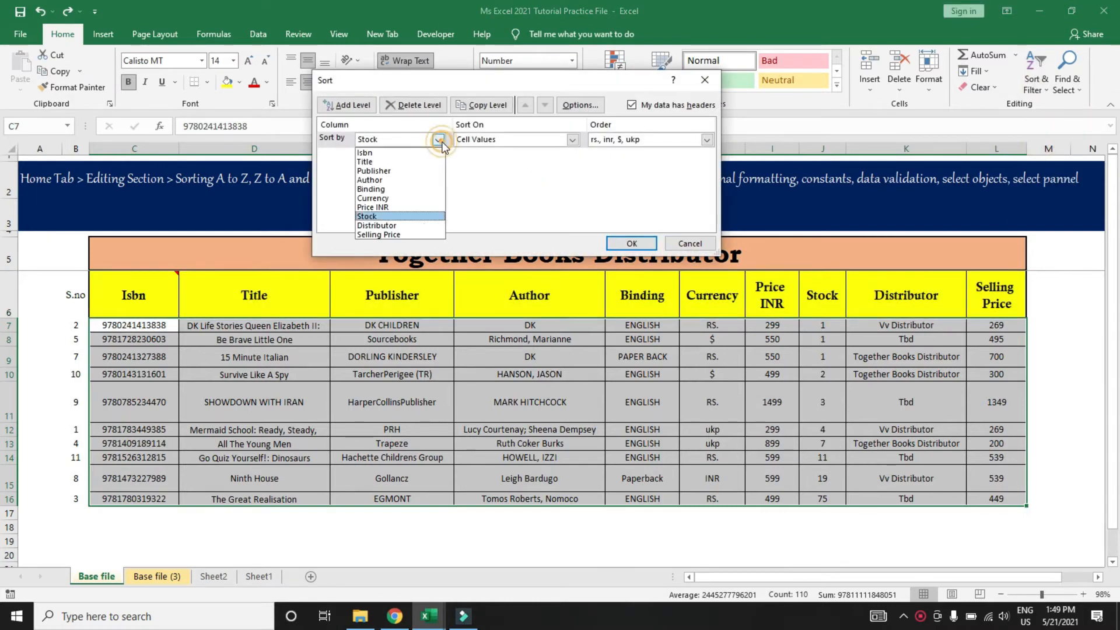
click(399, 198)
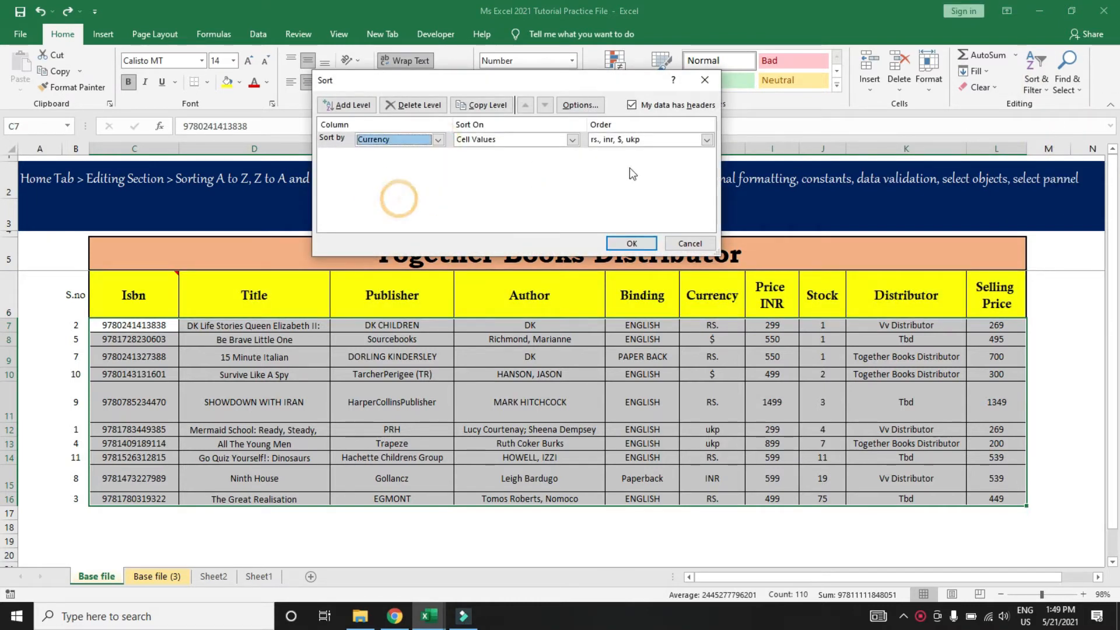
Step: Set the Currency sort order to the custom list rs., inr, $, ukp and apply the sort
click(707, 140)
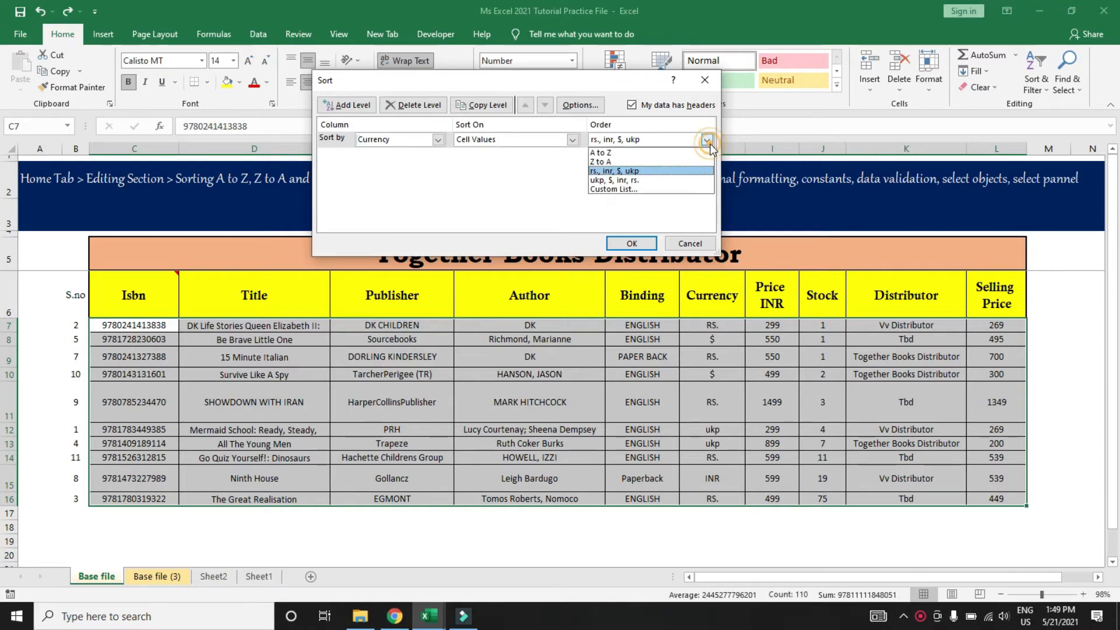
click(635, 190)
click(531, 116)
double_click(373, 133)
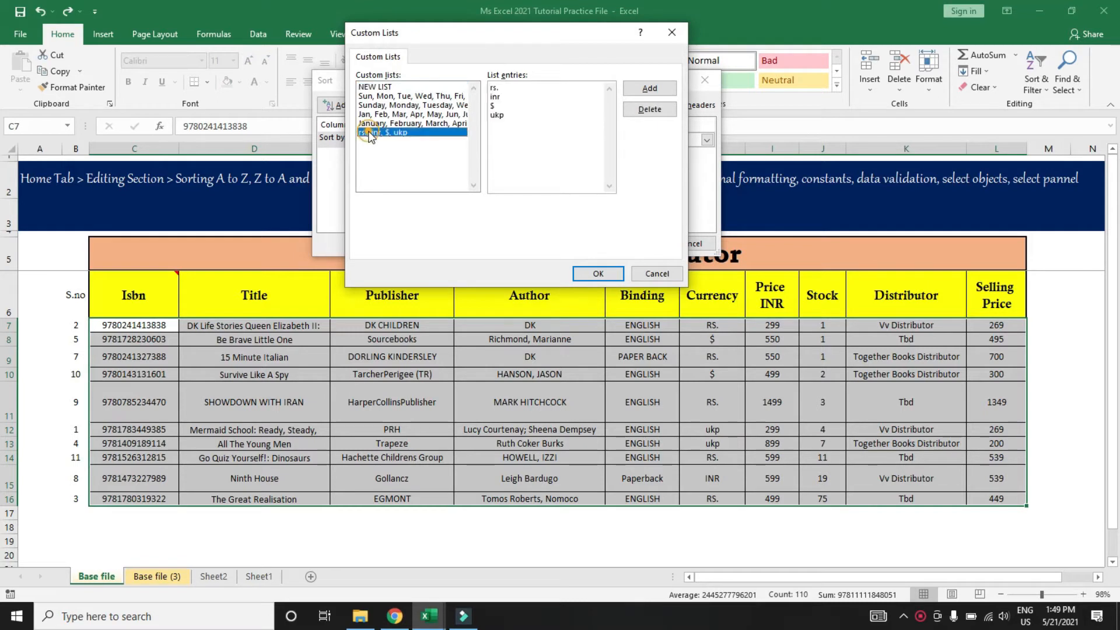
click(636, 145)
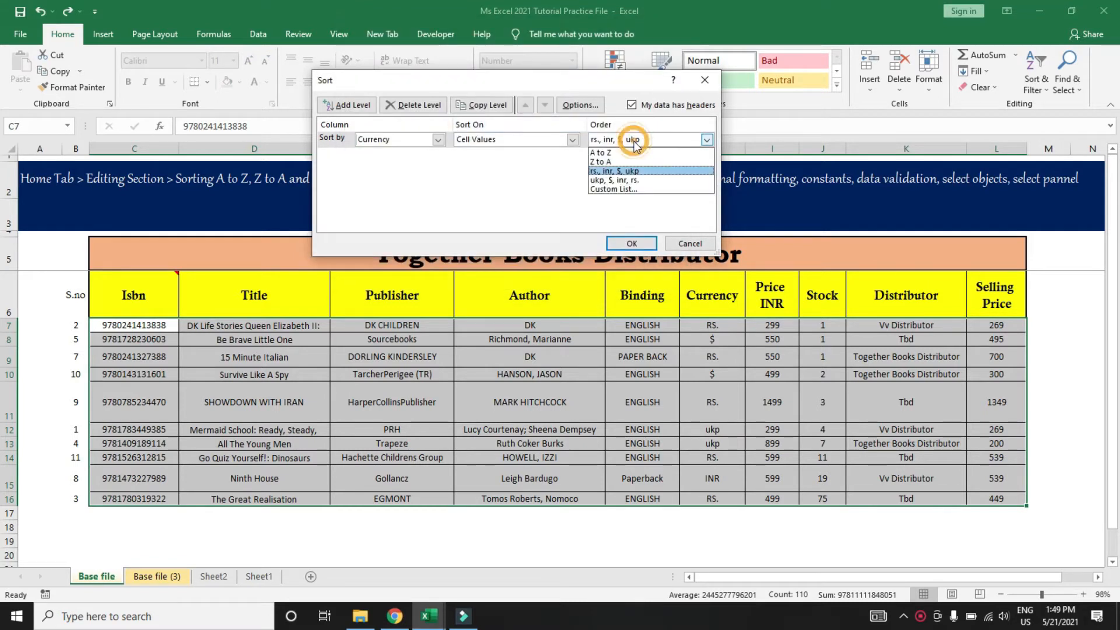
click(623, 191)
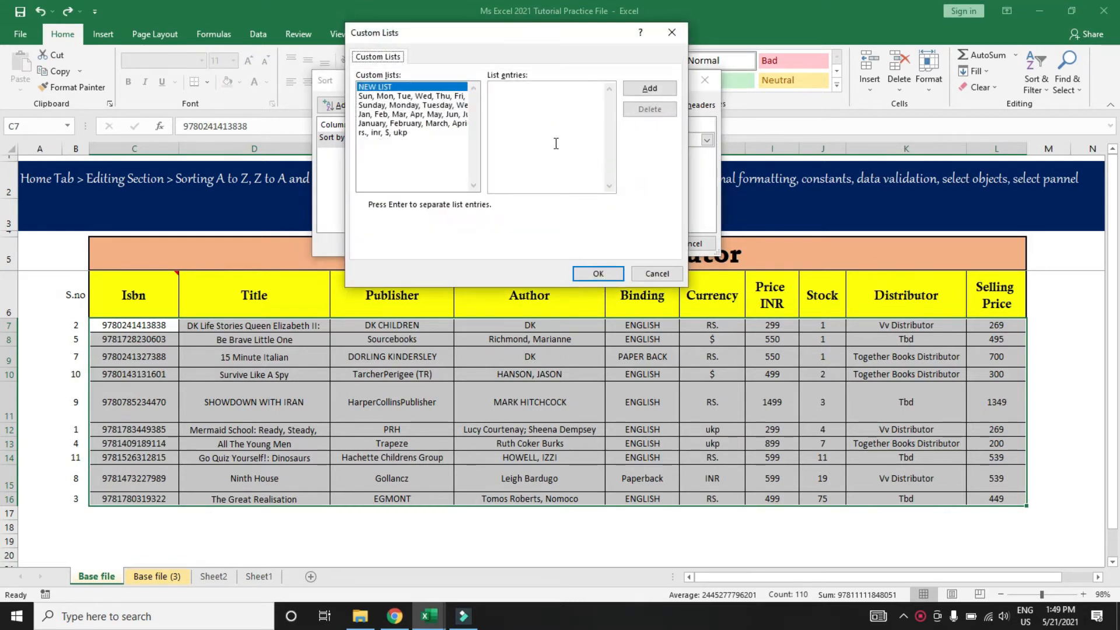
click(401, 133)
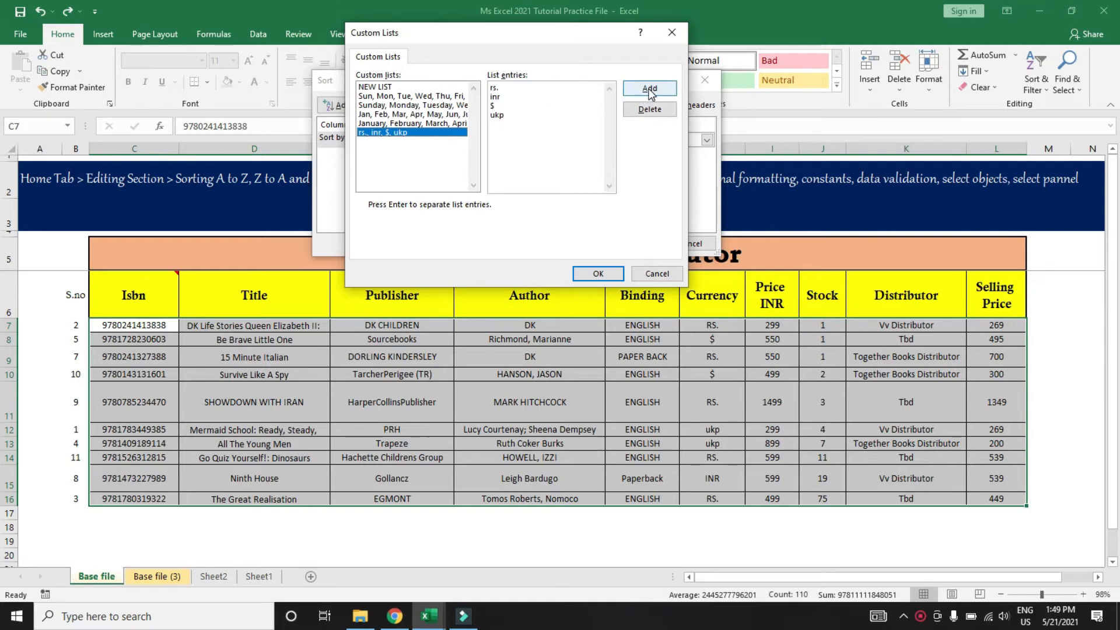
click(601, 273)
click(633, 243)
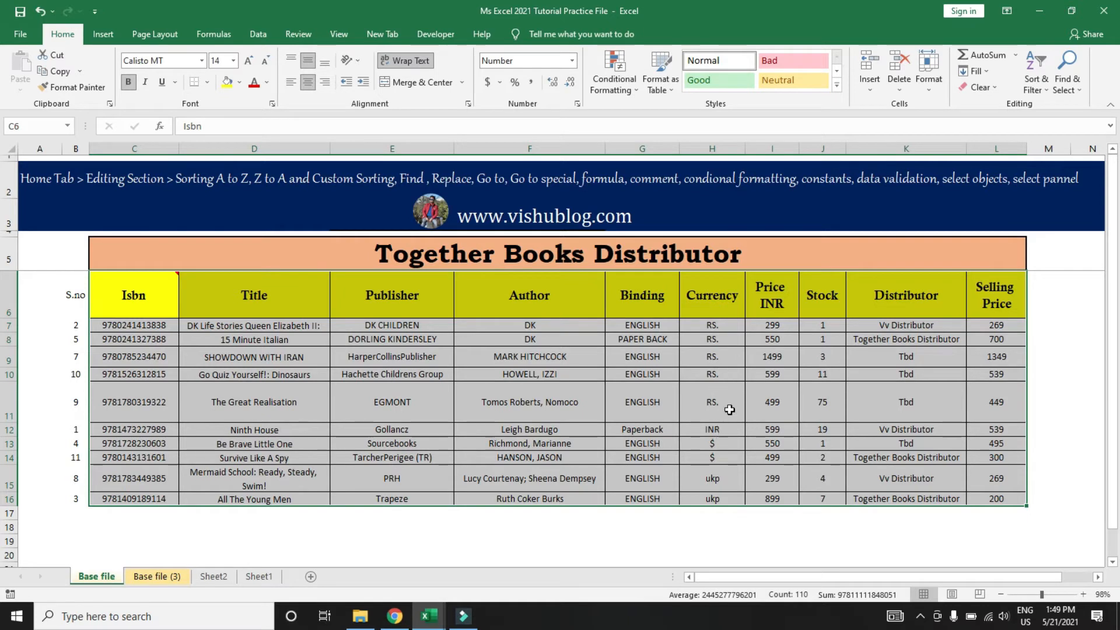
click(1036, 83)
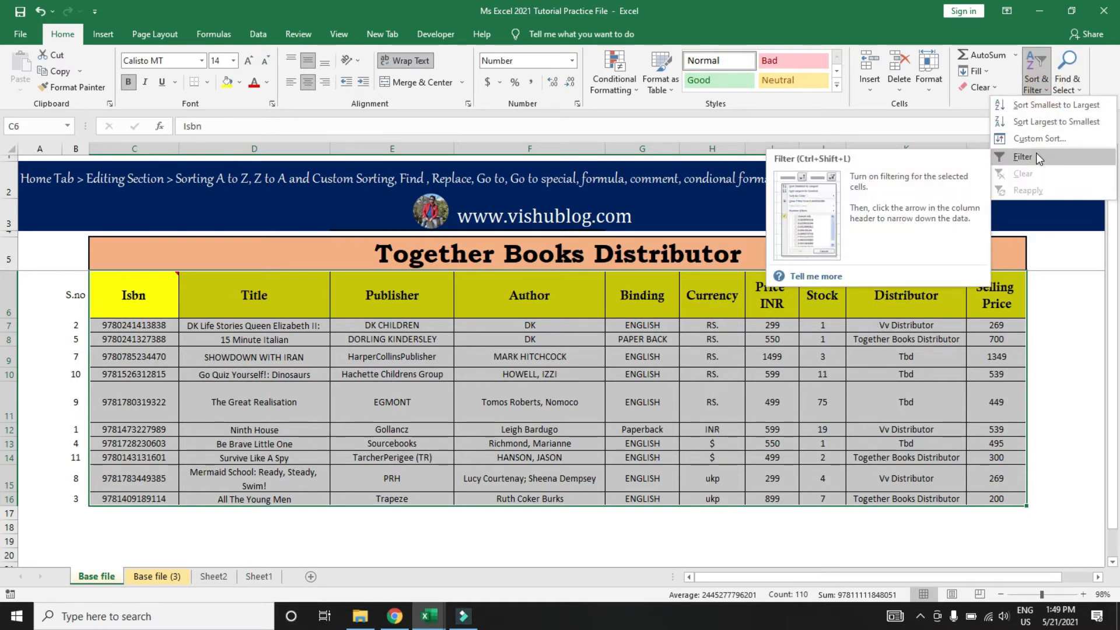
click(686, 386)
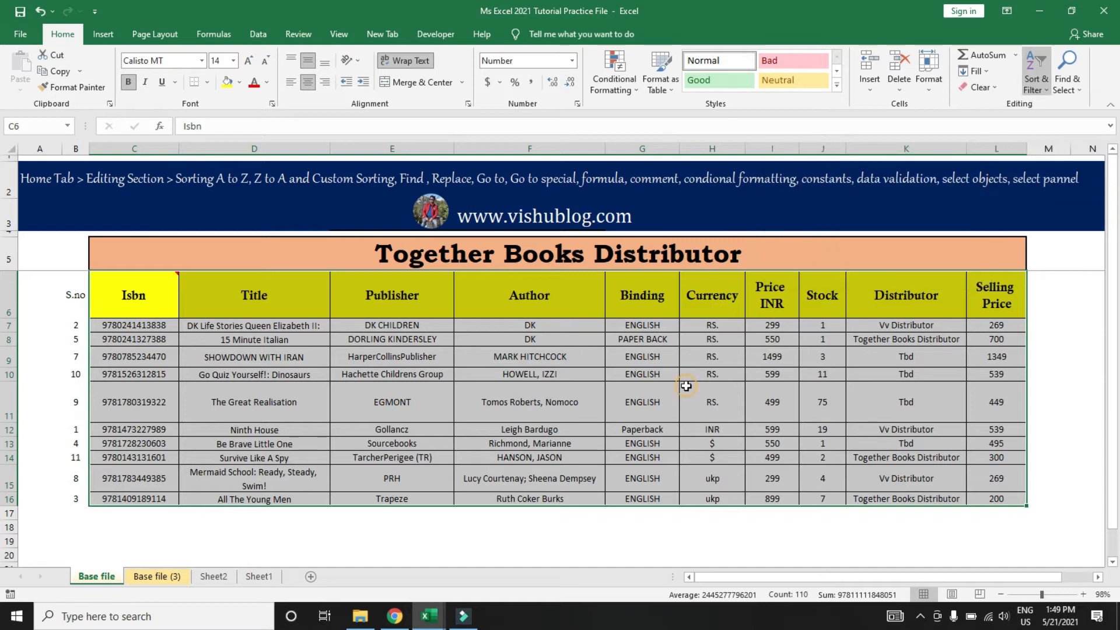
click(257, 299)
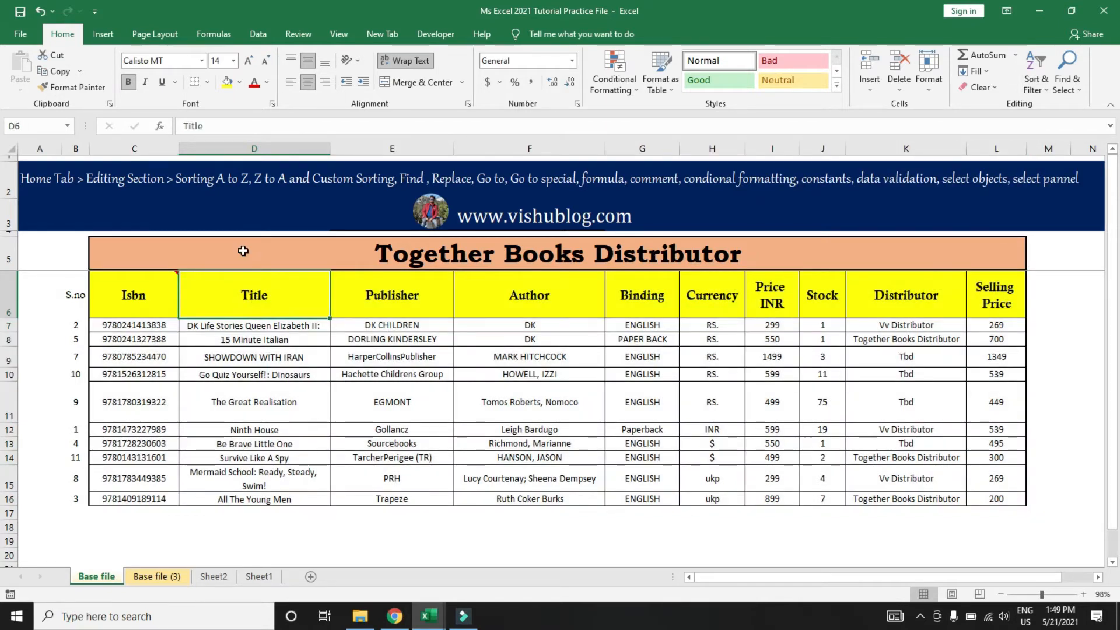
click(258, 34)
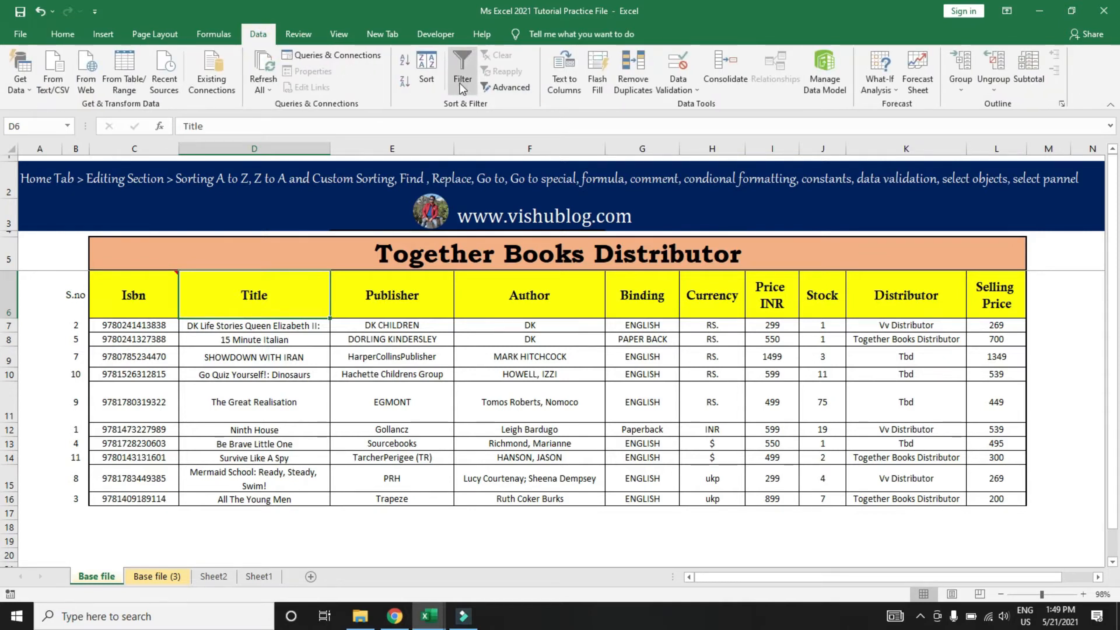
click(63, 33)
click(171, 301)
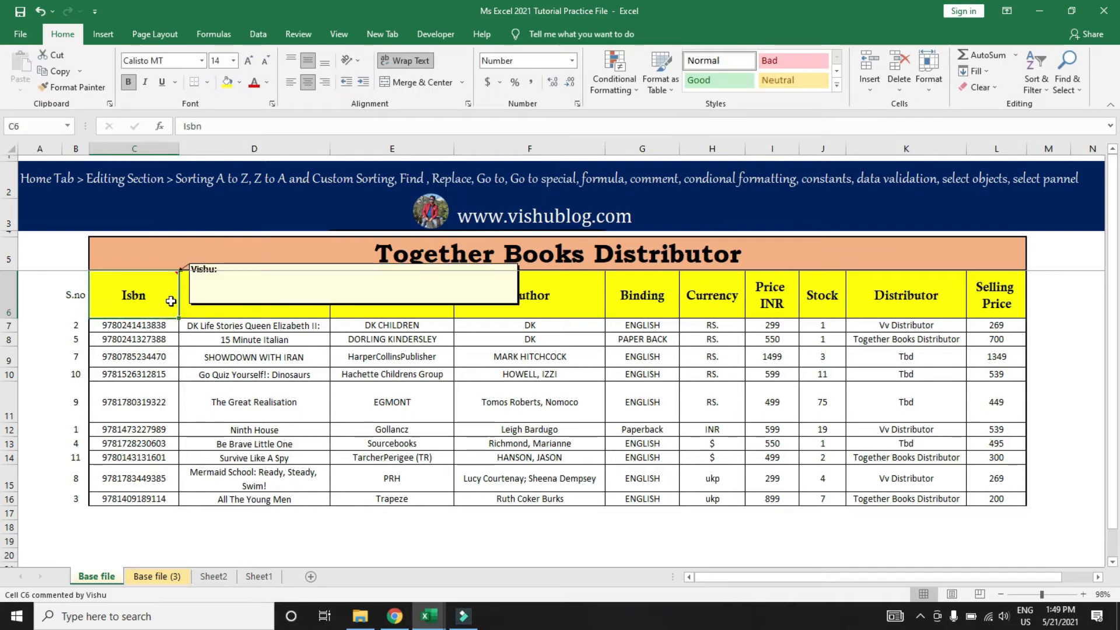
Step: Select the table's header row 6 and add filter controls to its columns
key(Right)
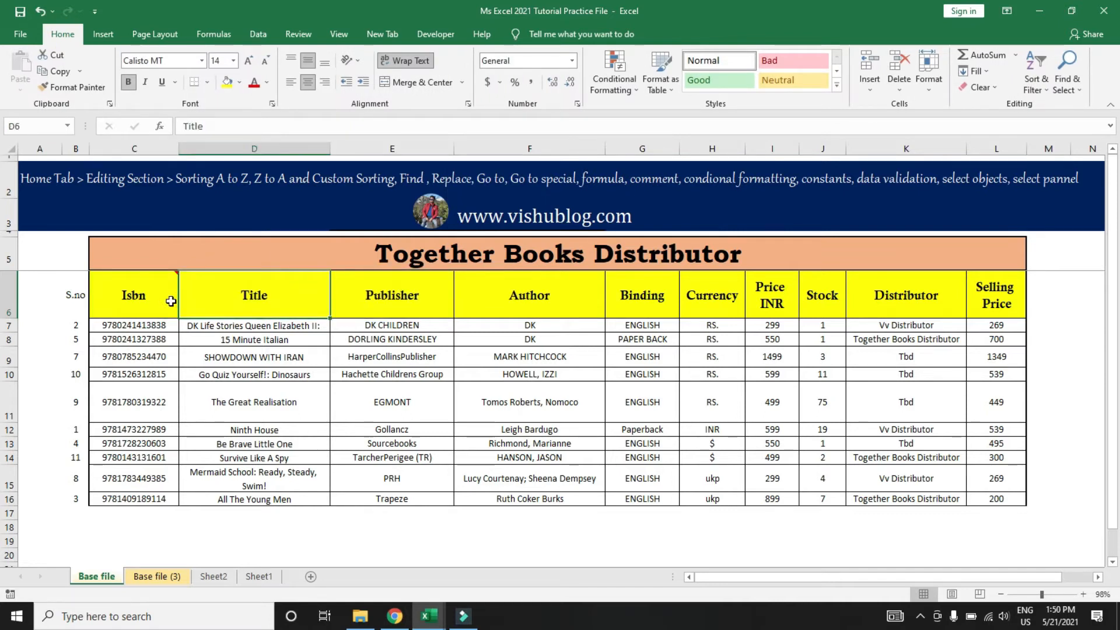
key(Left)
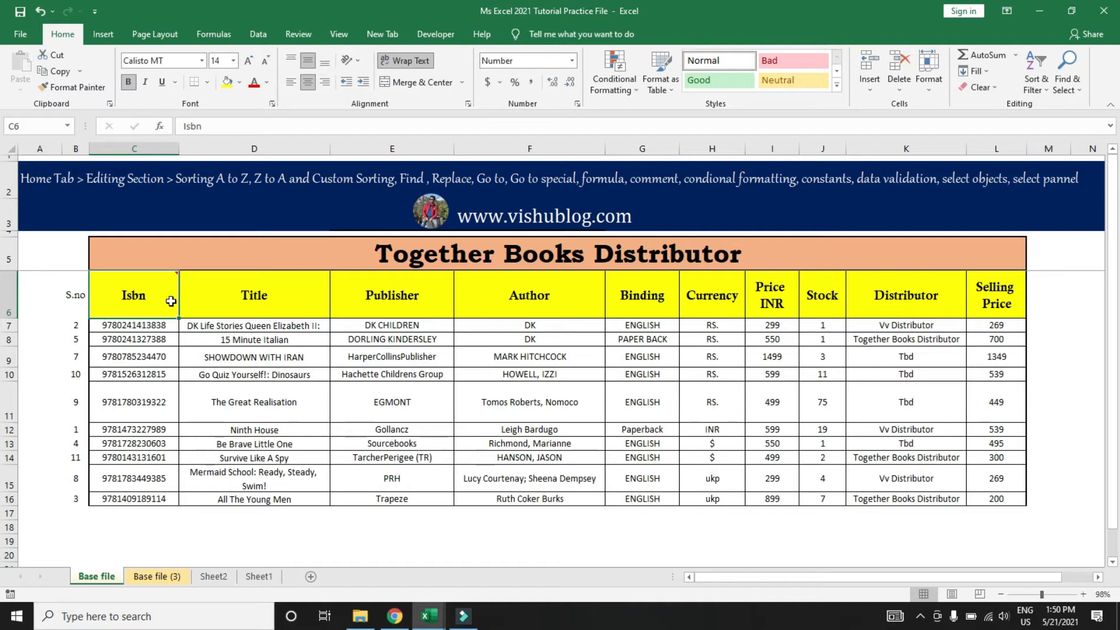
key(shift+space)
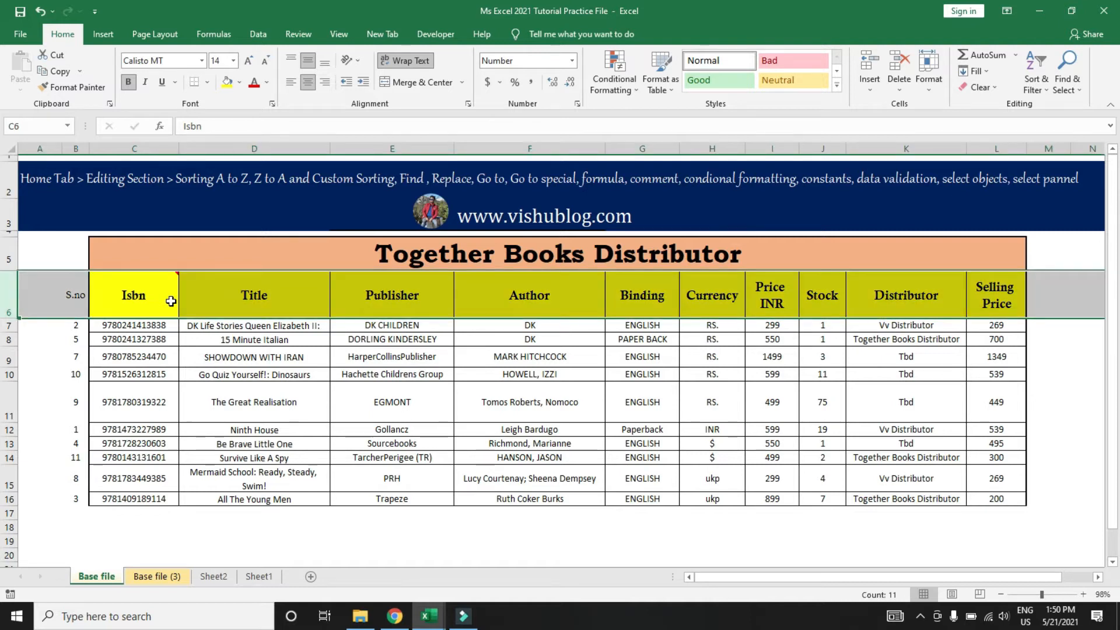
click(1050, 86)
click(1053, 154)
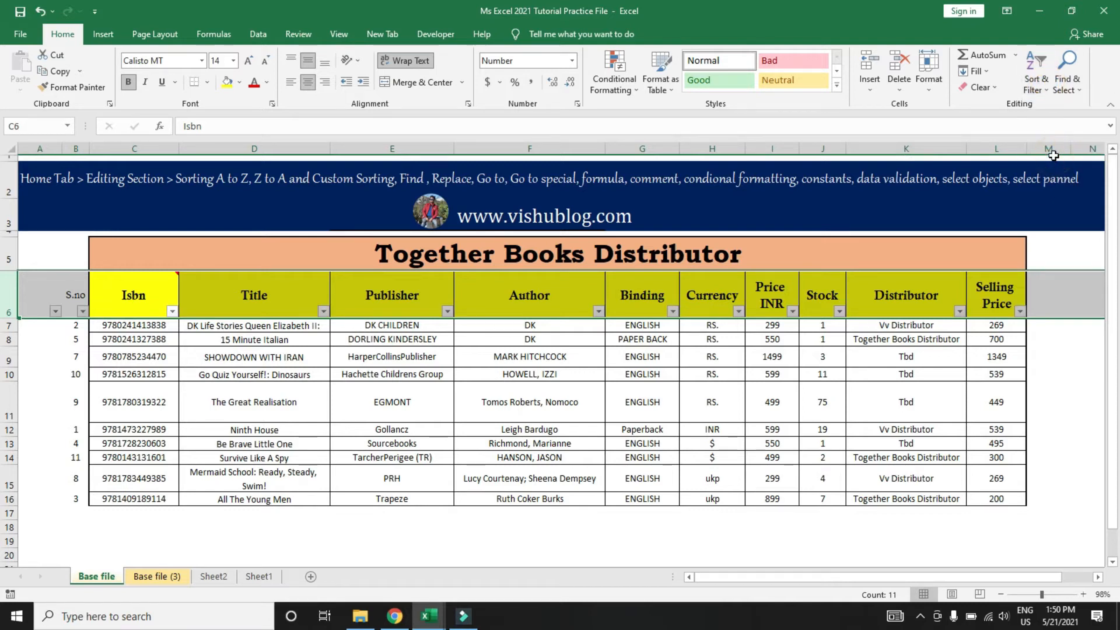
click(324, 313)
click(362, 157)
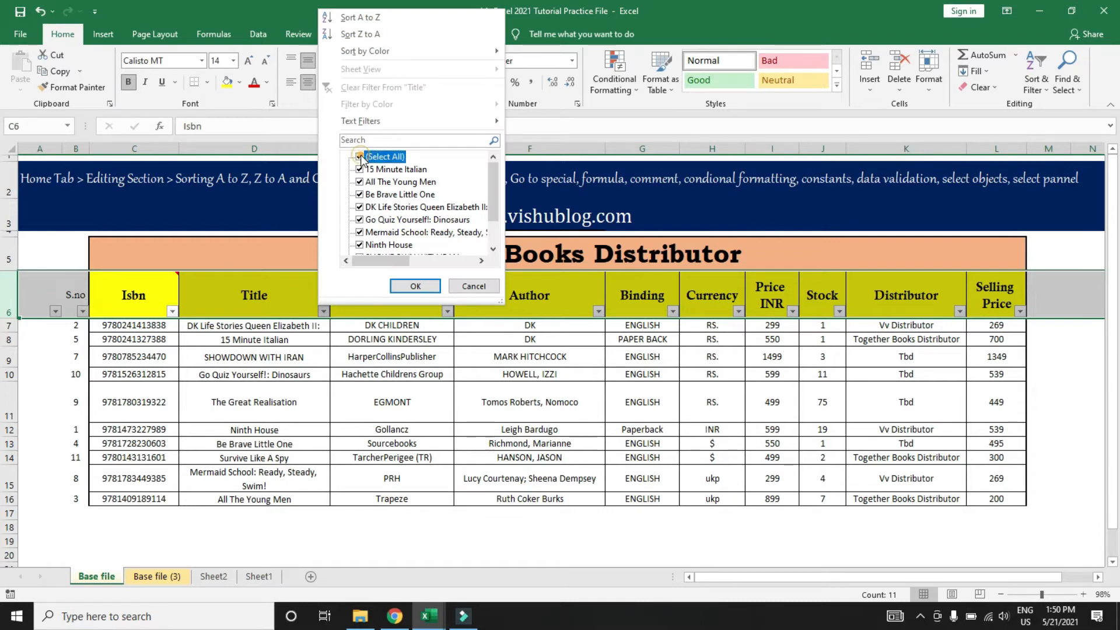
click(361, 208)
click(477, 290)
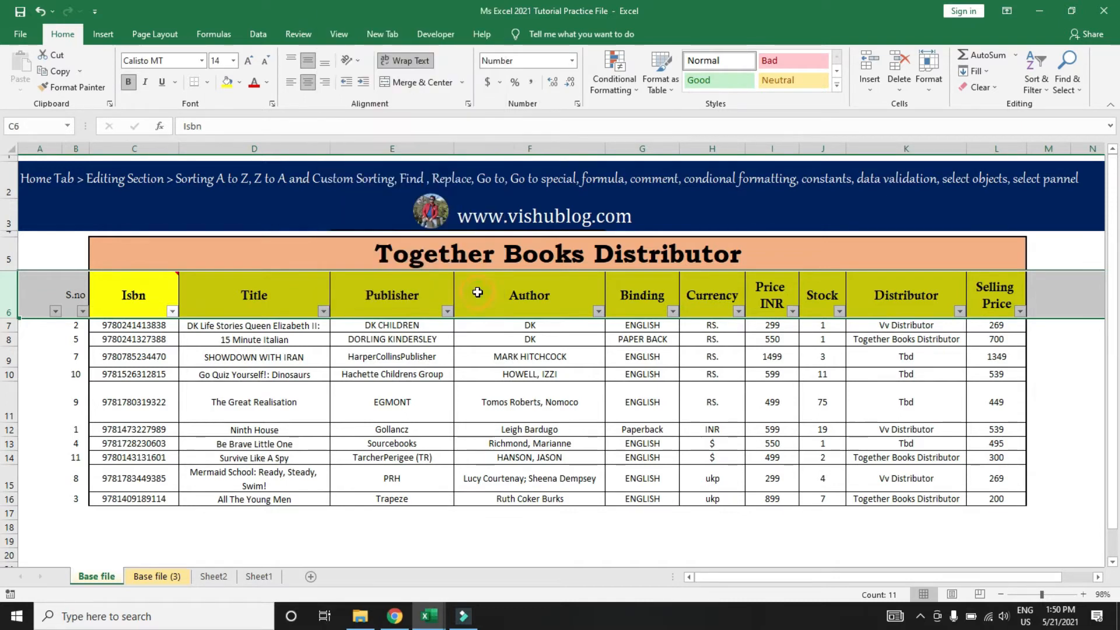
Step: Filter the Currency column to show only the INR and RS. rows
click(736, 310)
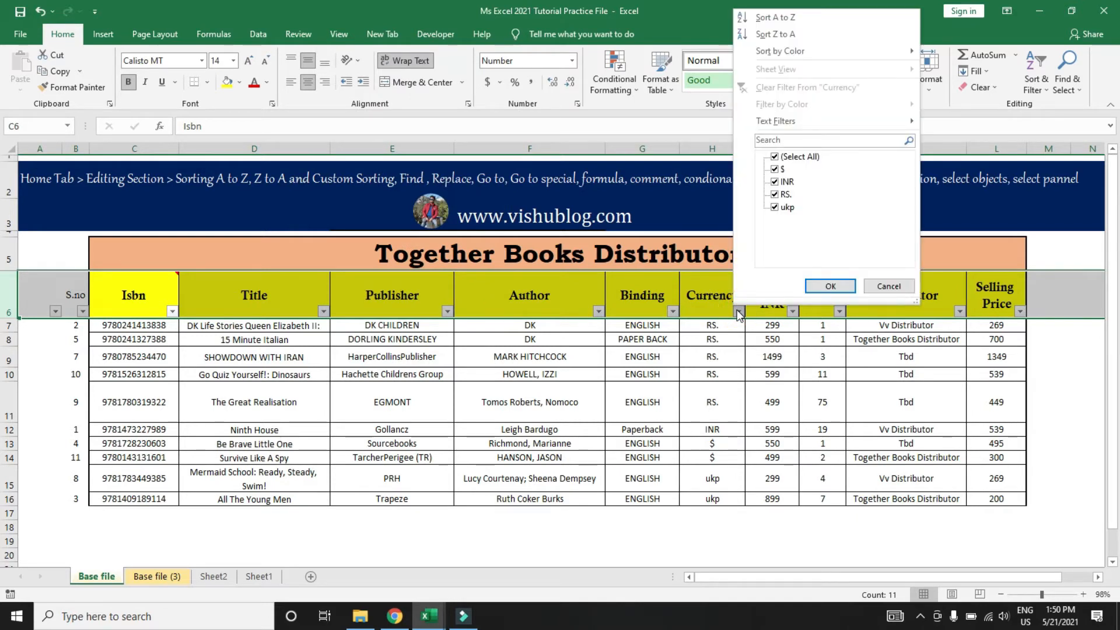
click(775, 157)
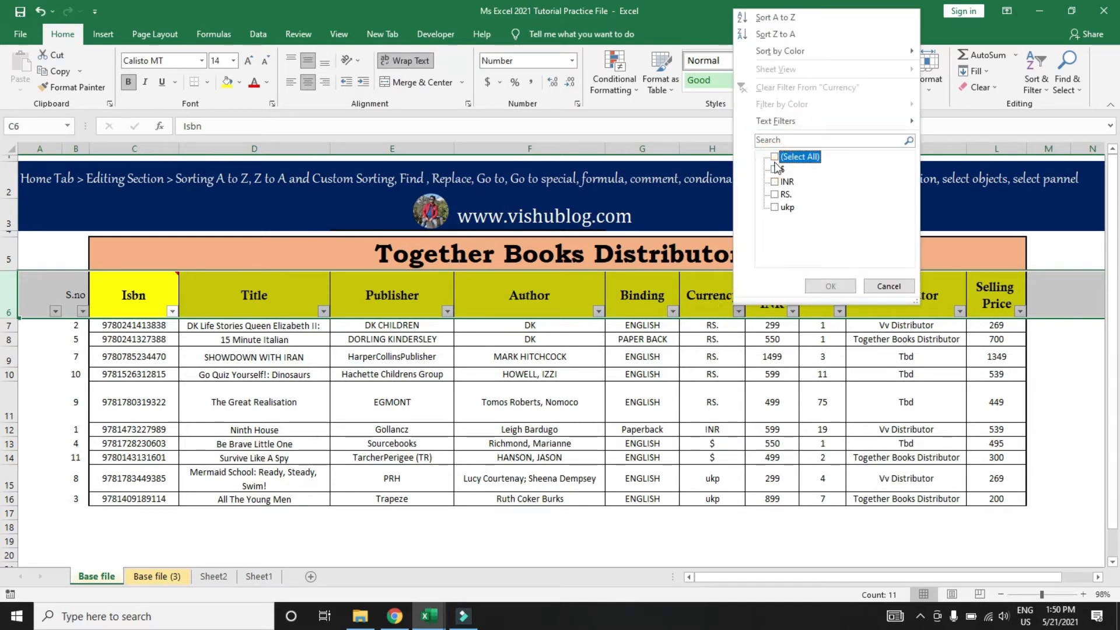
click(775, 194)
click(774, 182)
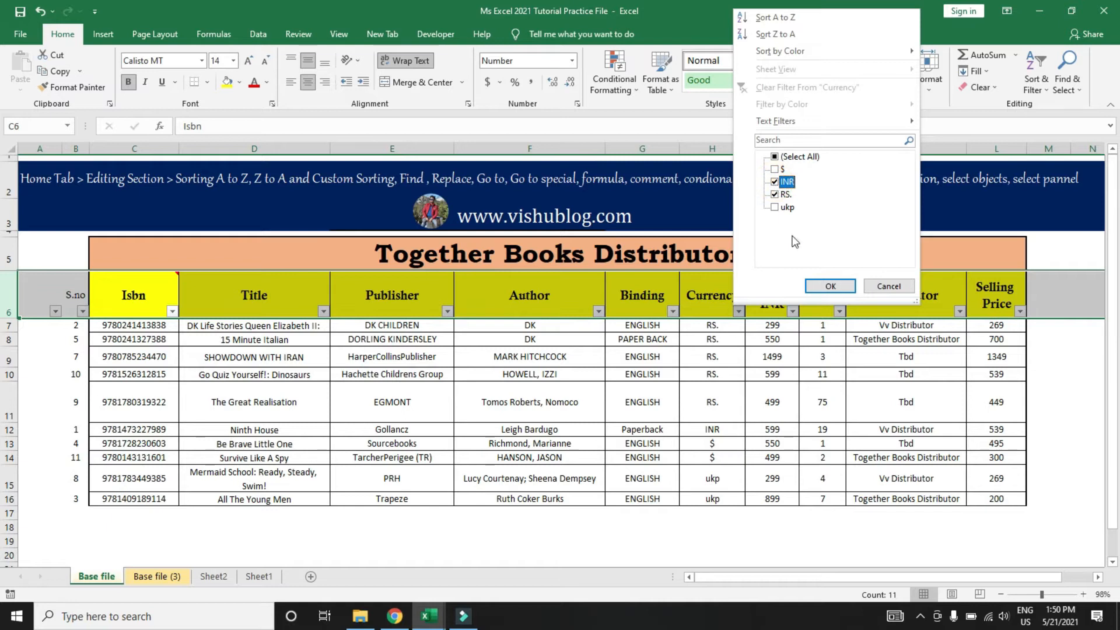
click(830, 286)
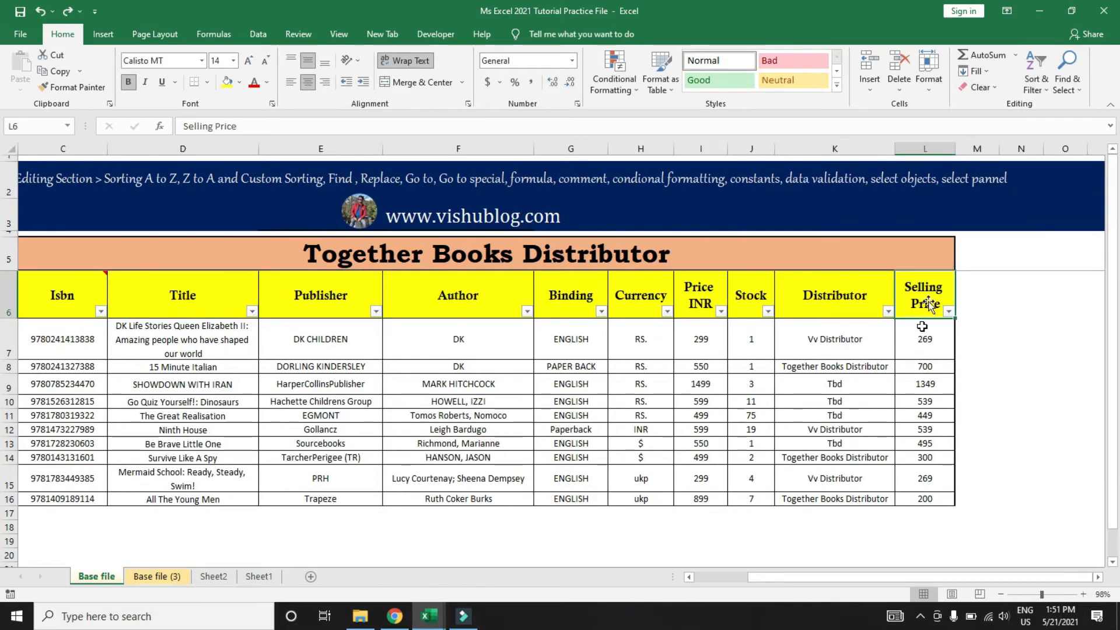
click(1043, 85)
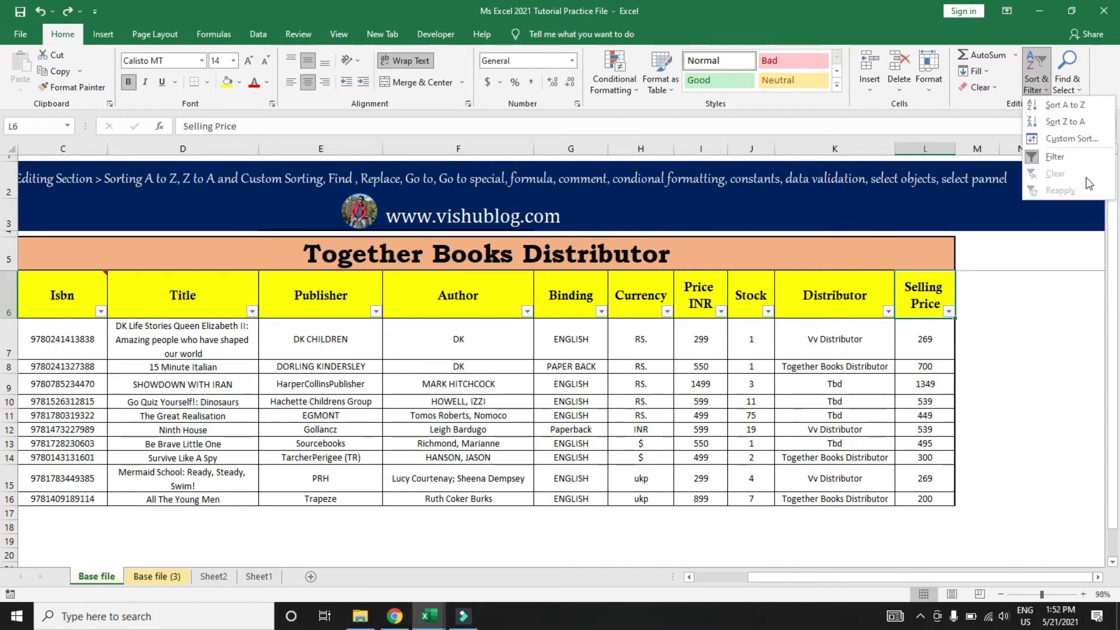
click(996, 96)
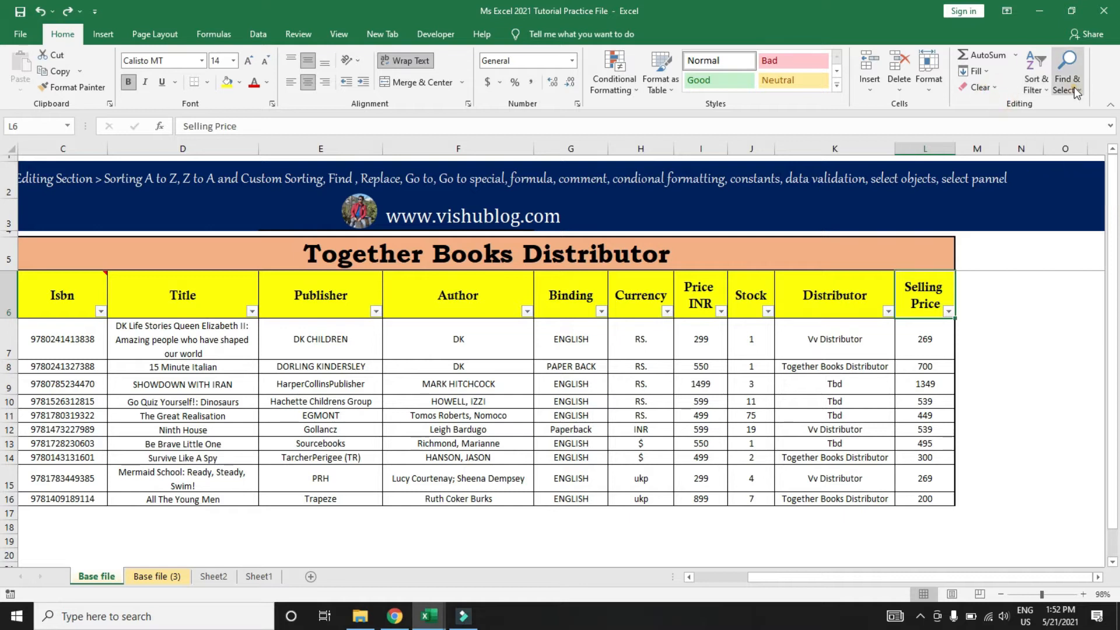
click(1073, 86)
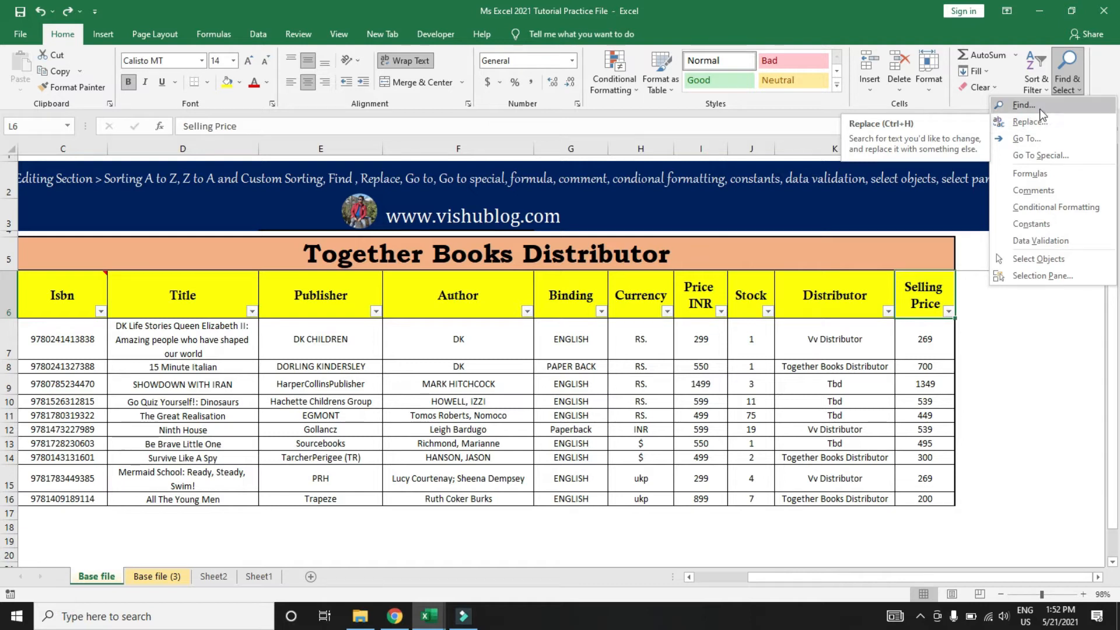
click(483, 366)
Step: Select the whole table and search it for dk, stepping through the matches
key(ctrl+a)
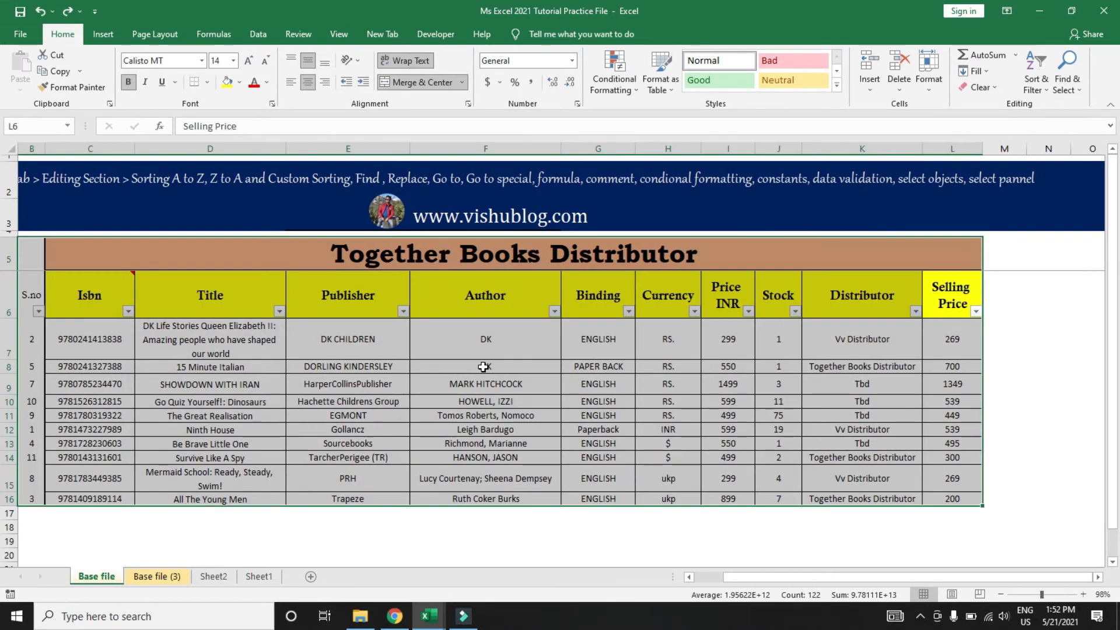
key(ctrl+f)
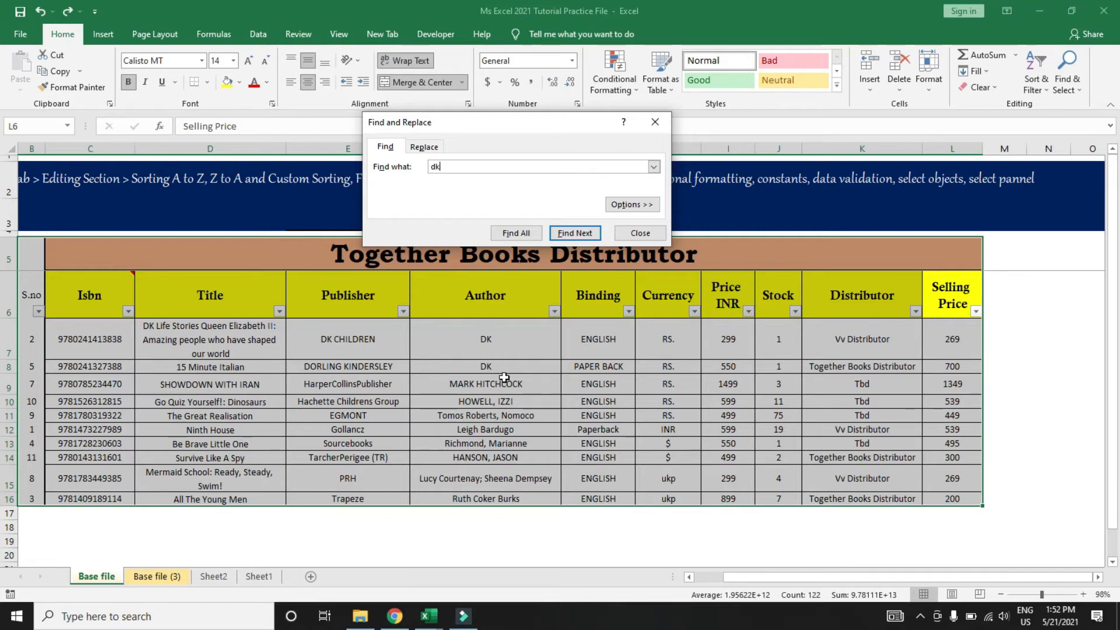
key(Return)
key(Return)
key(Return)
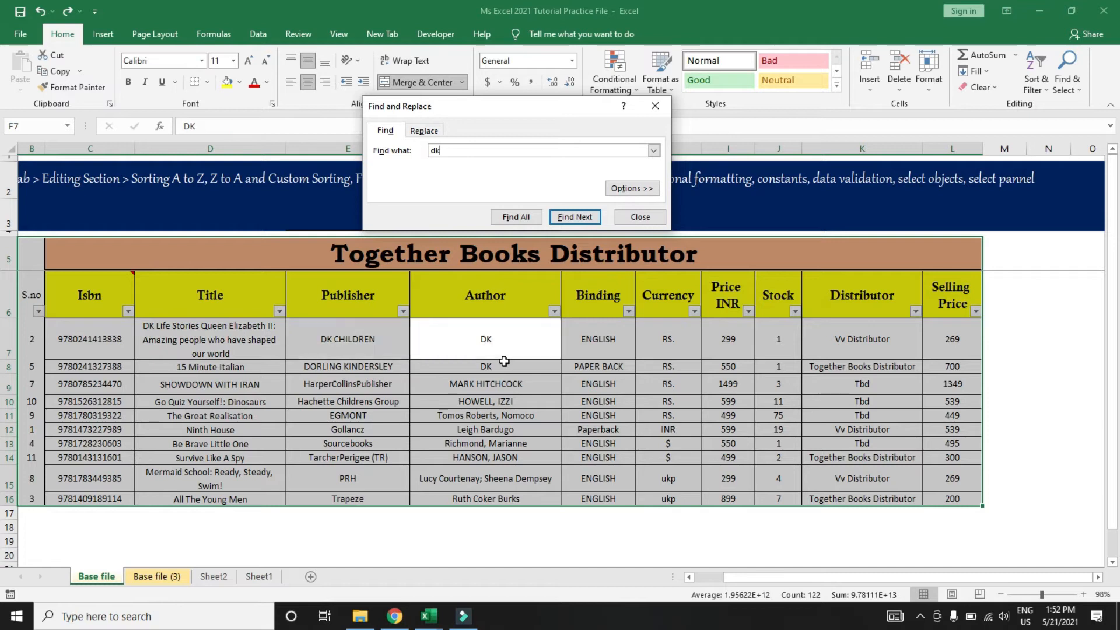
key(Escape)
Step: Select the Author column from its header down and search only that range for dk
key(Up)
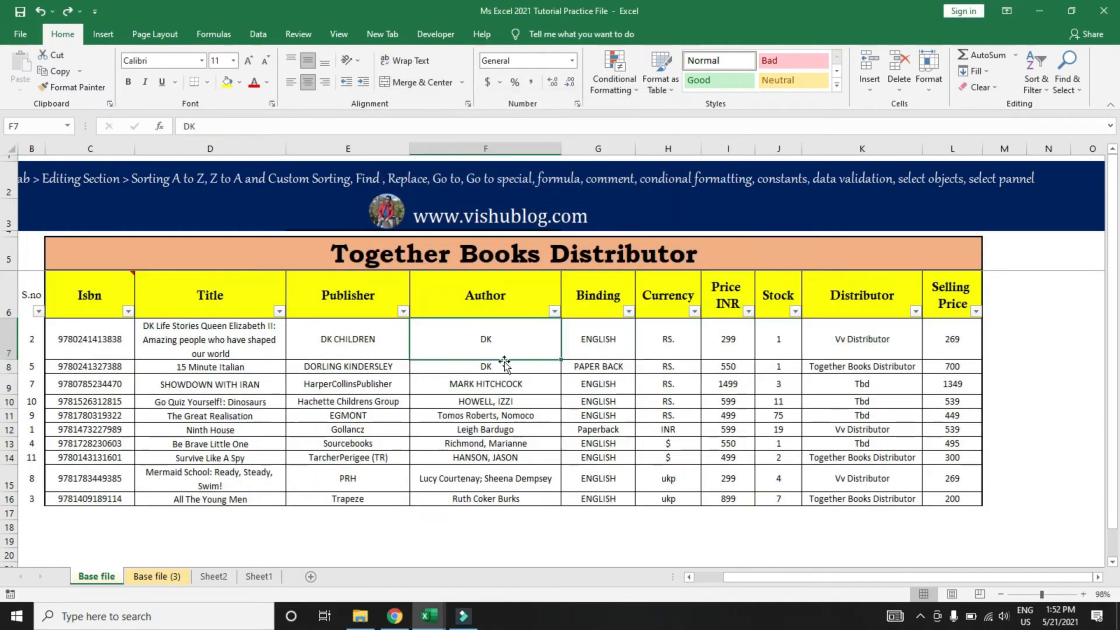
key(ctrl+shift+Down)
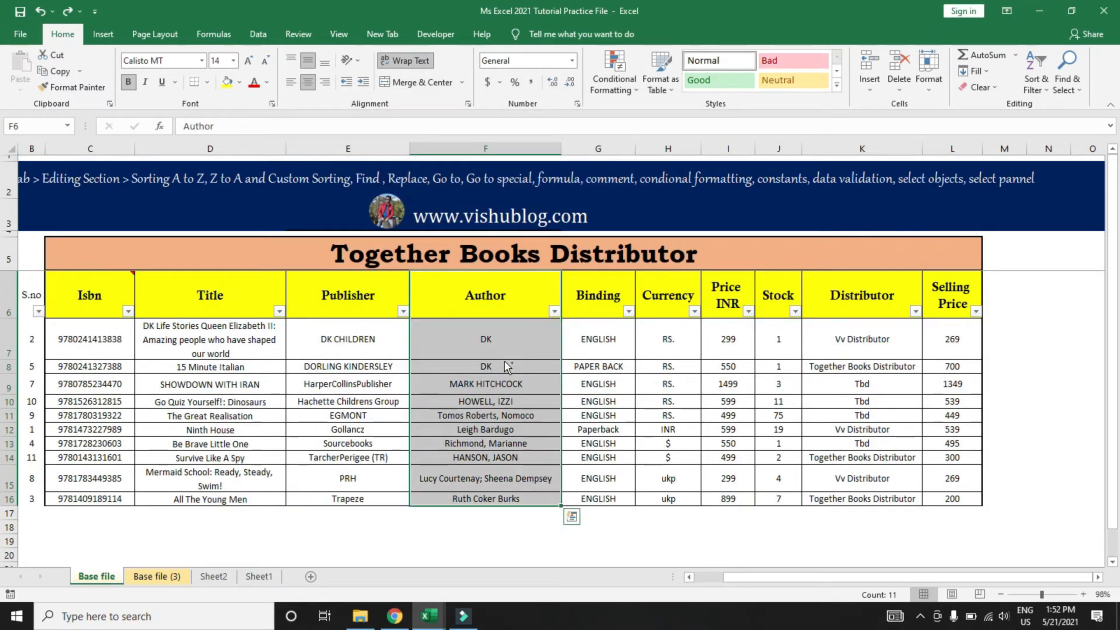
key(ctrl+f)
key(Return)
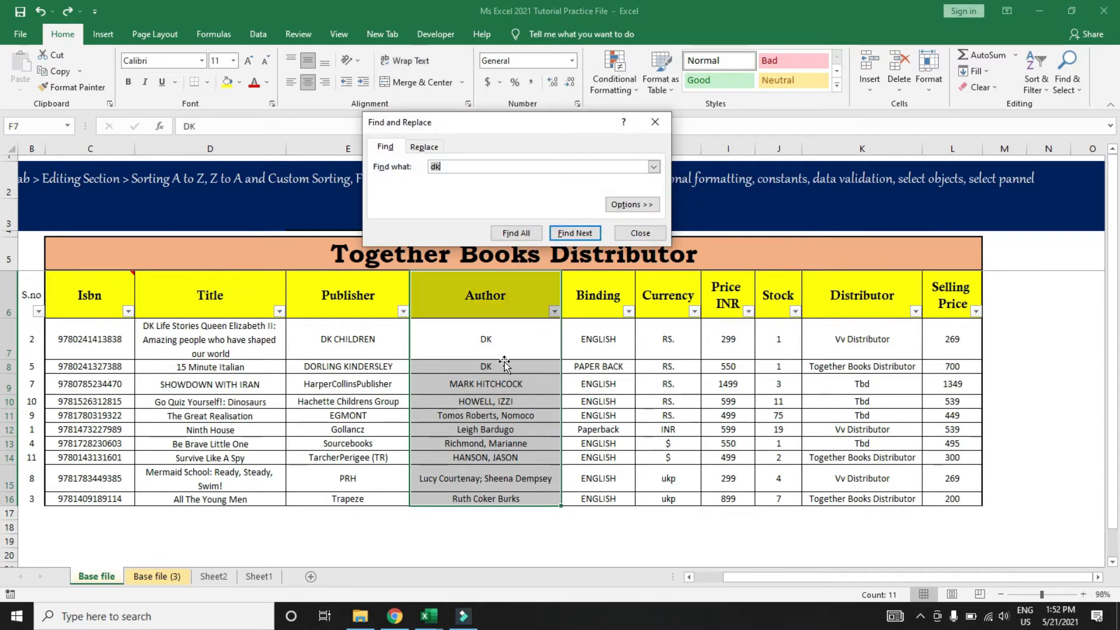
key(Return)
key(Return)
key(Escape)
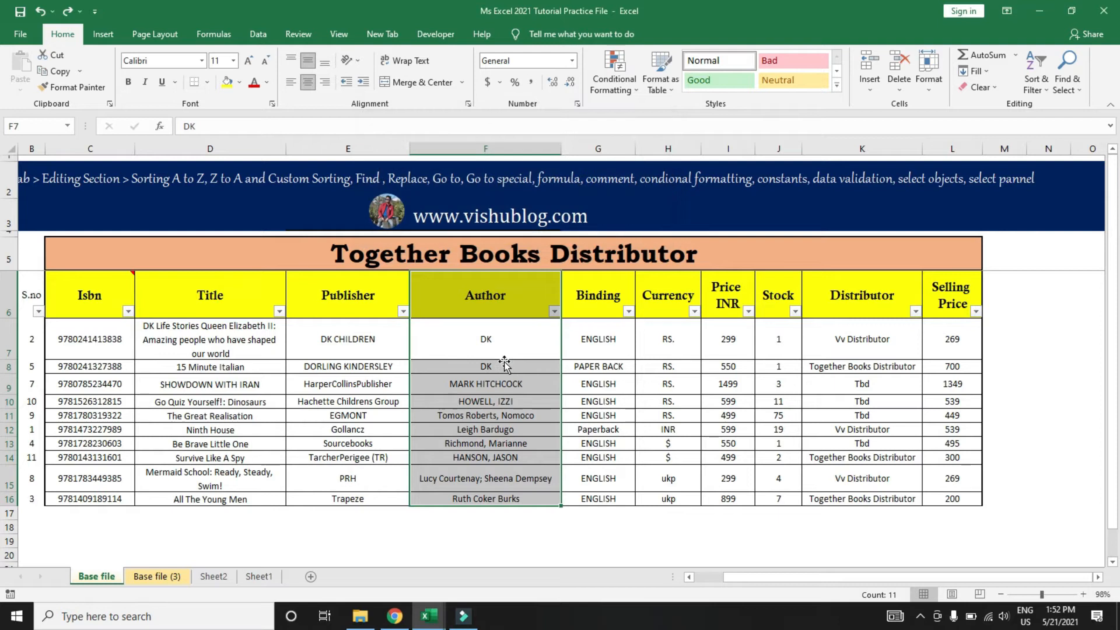
Step: Select the entire Base file sheet and step through every occurrence of dk
click(504, 358)
key(ctrl+a)
key(ctrl+a)
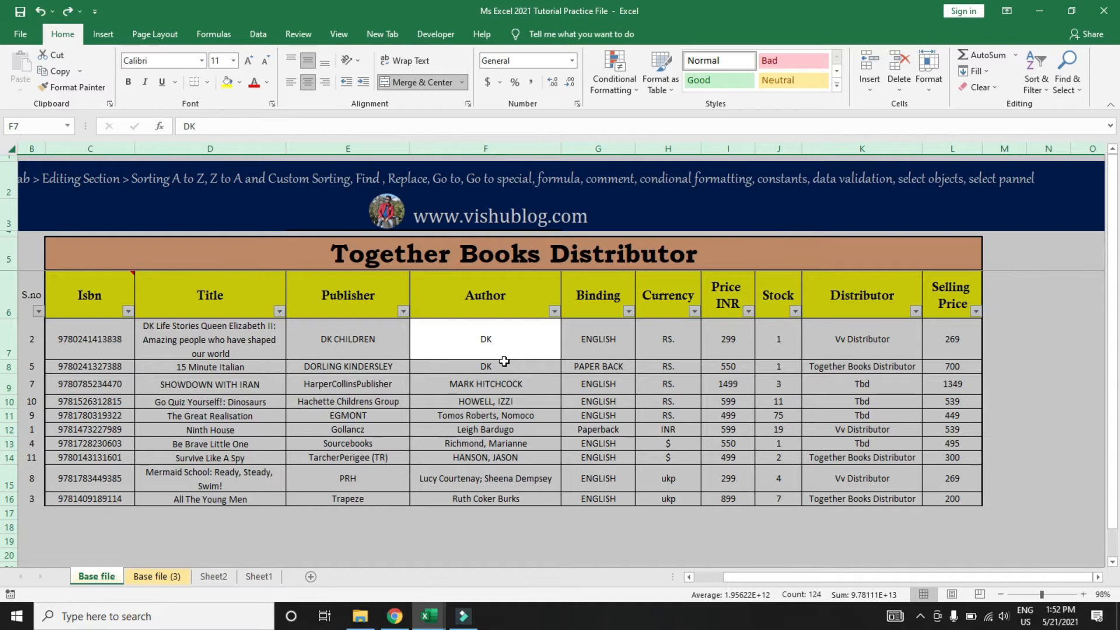
key(ctrl+f)
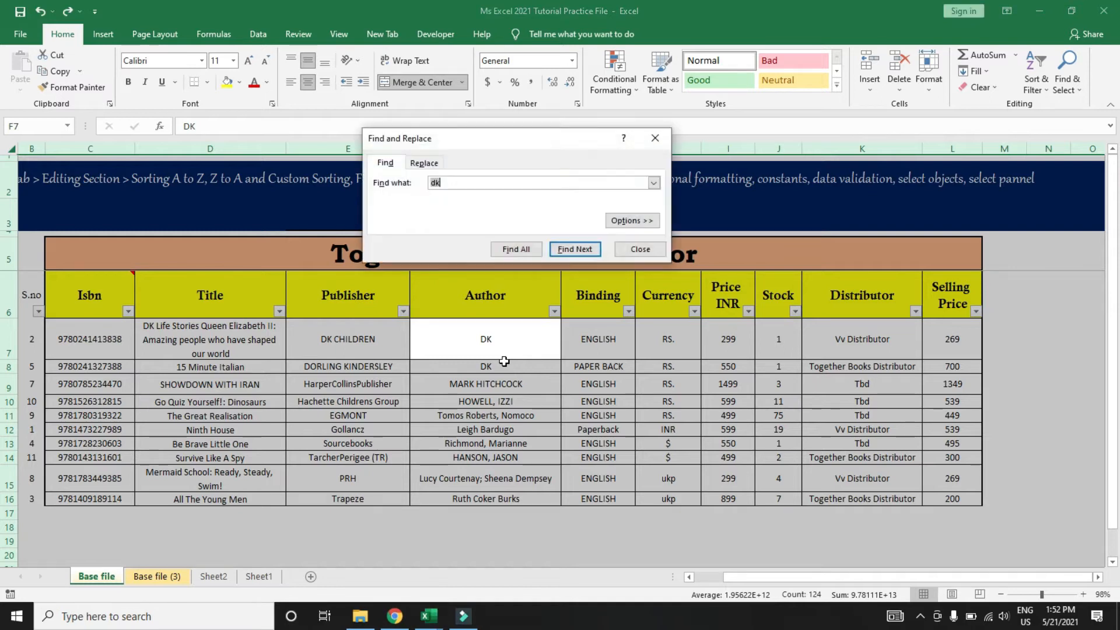
key(Return)
key(Return)
key(Return)
key(Return)
key(Return)
key(Return)
key(Return)
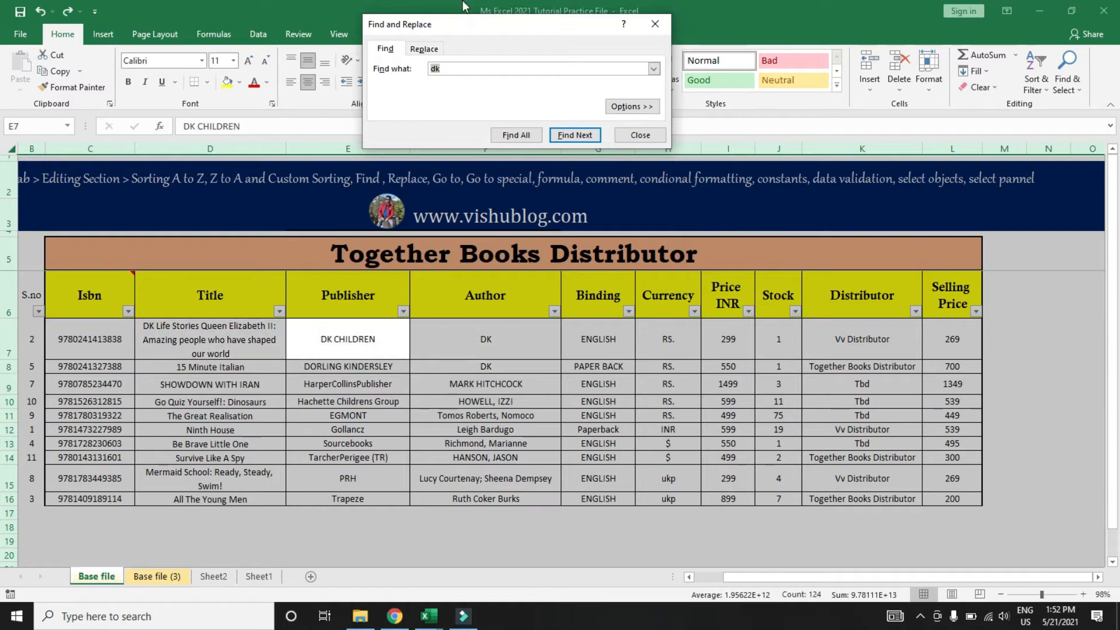
Step: Replace all occurrences of dk across the sheet with the full first name and close Find and Replace
click(425, 48)
click(459, 83)
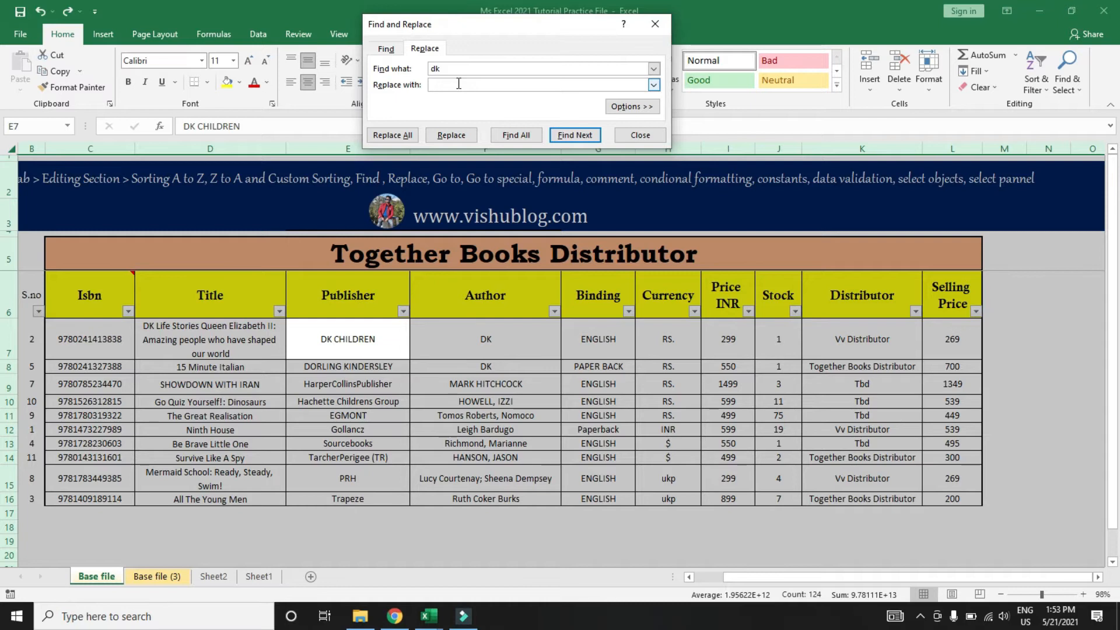
text(Deepak)
click(391, 136)
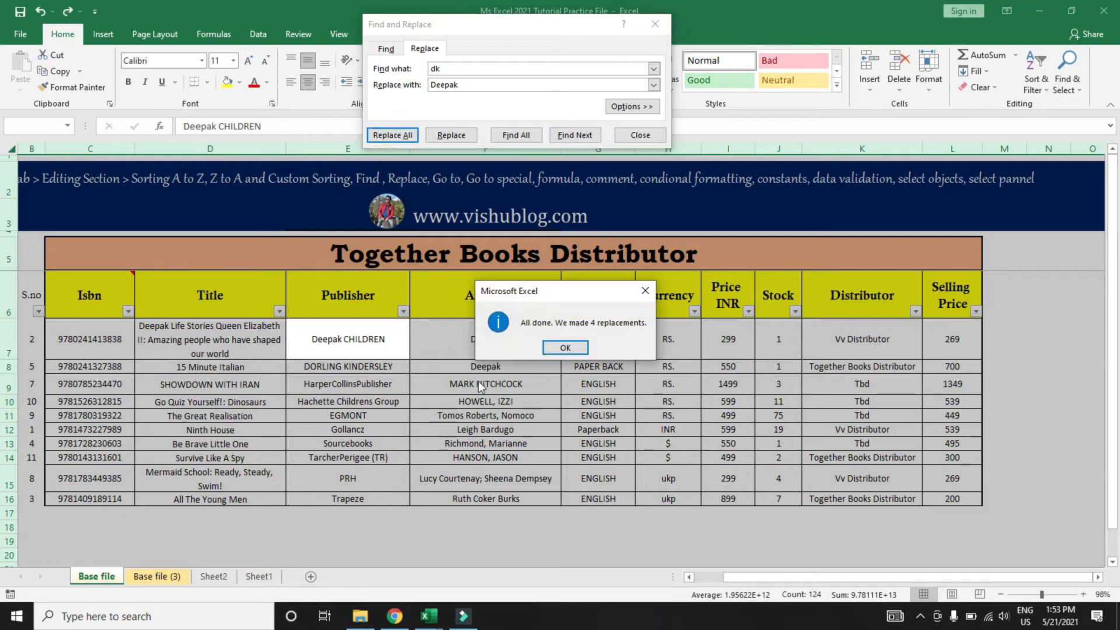
click(573, 347)
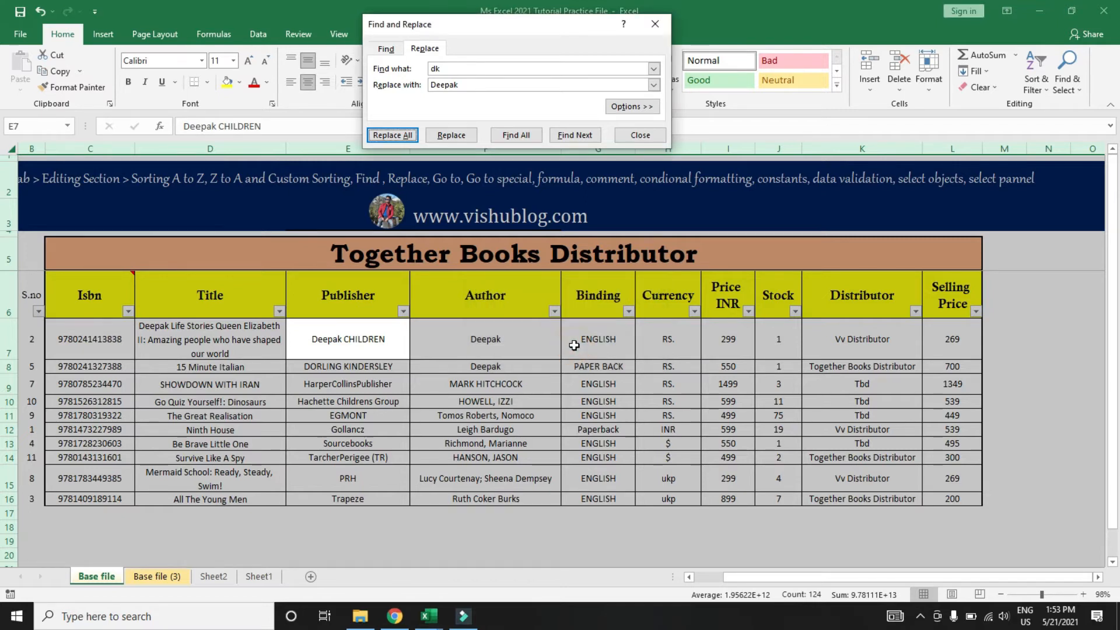
click(654, 24)
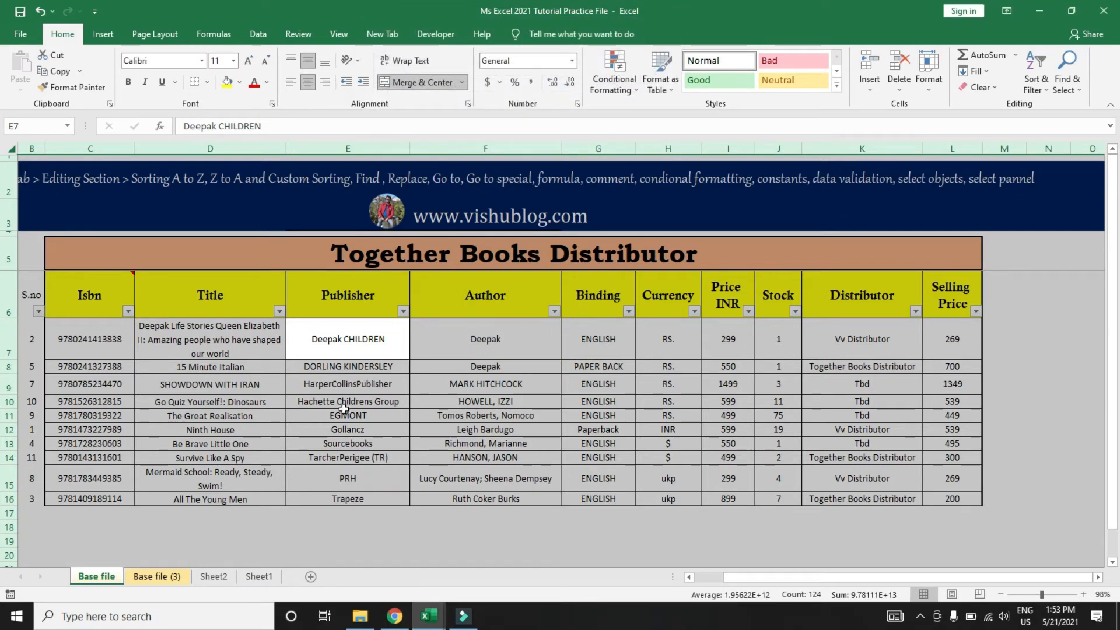
Step: Switch to the For Thum Create workbook, view the Part-2 Find and Replace sheet, and return to sheet (11)
click(435, 617)
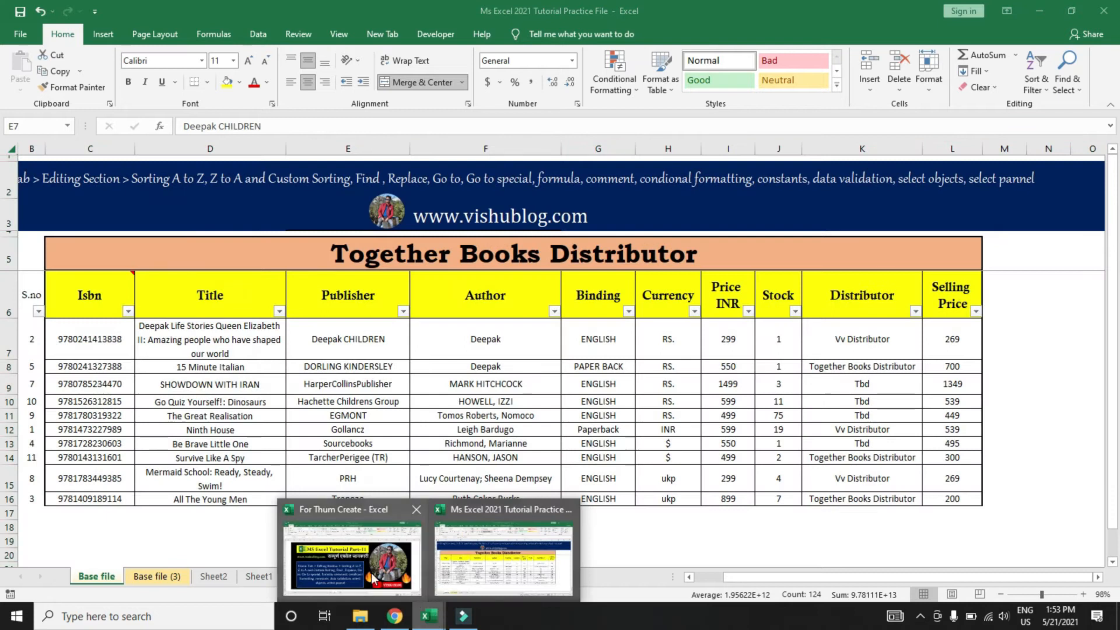
click(370, 570)
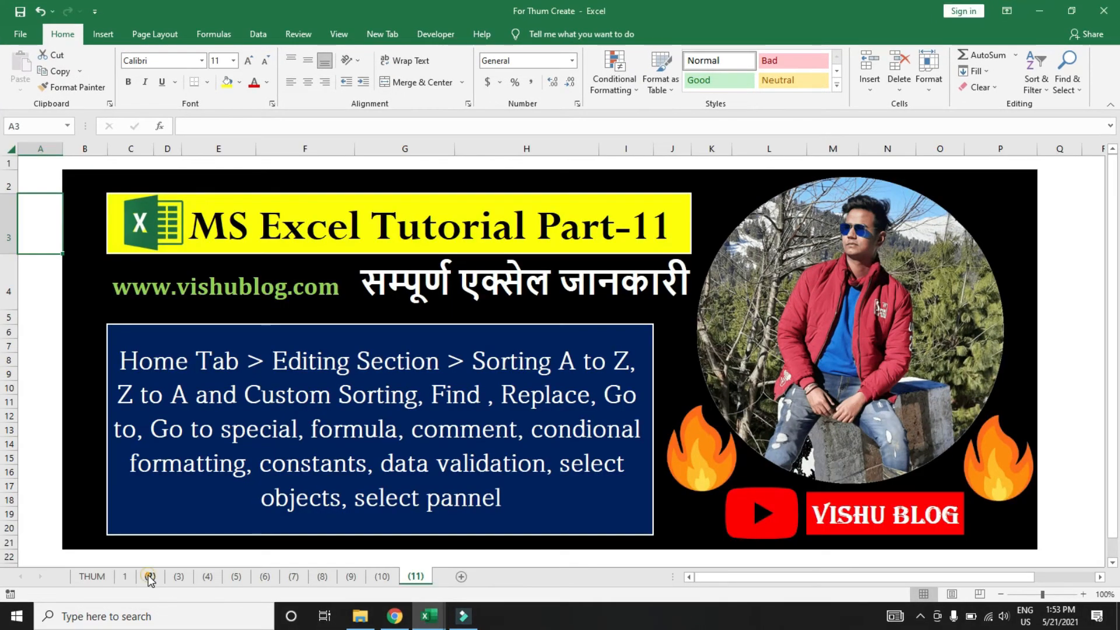
click(150, 576)
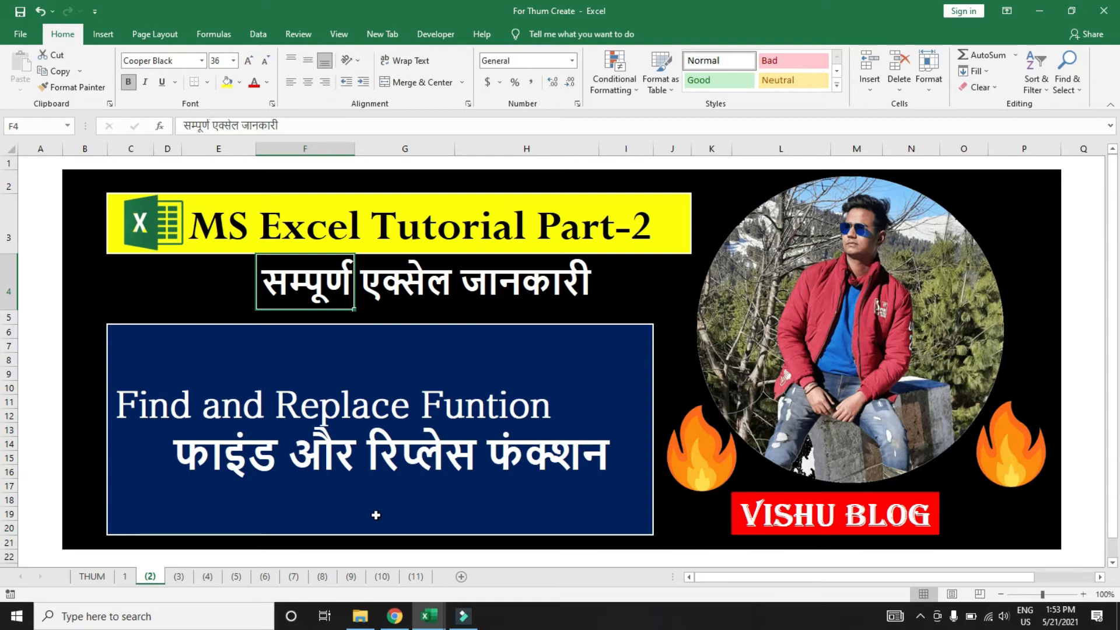
click(417, 578)
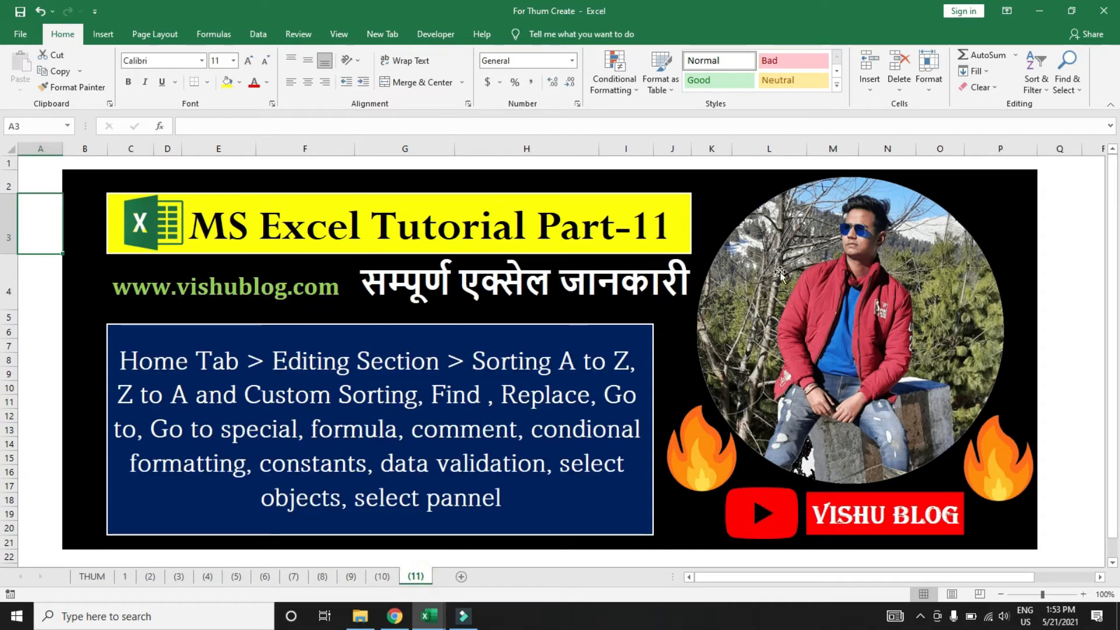
click(1074, 87)
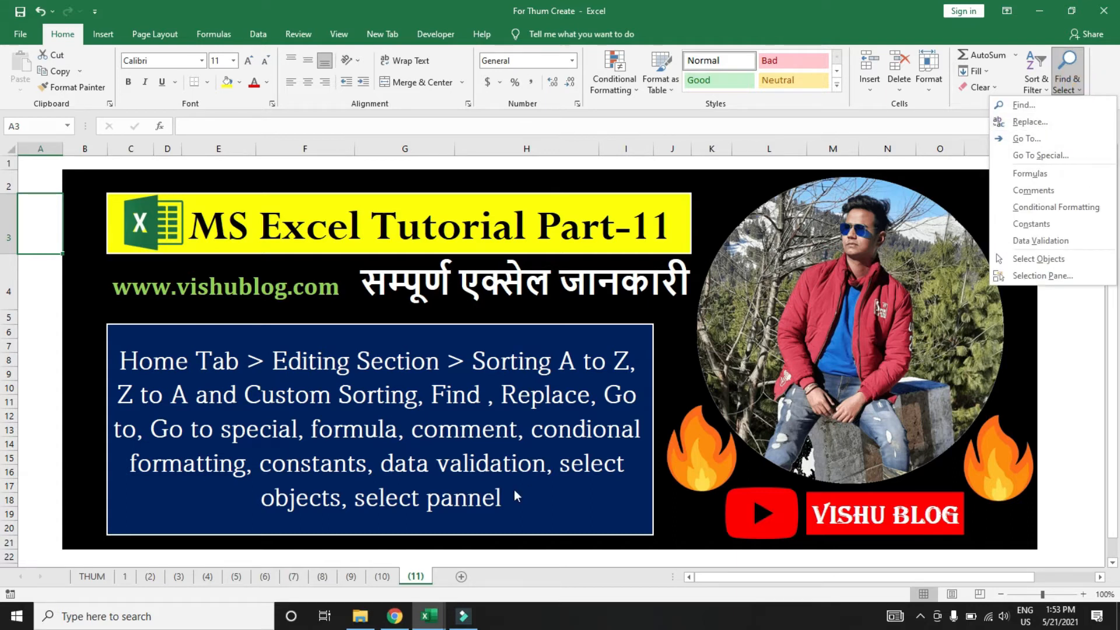
Step: Return to the Ms Excel 2021 Tutorial Practice File workbook and remove the filter from the Base file table
click(429, 616)
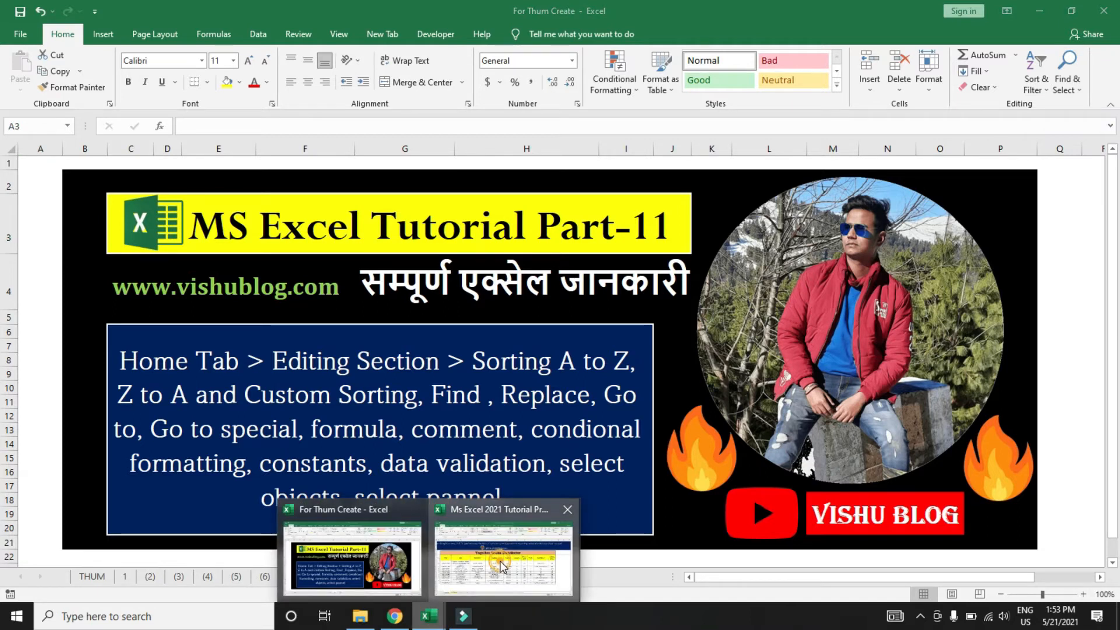
click(458, 572)
click(424, 367)
key(ctrl+Up)
key(ctrl+Up)
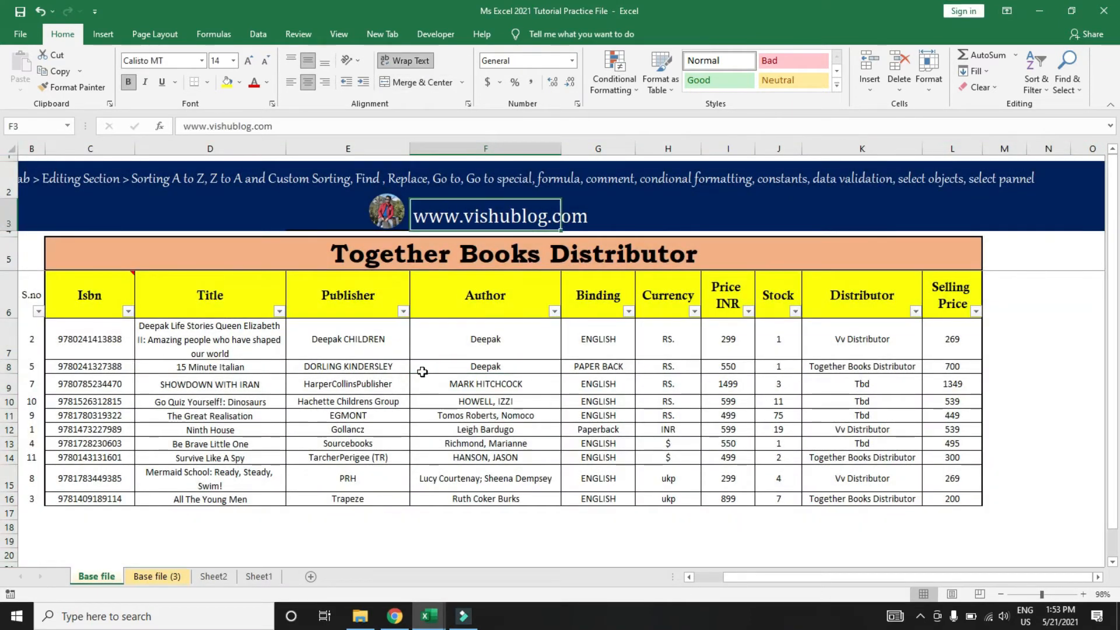
key(ctrl+Left)
key(ctrl+Left)
key(alt+a)
key(t)
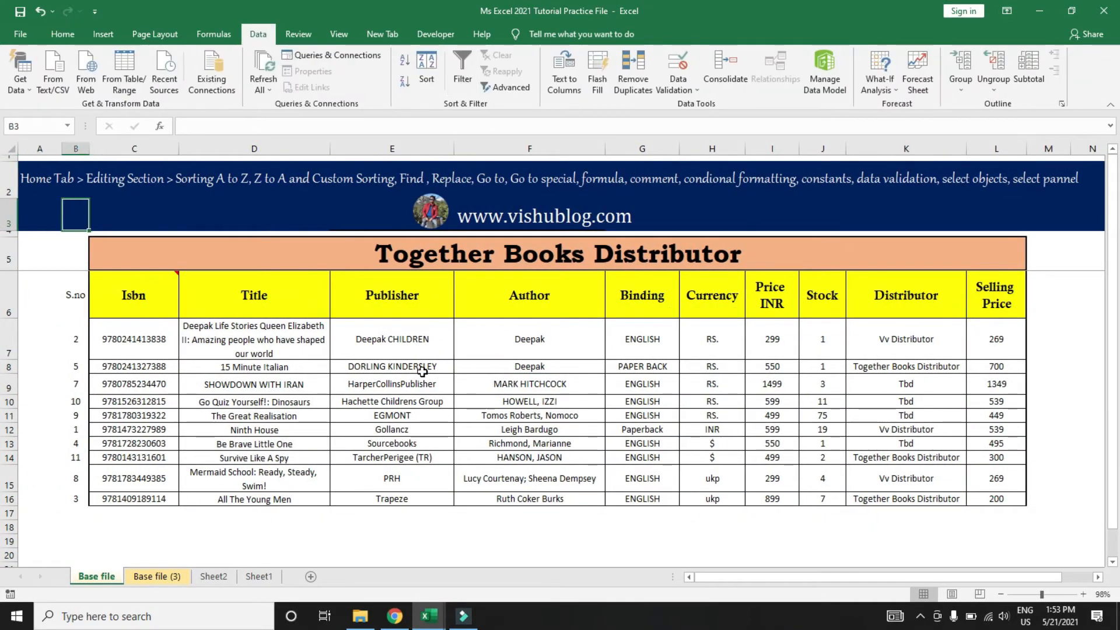
Step: Switch to Sheet1 and select the Title header cell B1 of the book list
click(213, 576)
click(259, 576)
key(ctrl+Home)
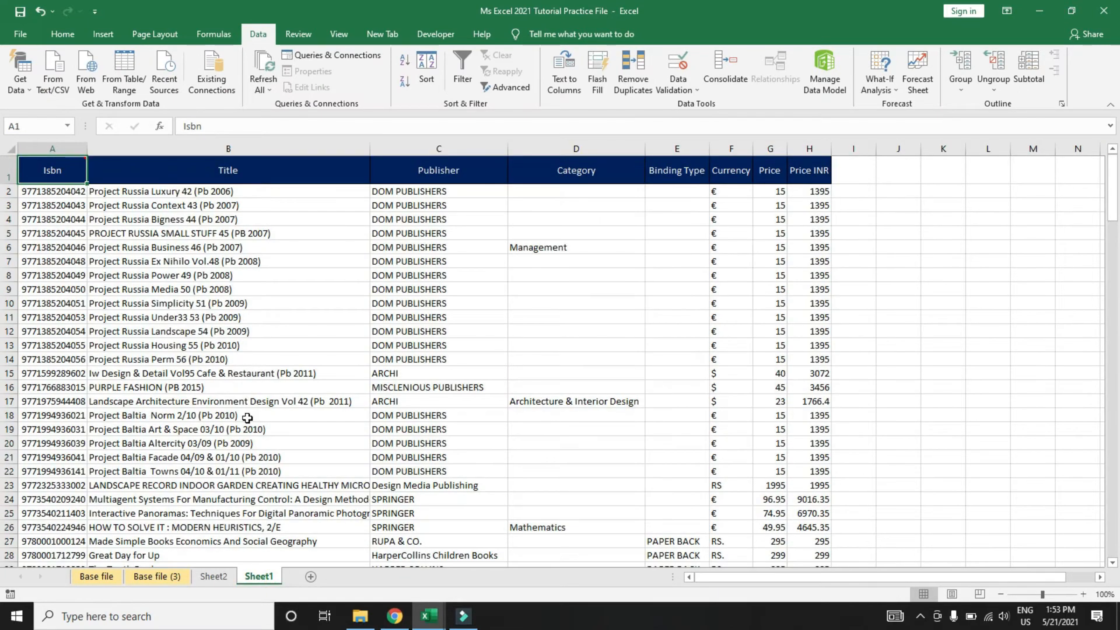
key(Down)
key(Down)
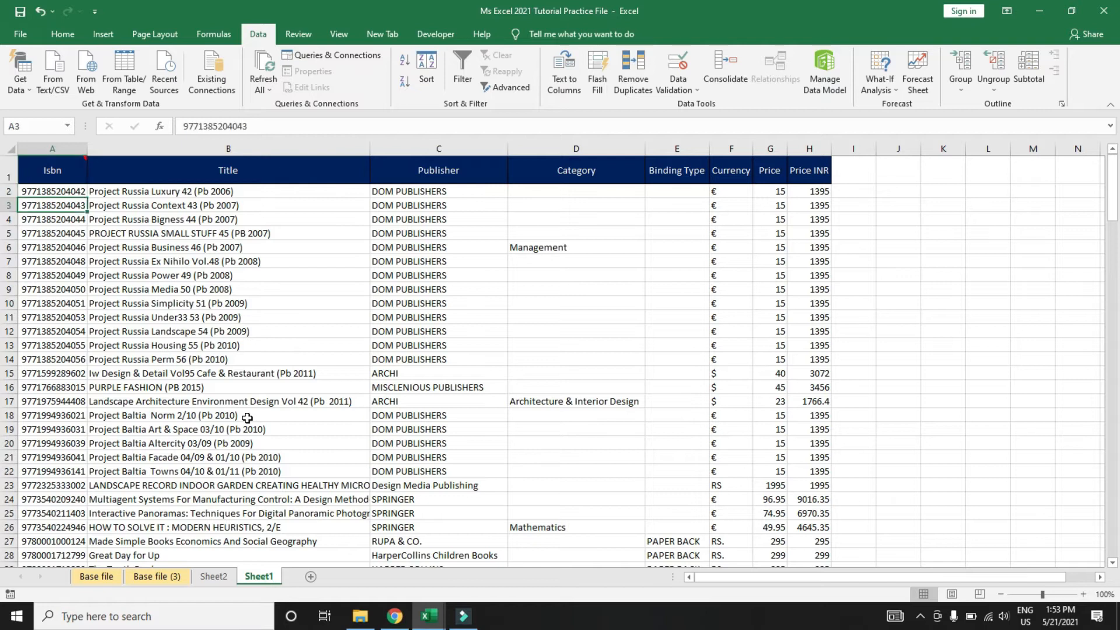
key(Right)
key(Up)
key(Up)
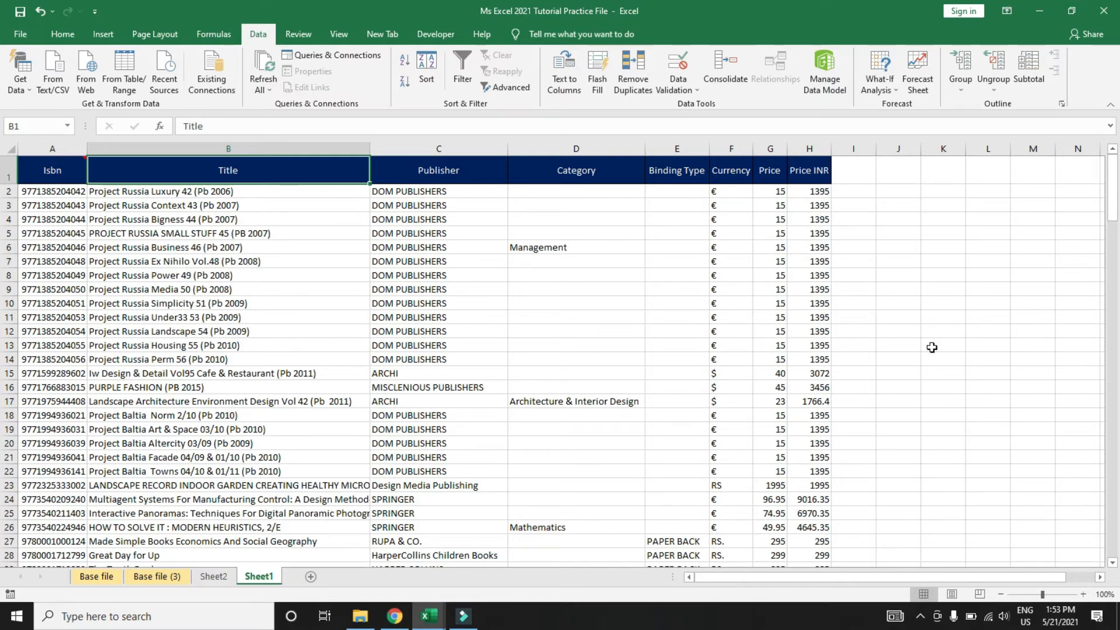
Step: Look through the Sheet1 book list down to its last filled row, ending on the last title
drag(1113, 204, 1116, 403)
scroll(3, 406, down, 20)
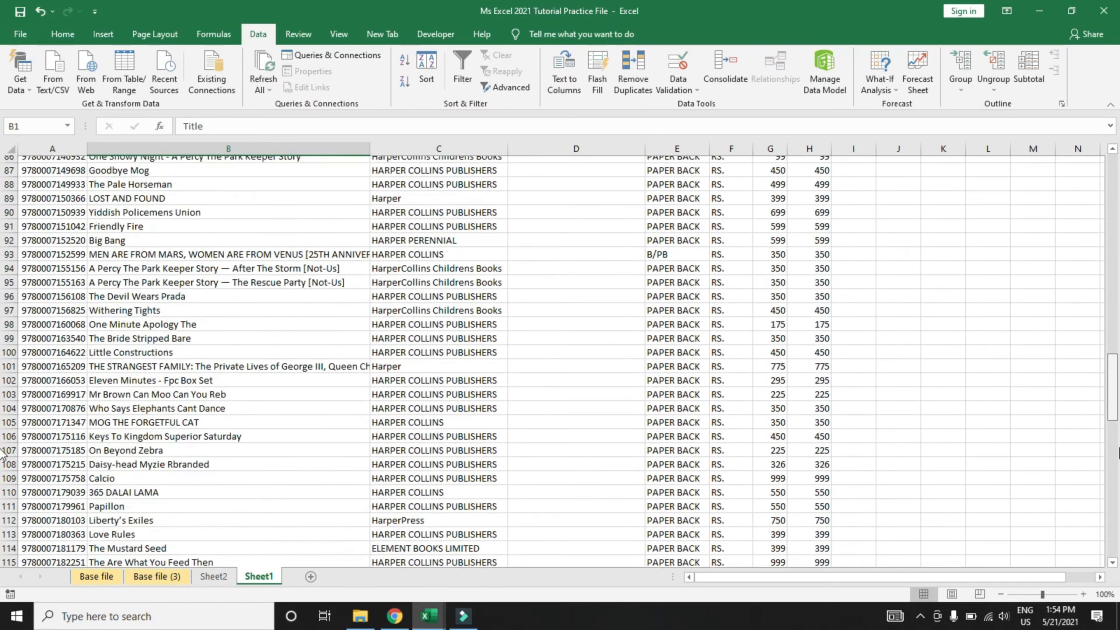
click(553, 369)
key(Down)
key(Down)
key(Down)
key(Down)
key(Down)
key(Down)
key(Down)
key(Down)
key(Down)
key(Down)
key(Down)
key(Down)
key(Down)
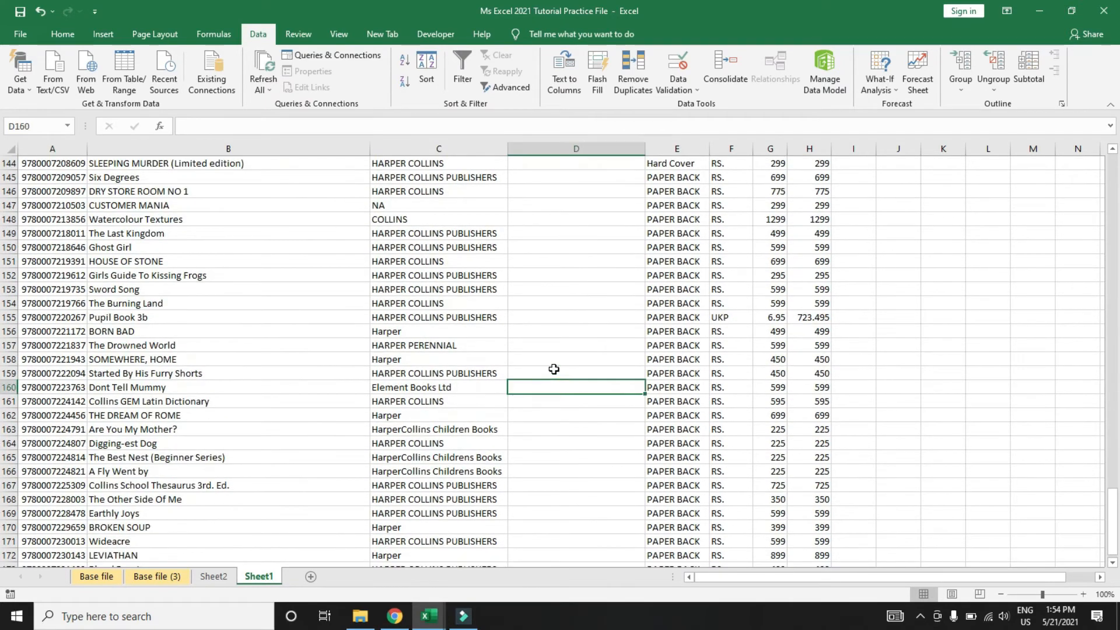
key(Left)
key(Left)
key(Down)
key(Down)
key(Down)
key(Down)
key(Down)
key(Down)
key(Down)
key(Down)
key(Down)
key(Down)
key(Down)
key(Down)
key(Down)
key(Down)
key(Down)
key(Down)
key(Down)
key(Down)
key(Down)
key(Down)
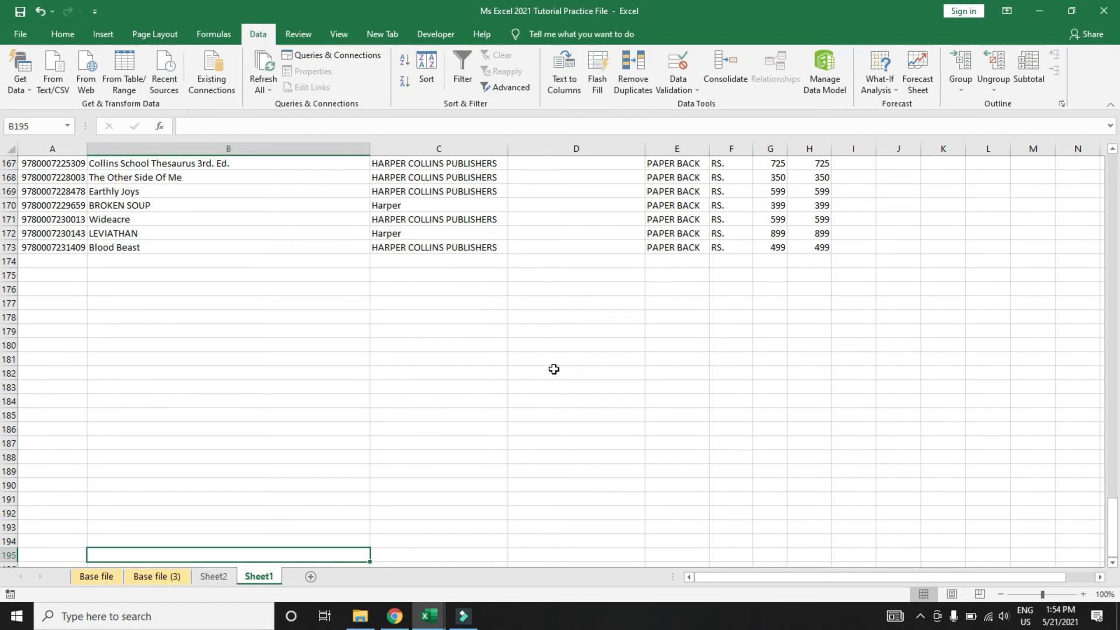
key(Up)
key(Up)
key(Up)
key(ctrl+Up)
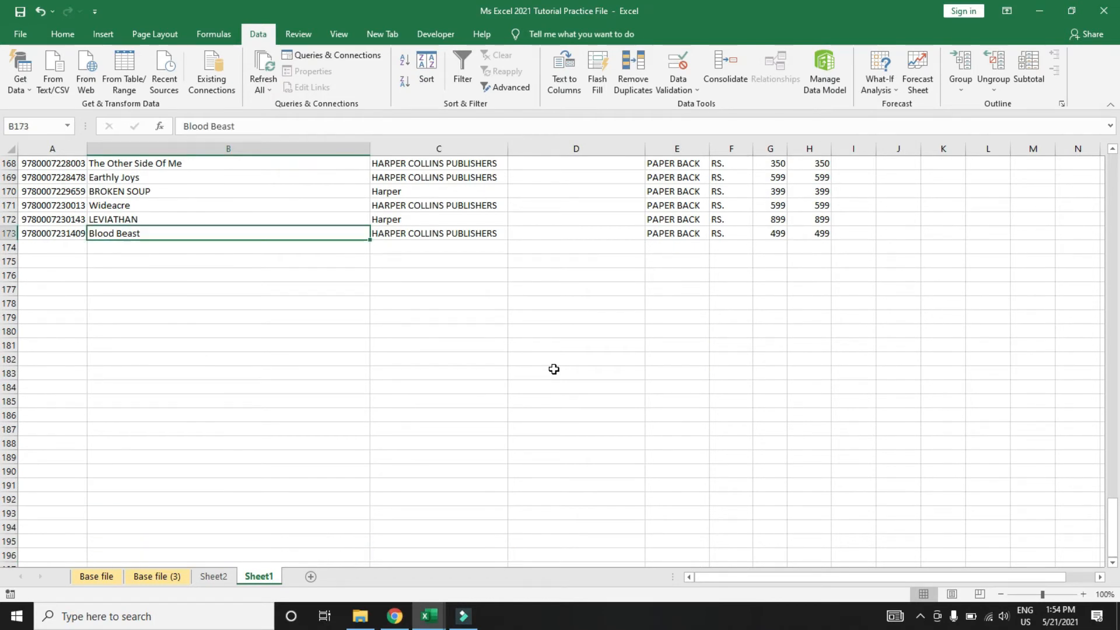
Step: Return from the end of the list to the Title header cell B1
key(Left)
key(ctrl+Up)
key(Down)
key(Down)
key(Right)
key(Up)
key(Up)
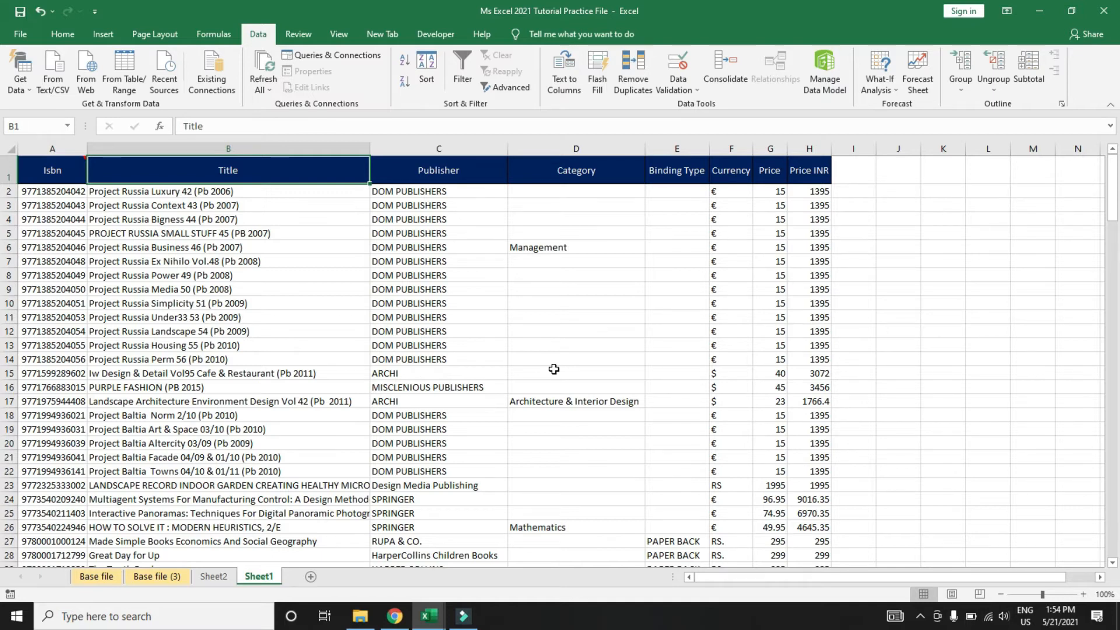
Step: Use Go To with the reference a173 to jump to the Isbn in that row
key(ctrl+g)
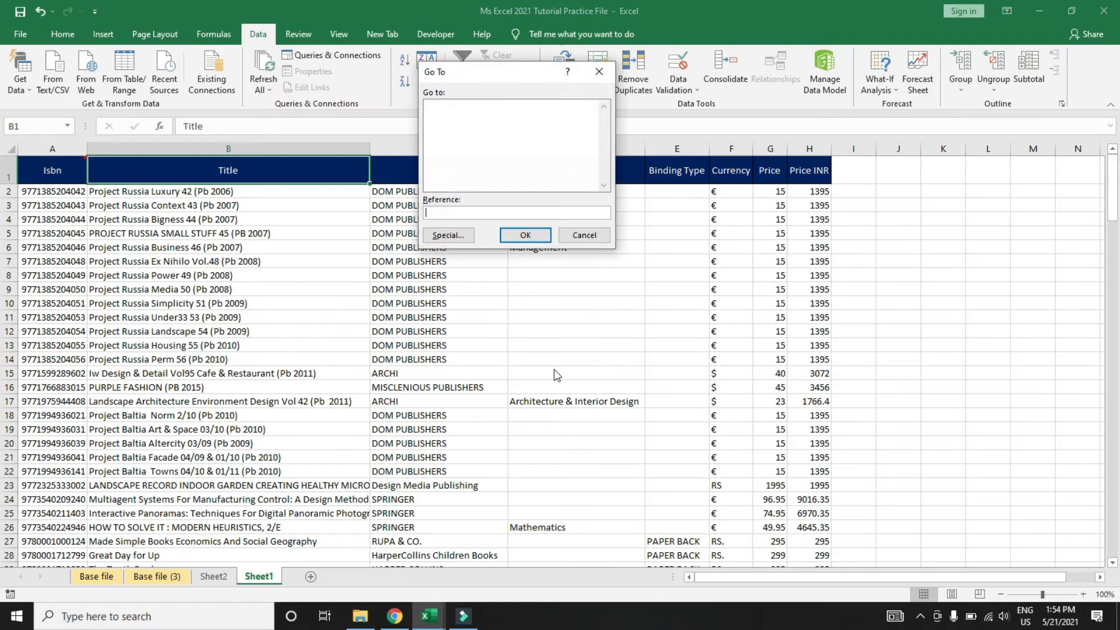
key(Escape)
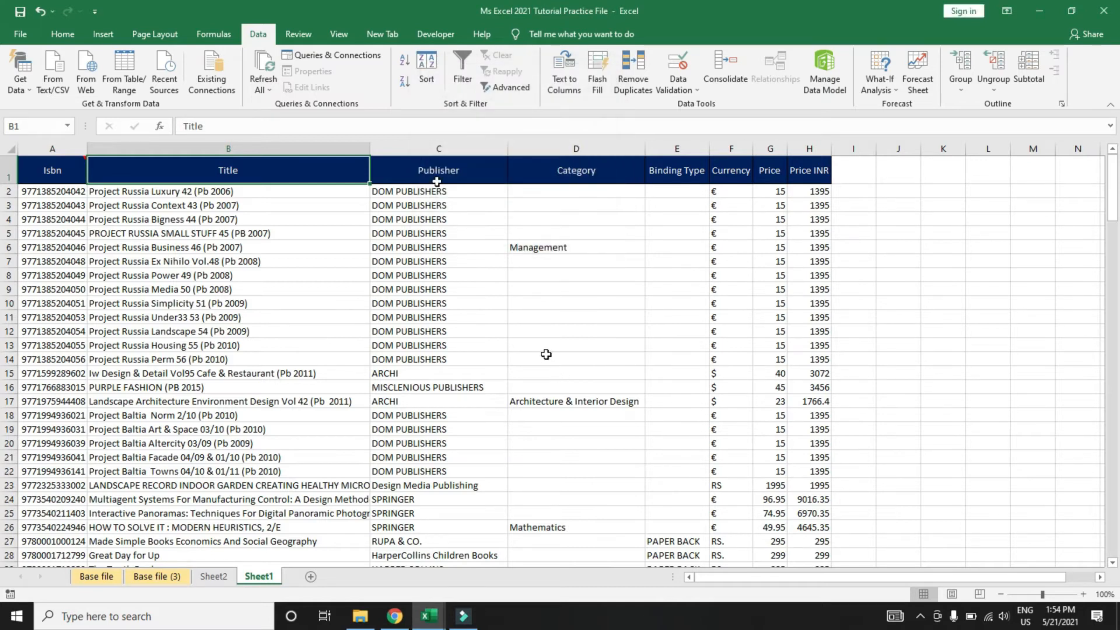
click(62, 34)
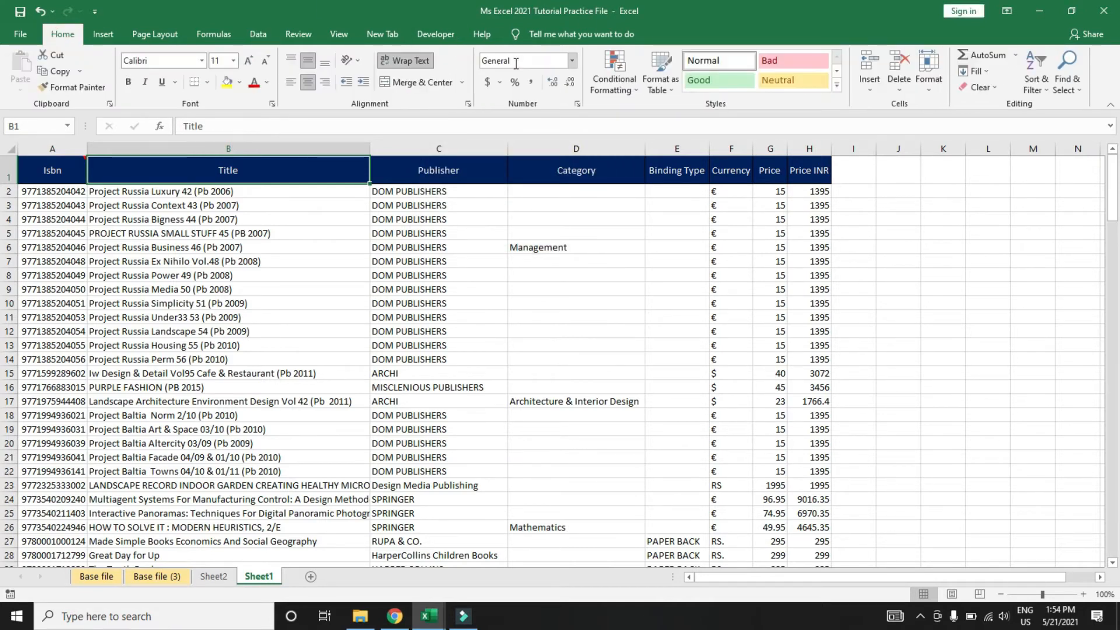
click(1078, 88)
click(1055, 140)
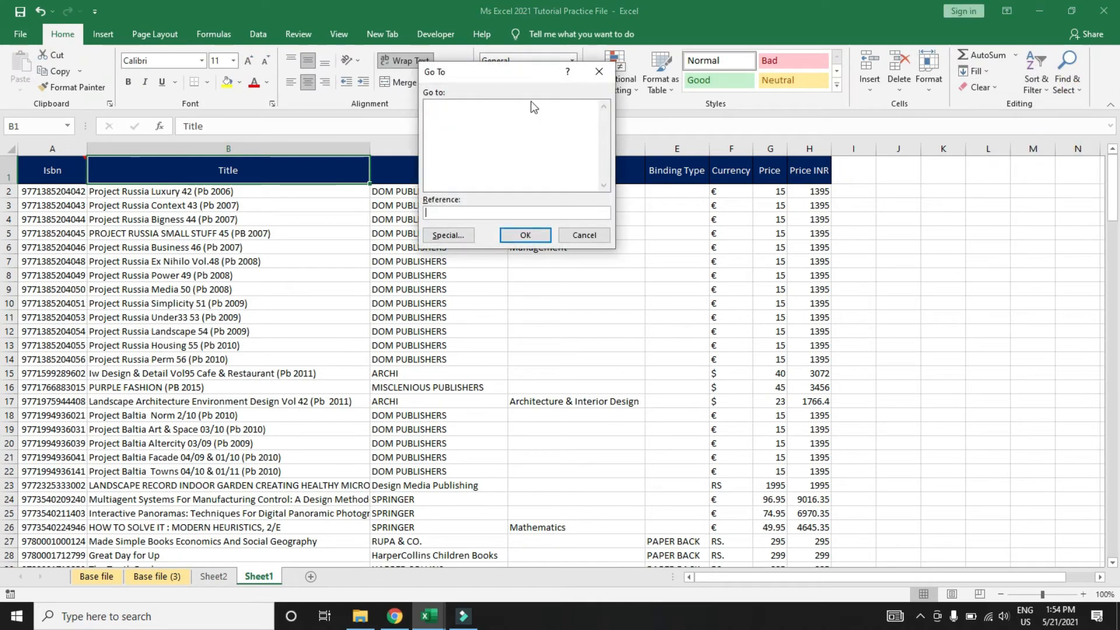
click(462, 214)
click(467, 211)
text(a173)
click(525, 236)
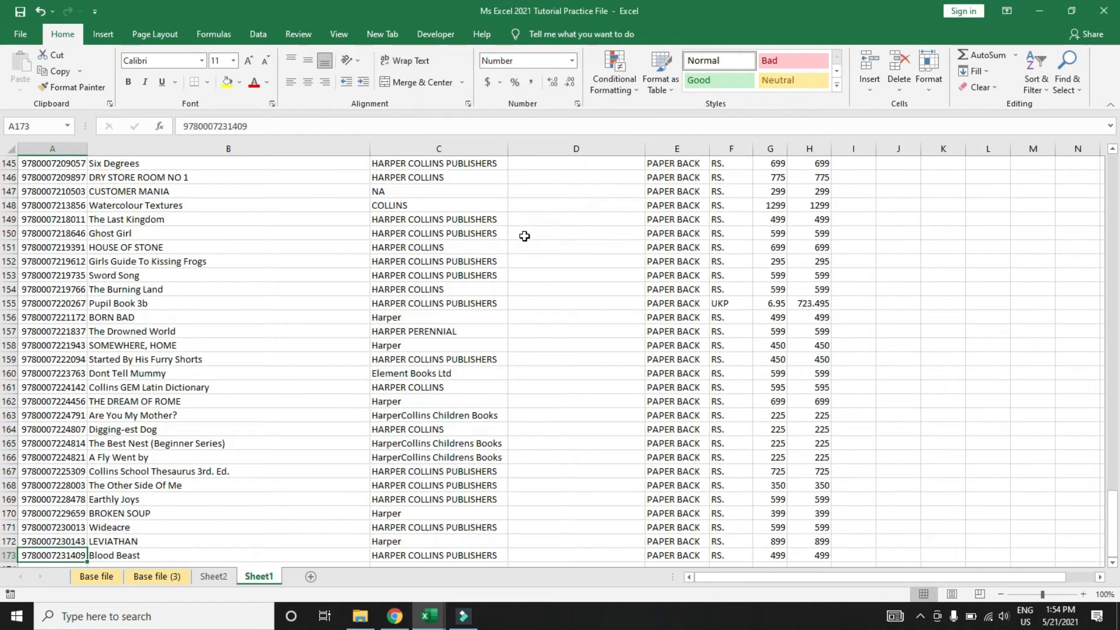
key(Down)
key(Down)
key(Up)
key(Up)
key(Right)
key(Left)
key(Up)
key(Down)
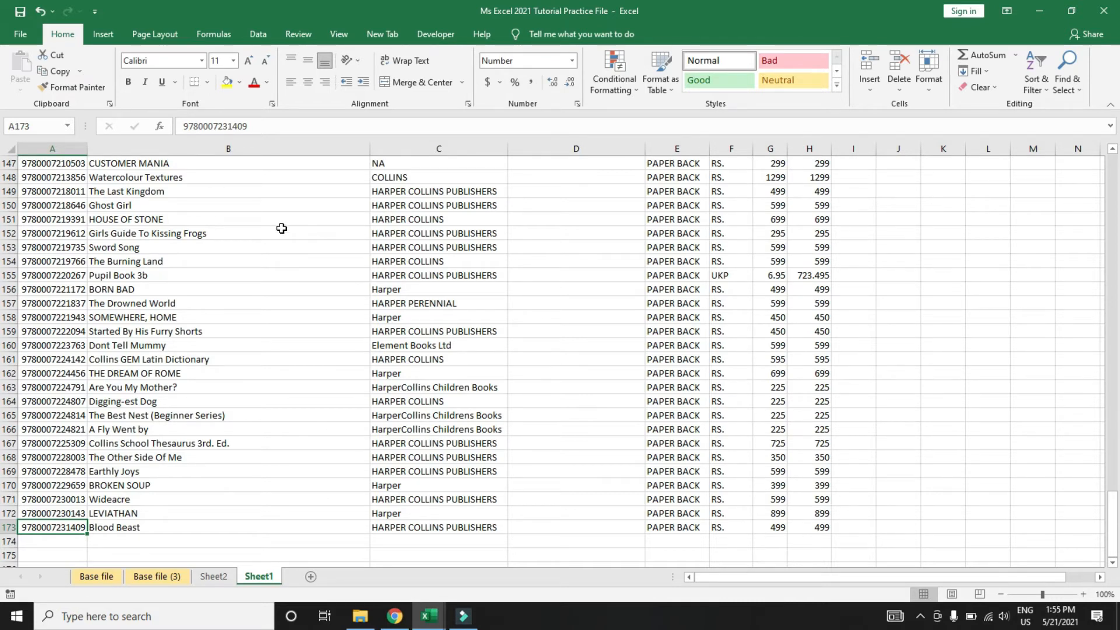
Step: Use Go To with the reference b90 to jump to that cell in the Title column
key(ctrl+g)
text(b90)
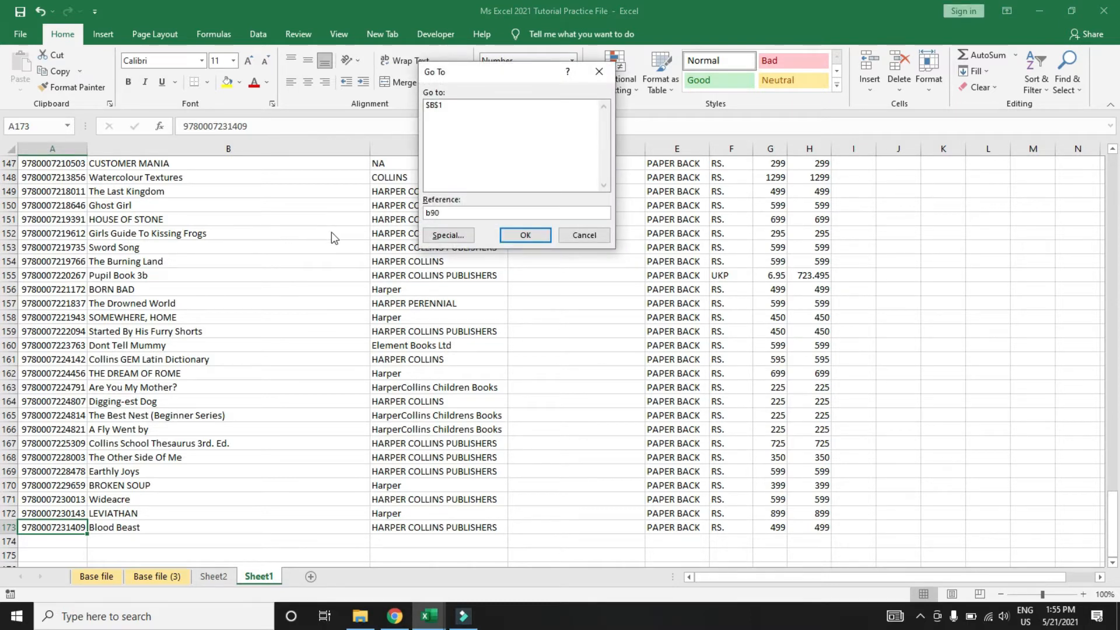
click(521, 234)
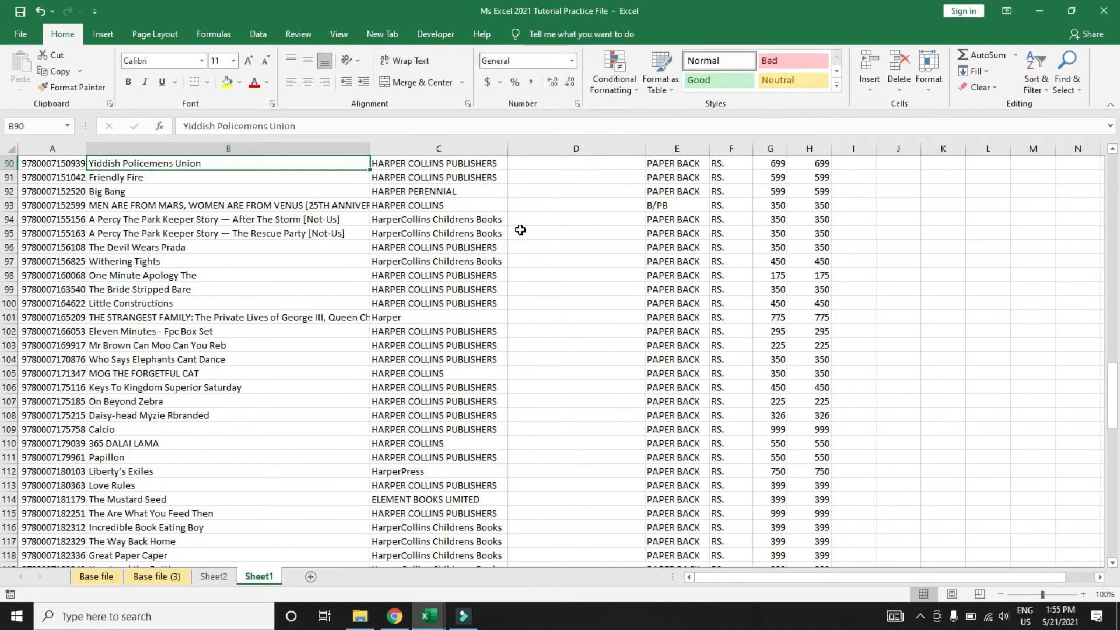
key(Up)
key(Down)
key(Down)
key(Right)
key(Up)
key(Left)
key(Right)
key(Left)
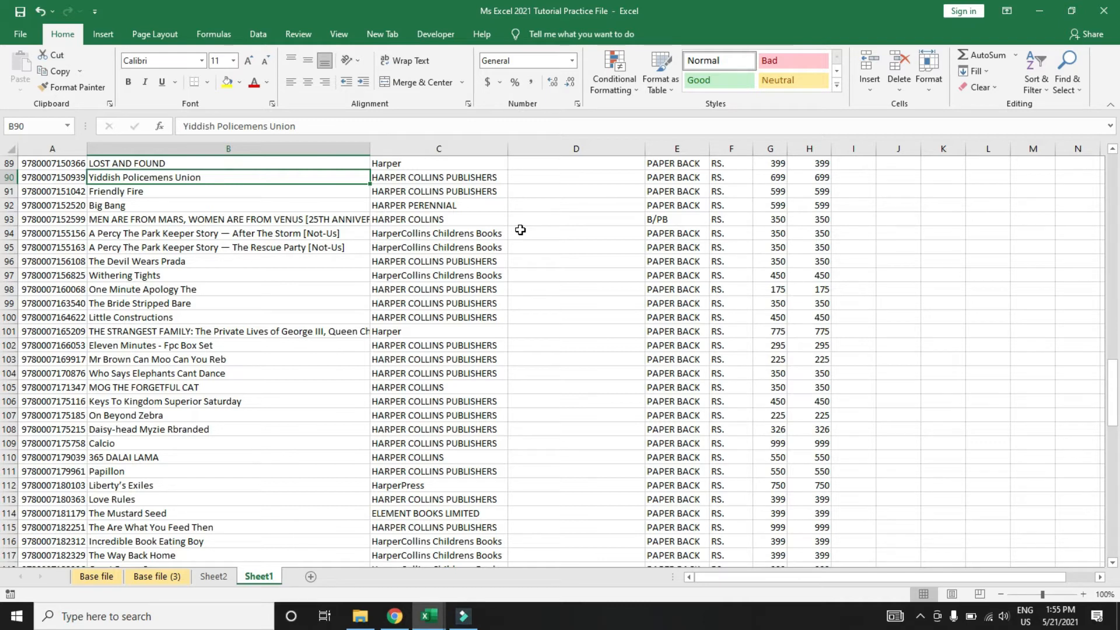
Step: Move back up to the header row and select the Title cell B1
key(Right)
key(ctrl+Up)
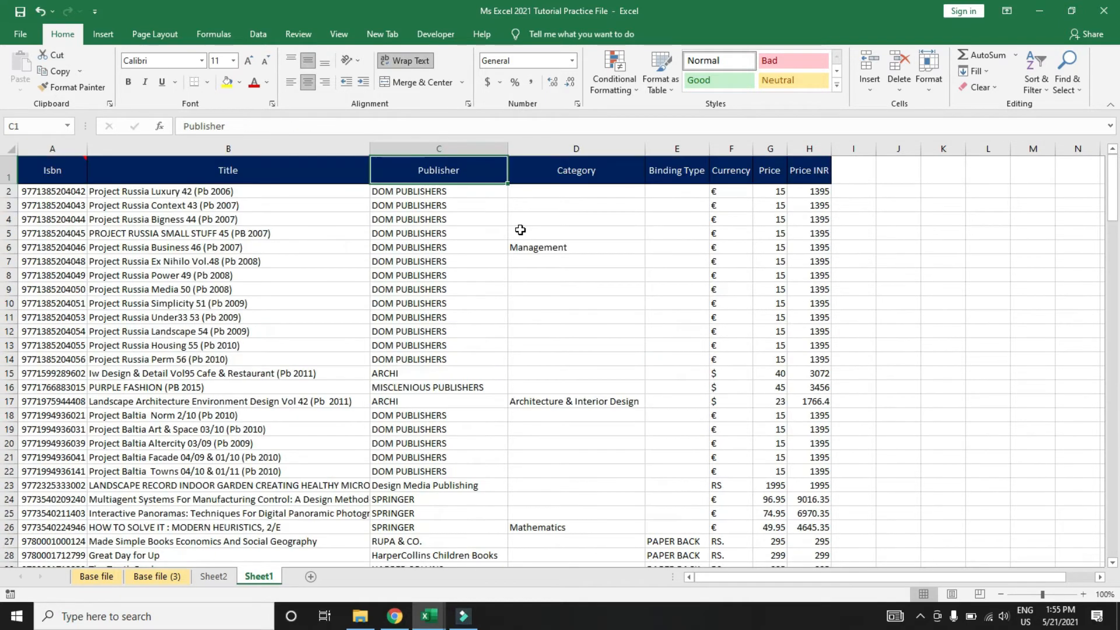
key(ctrl+Left)
key(Right)
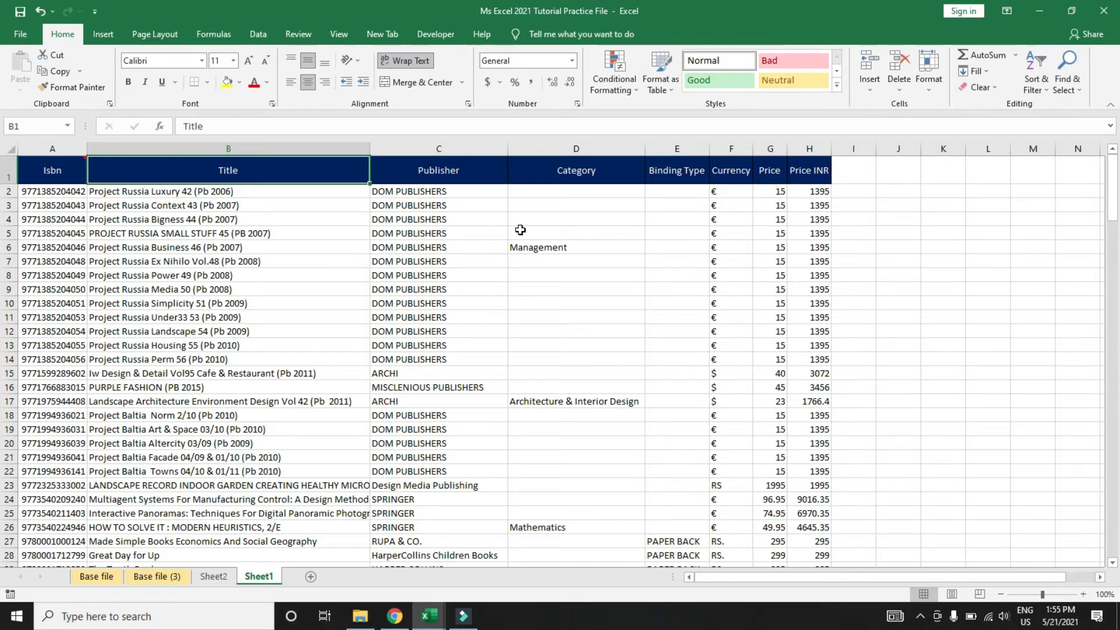
Step: Open Go To Special from Find & Select, view its options, and close it
key(alt)
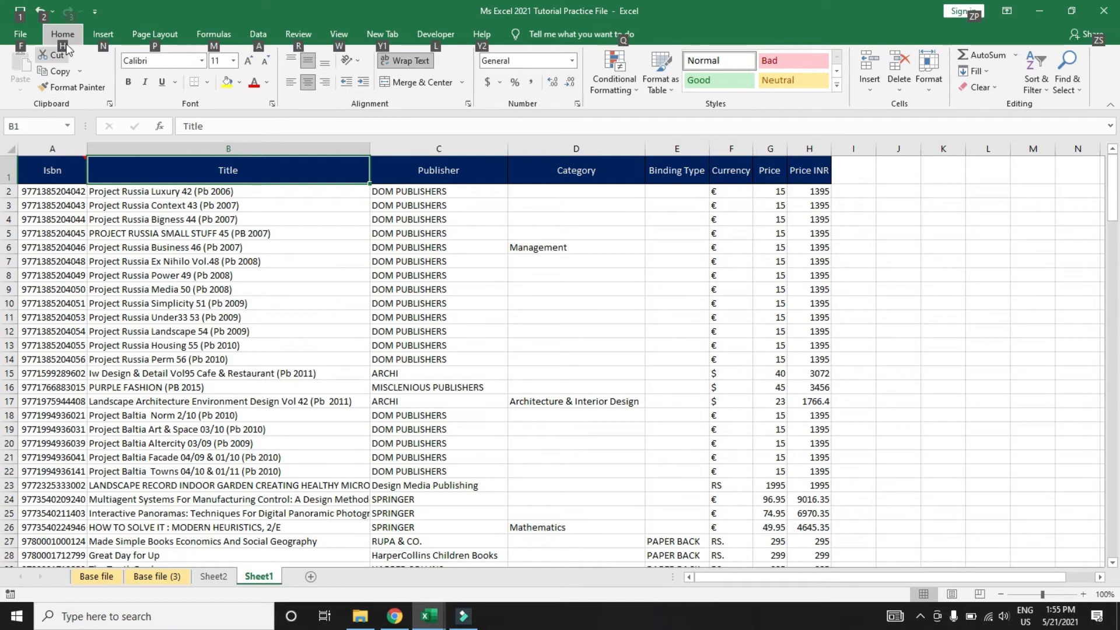
key(h)
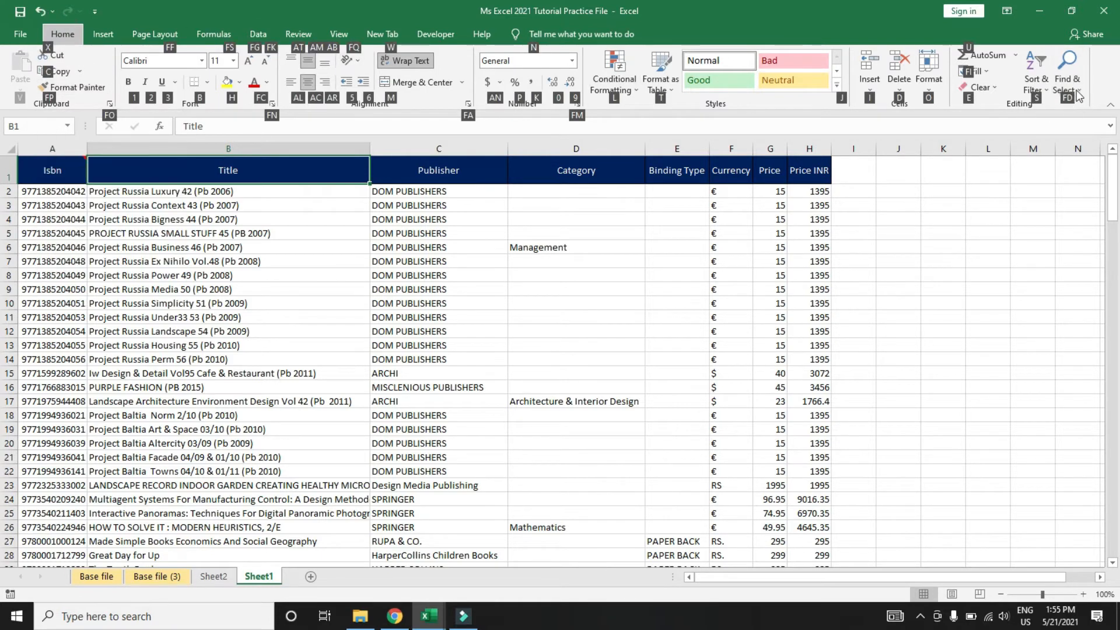
key(f)
key(d)
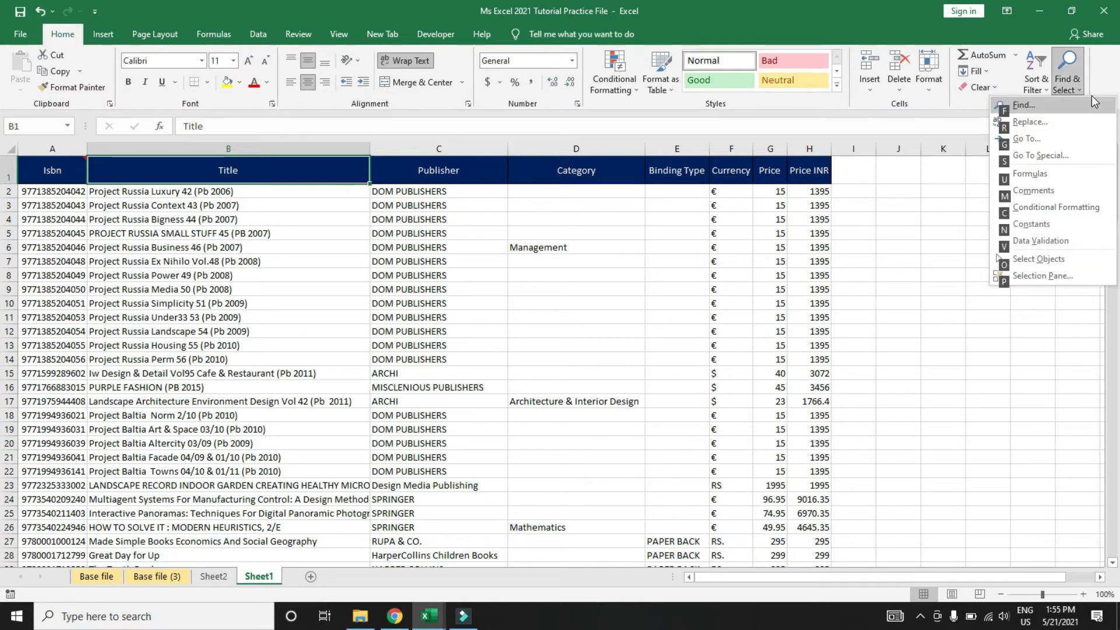
click(1059, 162)
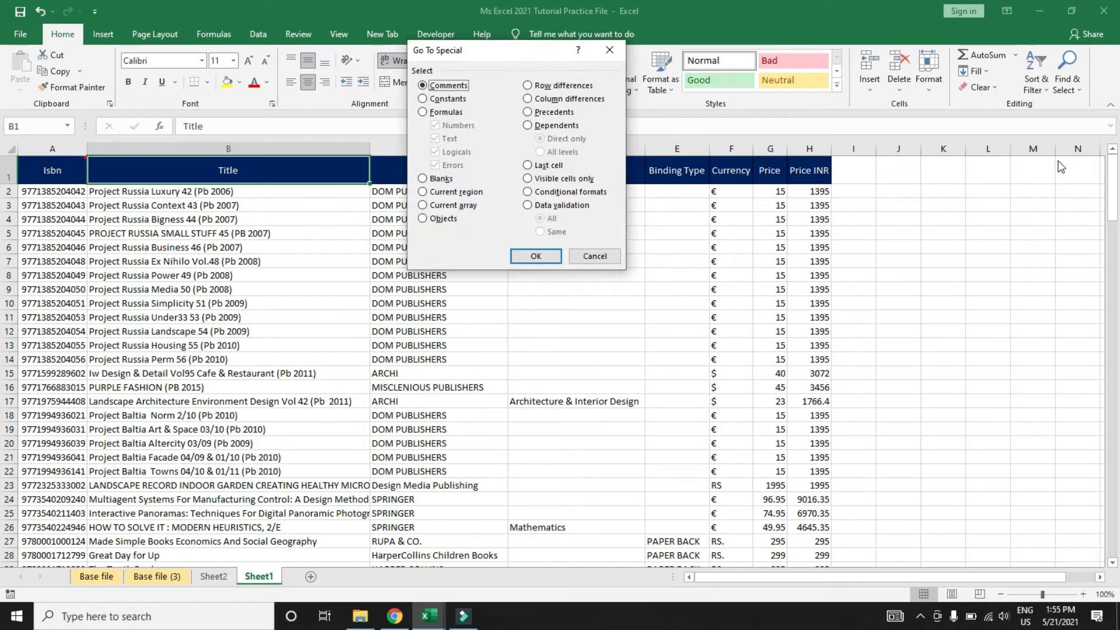
click(610, 50)
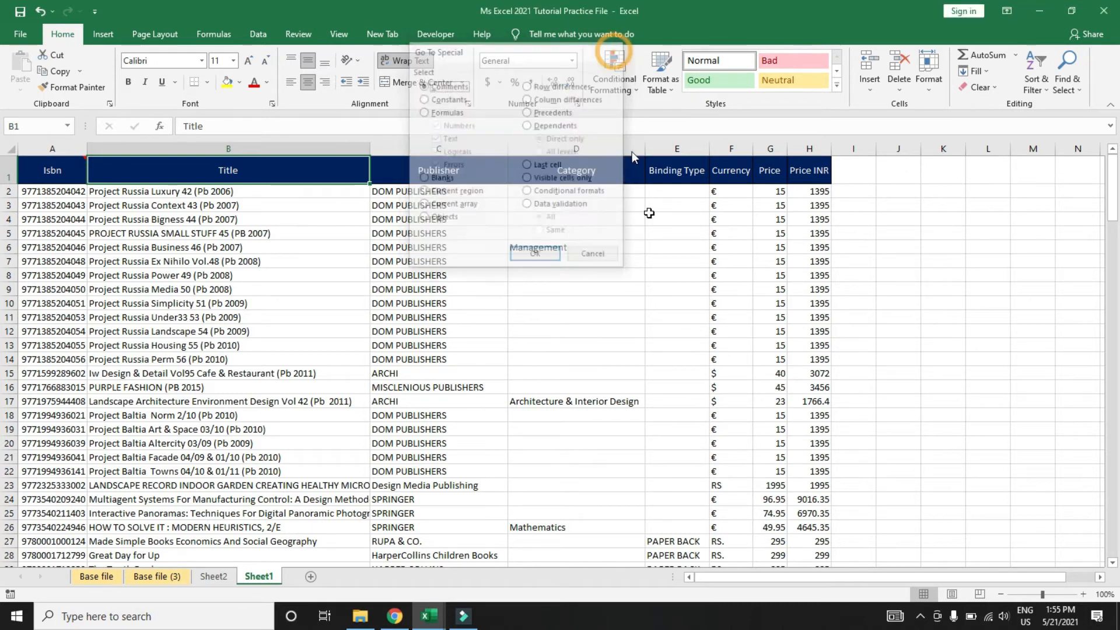
Step: Open Go To Special through the Go To dialog and cancel it
click(1073, 97)
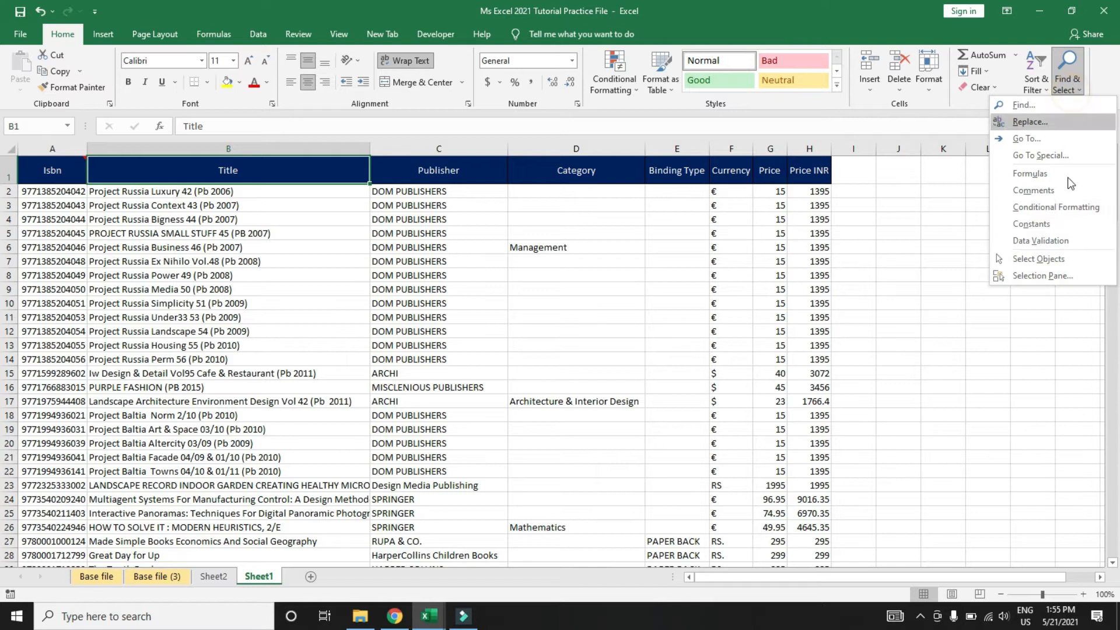
click(1031, 138)
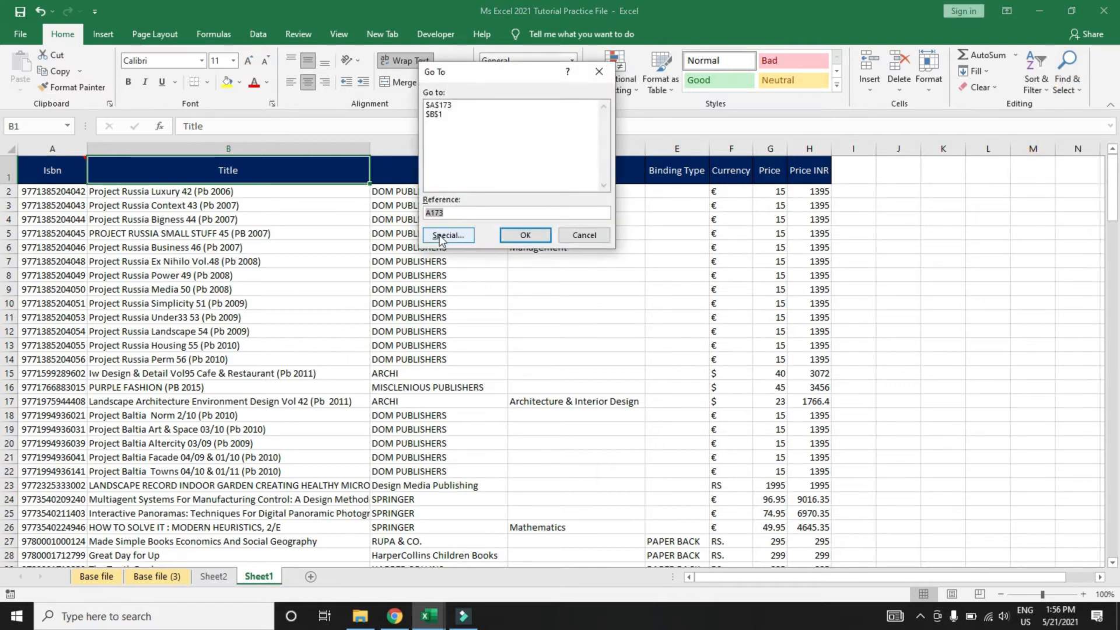
click(446, 235)
click(589, 255)
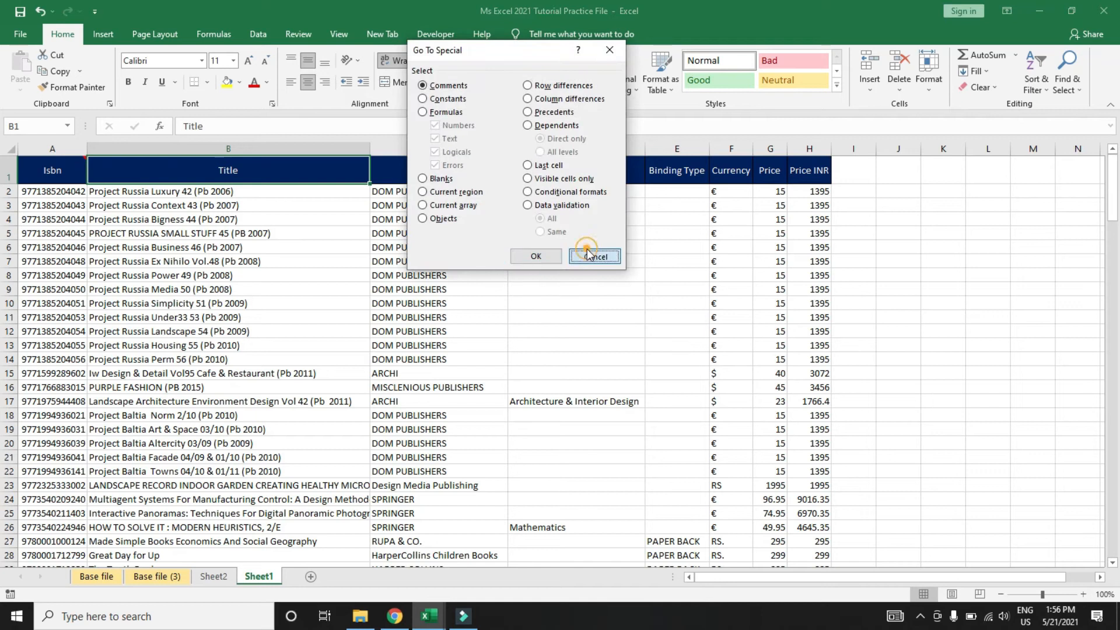
Step: Open Go To Special directly again, review its selection options, and cancel
click(1066, 81)
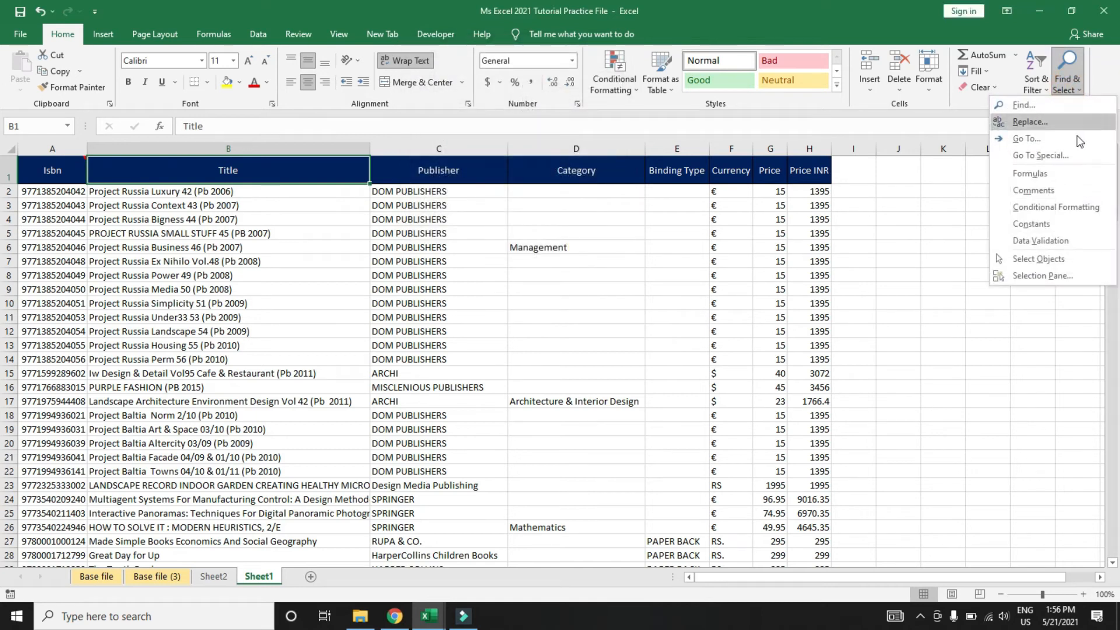
click(1062, 158)
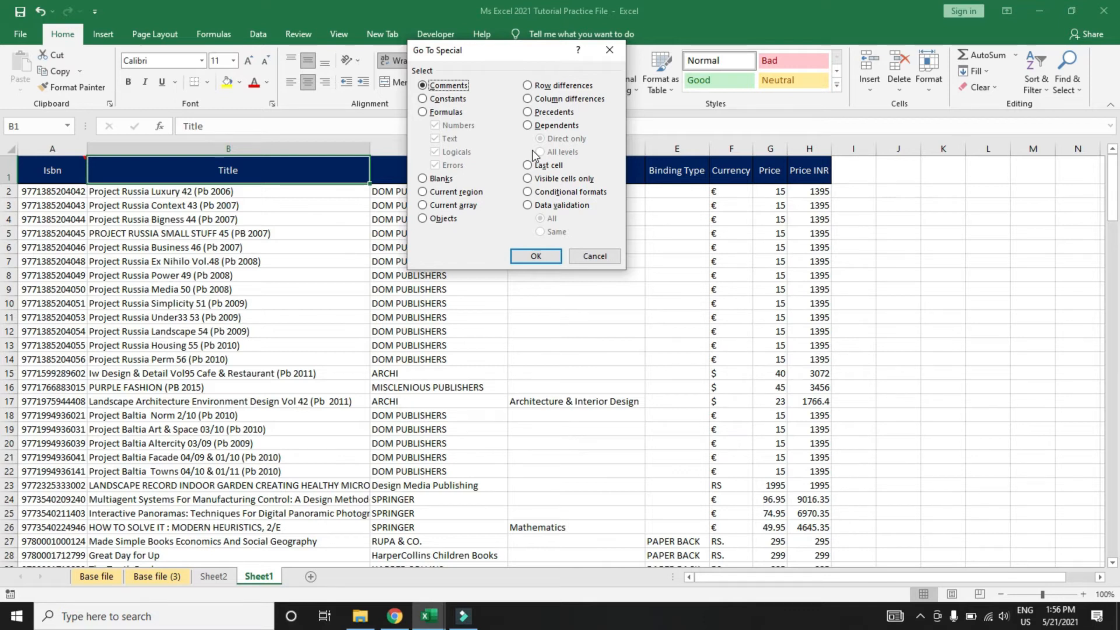
click(594, 257)
Step: Select the whole Sheet1 book list from the Isbn header to the last filled cell, A1:H173
key(Left)
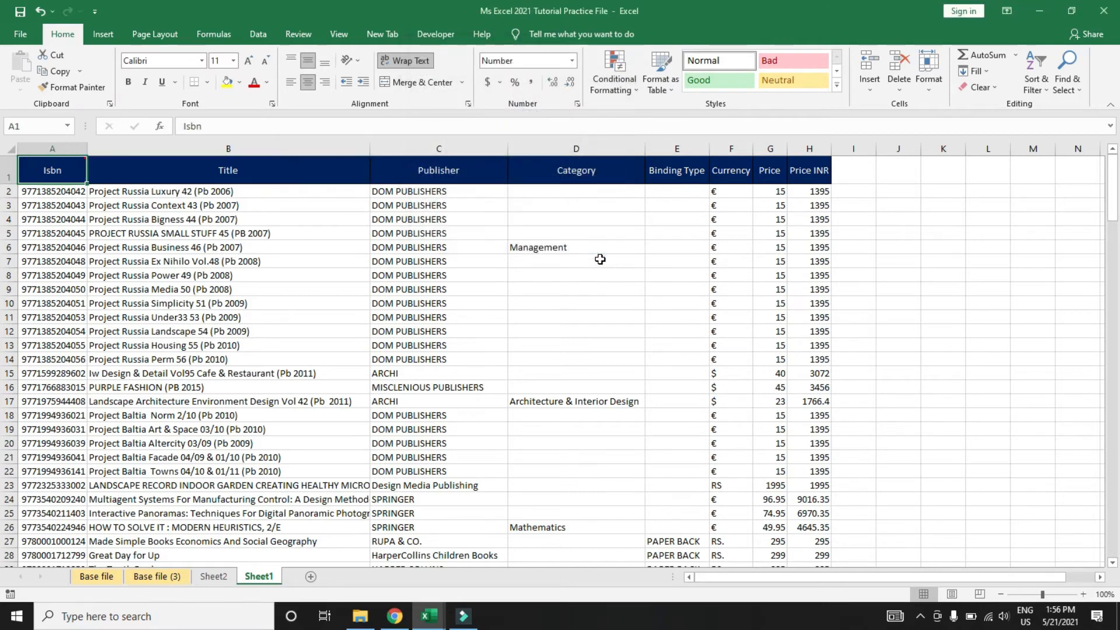
key(ctrl+shift+End)
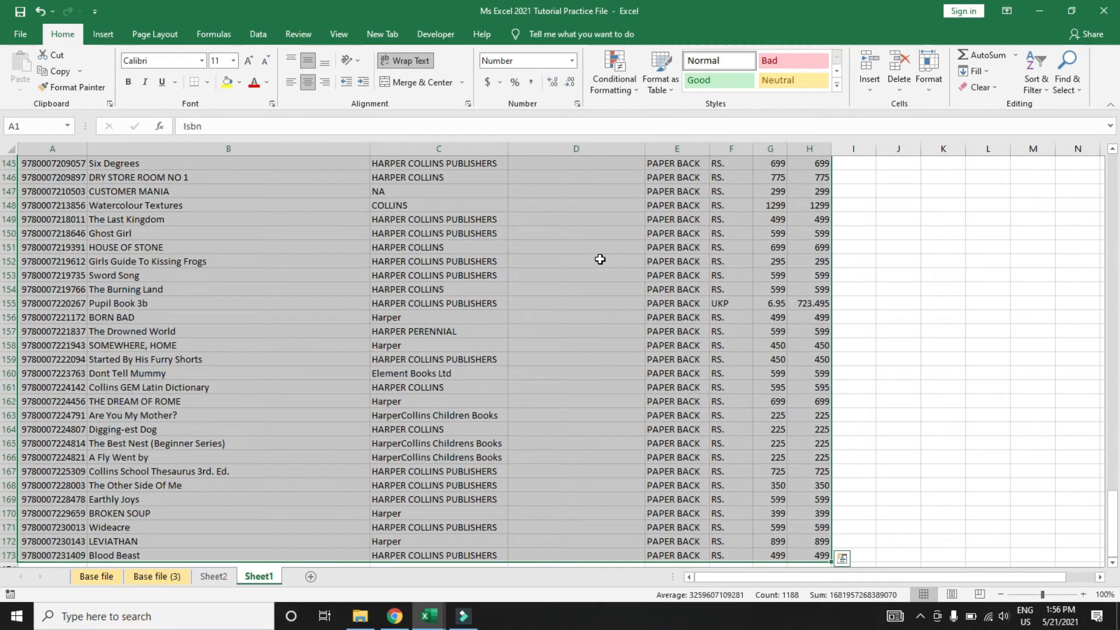
Step: Use Go To Special on the selected book table to select only the cells that have comments
click(1110, 529)
drag(1110, 530, 1110, 192)
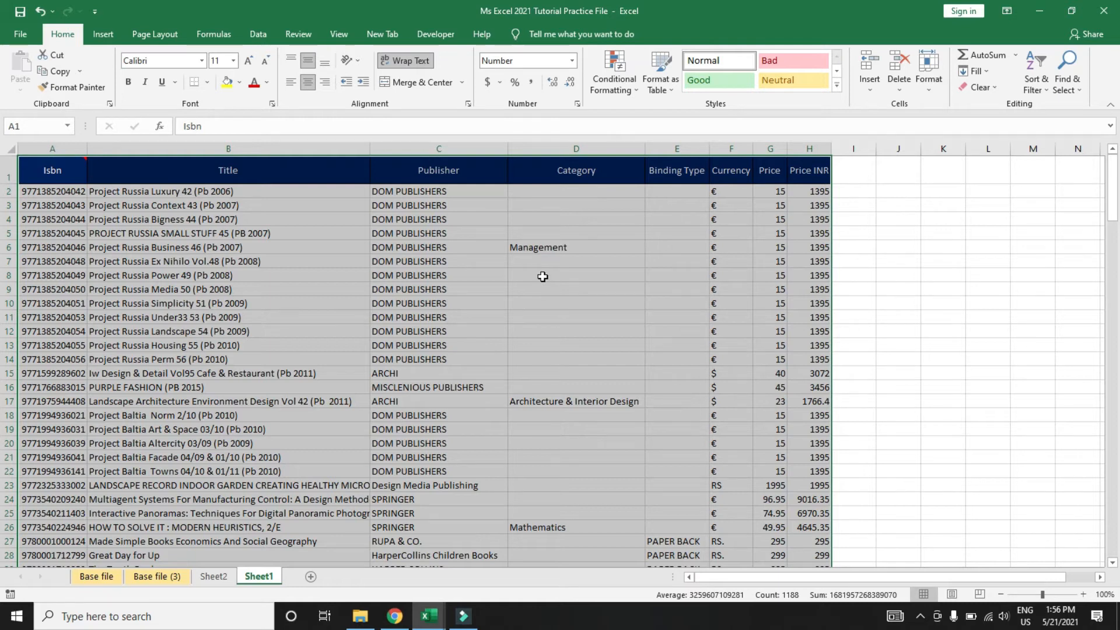
click(1065, 87)
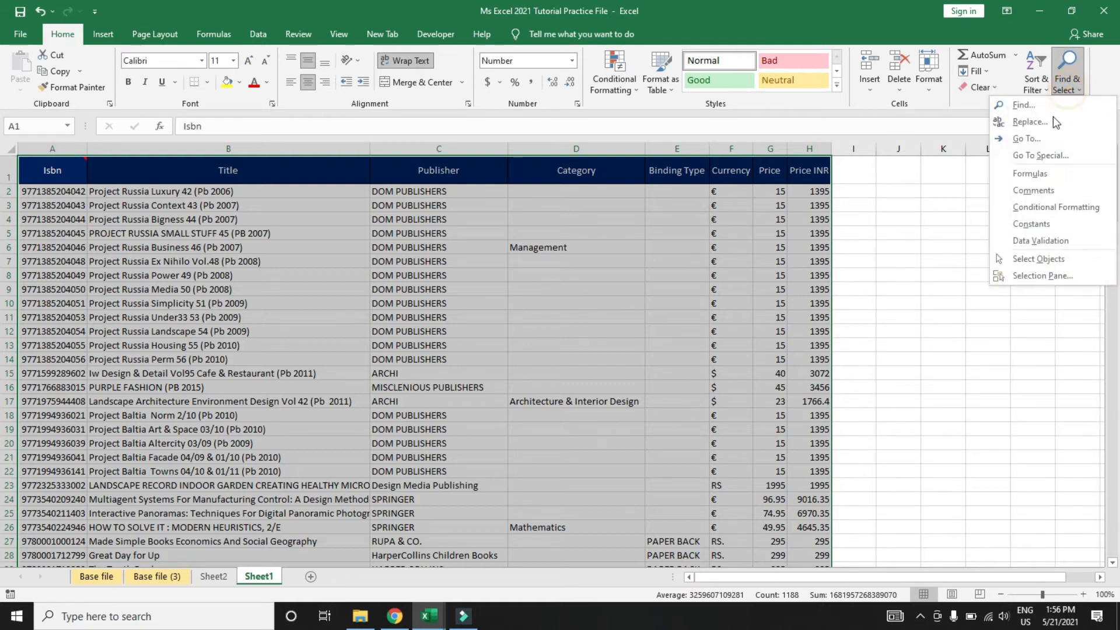
click(1038, 157)
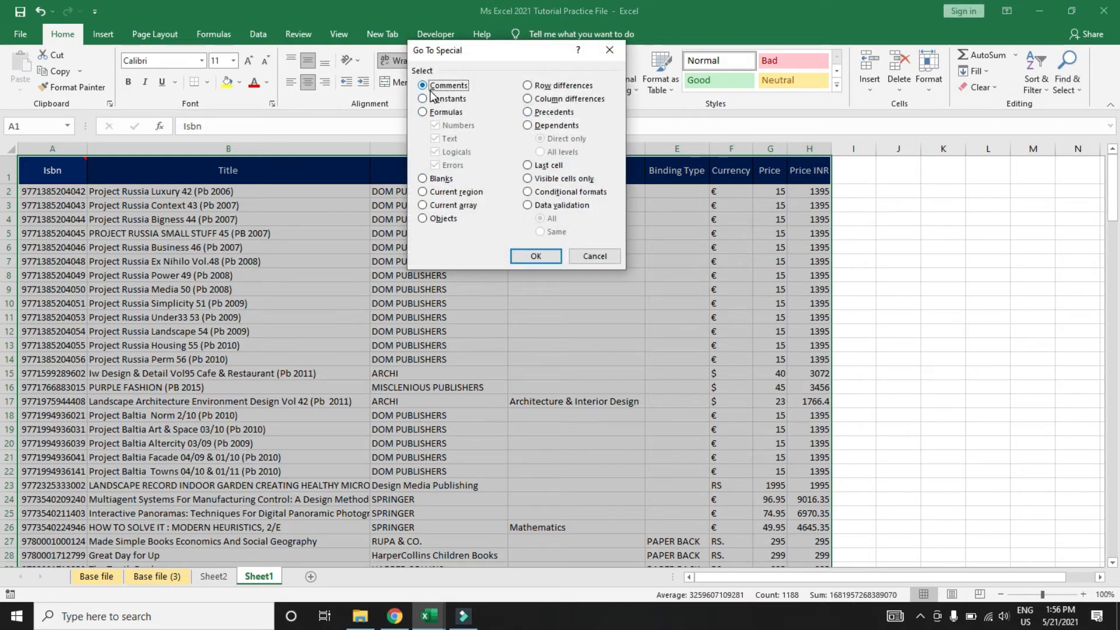
click(551, 257)
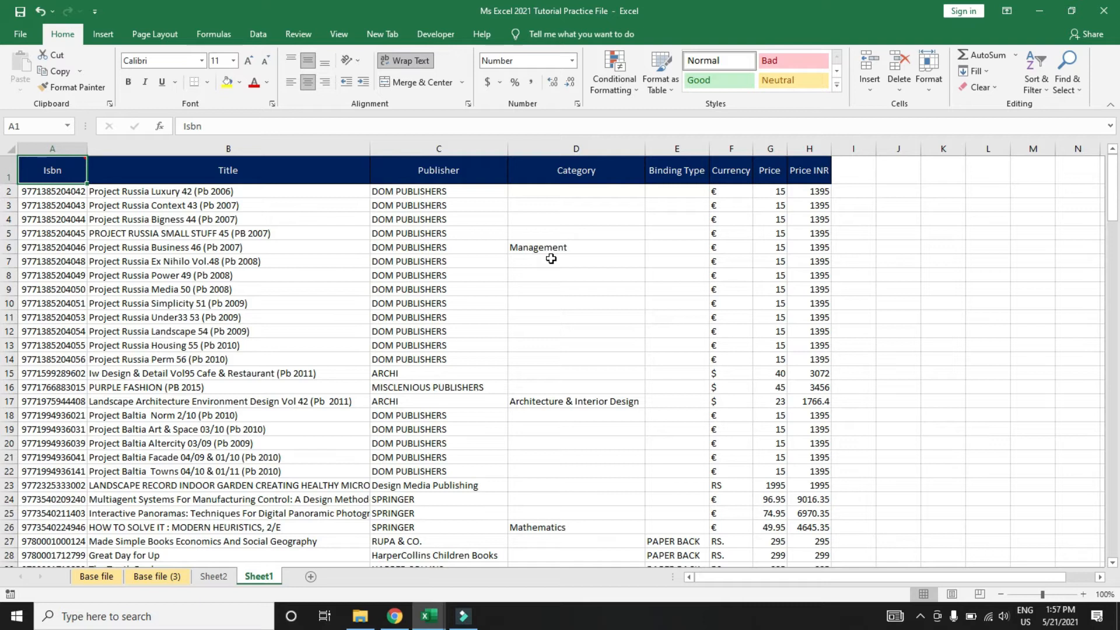
Step: Add the comment "test comment" to the Management cell D6 in the Category column
mouse_move(70, 181)
key(Down)
key(Down)
key(Down)
key(Down)
key(Down)
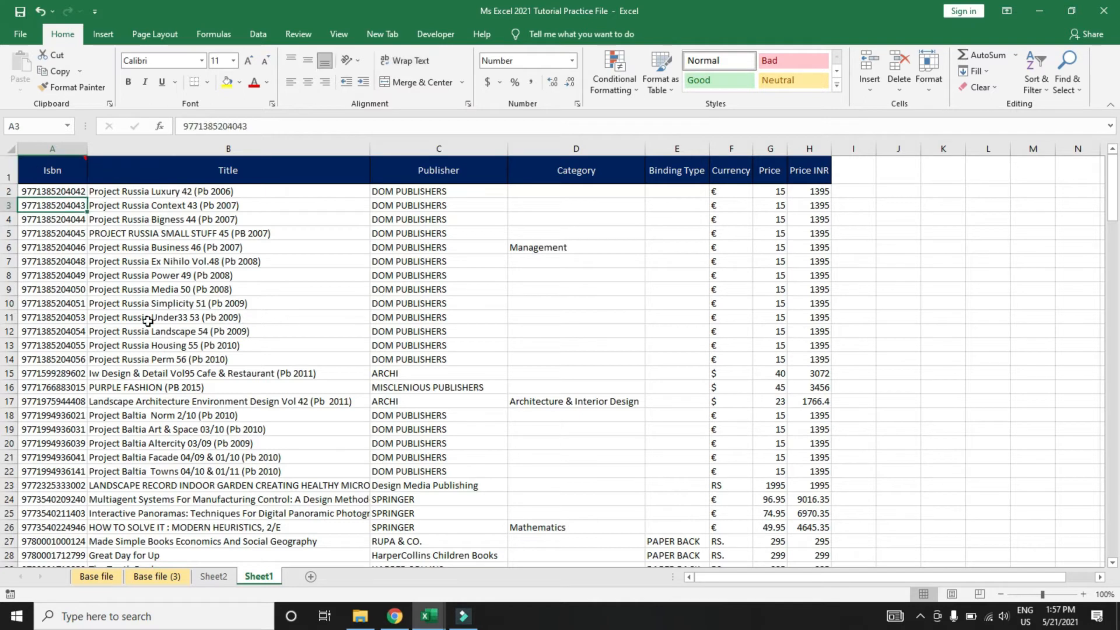
key(Right)
key(Right)
key(Down)
key(Right)
key(Up)
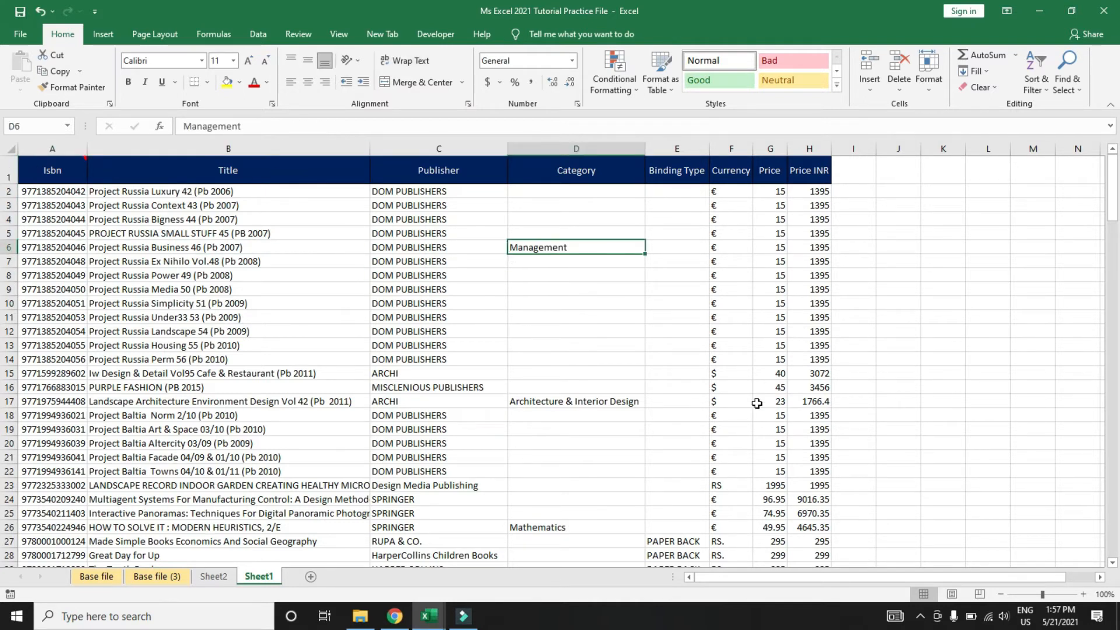
right_click(583, 247)
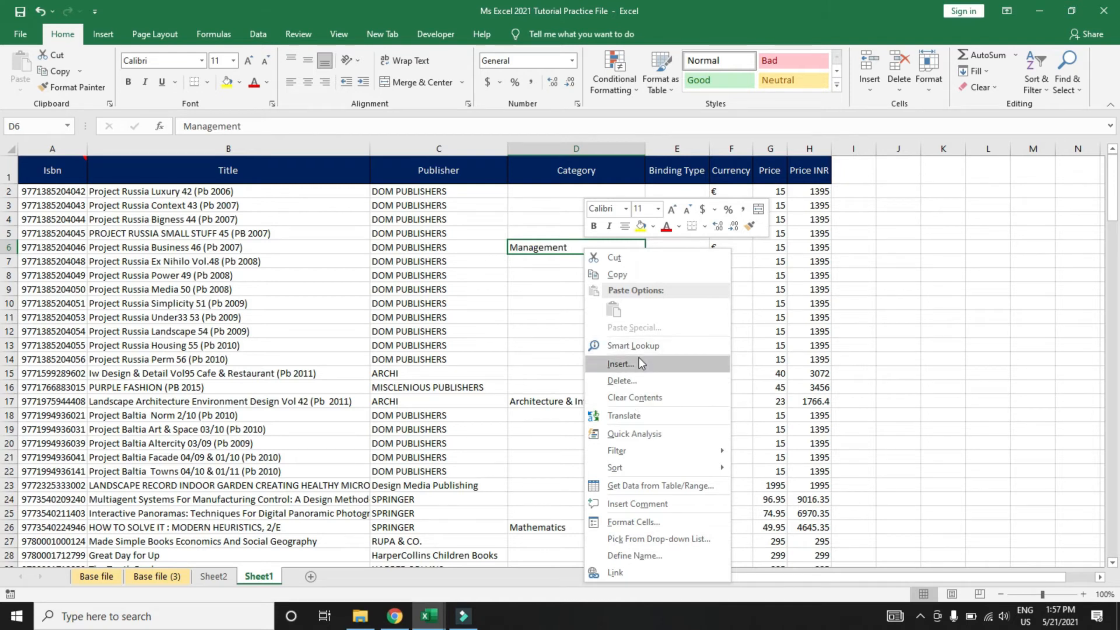
click(661, 510)
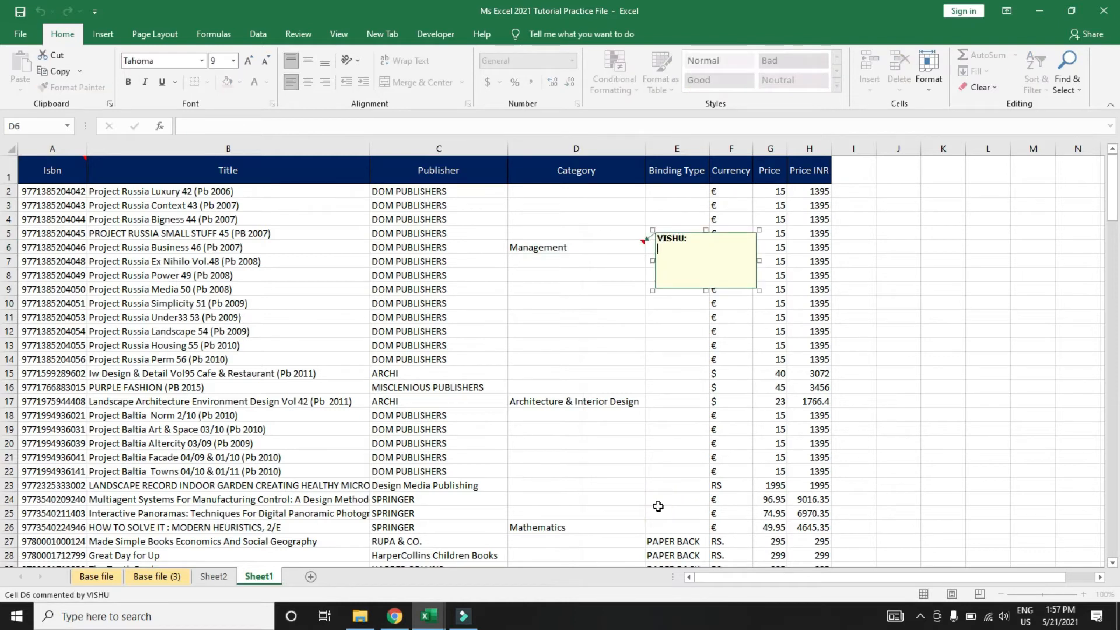
text(test comment)
key(Return)
click(533, 314)
Step: Select the whole table and use Go To Special with the Comments option to pick all commented cells
key(Up)
key(Up)
key(ctrl+a)
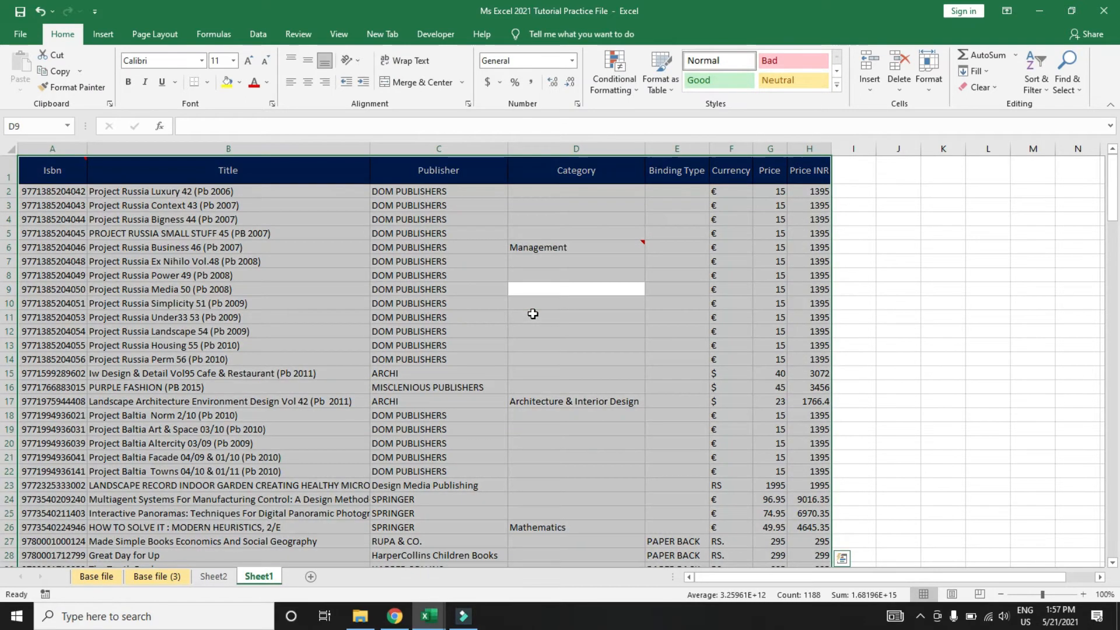
click(1078, 82)
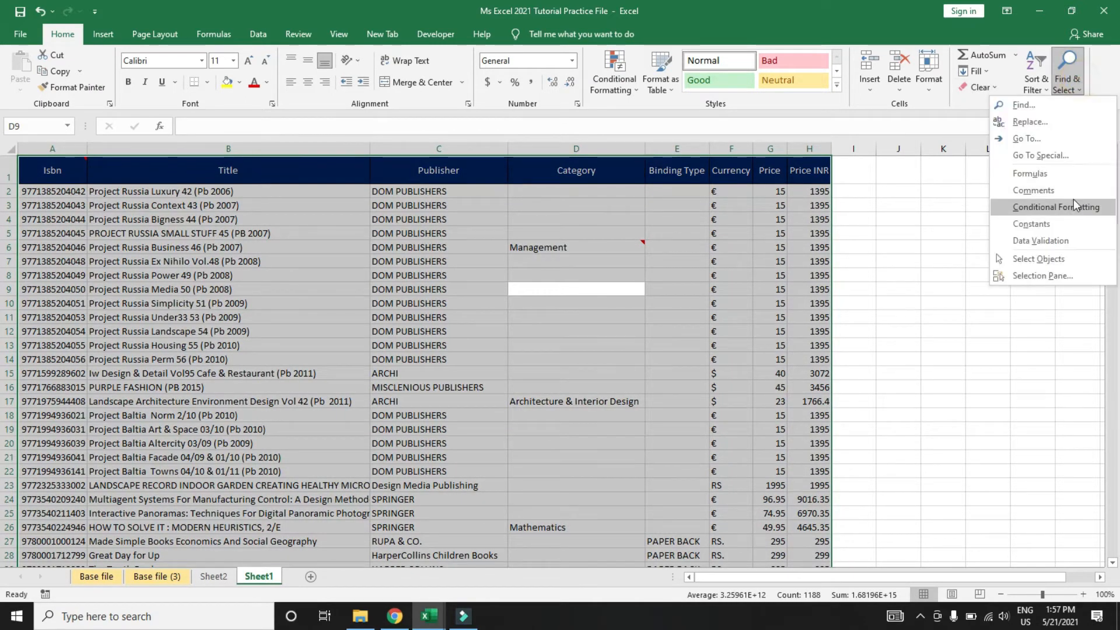
click(1069, 154)
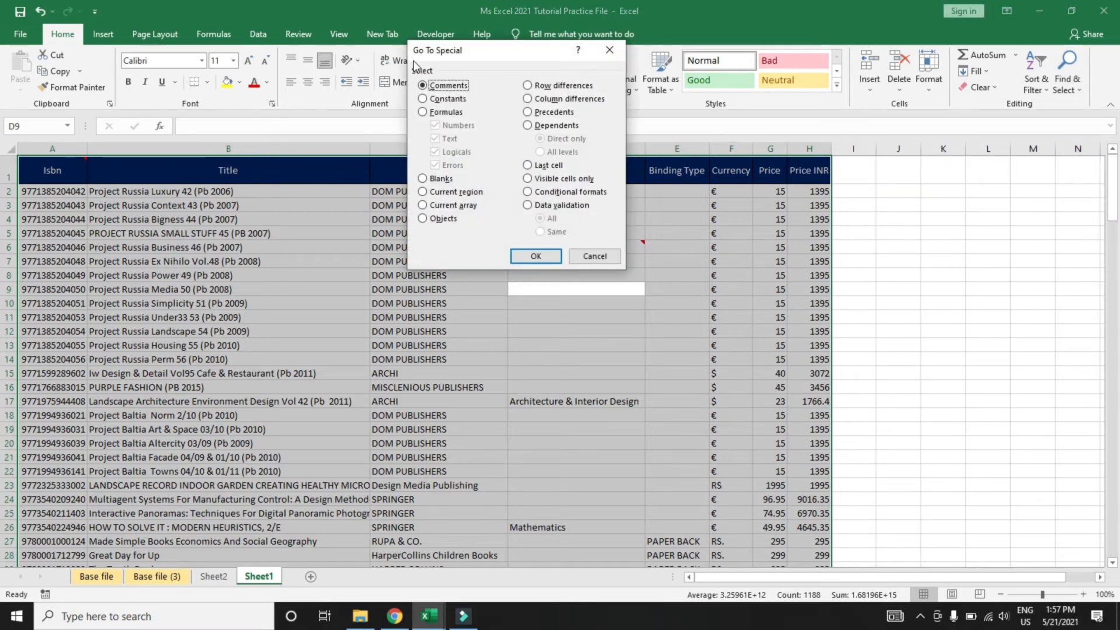
click(549, 252)
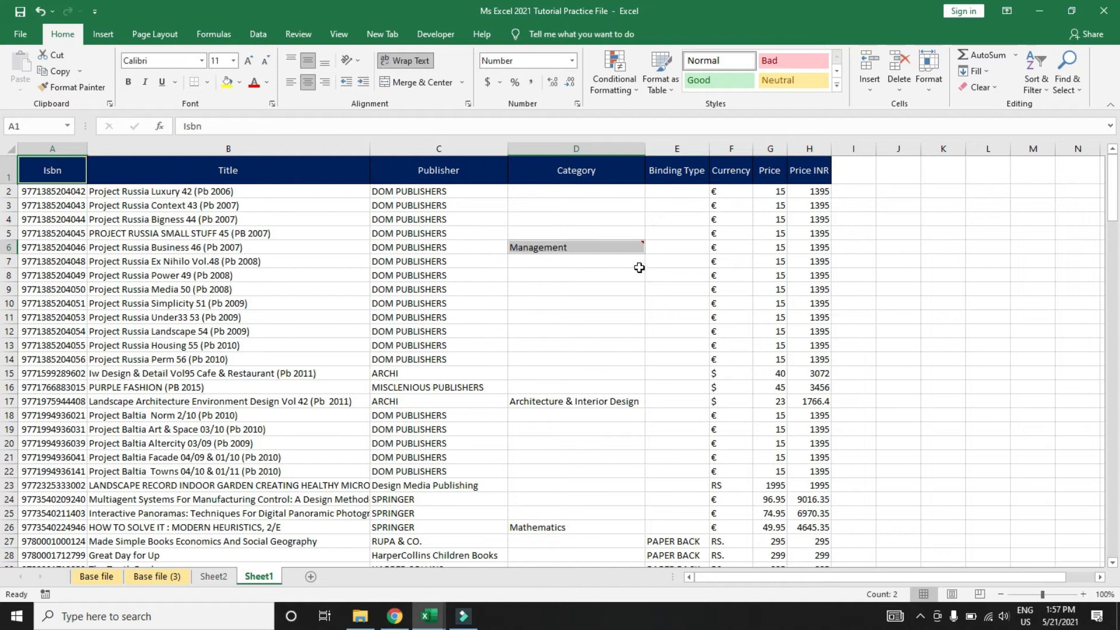
Step: Fill the selected commented cells with a light gold theme color and return to cell A1
click(239, 81)
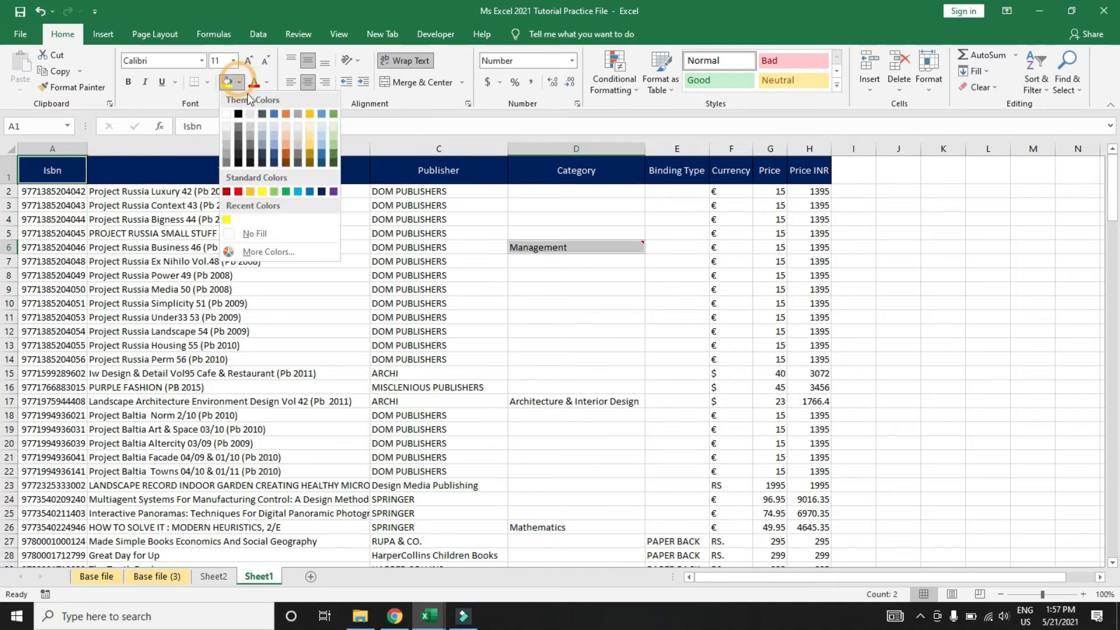
click(310, 134)
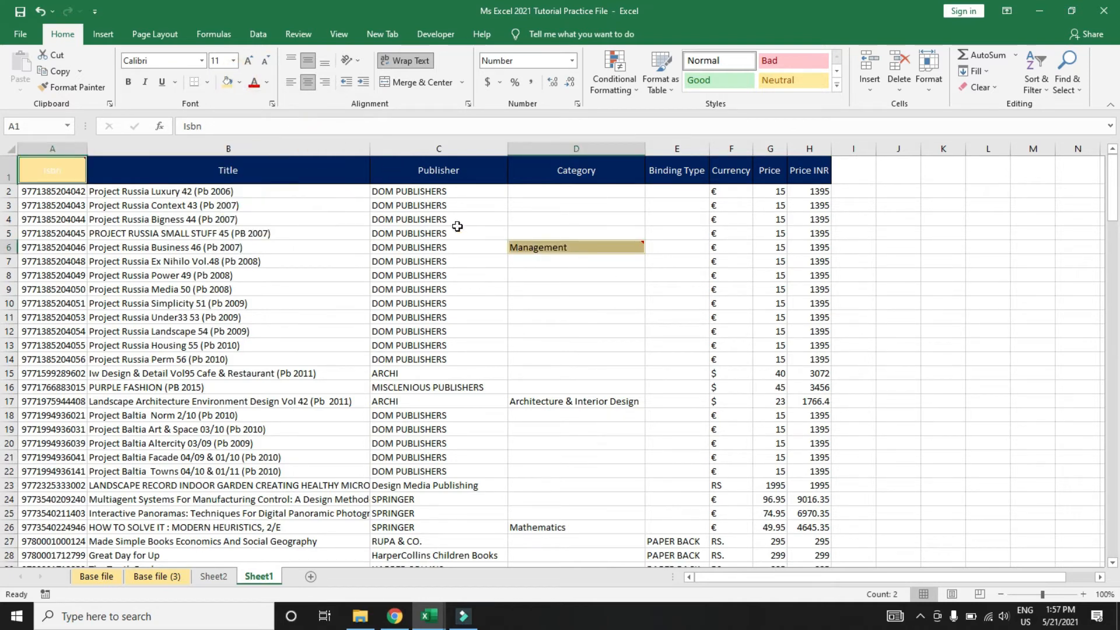
click(492, 300)
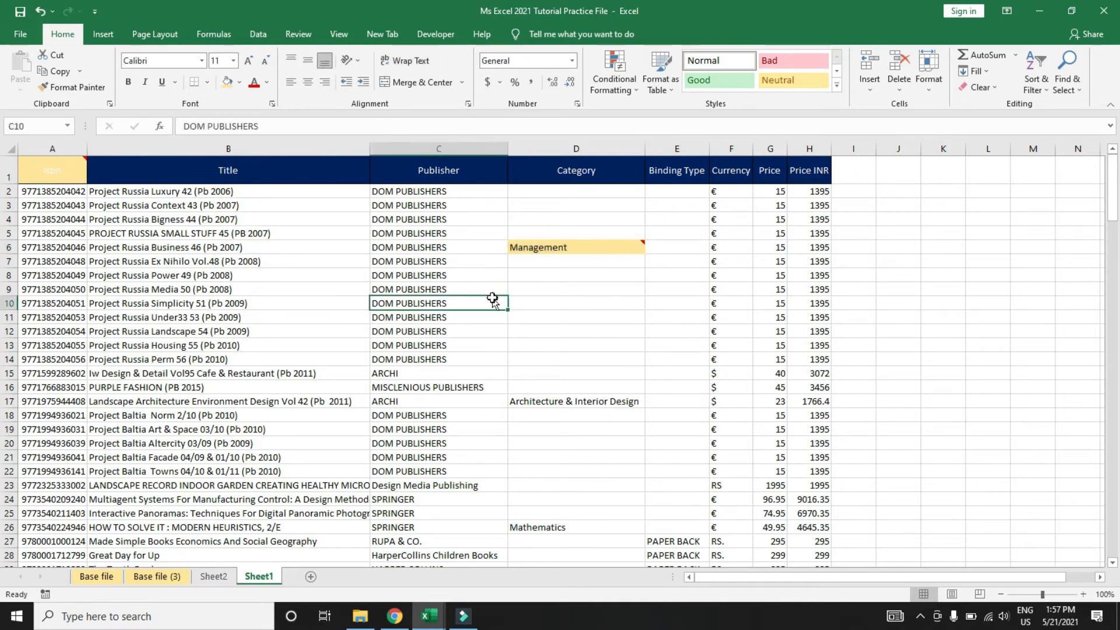
key(ctrl+Left)
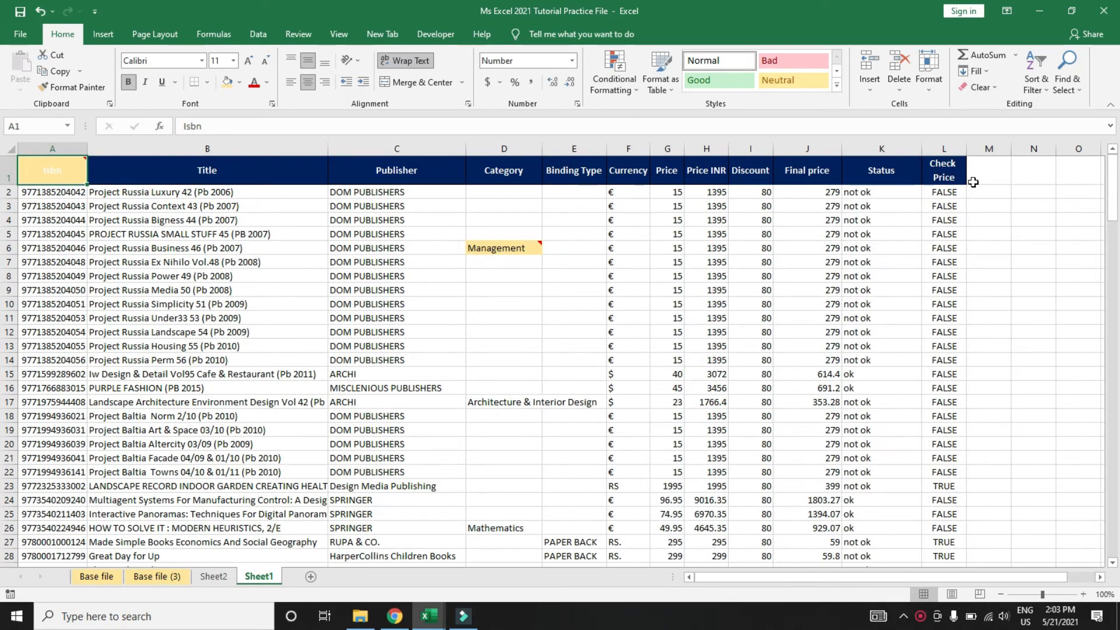
Step: Use Go To Special to select only constants that are numbers, excluding text, logicals and errors
click(1036, 84)
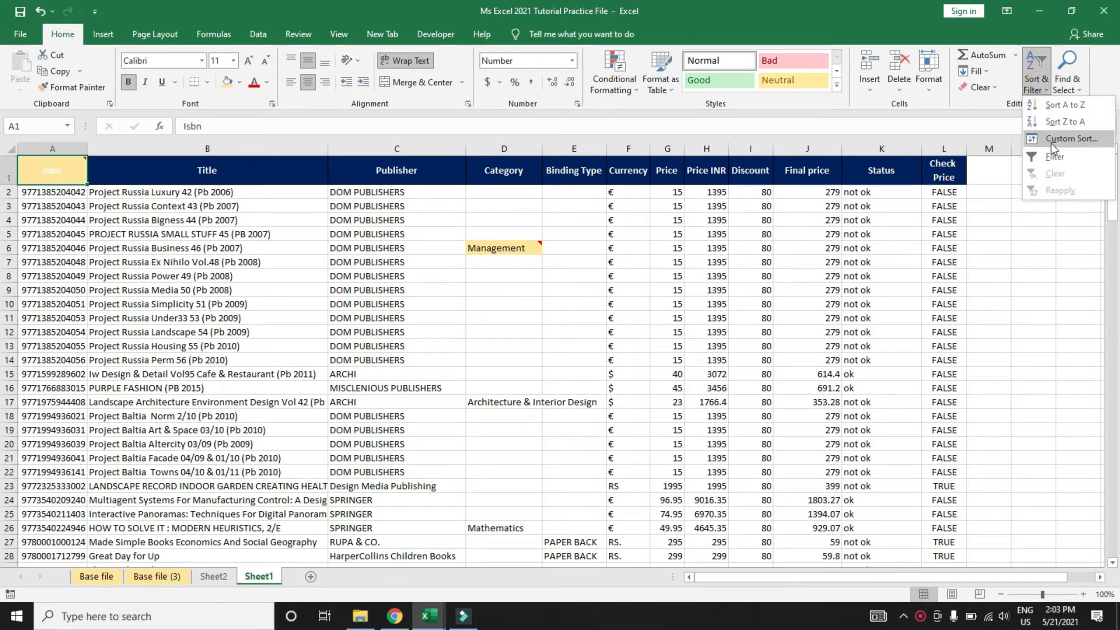
click(1078, 73)
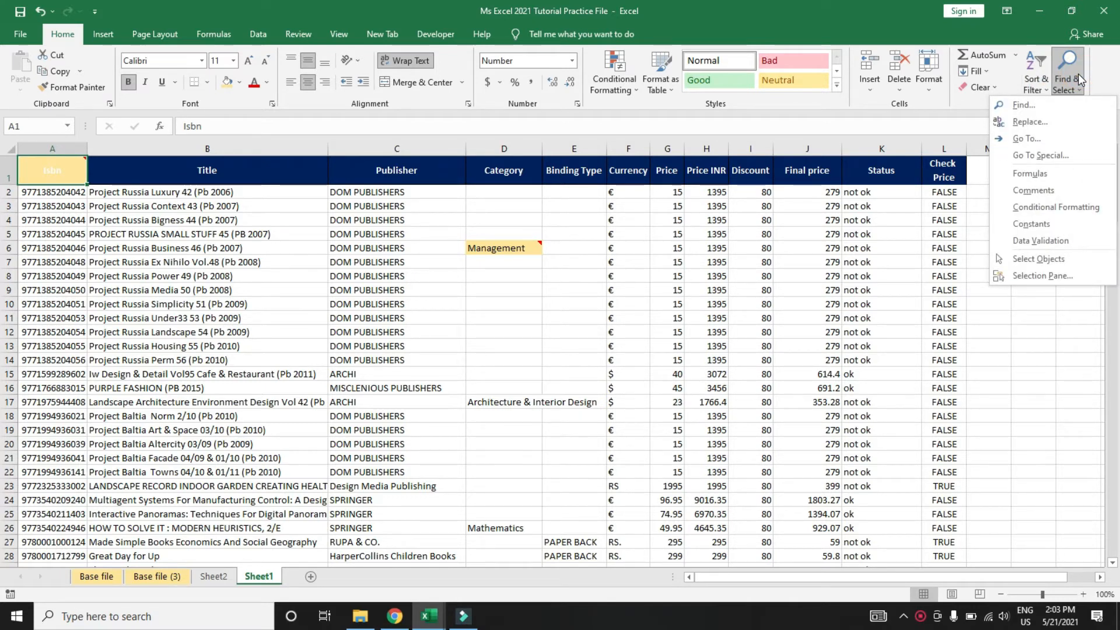
click(1038, 155)
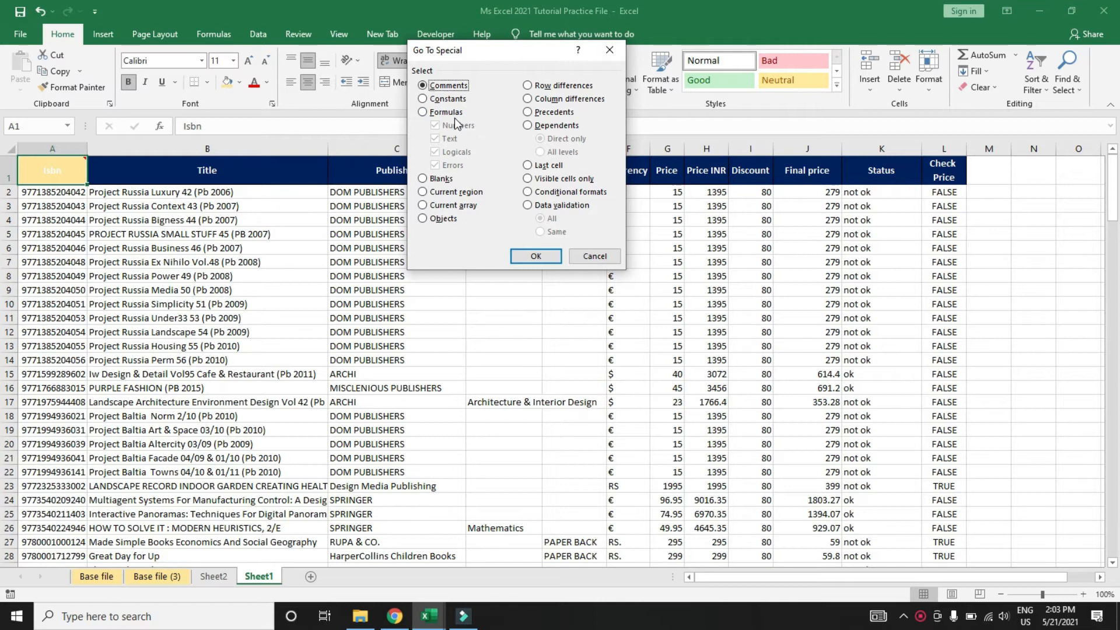
click(427, 101)
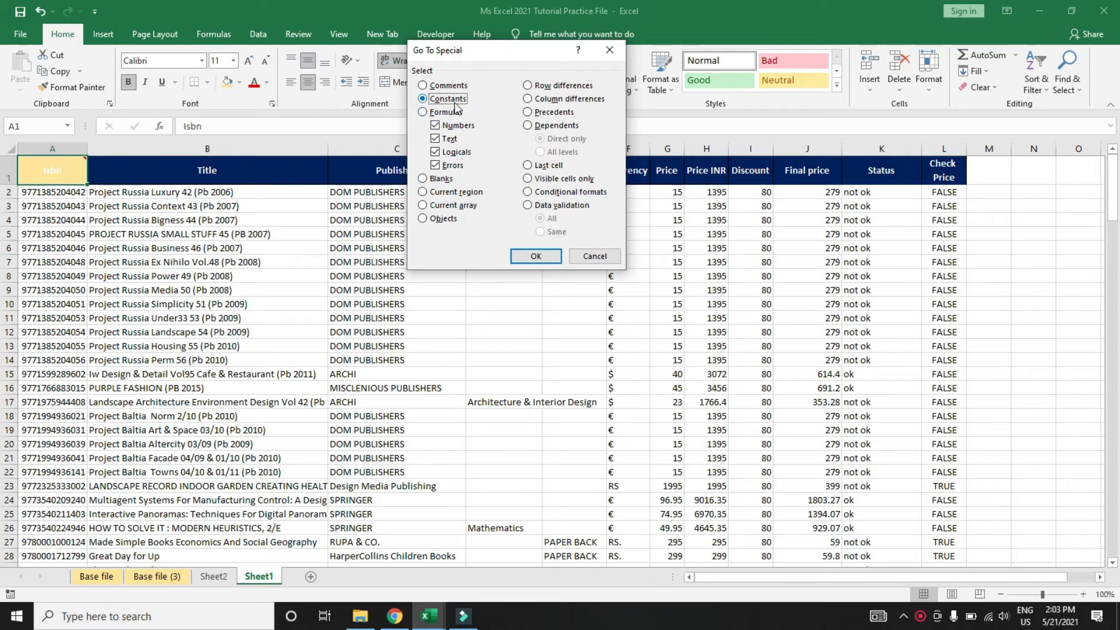
click(435, 138)
click(435, 152)
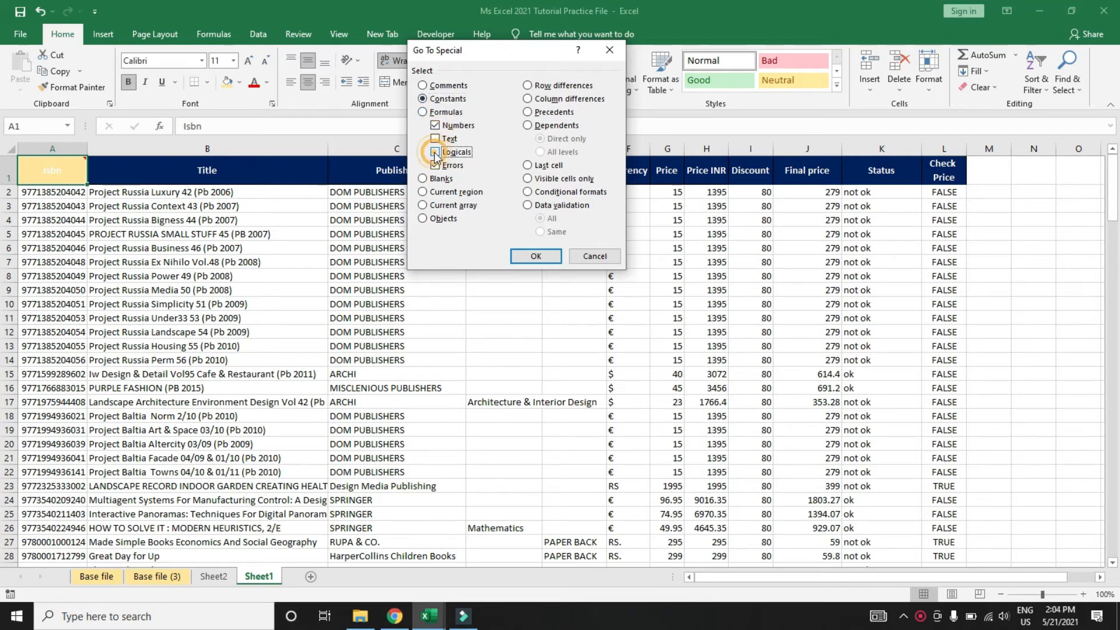
click(436, 166)
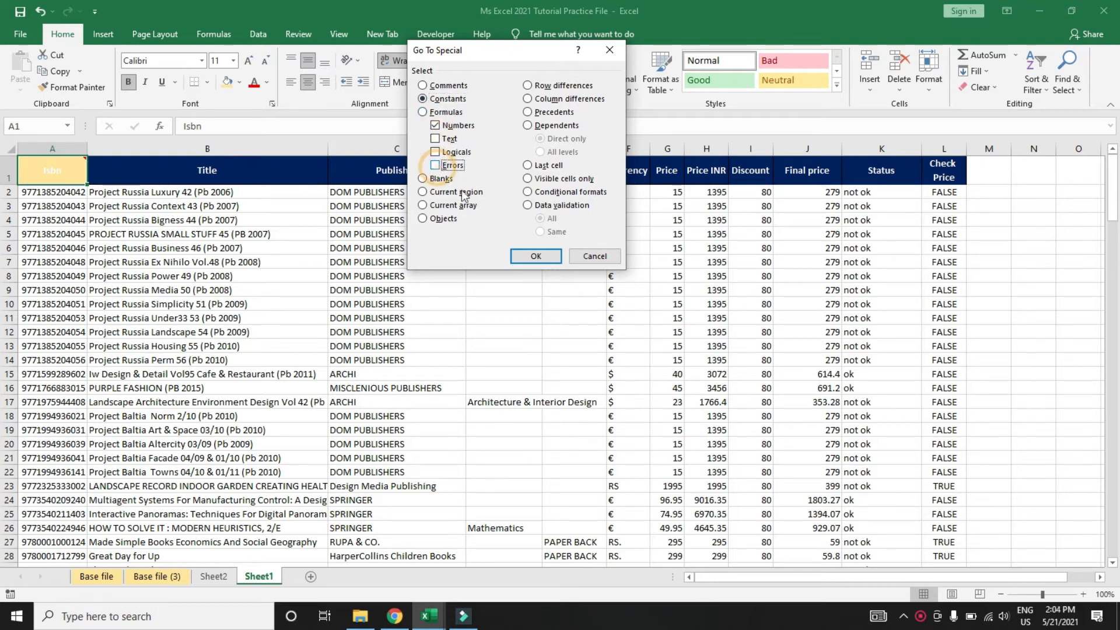
click(537, 257)
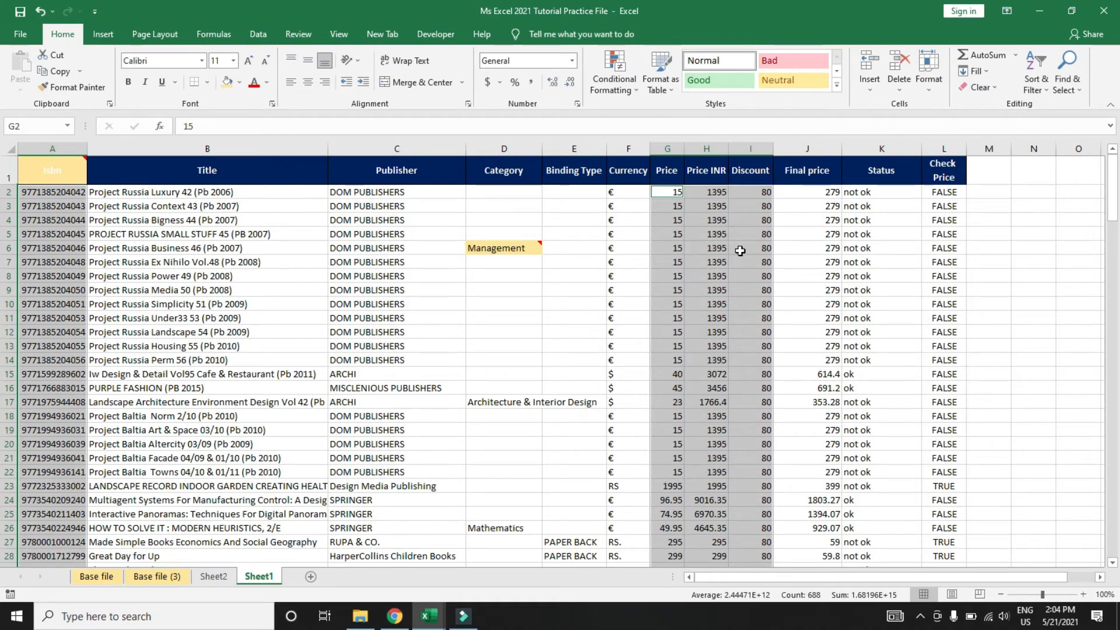
Step: Examine the cell contents of the Discount and Final price columns to tell constants from formulas
key(Right)
key(Right)
key(Down)
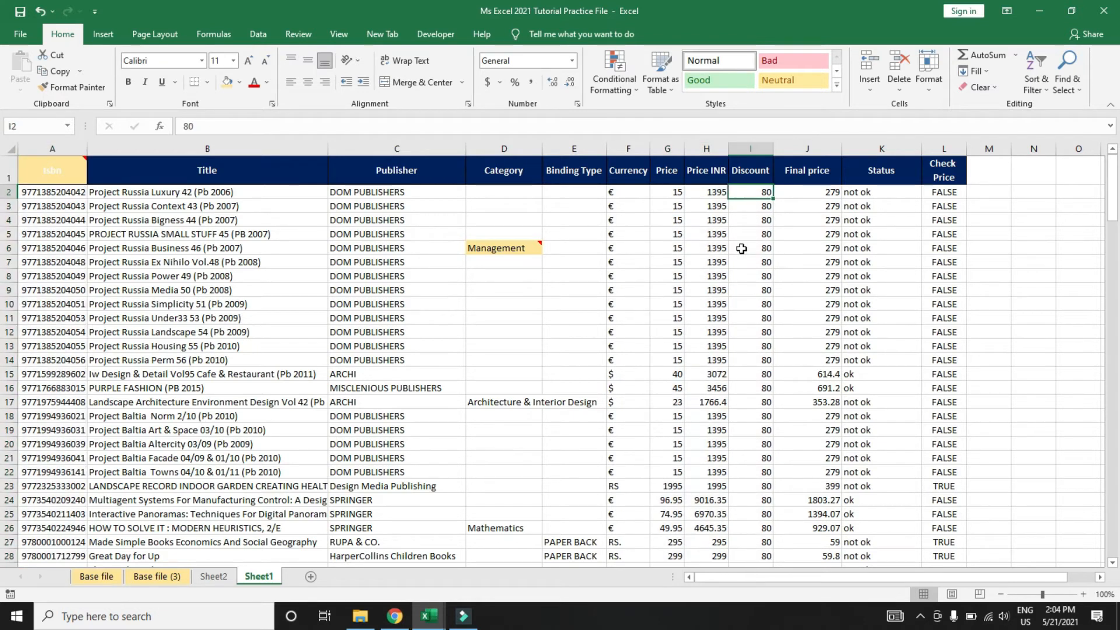
key(Down)
key(Down)
key(Down)
key(Down)
key(Down)
key(Up)
key(Up)
key(Up)
key(Up)
key(Up)
key(Down)
key(Down)
key(Up)
key(Right)
key(Up)
key(Down)
key(Down)
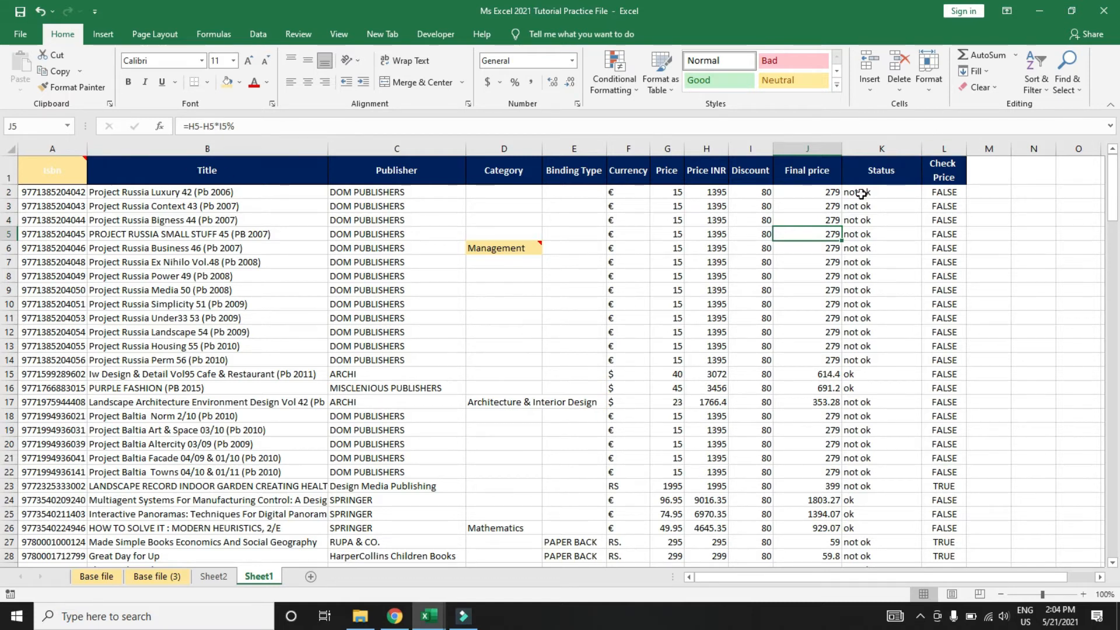
Step: Use Go To Special to select only constants that are text, excluding numbers, logicals and errors
key(ctrl+g)
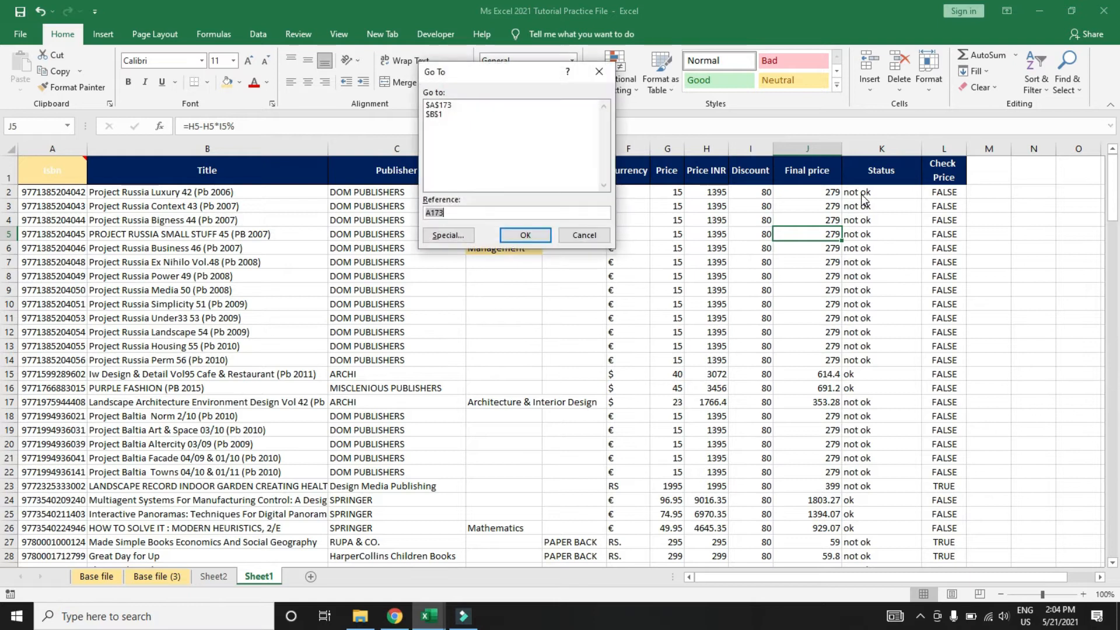
click(441, 239)
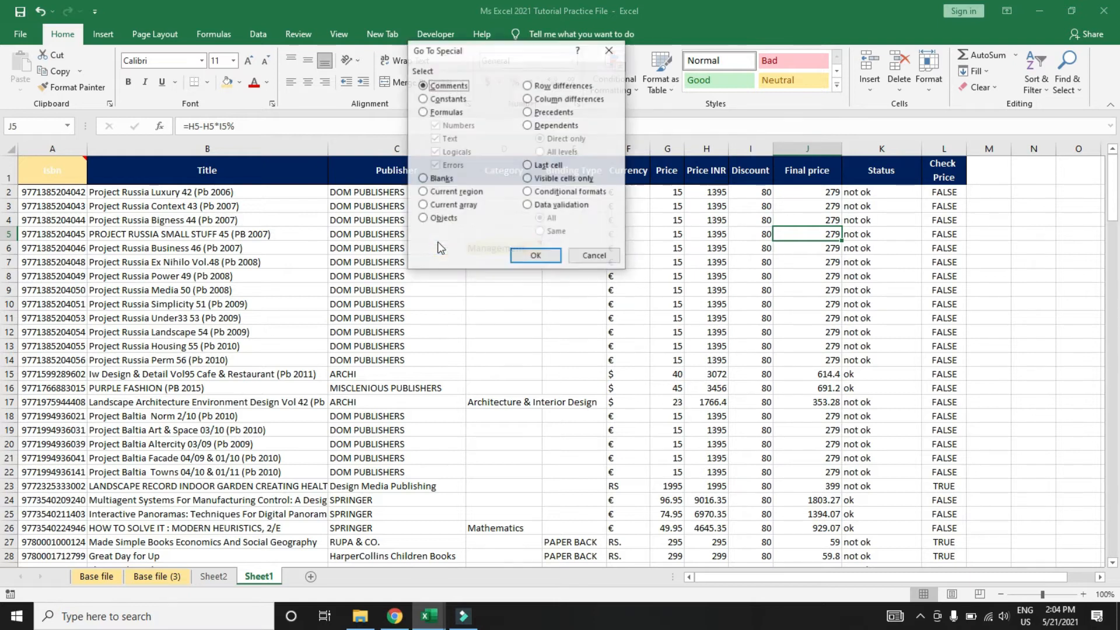
click(430, 100)
click(435, 125)
click(435, 139)
click(435, 152)
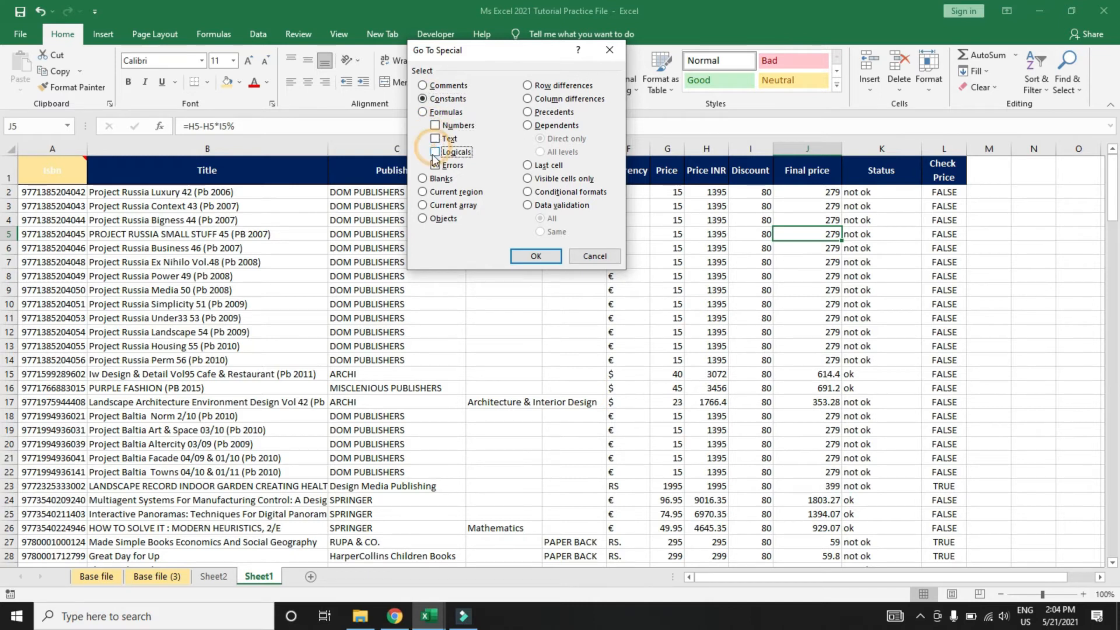
click(435, 165)
click(435, 139)
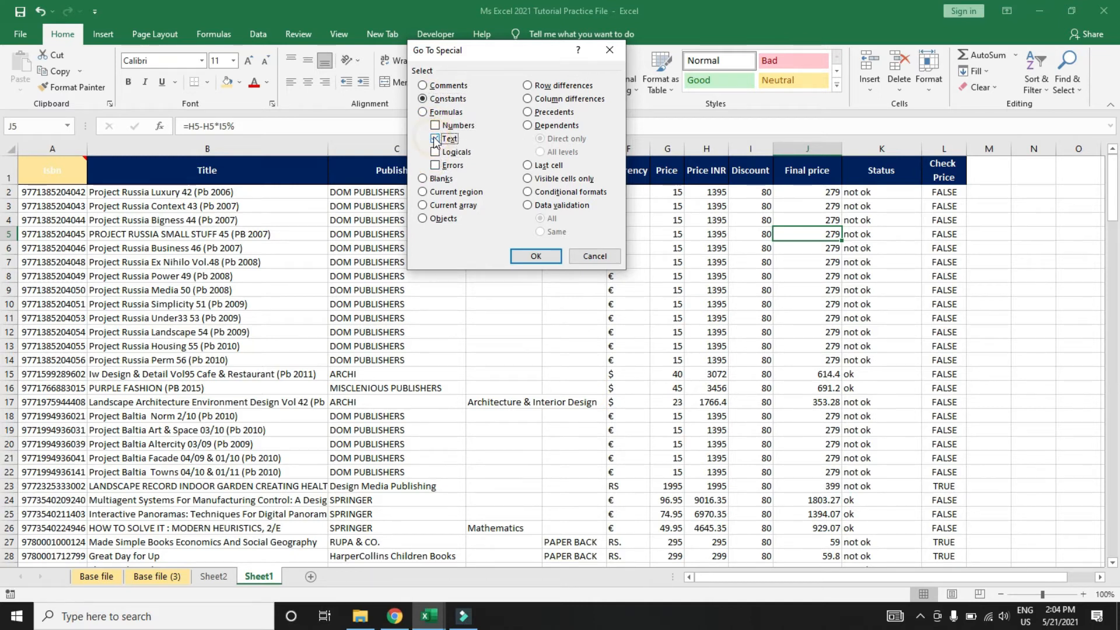
click(538, 256)
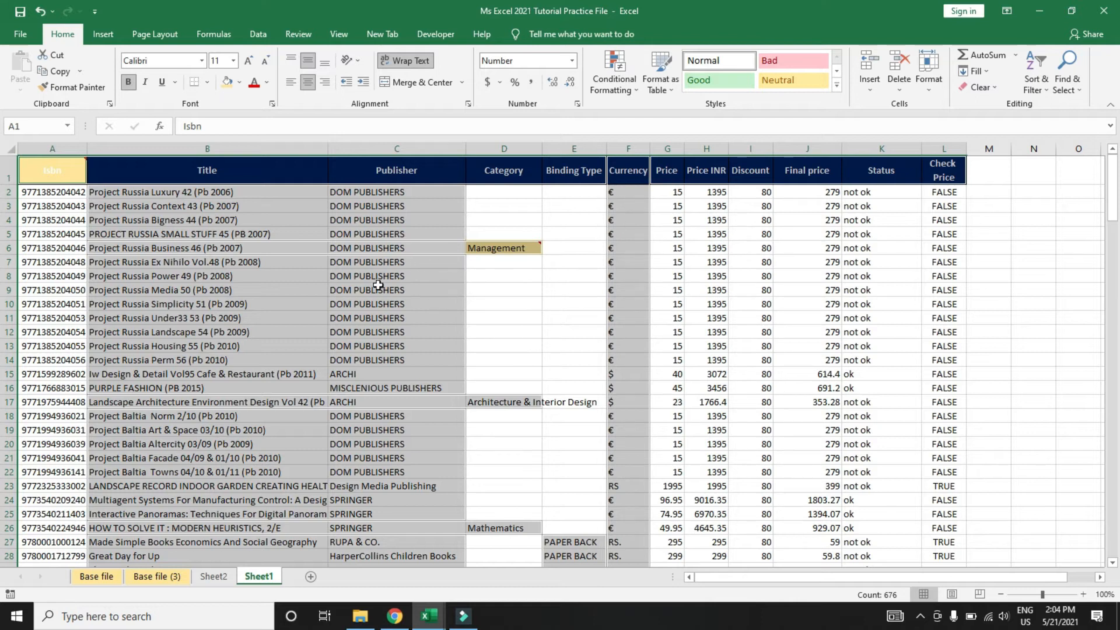
Step: Use Go To Special on the whole table to select only formulas returning logicals, excluding numbers, text and errors
click(863, 214)
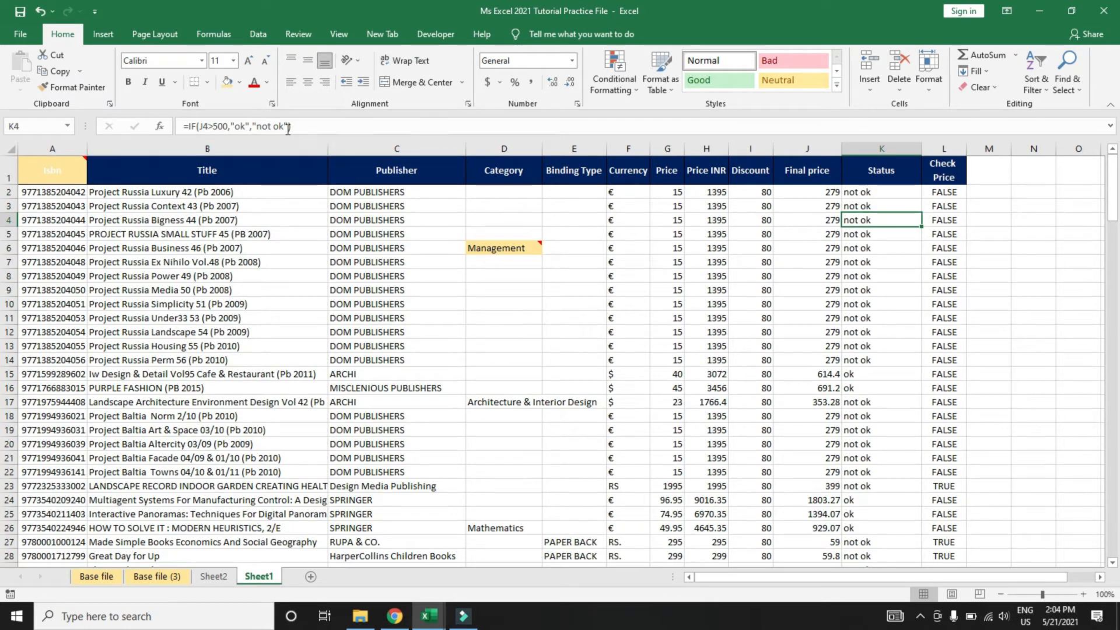
key(ctrl+a)
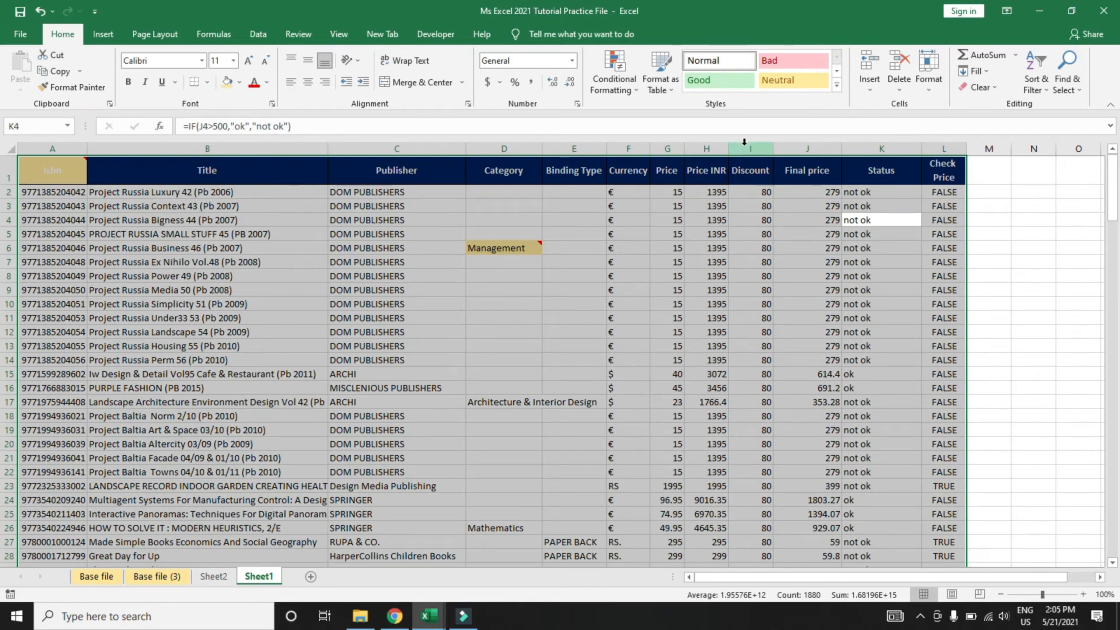
key(ctrl+g)
click(449, 235)
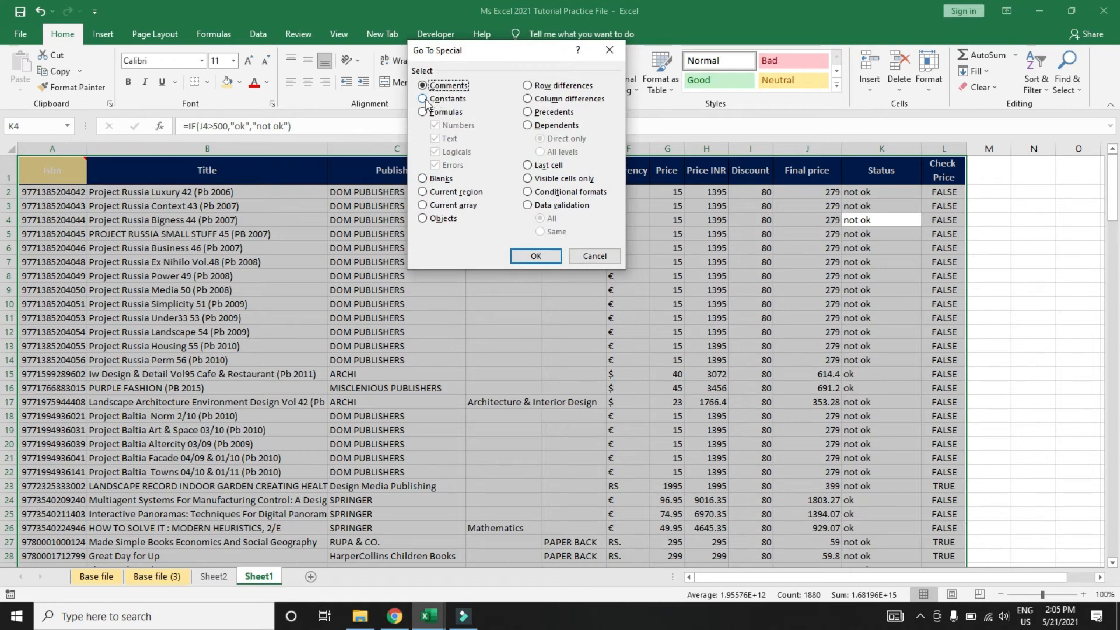
click(432, 100)
click(426, 111)
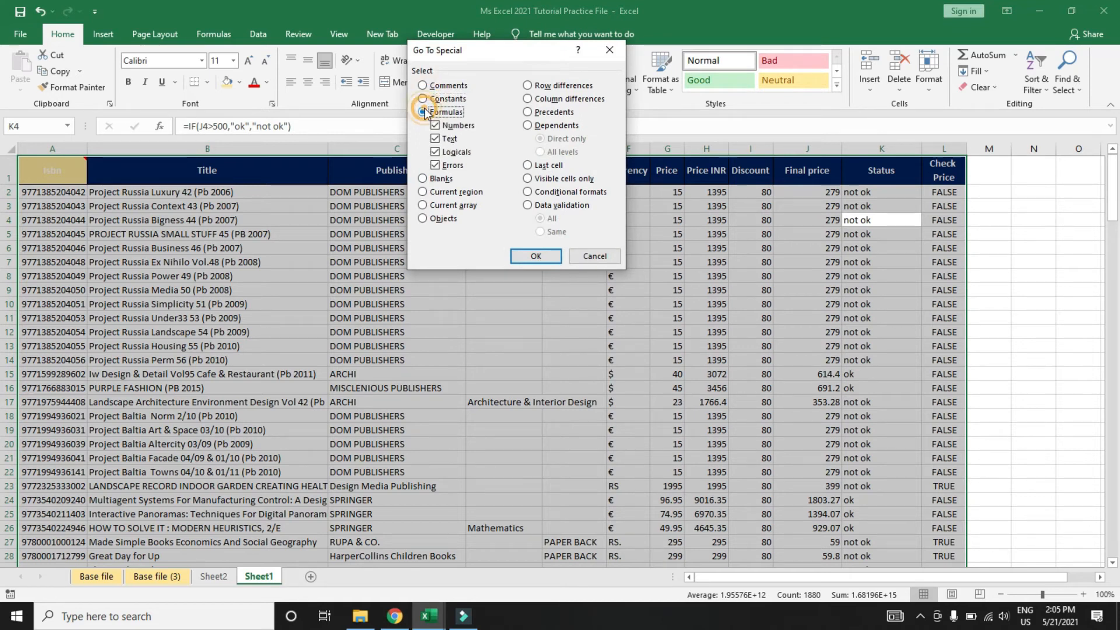
click(438, 126)
click(435, 139)
click(435, 152)
click(435, 166)
click(435, 152)
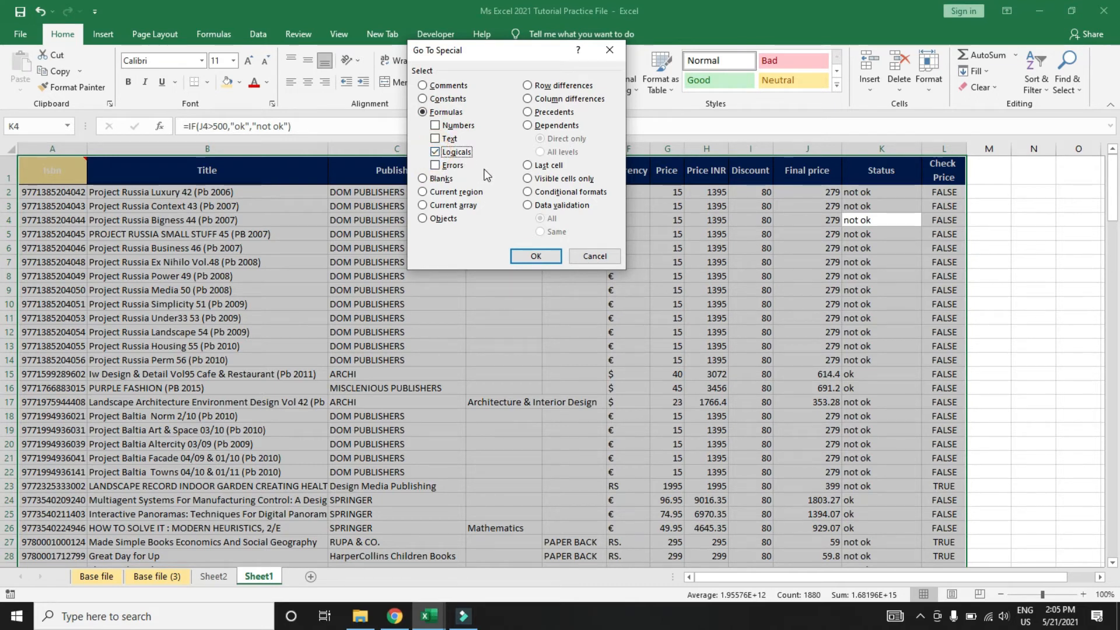
click(536, 255)
mouse_move(536, 252)
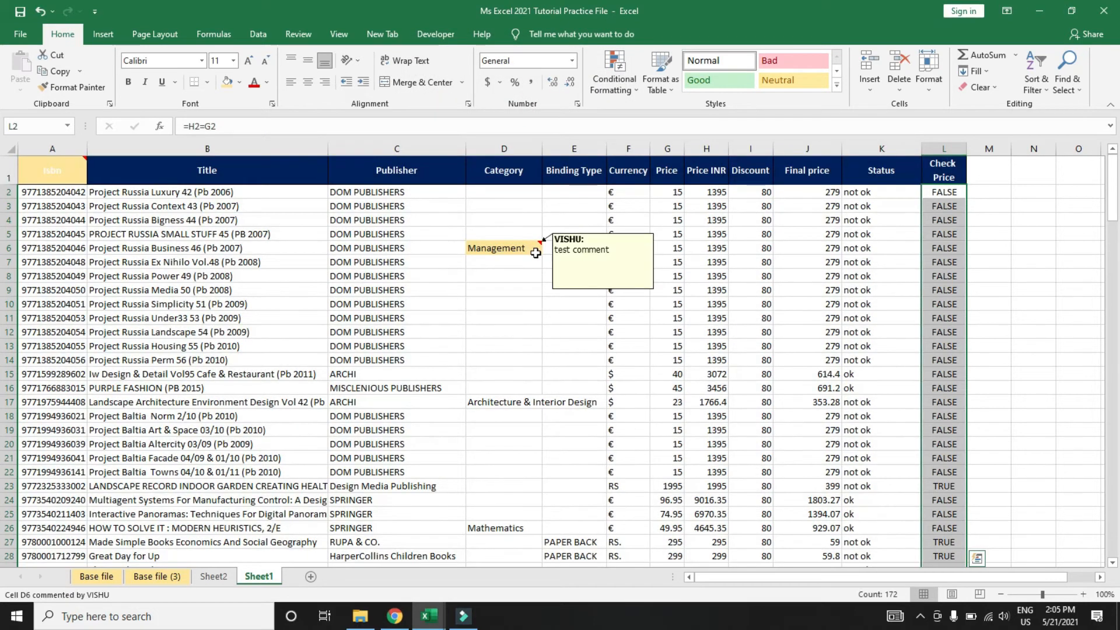
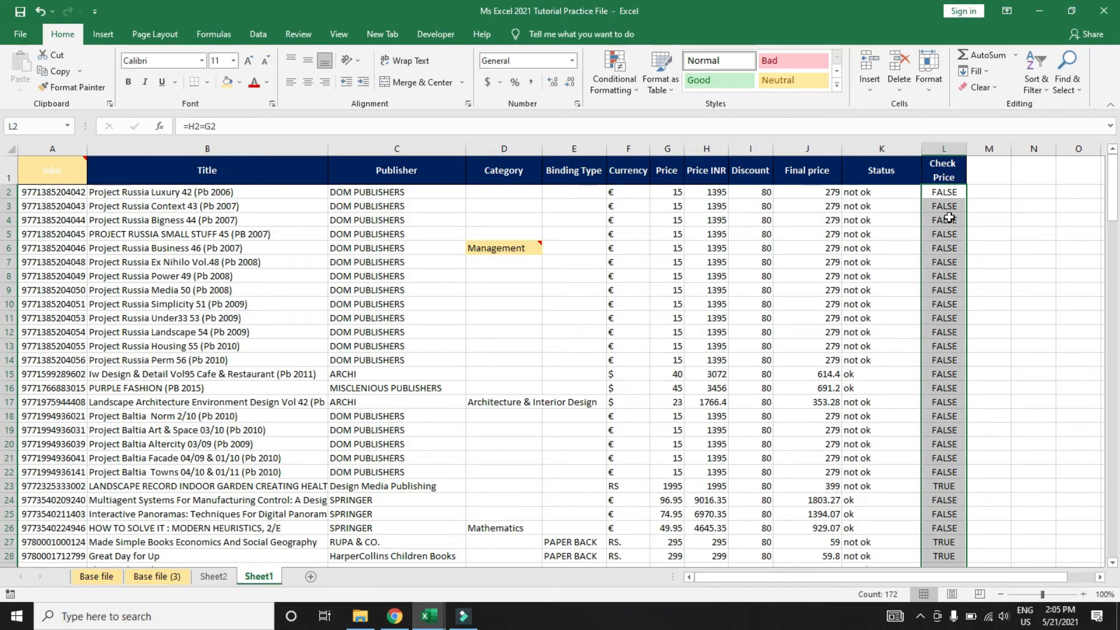
Step: Use Go To Special to look for formulas returning only errors, excluding numbers, text and logicals
key(ctrl+g)
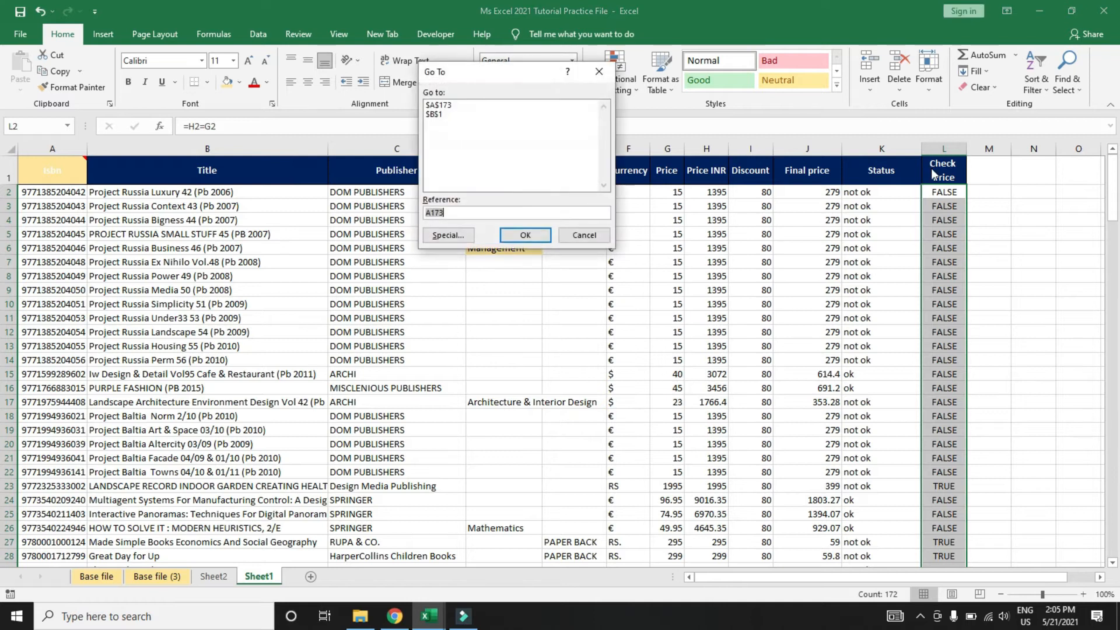
click(444, 234)
click(423, 112)
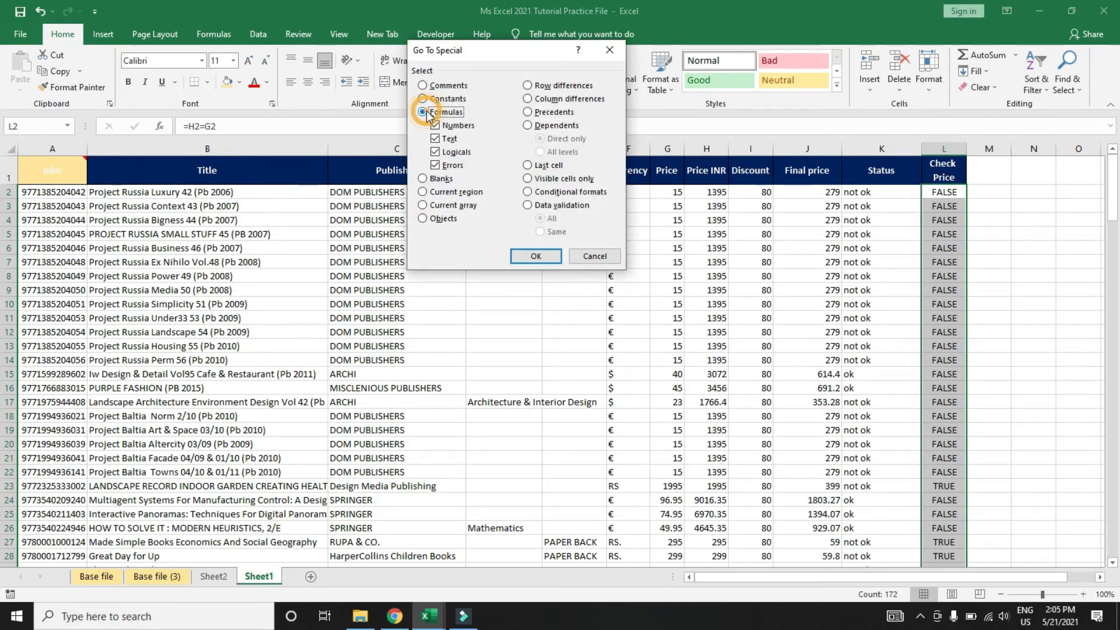
click(435, 126)
click(435, 138)
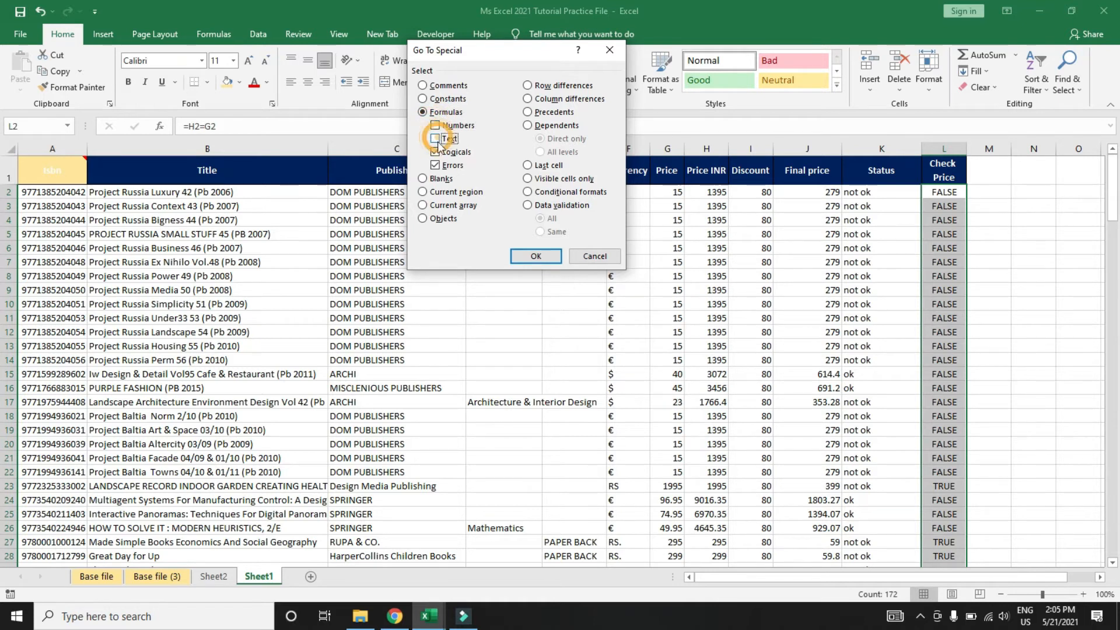
click(436, 152)
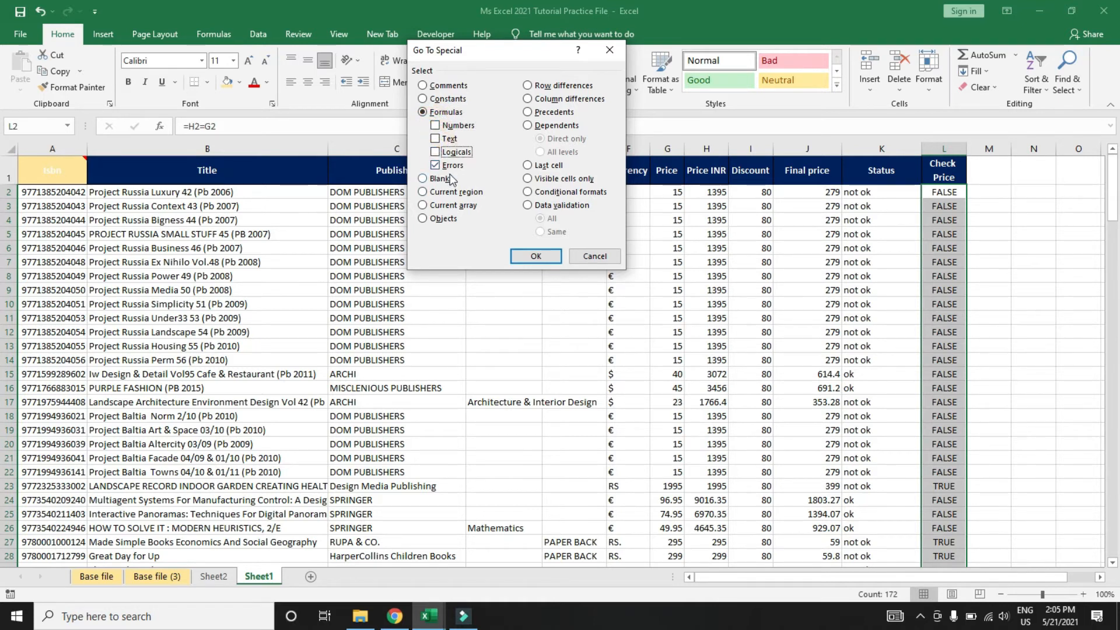
click(535, 257)
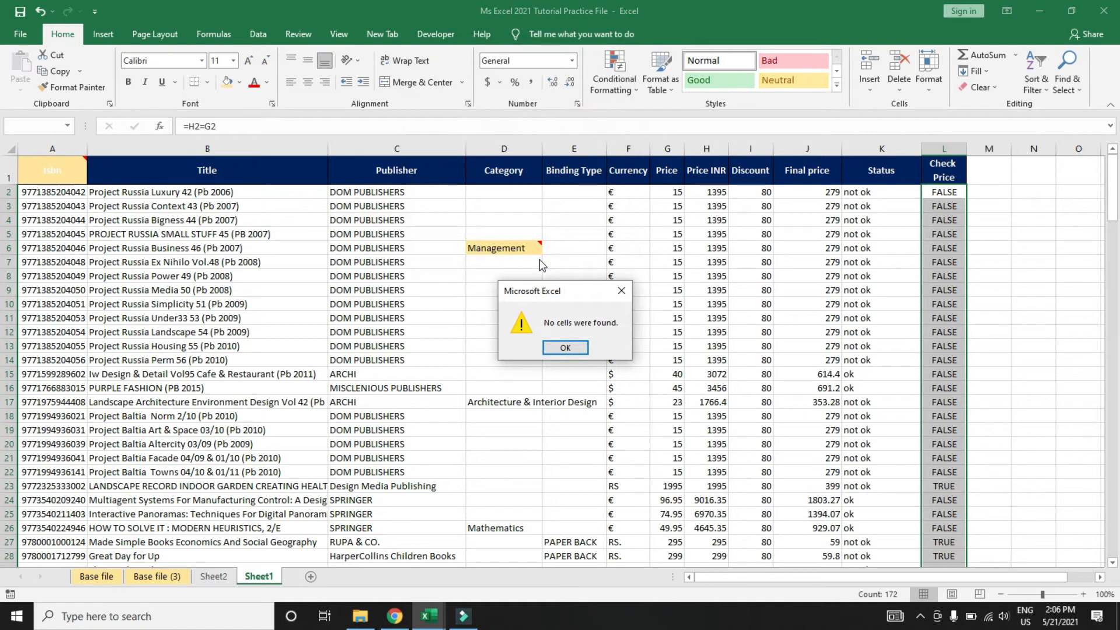
key(Return)
Step: Return to cell A1 and use Go To Special to select all blank cells in the price sheet
key(Up)
key(Left)
key(Left)
key(Left)
key(Left)
key(Left)
key(Left)
key(Left)
key(Left)
key(Left)
key(Left)
key(Left)
key(ctrl+shift+End)
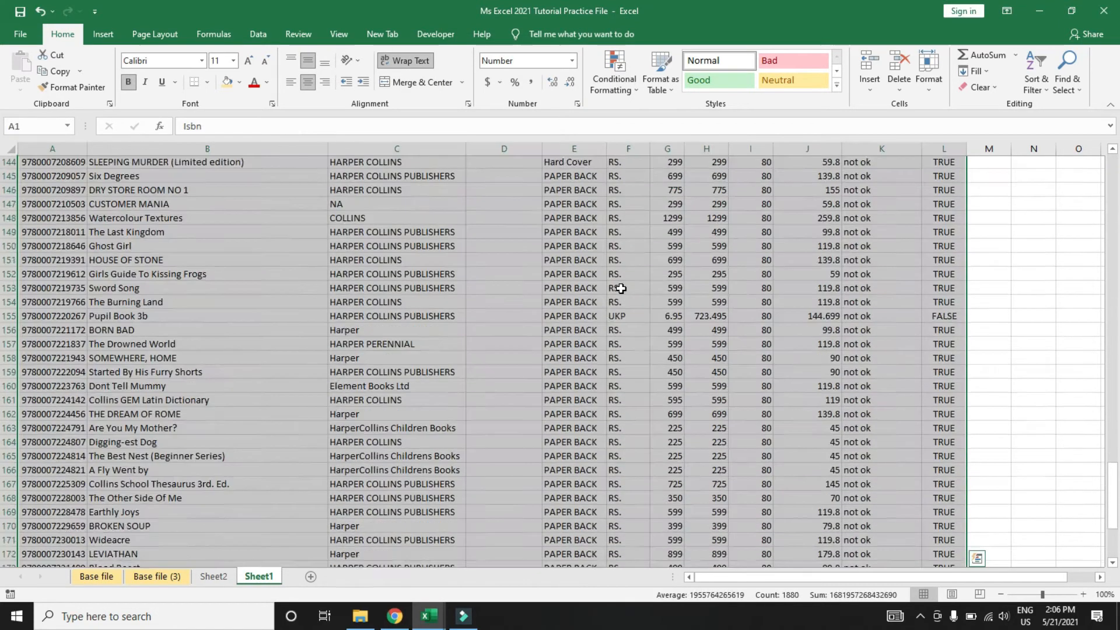
key(ctrl+Home)
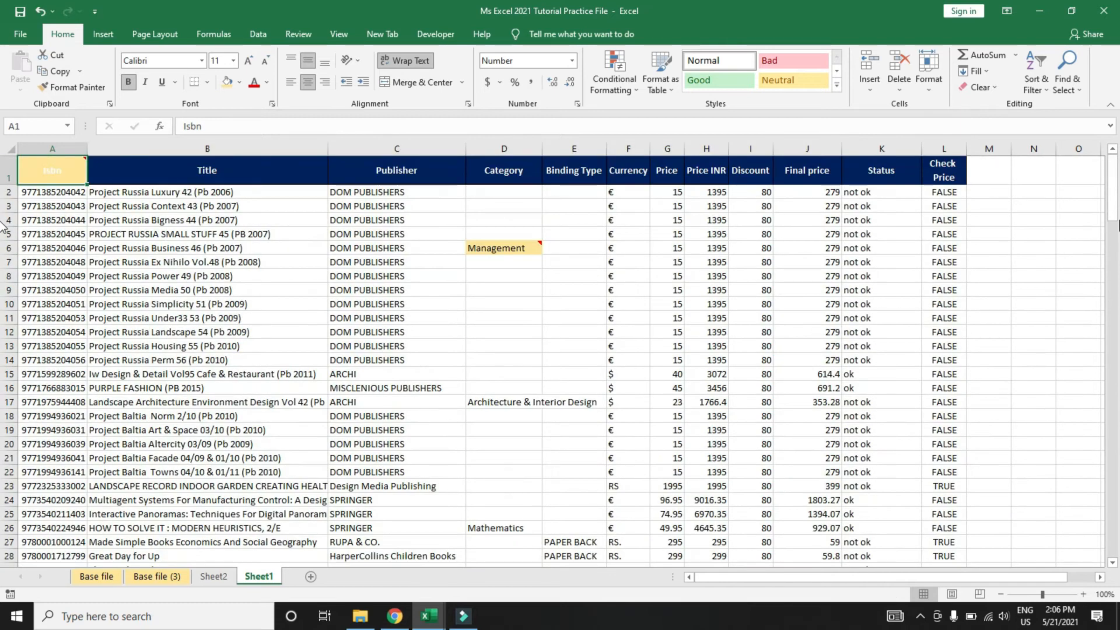
key(ctrl+g)
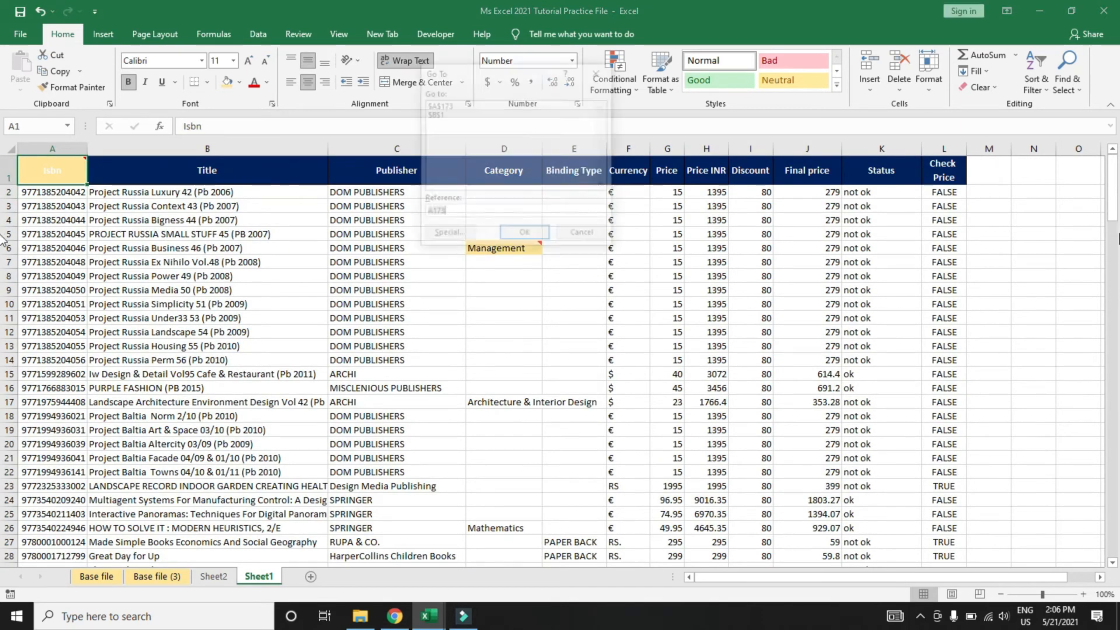
click(453, 235)
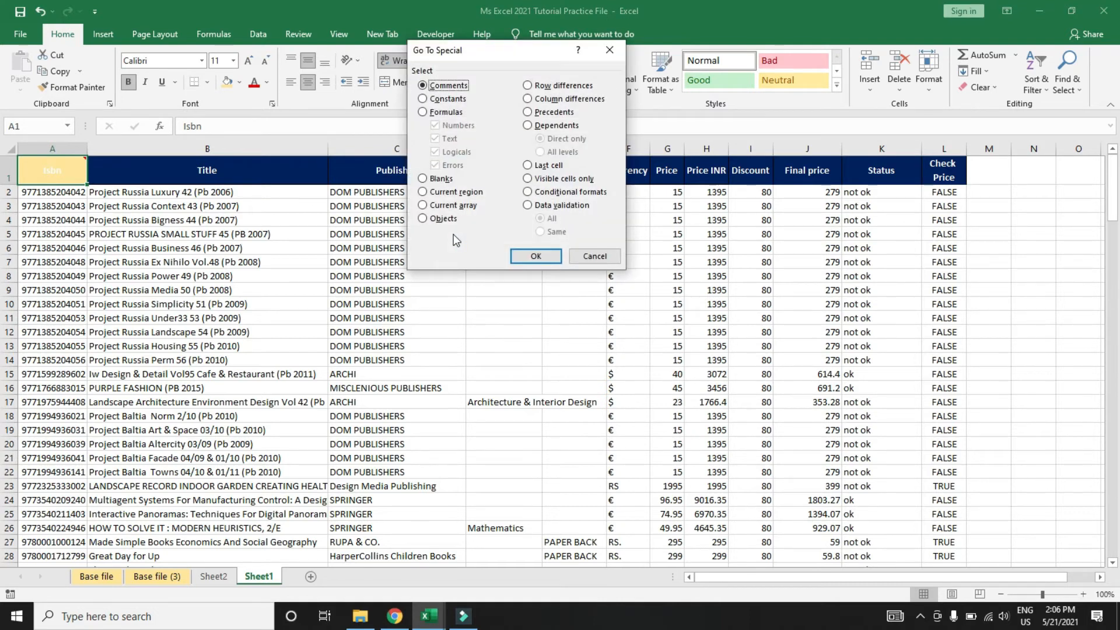
click(439, 178)
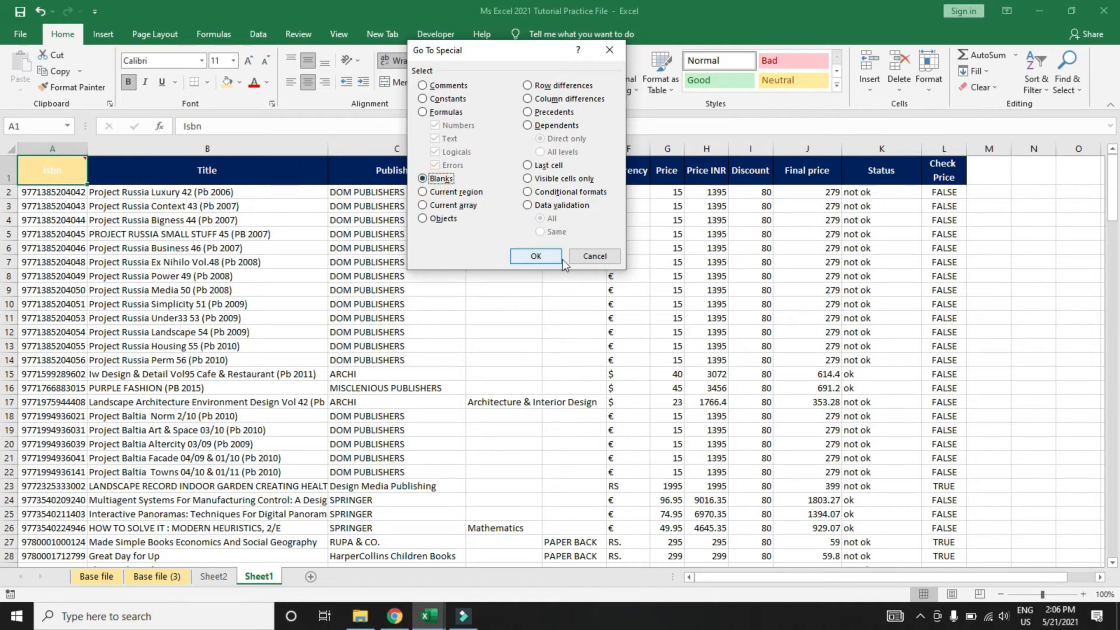
click(535, 256)
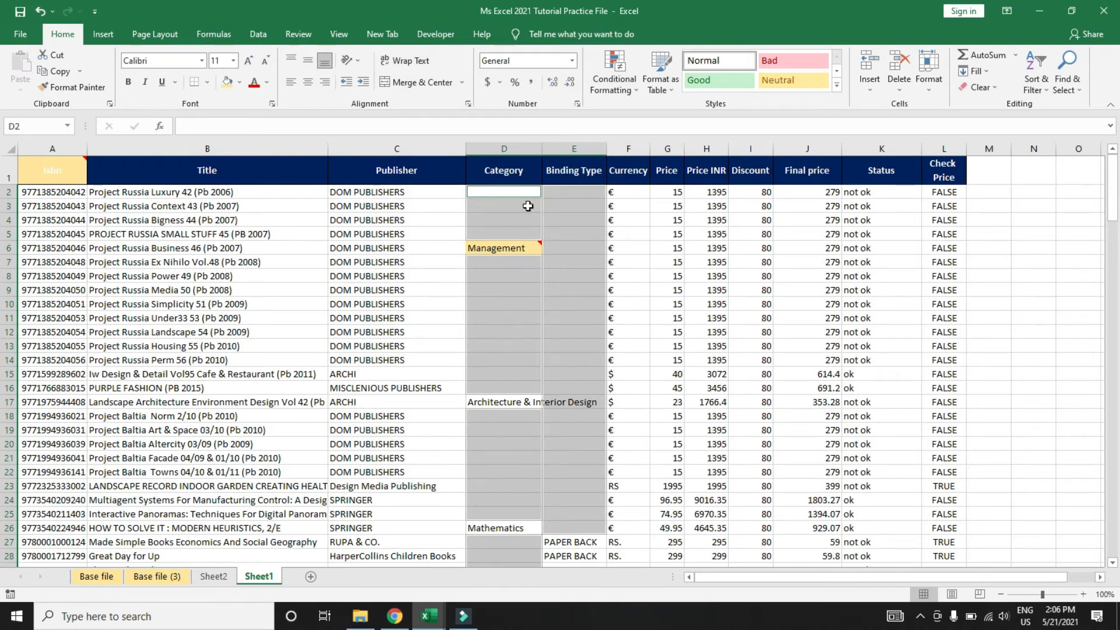
Step: Fill the selected blank cells with a light blue theme color
click(239, 82)
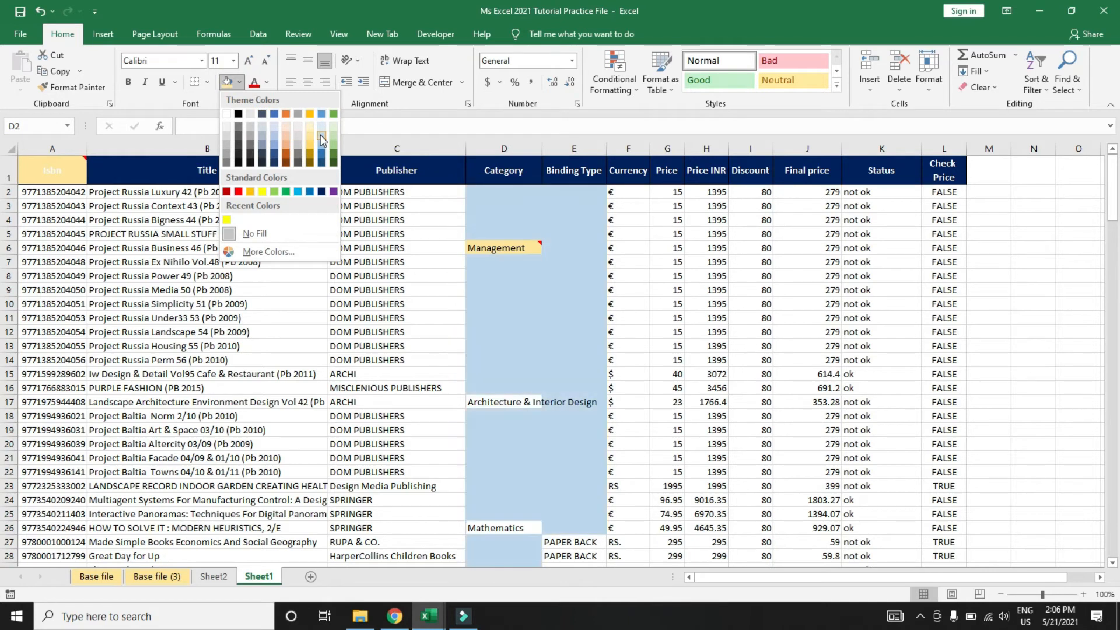
click(320, 135)
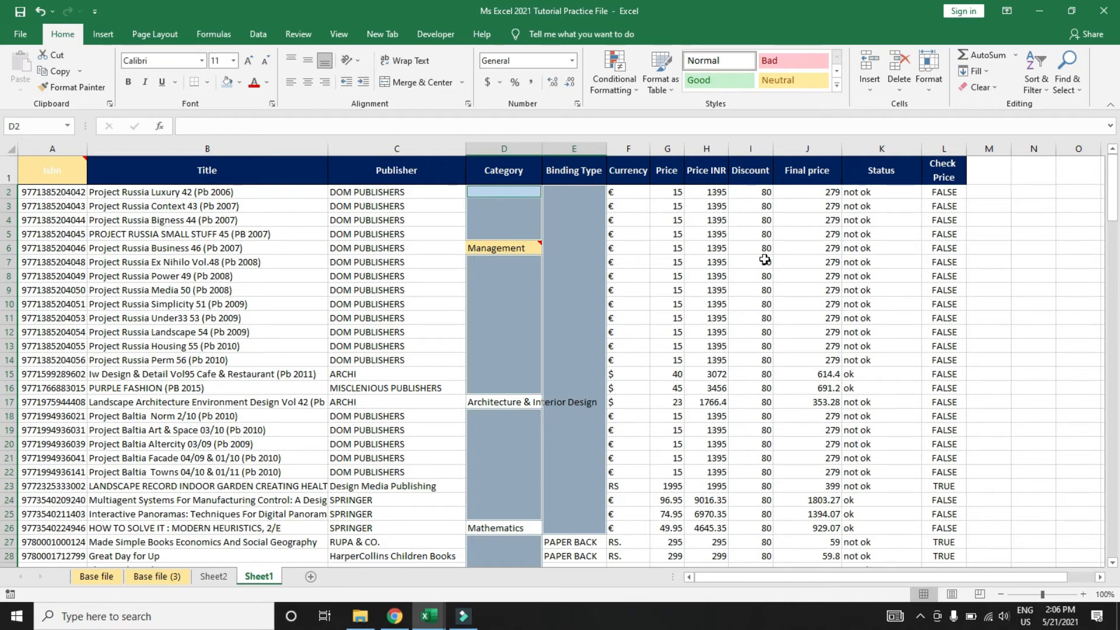
key(Right)
key(Left)
key(Left)
Step: AutoFit the widths of the Category and Binding Type columns to their contents
key(Up)
key(Down)
key(Down)
key(Down)
key(Down)
key(Down)
key(Right)
key(ctrl+space)
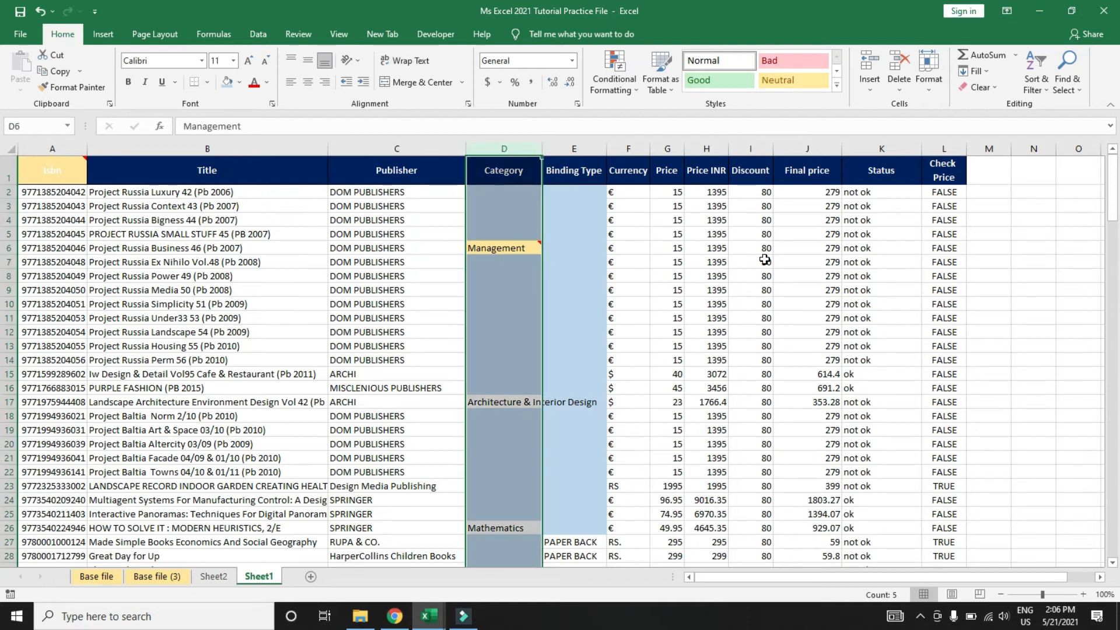
key(shift+Right)
key(alt)
key(h)
key(o)
key(i)
key(Right)
key(Right)
key(Right)
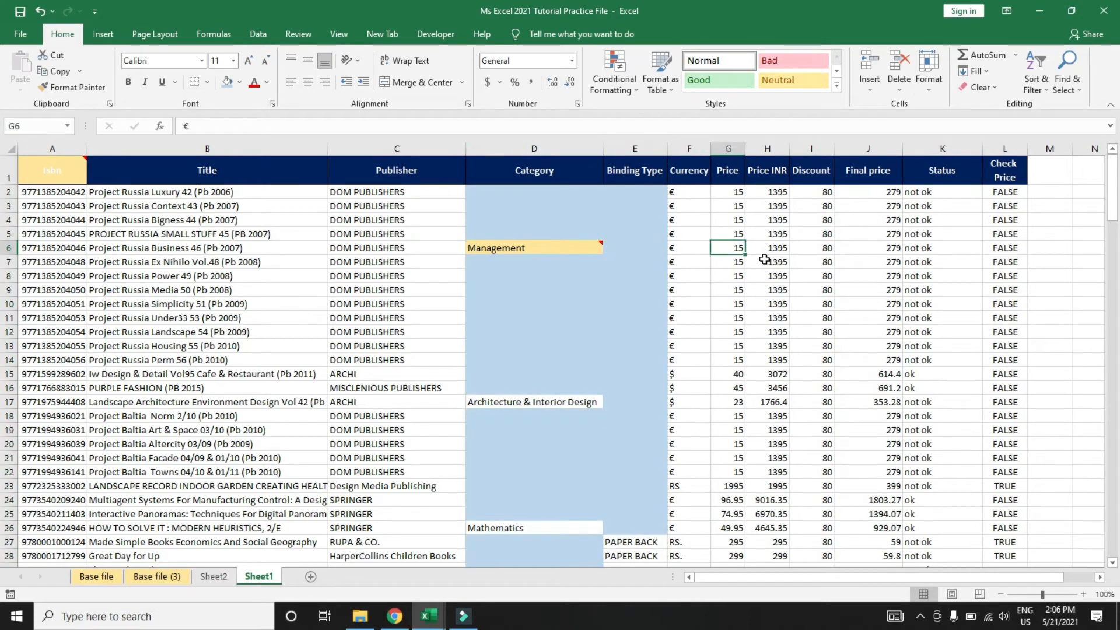
Step: Remove the fill color from the entire Category and Binding Type columns
key(Left)
key(Left)
key(Left)
key(Up)
key(Up)
key(Up)
key(Up)
key(ctrl+space)
key(shift+Right)
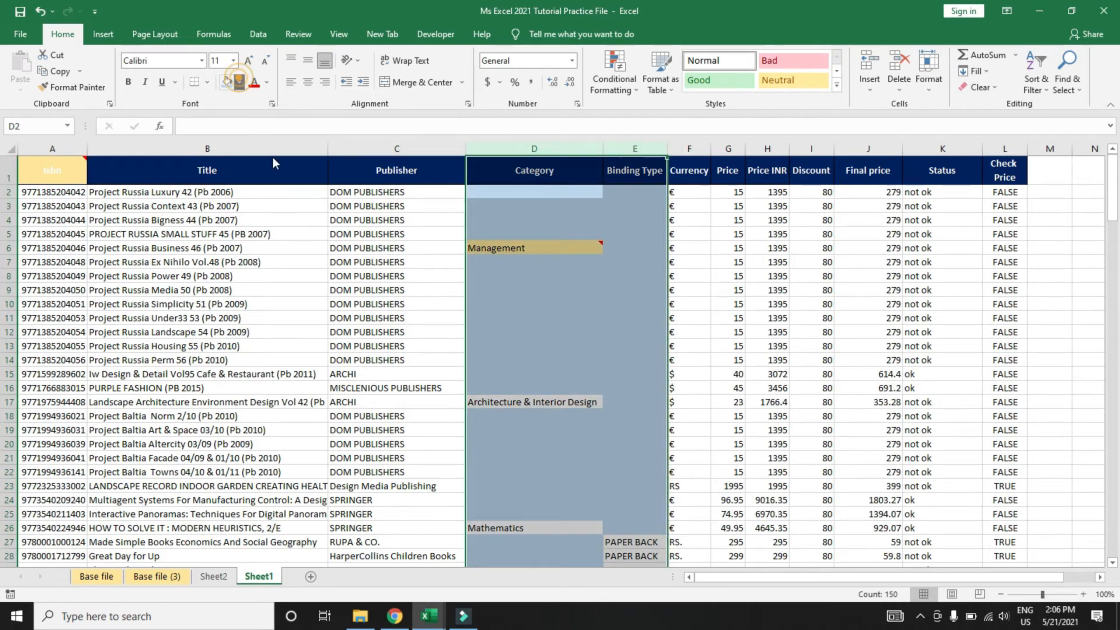
click(241, 84)
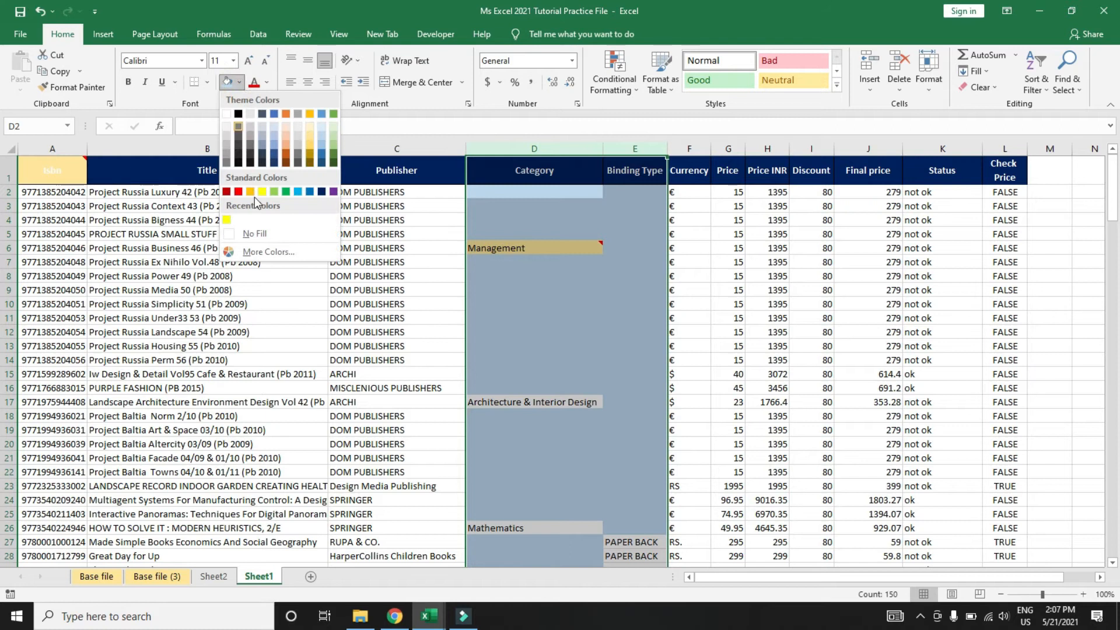
click(256, 230)
Step: Copy the Publisher header and paste only its formats onto the Category and Binding Type headers
key(Right)
key(Right)
key(Left)
key(Left)
key(Left)
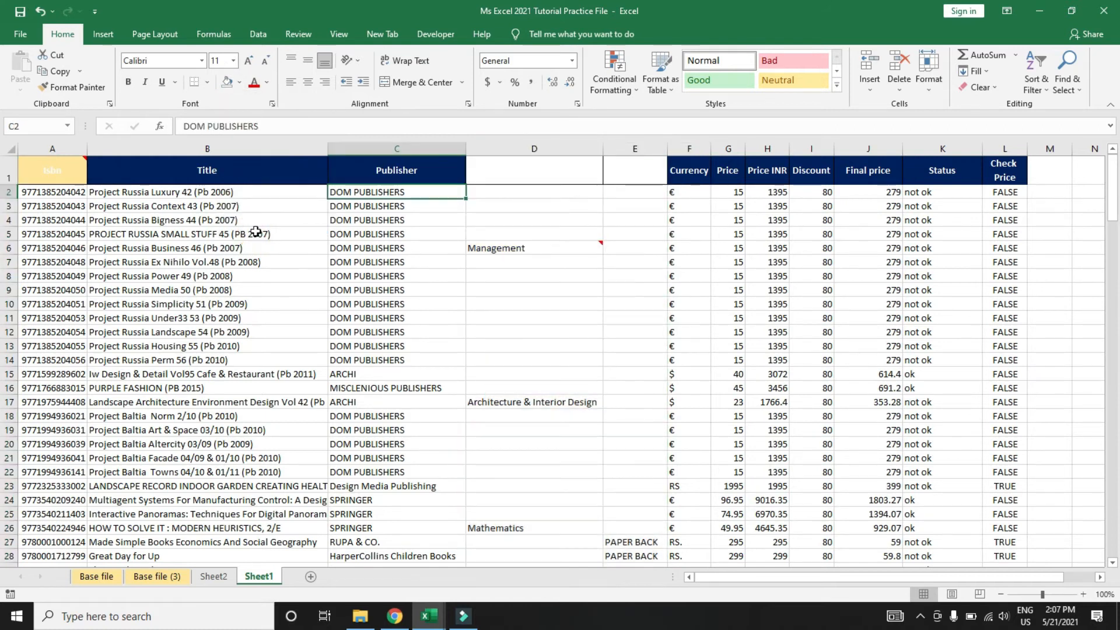
key(Up)
key(ctrl+c)
key(shift+Right)
key(shift+Right)
key(ctrl+alt+v)
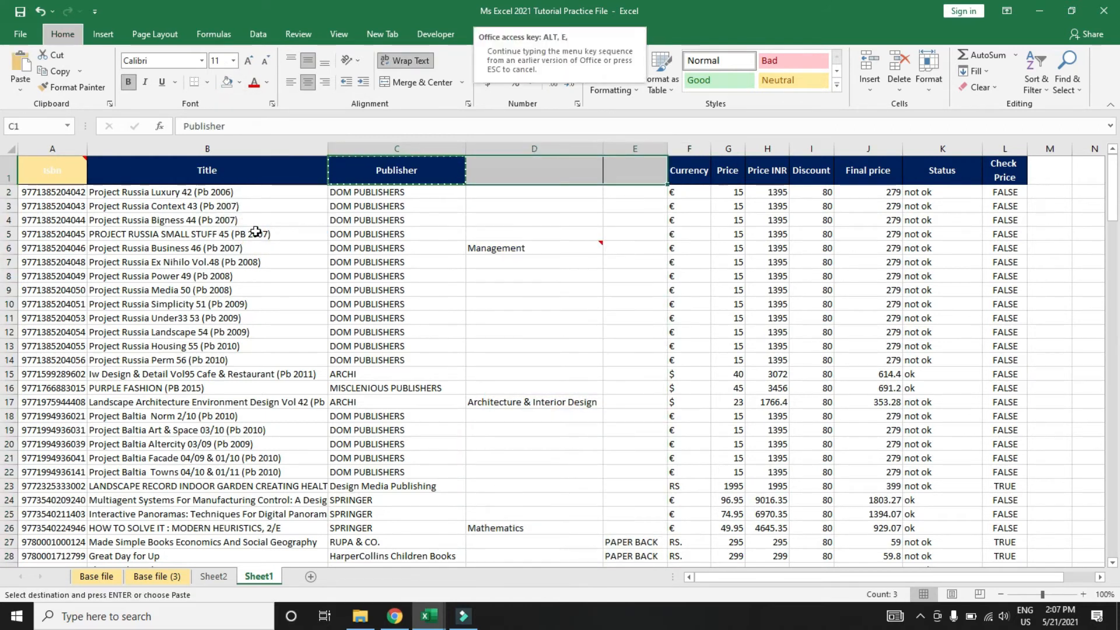
key(t)
key(Return)
key(Escape)
Step: Examine the filled and blank cells down the Category column and return to its header
key(Right)
key(Down)
key(Down)
key(Down)
key(Down)
key(Up)
key(Up)
key(Down)
key(Down)
key(Down)
key(Down)
key(Down)
key(Down)
key(Down)
key(Down)
key(Down)
key(Down)
key(Down)
key(Down)
key(Down)
key(Down)
key(Down)
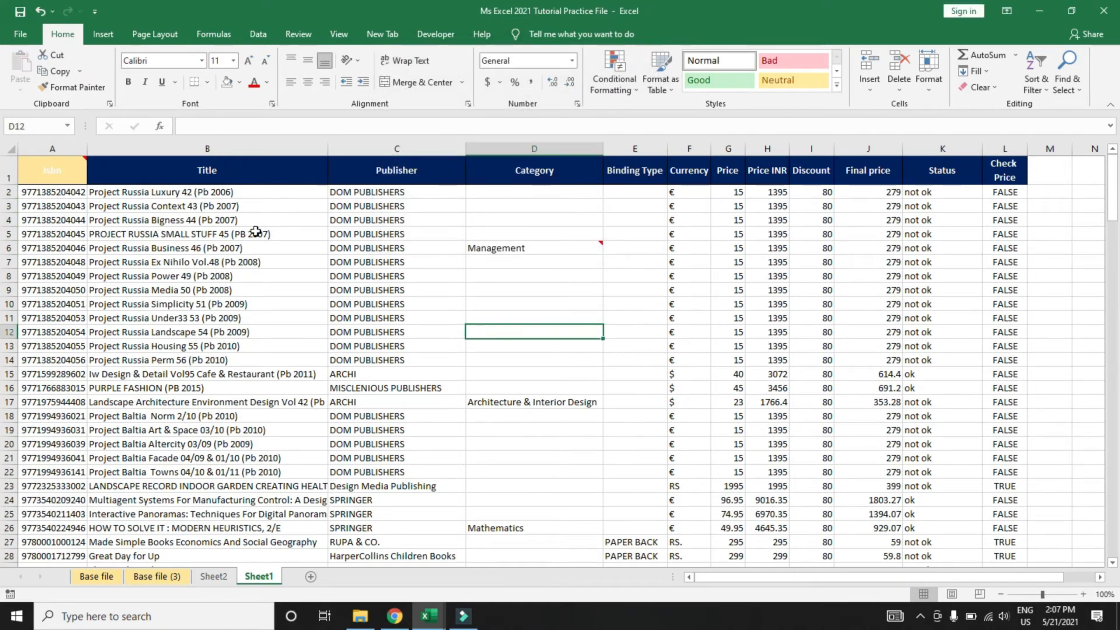
key(Down)
key(Down)
key(Down)
key(Down)
key(Down)
key(Down)
key(Down)
key(Down)
key(Down)
key(Down)
key(Down)
key(Down)
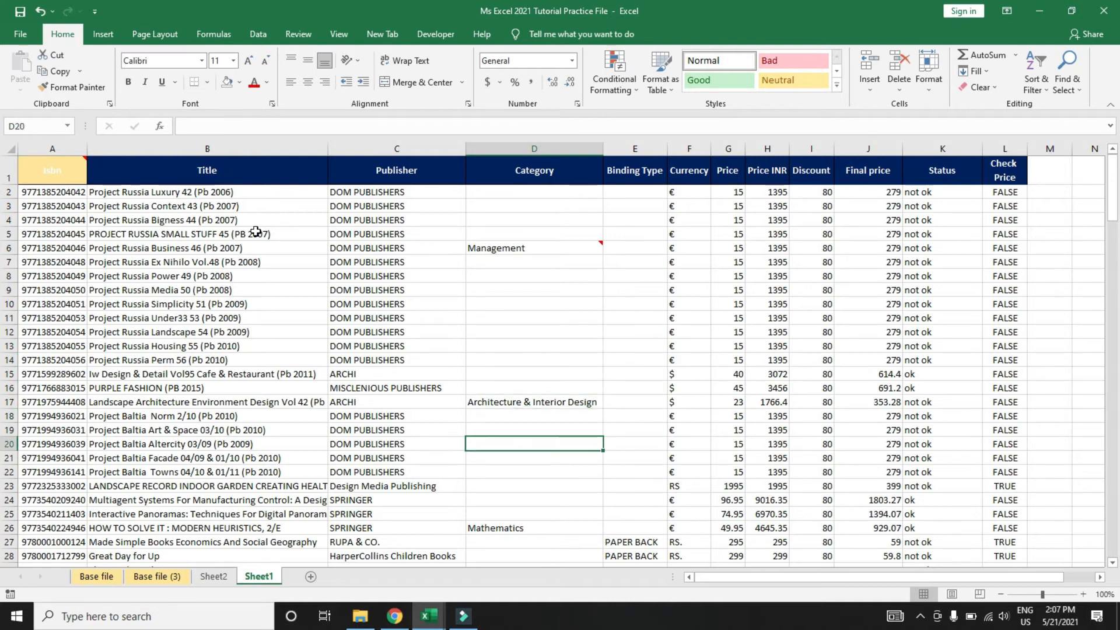
key(Up)
key(Up)
key(Up)
key(Up)
key(Up)
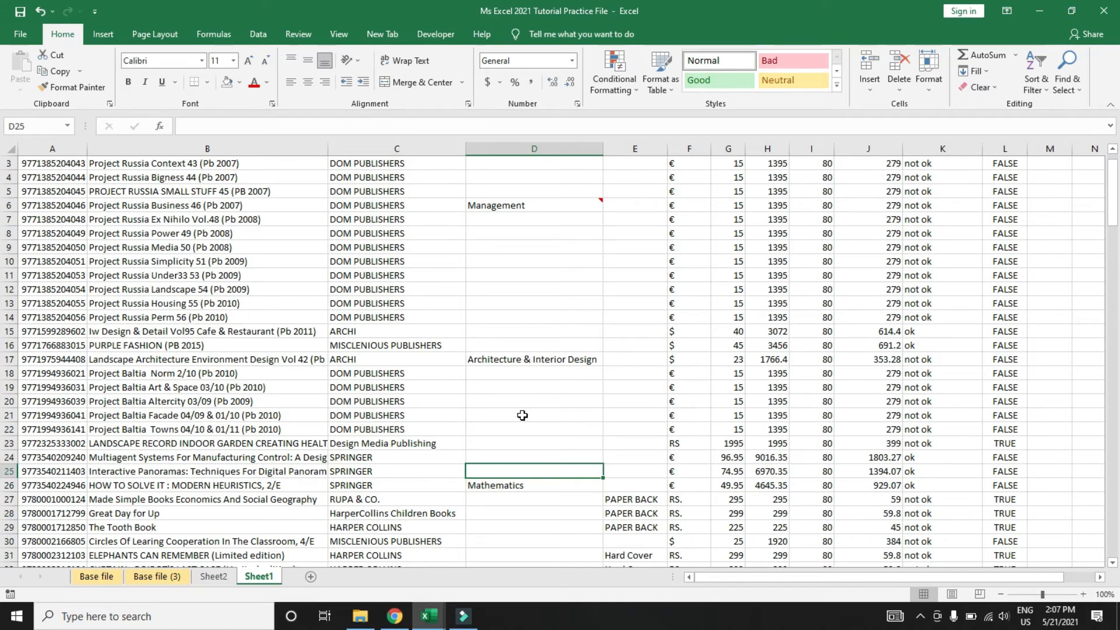
key(ctrl+Up)
key(ctrl+Up)
key(ctrl+Up)
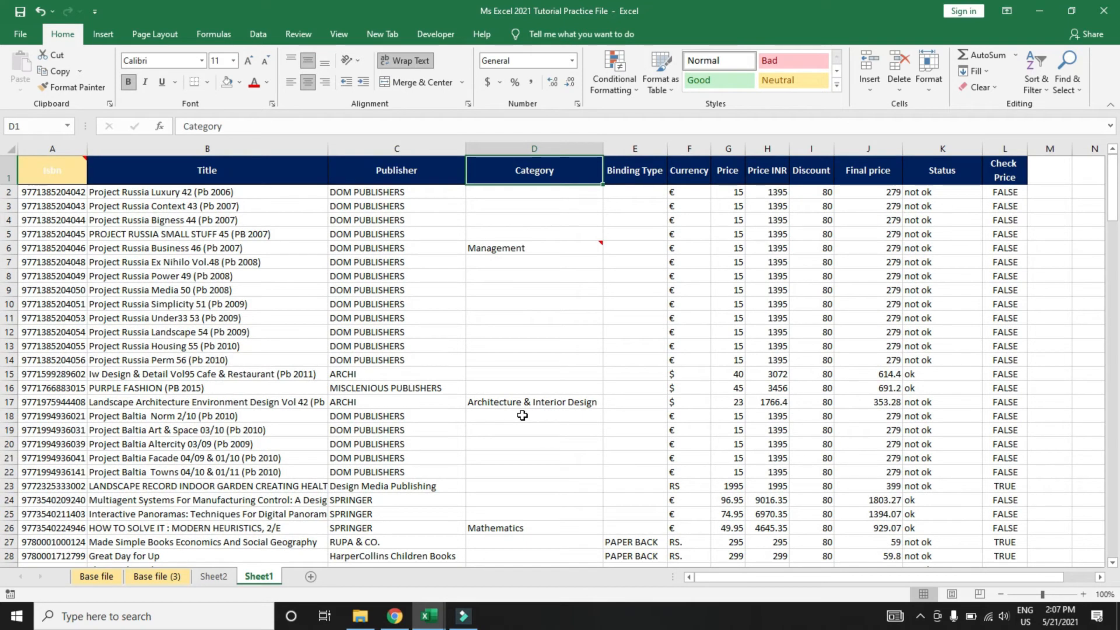
Step: Select the Category column from its header in D1 down to D173, the last row of book data
key(Left)
key(Right)
key(ctrl+shift+Down)
key(ctrl+shift+Down)
key(ctrl+shift+Down)
key(ctrl+shift+Down)
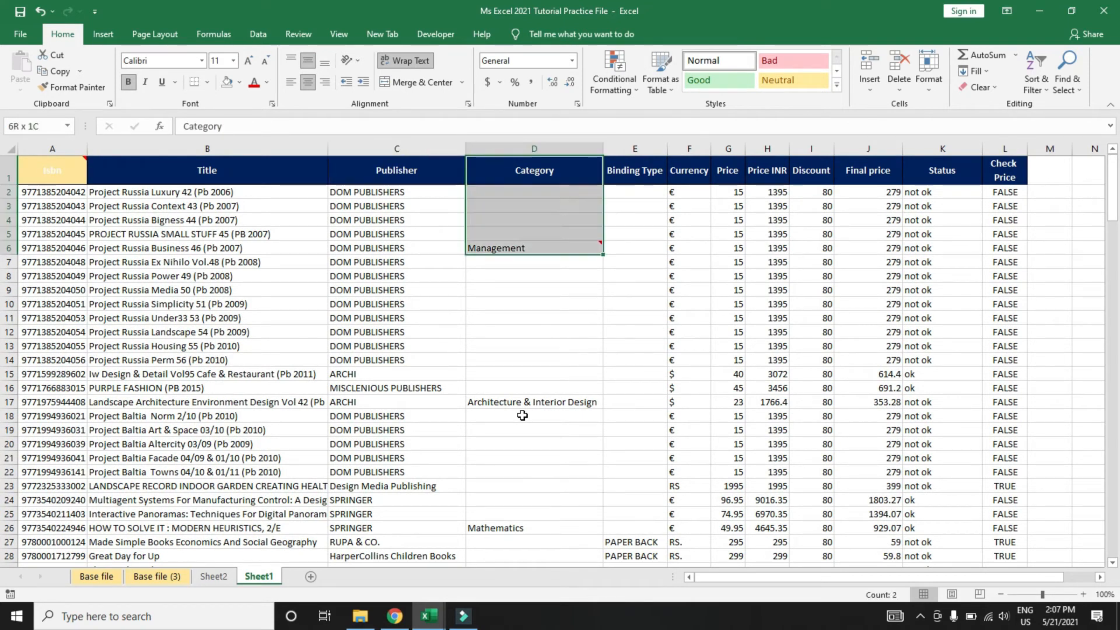
key(ctrl+shift+Down)
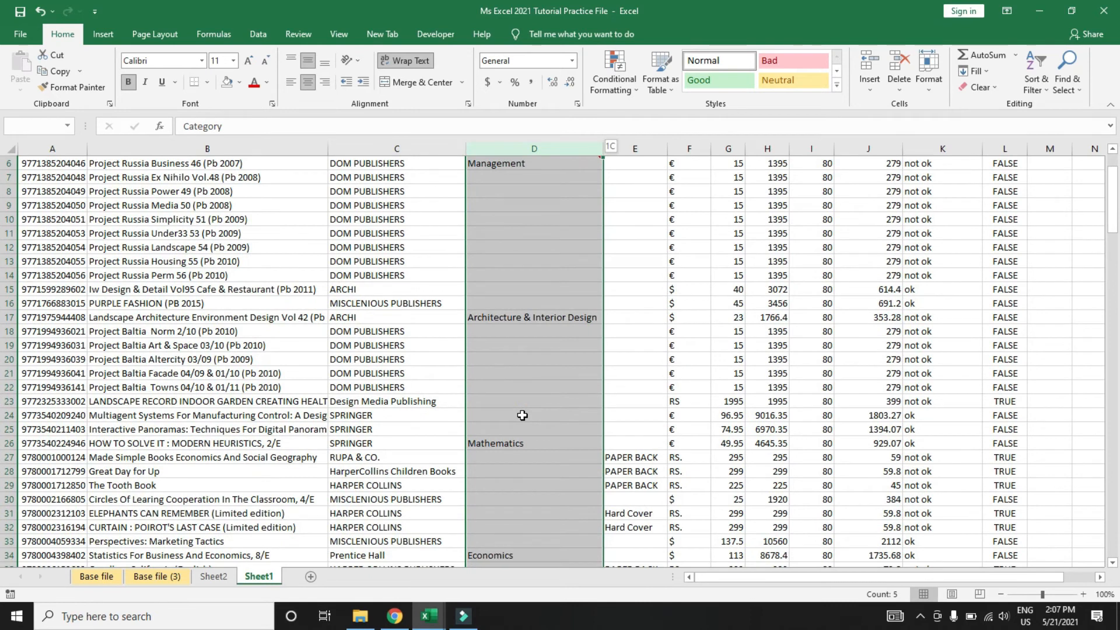
key(shift+Down)
key(shift+Down)
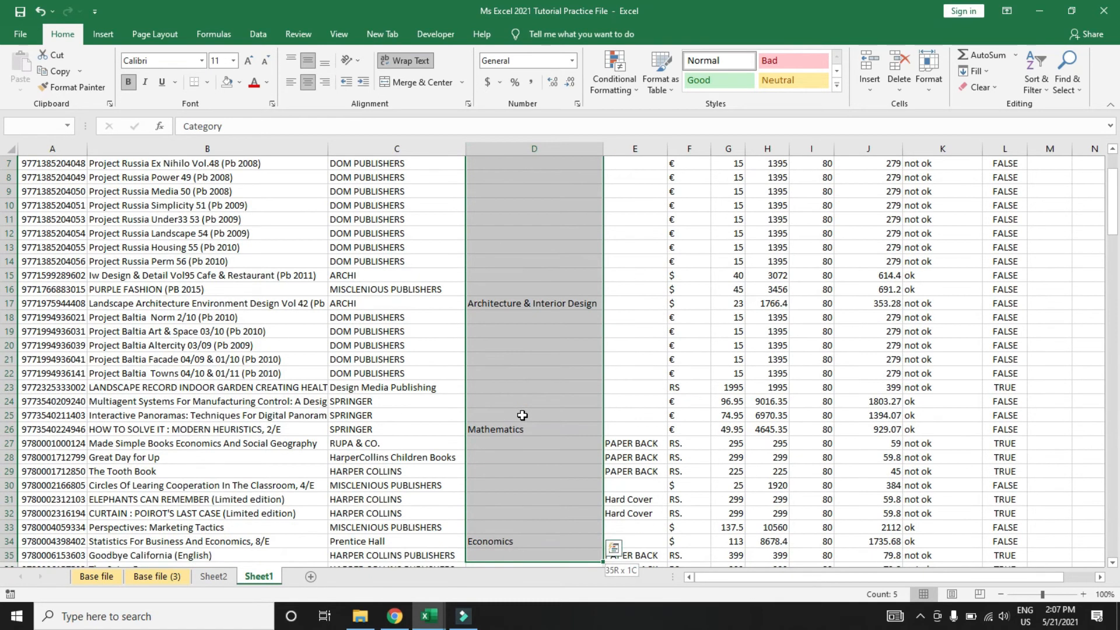
key(shift+Down)
key(shift+Down)
key(shift+Down)
key(shift+Down)
key(shift+Down)
key(shift+Down)
key(shift+Down)
key(shift+Down)
key(shift+Down)
key(shift+Down)
key(shift+Down)
key(shift+Down)
key(shift+Down)
key(shift+Down)
key(shift+Down)
key(shift+Down)
key(shift+Down)
key(shift+Down)
key(shift+Down)
key(shift+Down)
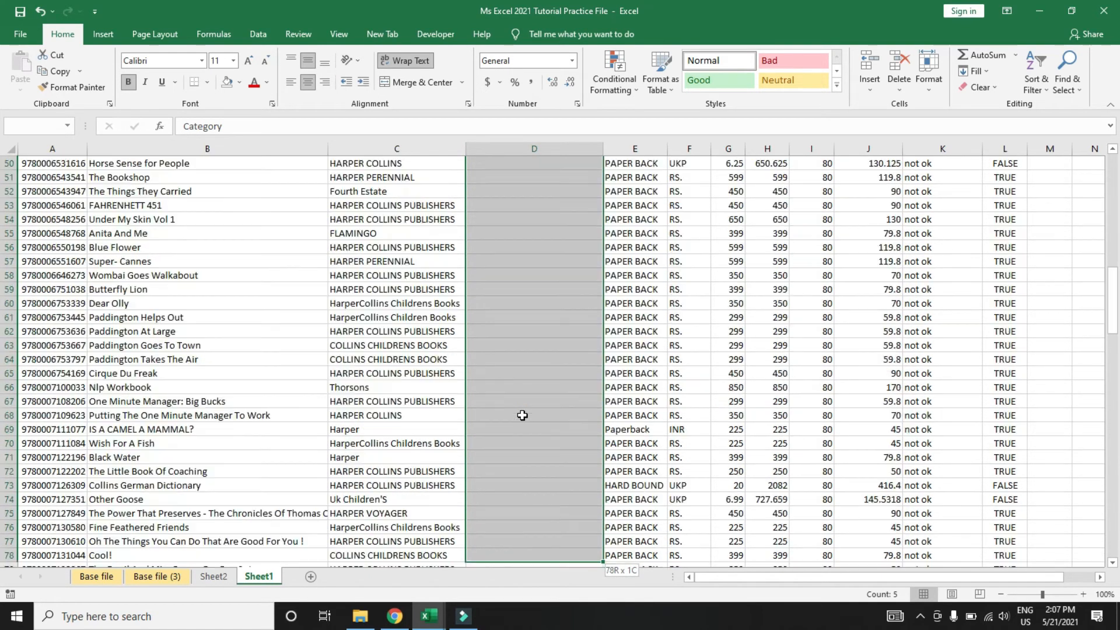
key(shift+Up)
key(shift+Up)
key(shift+Down)
key(shift+Down)
key(shift+Down)
key(shift+Down)
key(shift+Down)
key(shift+Down)
key(shift+Down)
key(shift+Down)
key(shift+Down)
key(shift+Down)
key(shift+Down)
key(shift+Down)
key(shift+Down)
key(shift+Down)
key(shift+Down)
key(shift+Down)
key(shift+Down)
key(shift+Down)
key(shift+Down)
key(shift+Down)
key(shift+Down)
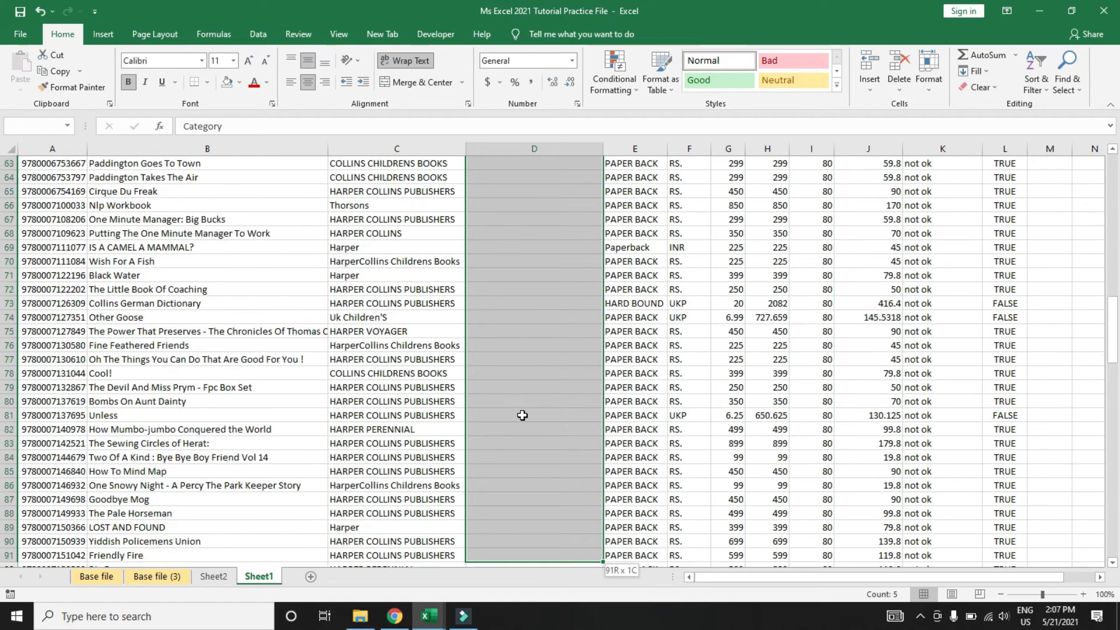
key(shift+Down)
key(shift+Down)
key(shift+Down)
key(shift+Down)
key(shift+Down)
key(shift+Down)
key(shift+Down)
key(shift+Down)
key(shift+Down)
key(shift+Down)
key(shift+Down)
key(shift+Down)
key(shift+Down)
key(shift+Down)
key(shift+Down)
key(shift+Down)
key(shift+Down)
key(shift+Down)
key(shift+Down)
key(shift+Down)
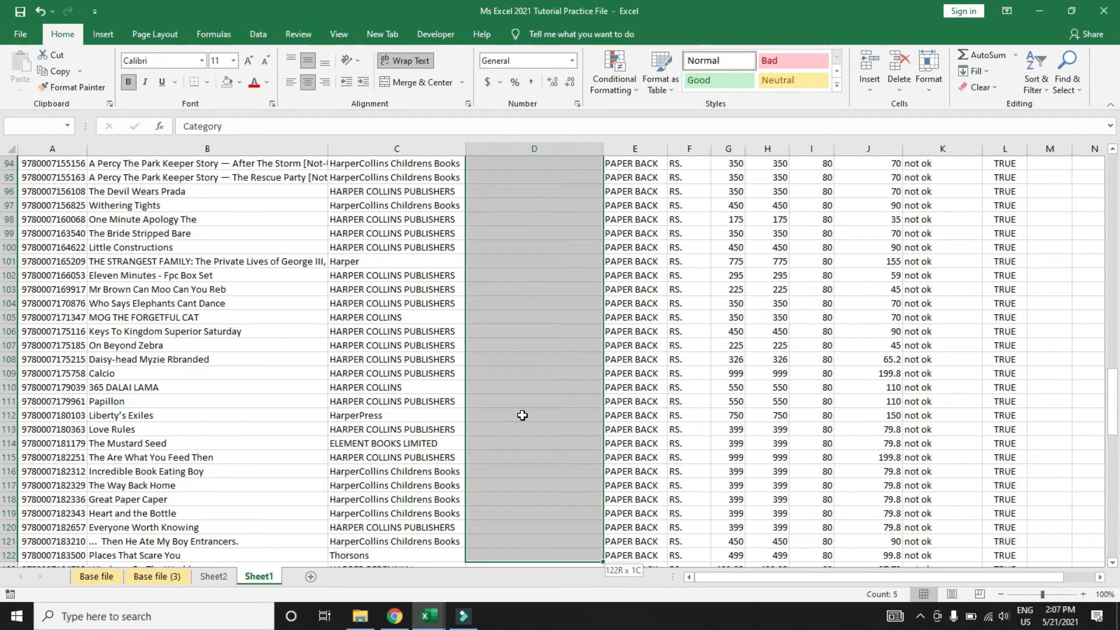
key(shift+Down)
key(shift+Down)
key(shift+Down)
key(shift+Down)
key(shift+Down)
key(shift+Down)
key(shift+Down)
key(shift+Down)
key(shift+Down)
key(shift+Down)
key(shift+Down)
key(shift+Down)
key(shift+Down)
key(shift+Down)
key(shift+Down)
key(shift+Down)
key(shift+Down)
key(shift+Down)
key(shift+Down)
key(shift+Down)
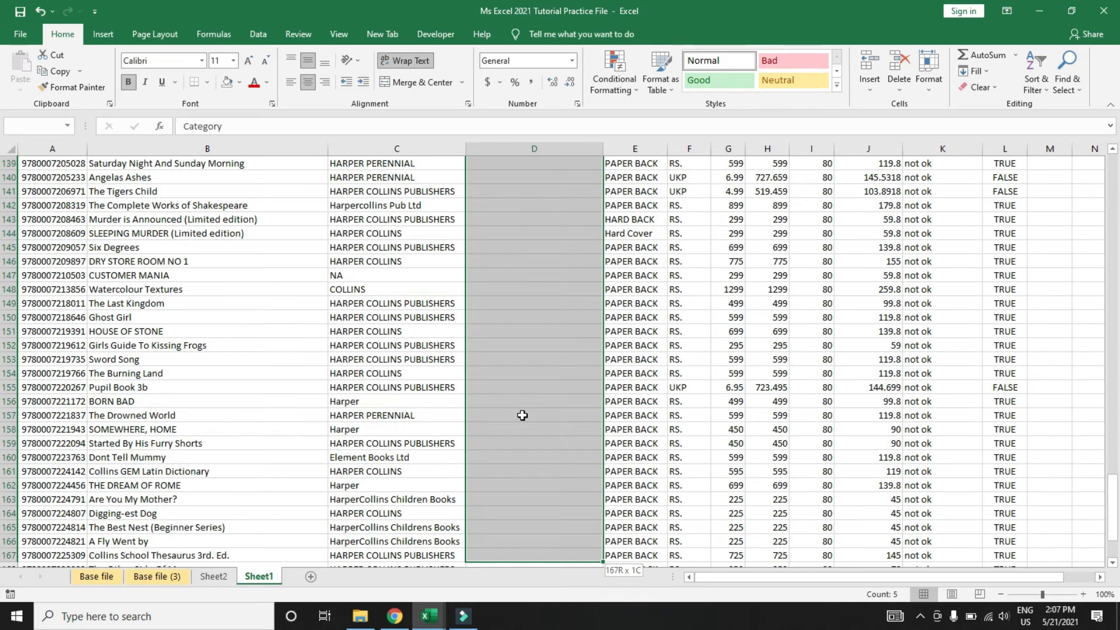
key(shift+Down)
key(shift+Down)
key(shift+Down)
key(shift+Down)
key(shift+Down)
key(shift+Down)
key(shift+Down)
key(shift+Down)
key(shift+Down)
key(shift+Down)
key(shift+Down)
key(shift+Down)
key(shift+Down)
key(shift+Down)
key(shift+Down)
key(shift+Down)
key(shift+Down)
key(shift+Down)
key(shift+Down)
key(shift+Down)
key(shift+Up)
key(shift+Up)
key(shift+Up)
key(shift+Up)
key(shift+Up)
key(shift+Up)
key(shift+Up)
key(shift+Up)
key(shift+Up)
key(shift+Up)
key(shift+Up)
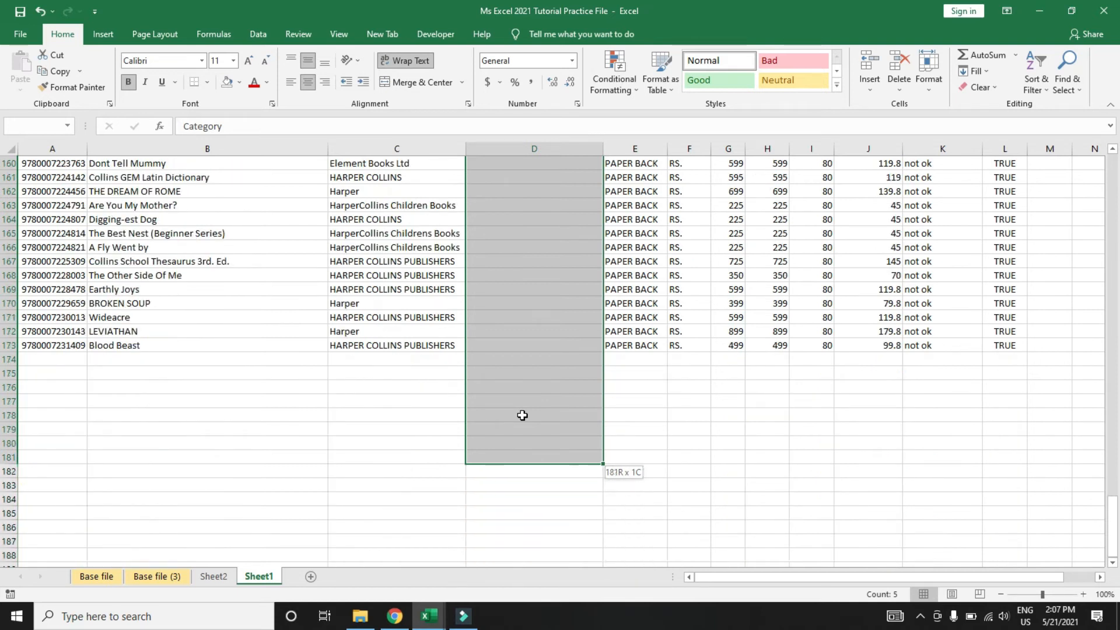
key(shift+Up)
key(shift+Up)
key(shift+Up)
key(shift+Up)
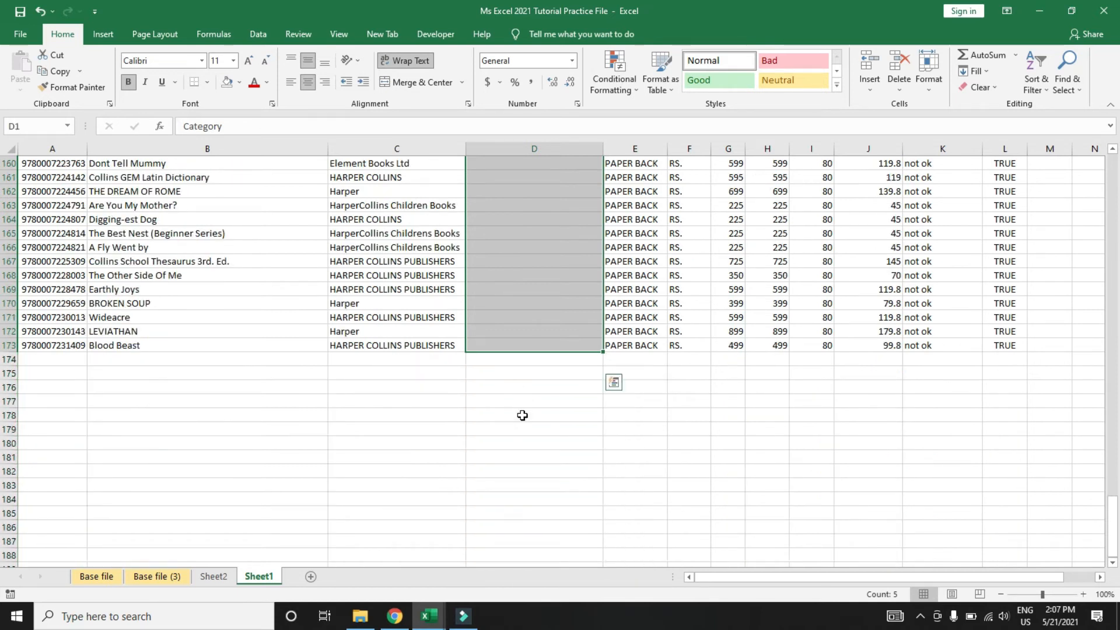
Step: Use Go To Special to select only the blank cells within the selected Category range
key(ctrl+g)
click(452, 237)
click(423, 179)
click(551, 257)
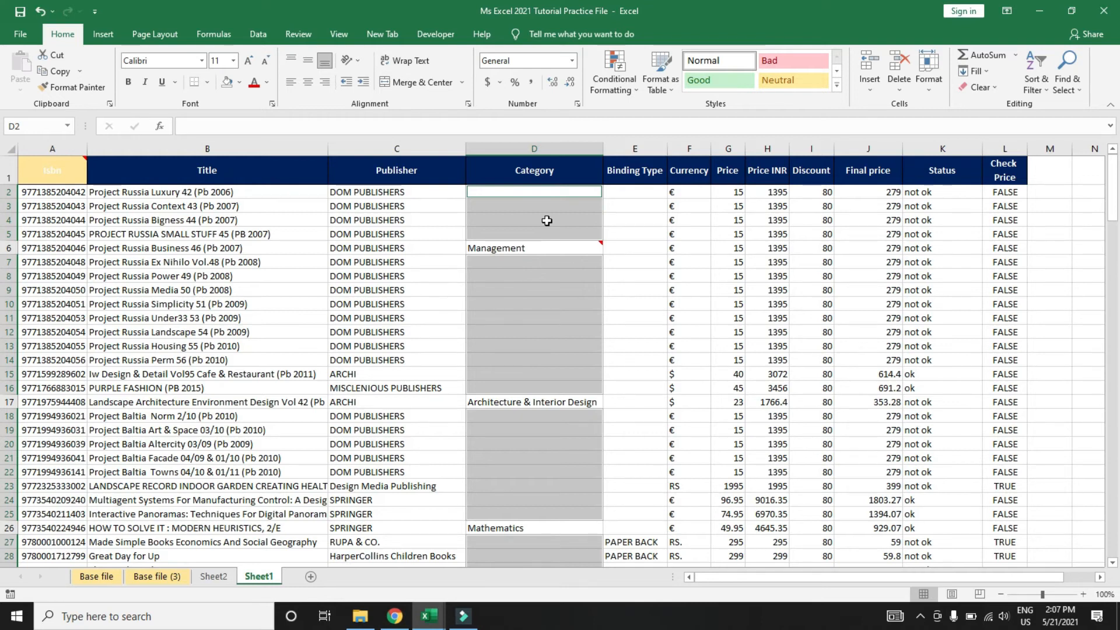
Step: Fill all the selected blank Category cells at once with the text "not found"
text(n)
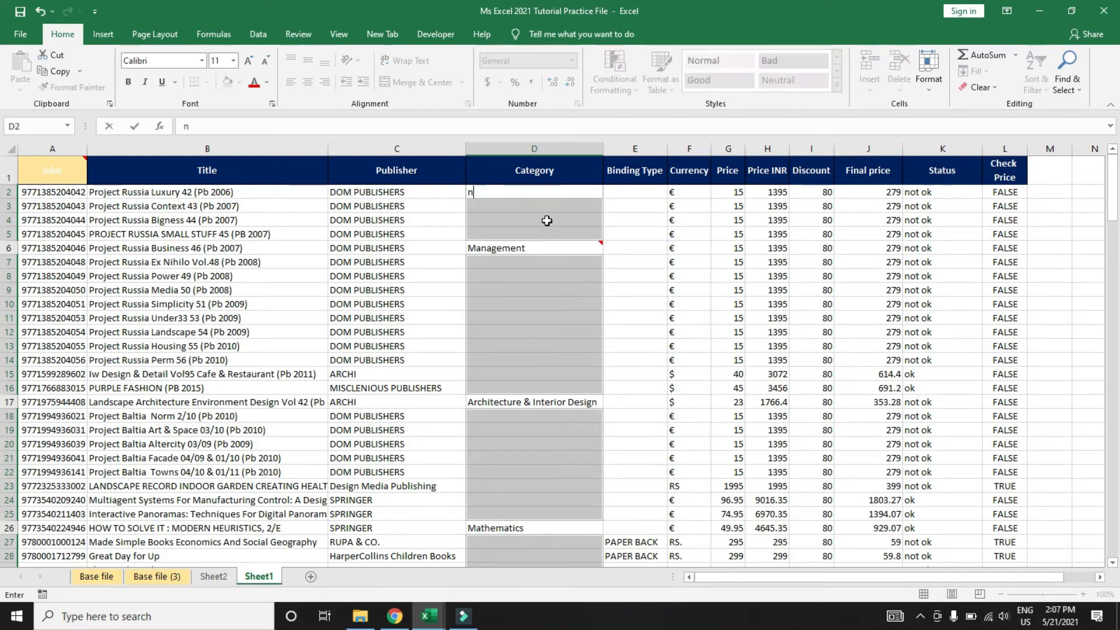
text(ot found)
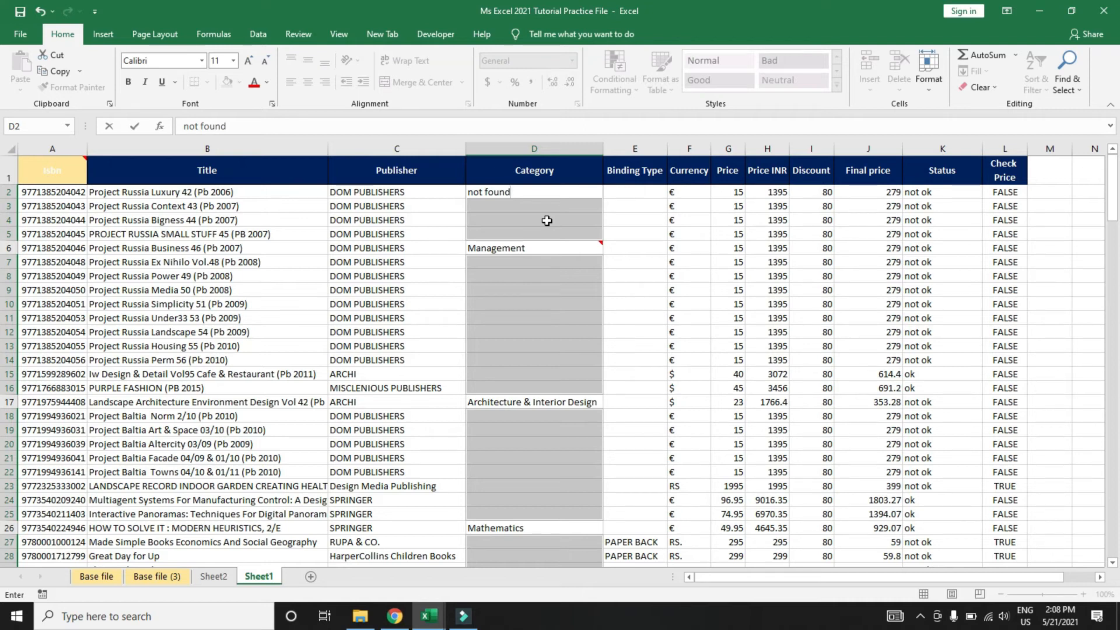
key(ctrl+Return)
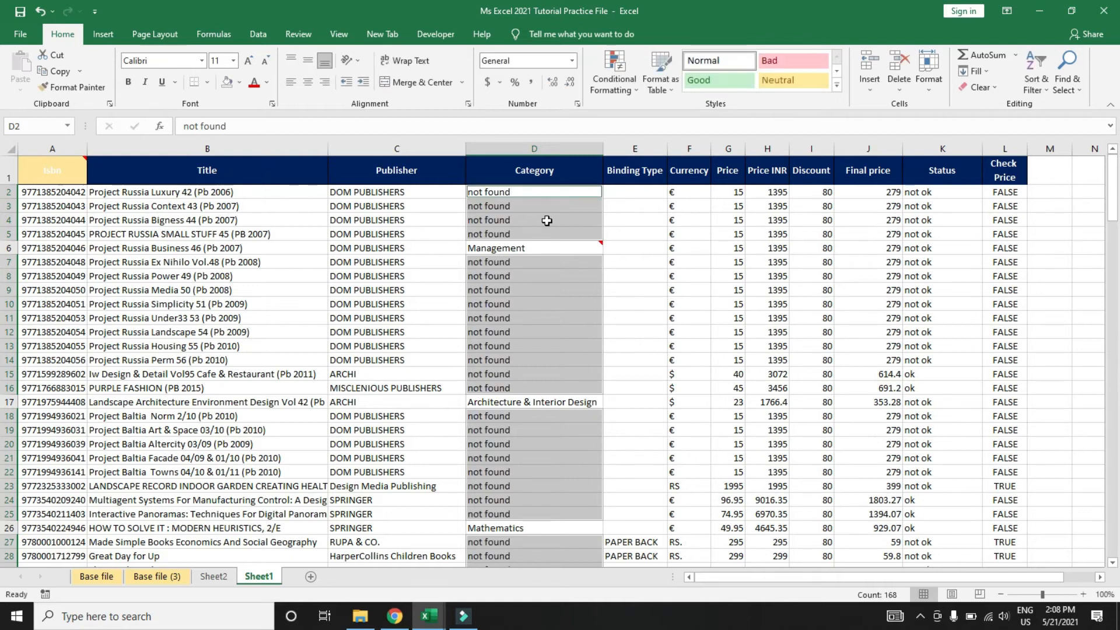
Step: Examine the filled entries down the upper rows of the Category column and return near its first rows
key(Down)
key(Down)
key(Down)
key(Down)
key(Down)
key(Down)
key(Down)
key(Down)
key(Down)
key(Down)
key(Down)
key(Down)
key(Down)
key(Down)
key(Up)
key(Up)
key(Up)
key(Up)
key(Up)
key(Up)
key(Up)
key(Up)
key(Up)
key(Up)
key(Up)
key(Up)
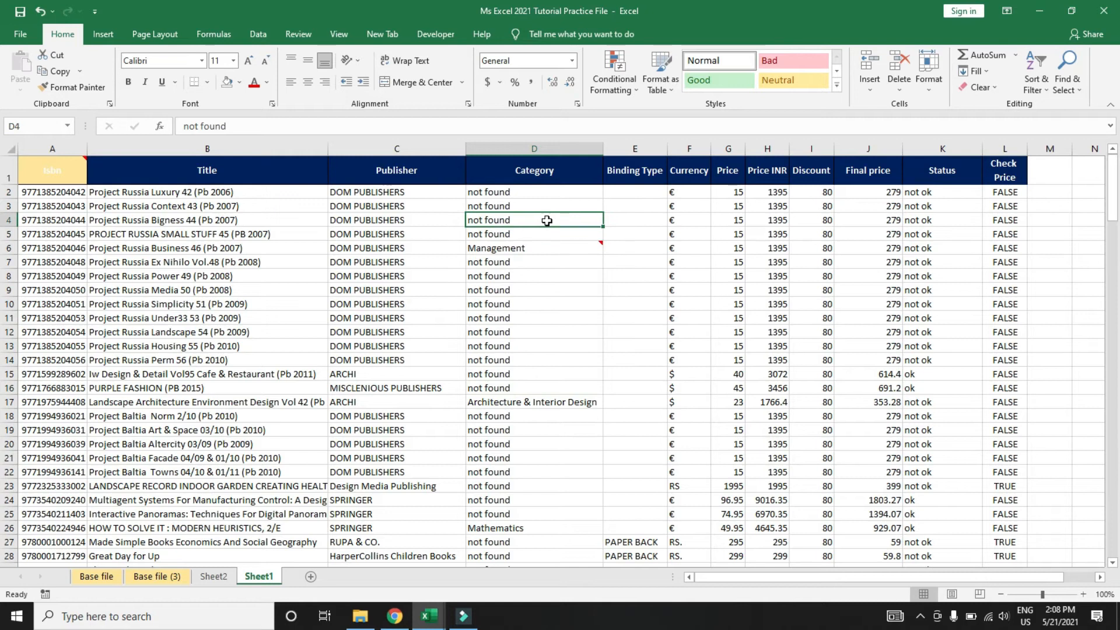
Step: Undo the "not found" fill in the Category column and return to its header cell D1
key(ctrl+z)
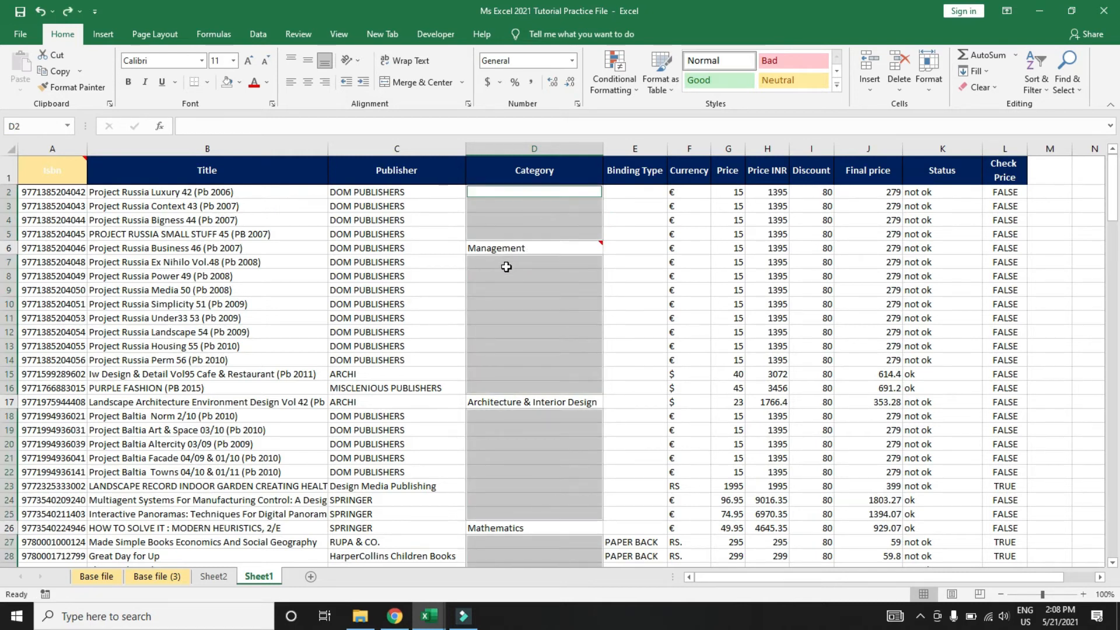
click(506, 262)
key(ctrl+Up)
key(ctrl+Up)
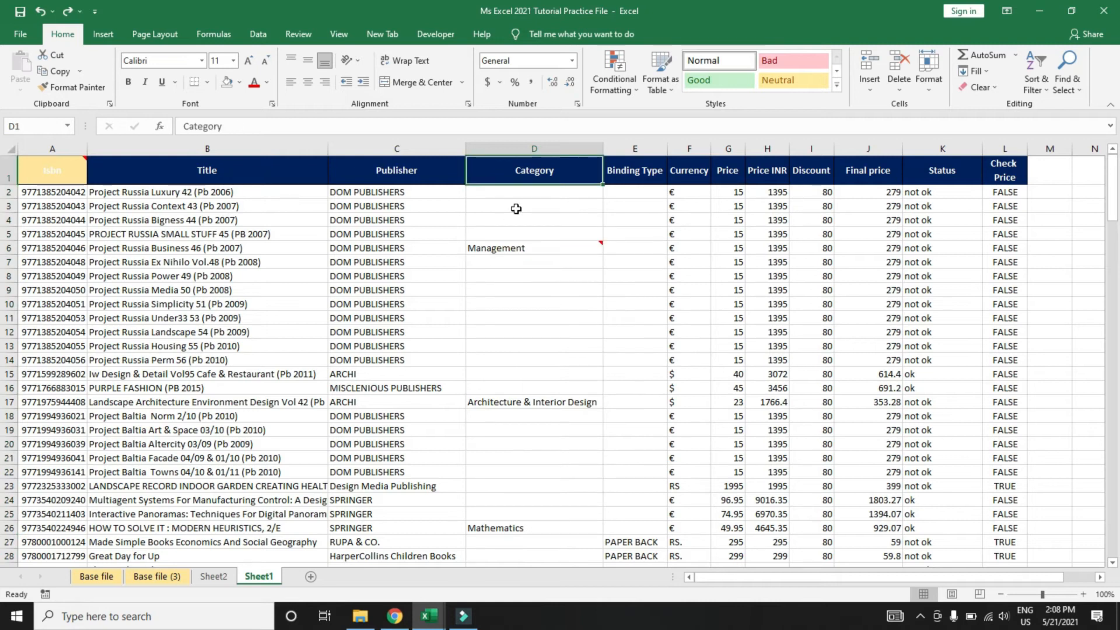
click(516, 209)
key(ctrl+Up)
click(517, 209)
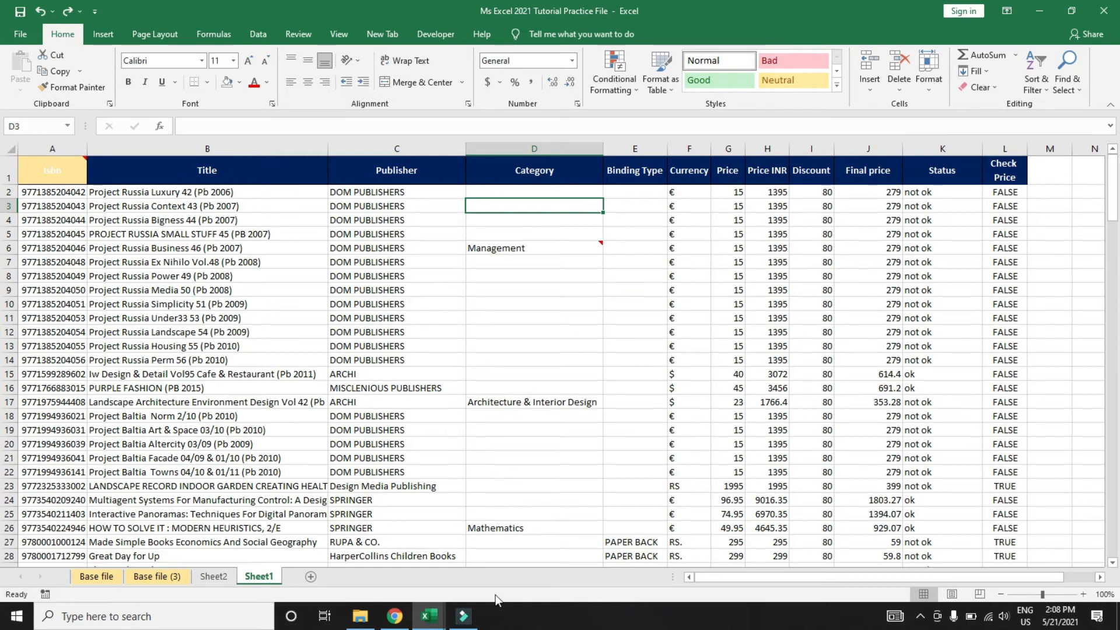
key(ctrl+Up)
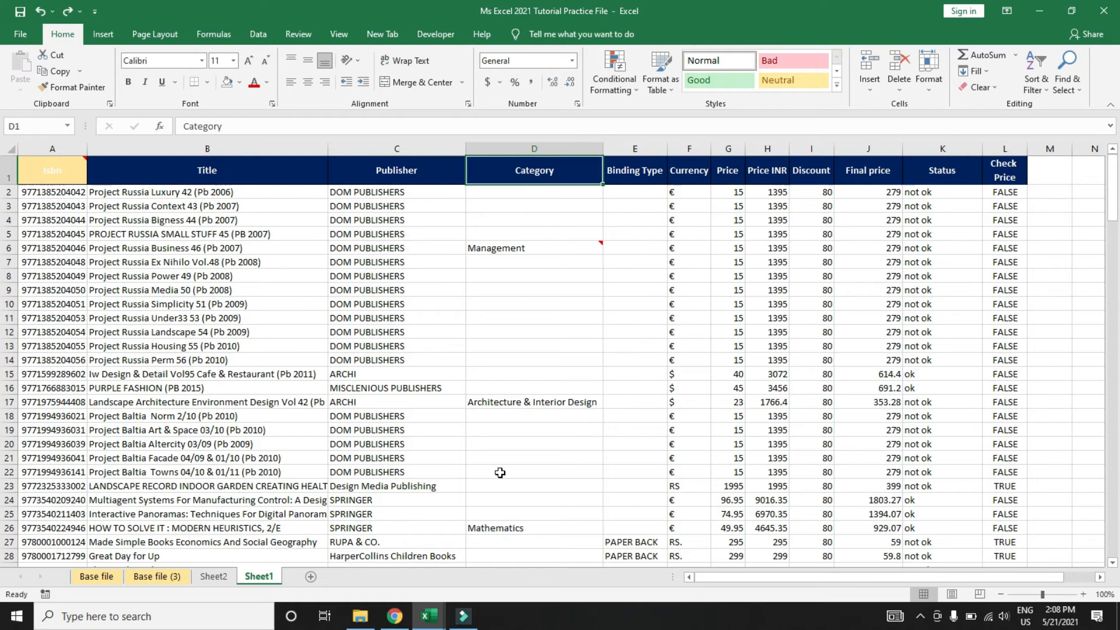
Step: Select the Category column from its header in D1 down to the Economics entry in row 34
key(ctrl+shift+Down)
key(ctrl+shift+Down)
key(ctrl+shift+Down)
key(ctrl+shift+Down)
key(shift+Down)
key(shift+Down)
key(shift+Down)
key(shift+Down)
key(shift+Down)
key(shift+Down)
key(shift+Down)
key(shift+Down)
key(shift+Down)
key(shift+Down)
key(shift+Down)
key(shift+Down)
key(shift+Down)
key(shift+Down)
key(shift+Down)
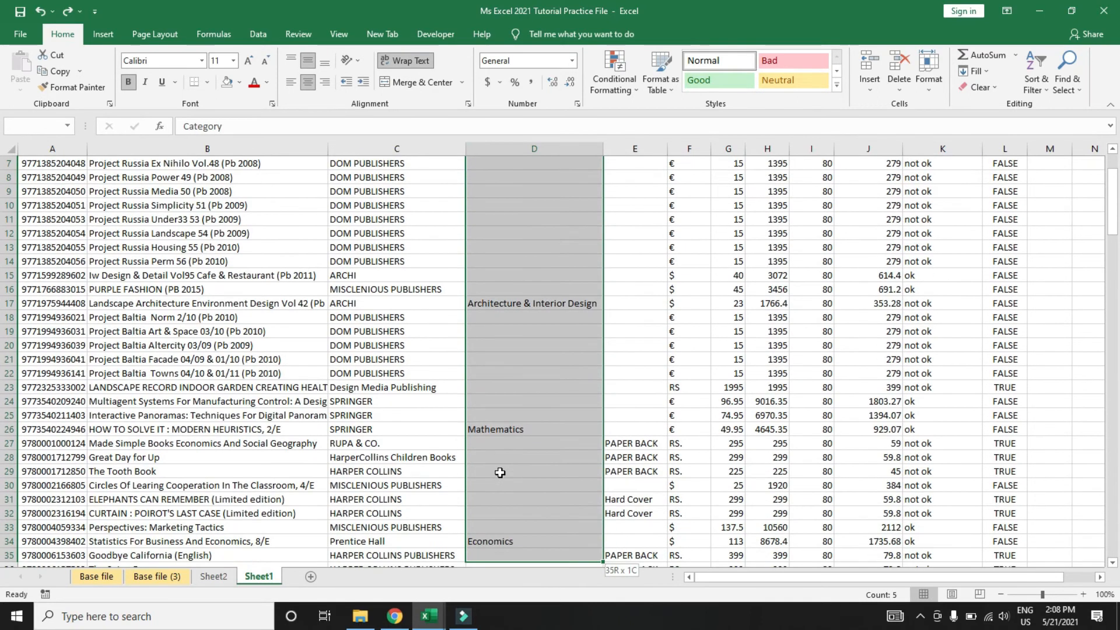
key(shift+Down)
key(shift+Down)
key(shift+Down)
key(shift+Down)
key(shift+Down)
key(shift+Down)
key(shift+Down)
key(shift+Down)
key(shift+Down)
key(shift+Down)
key(shift+Down)
key(shift+Down)
key(shift+Down)
key(shift+Down)
key(shift+Down)
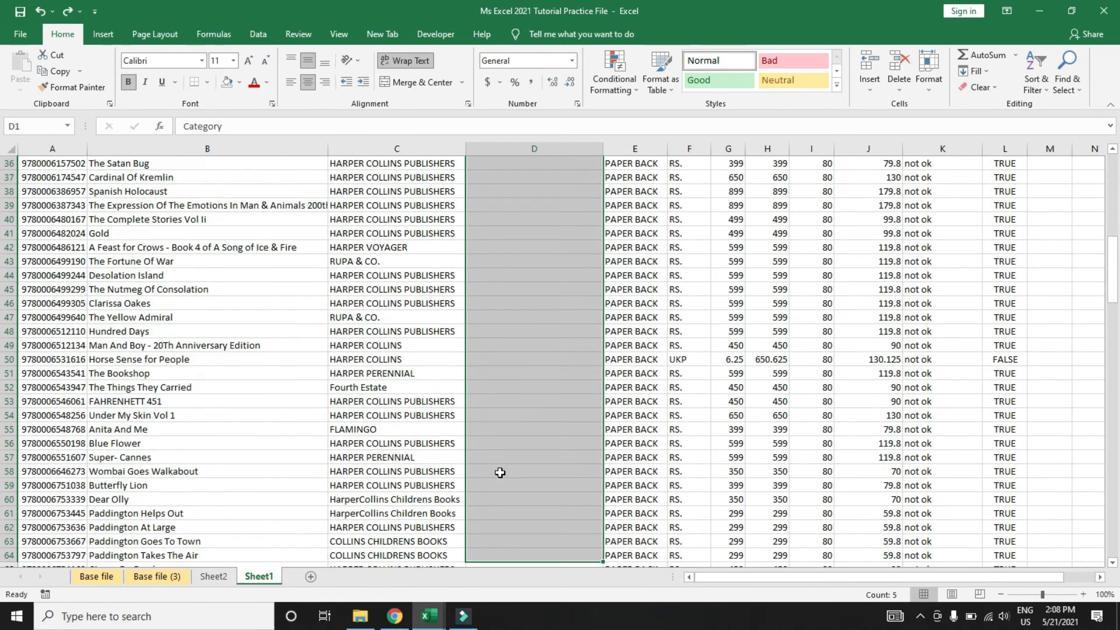
key(ctrl+Up)
key(Down)
key(Up)
key(ctrl+space)
key(ctrl+shift+Up)
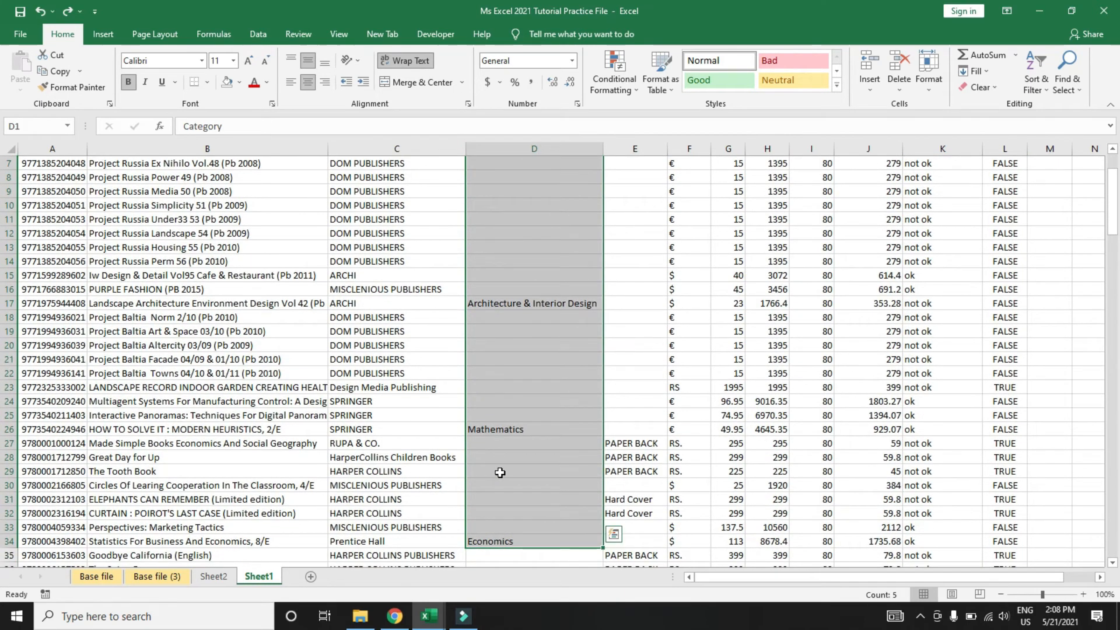
Step: Use Go To Special to select only the blank cells within D1:D34 of the Category column
key(ctrl+g)
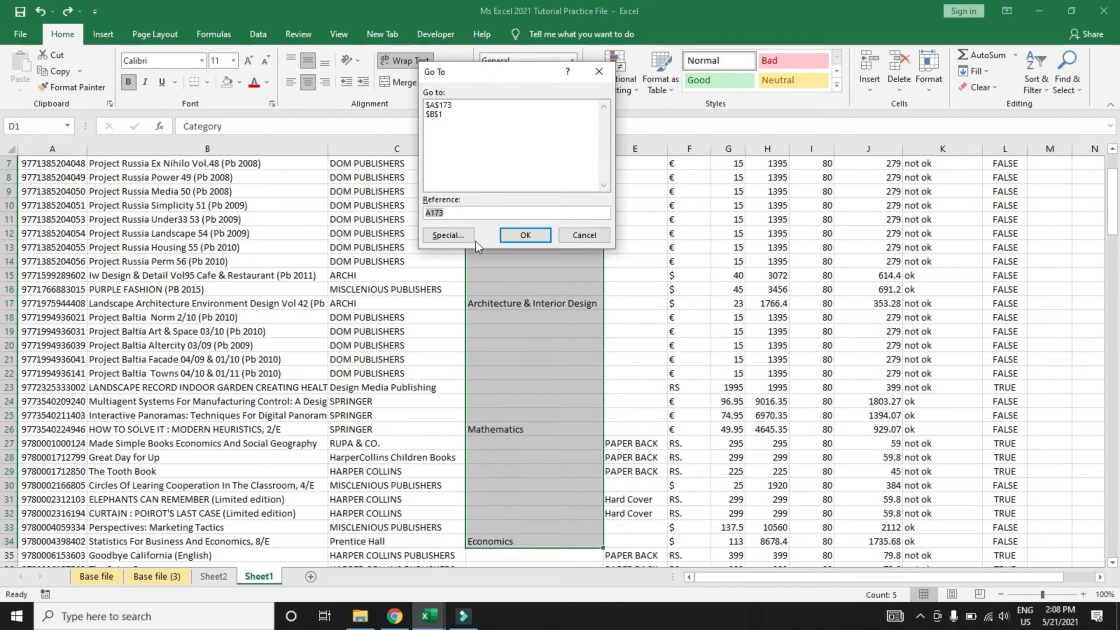
click(459, 235)
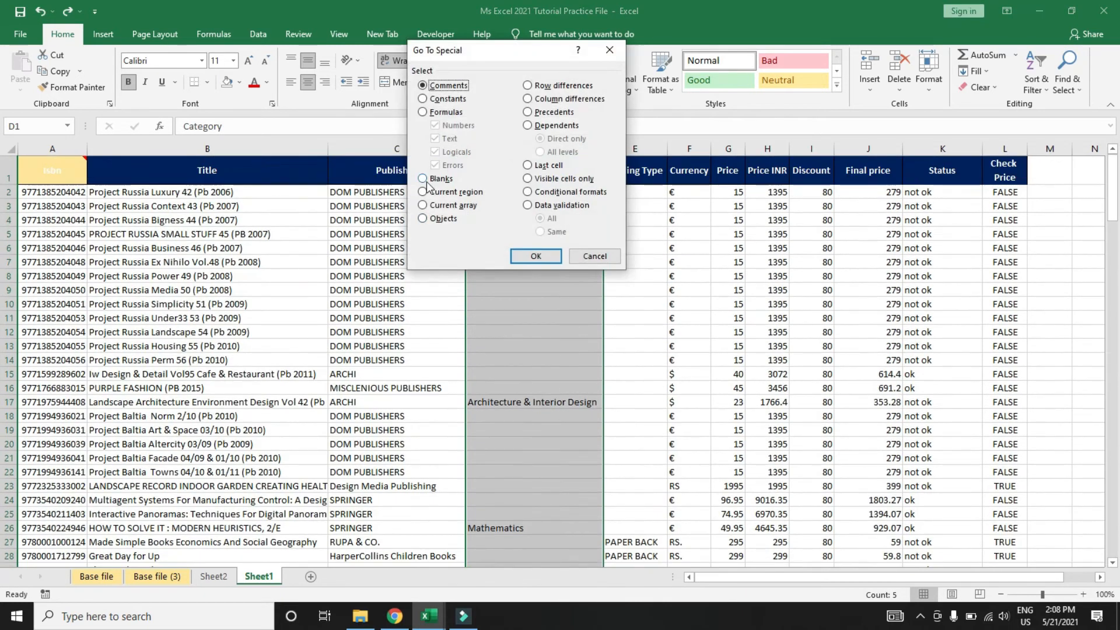
click(431, 179)
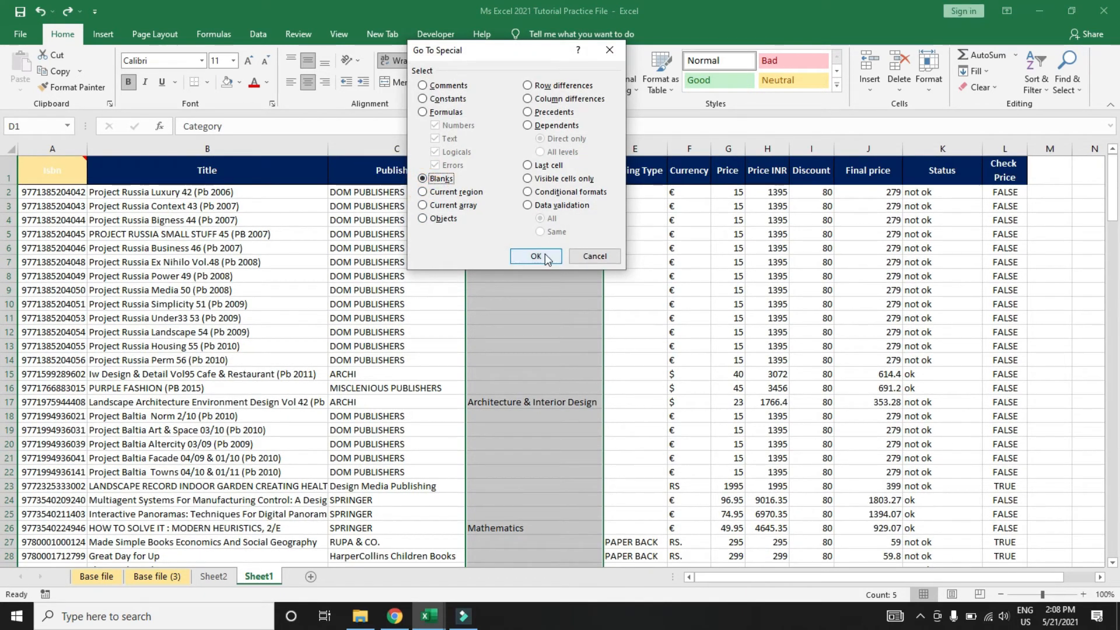
click(535, 257)
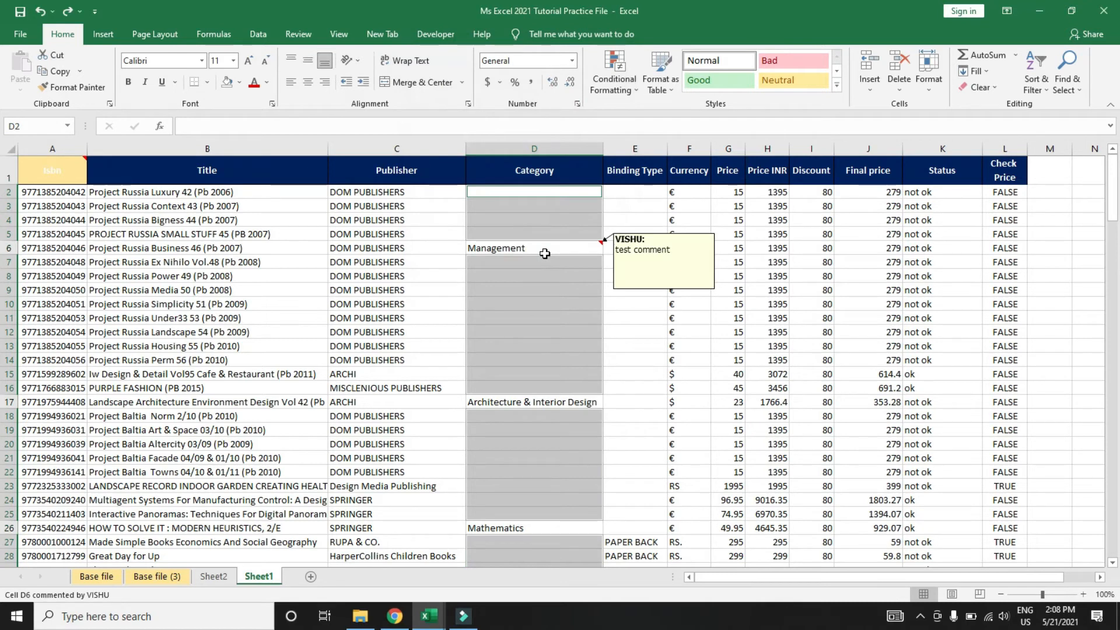
Step: Fill all the selected blank Category cells at once with the relative formula =D1, so each repeats the cell above
text(=)
click(534, 175)
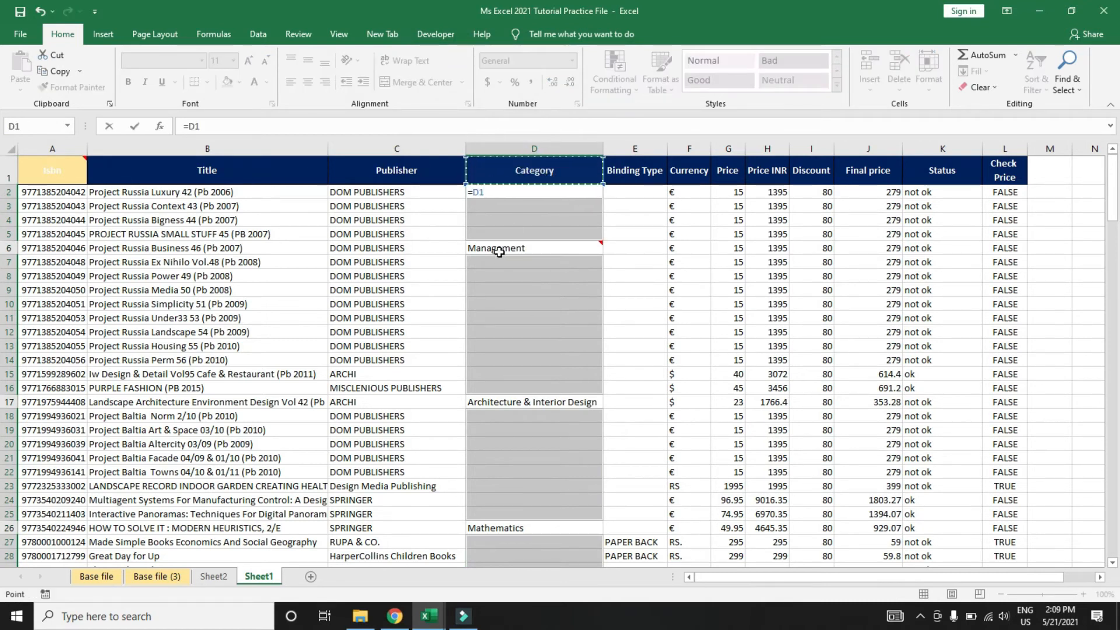
key(ctrl+Return)
Step: Examine the formulas and repeated category names down the Category column to about row 20
key(Down)
key(Down)
key(Down)
key(Up)
key(Down)
key(Down)
key(Down)
key(Up)
key(Down)
key(Down)
key(Down)
key(Down)
key(Down)
key(Down)
key(Down)
key(Down)
key(Down)
key(Down)
key(Down)
key(Down)
key(Down)
key(Down)
key(Down)
key(Down)
key(Up)
key(Up)
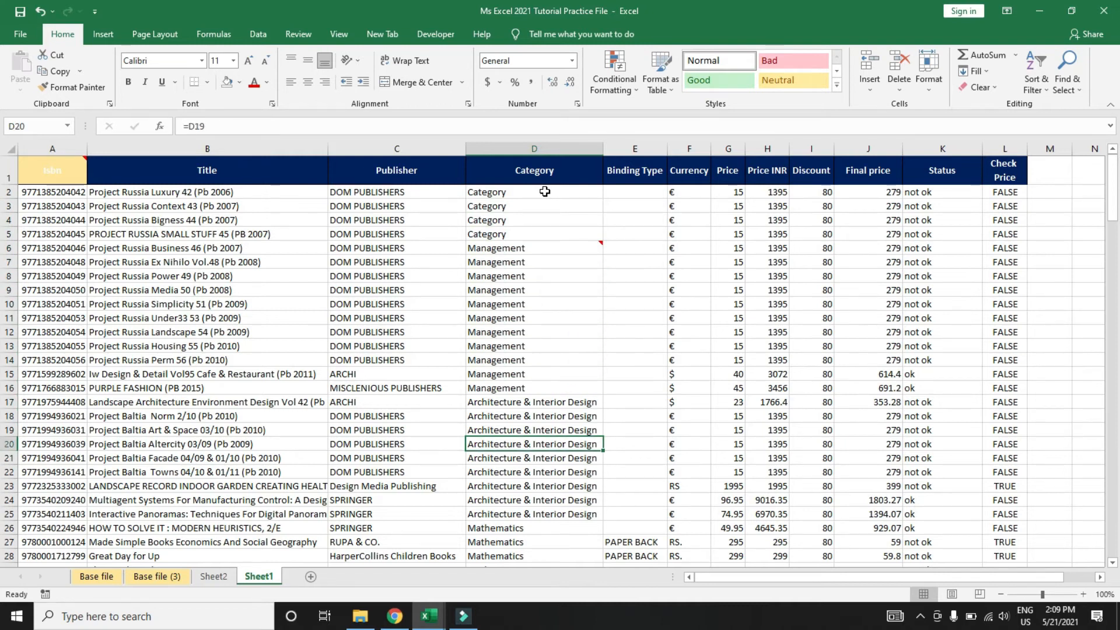
Step: Copy the whole Category column and paste it over itself as values only
key(ctrl+space)
key(ctrl+c)
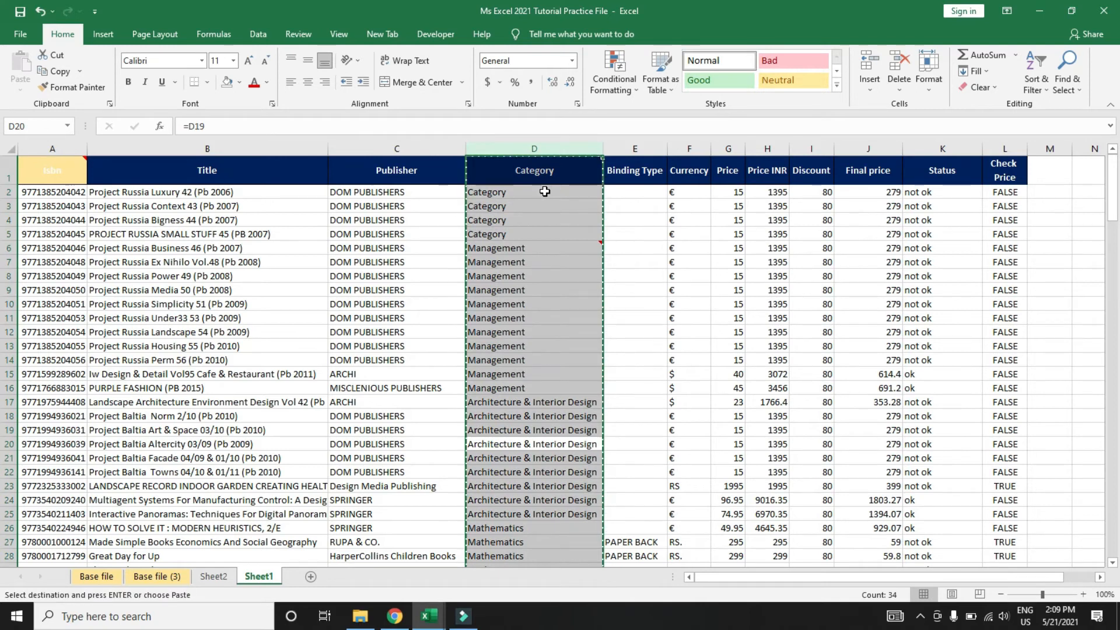
key(ctrl+alt+v)
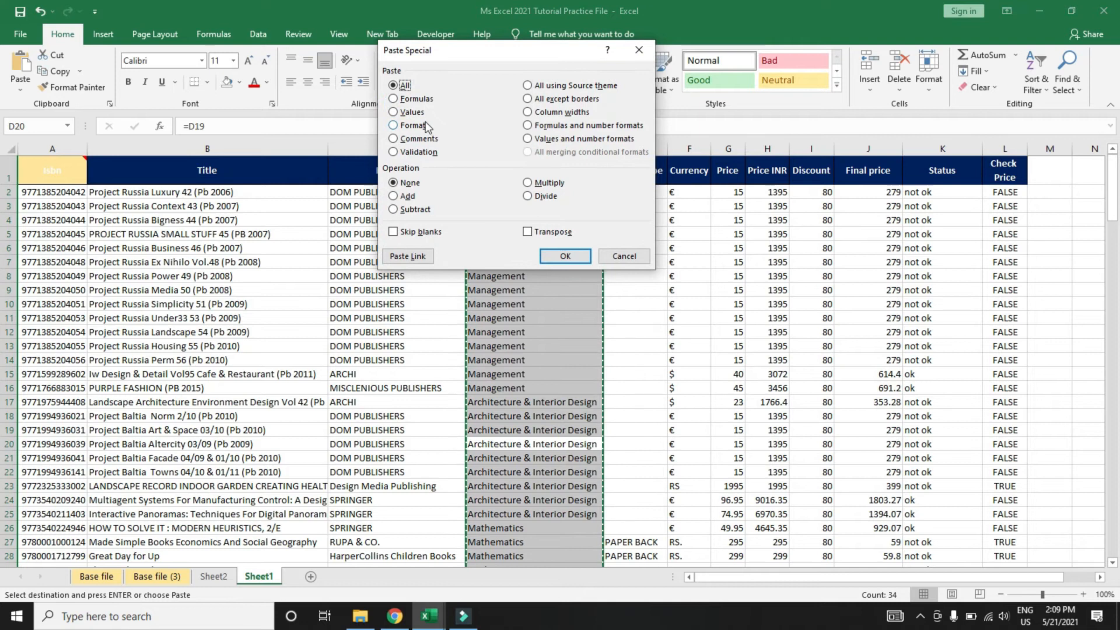
key(v)
click(560, 258)
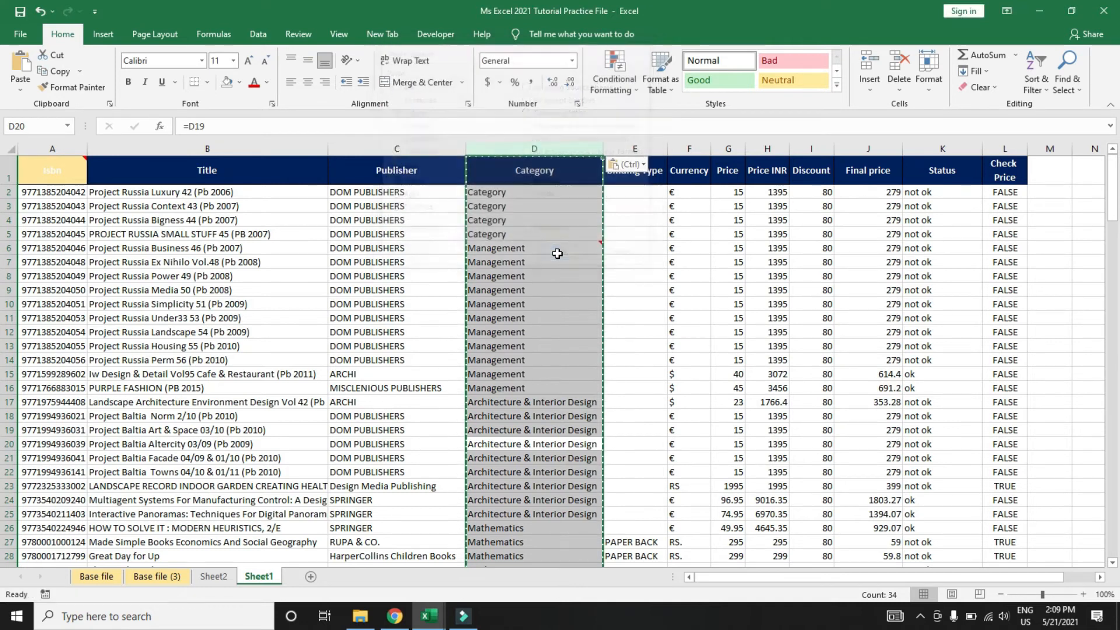
Step: Check the pasted values in the Category cells around and above row 20
key(Down)
key(Down)
key(Up)
key(Up)
key(Up)
key(Up)
key(Up)
key(Up)
key(Up)
key(Up)
key(Up)
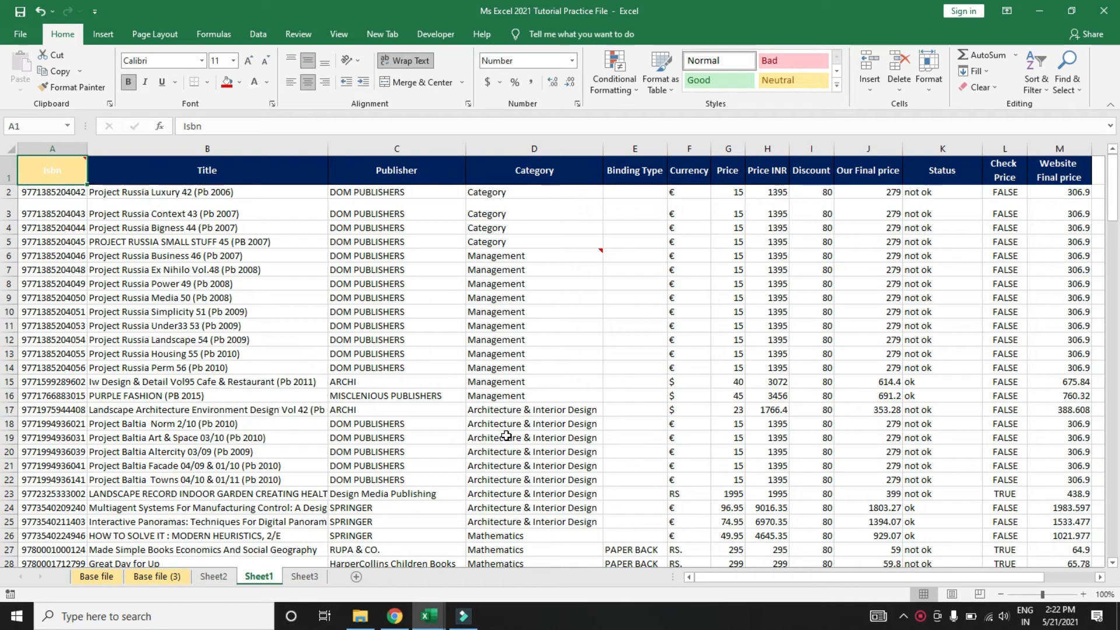
Step: Select the entire data block around the Isbn header cell A1 with the Current region option of Go To Special
key(ctrl+g)
click(448, 236)
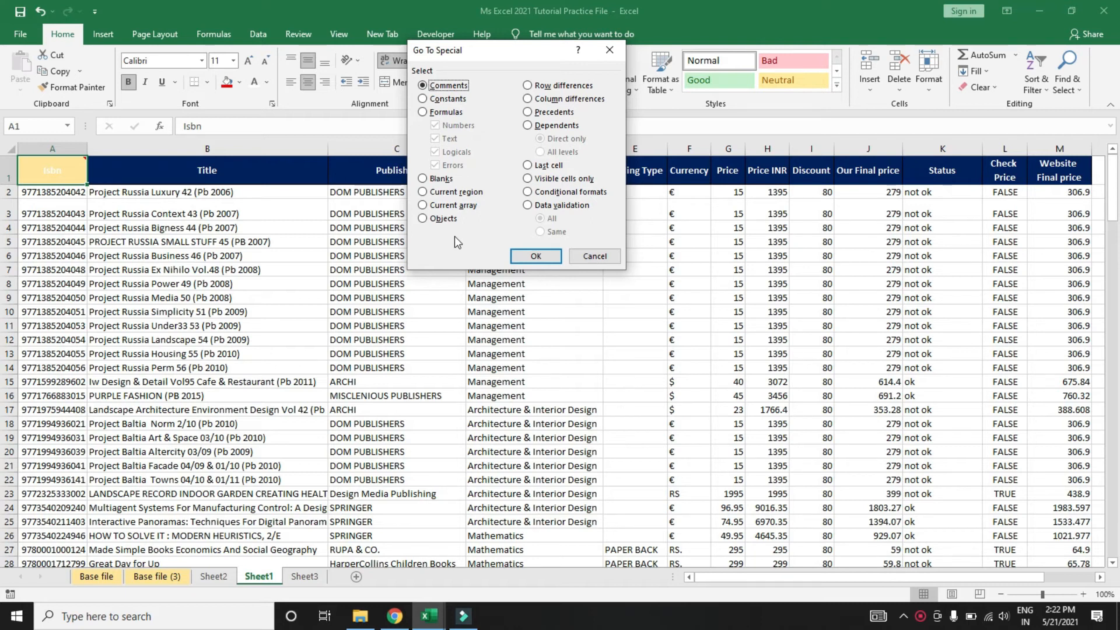
click(449, 193)
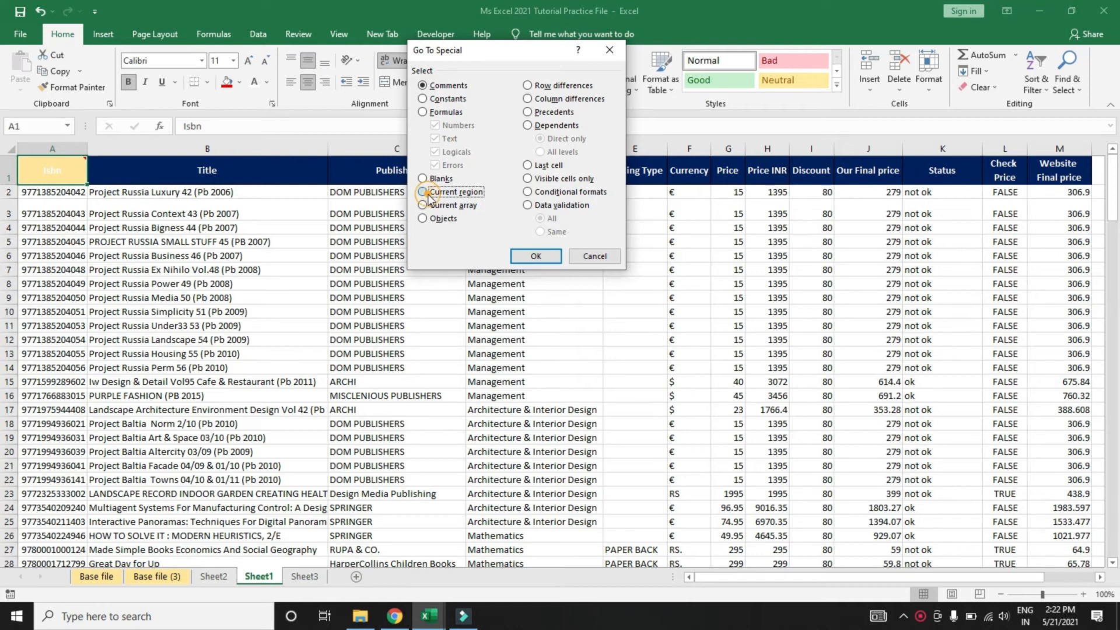
click(547, 257)
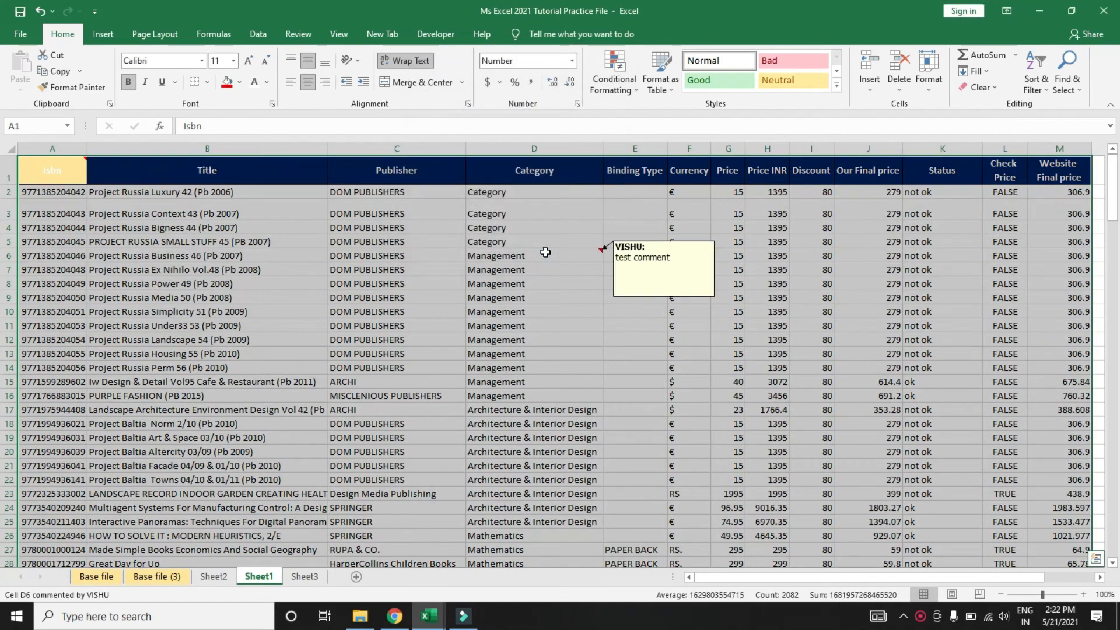
Step: Run Go To Special with the Current array option on Sheet1
key(ctrl+g)
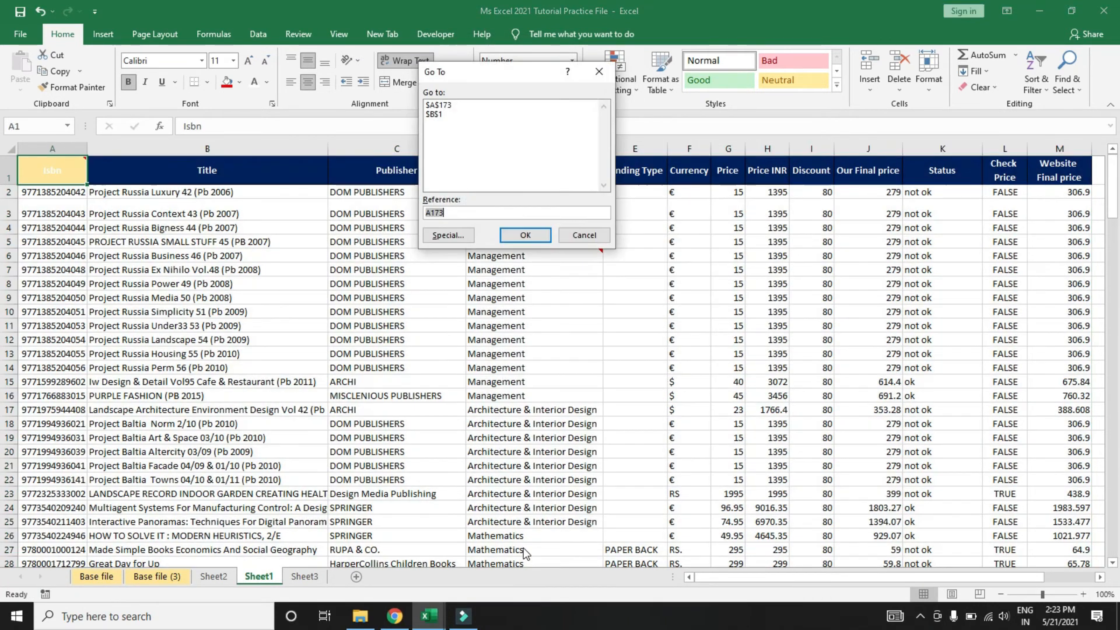
click(448, 235)
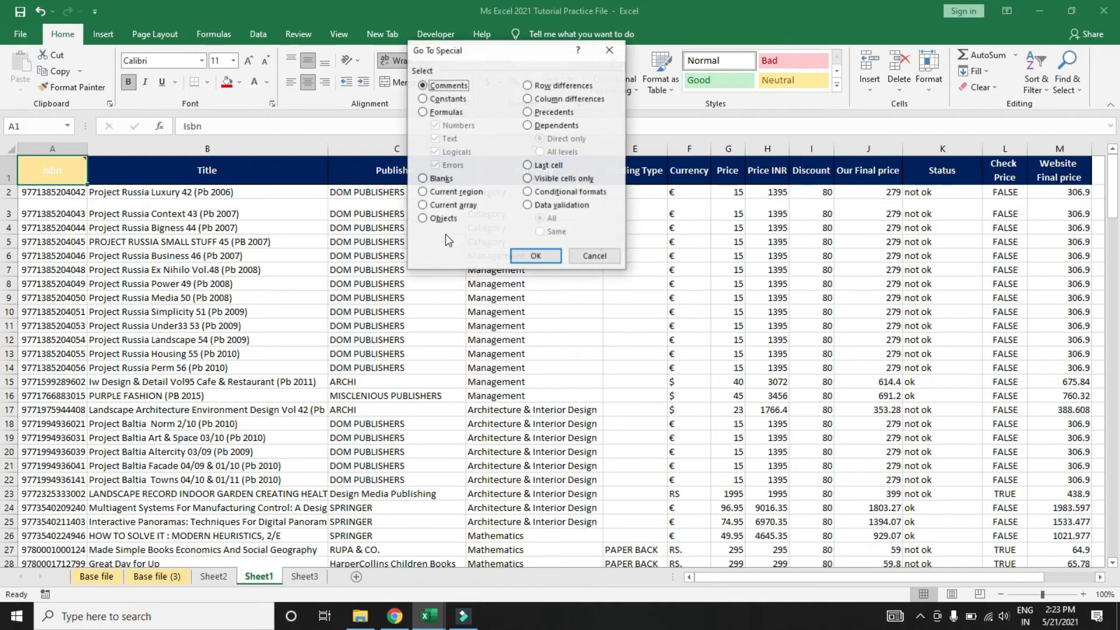
click(438, 208)
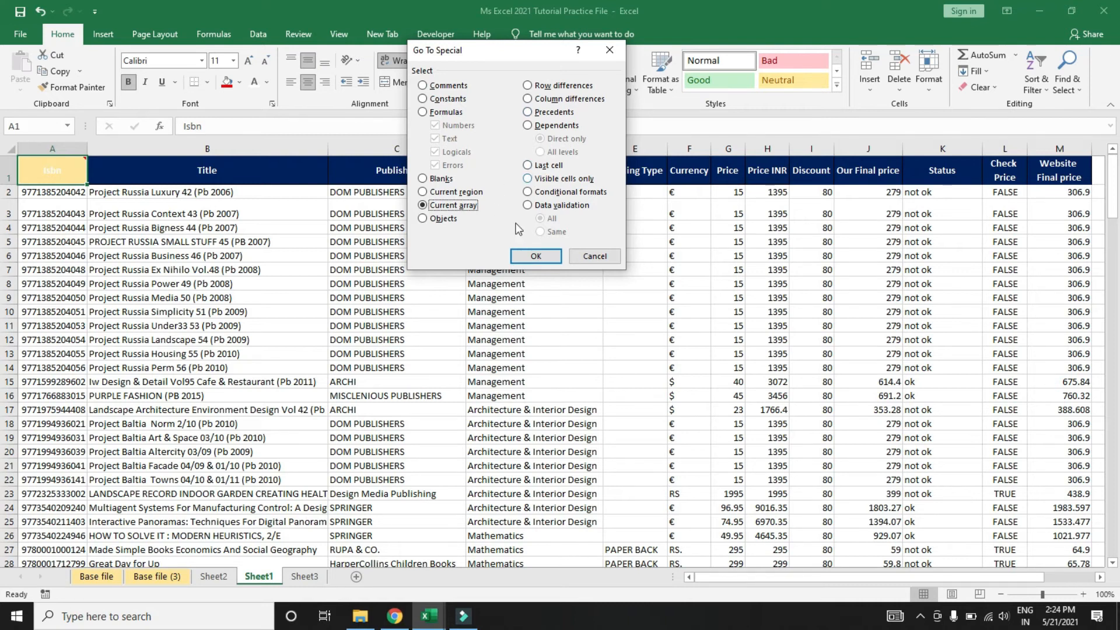
click(535, 256)
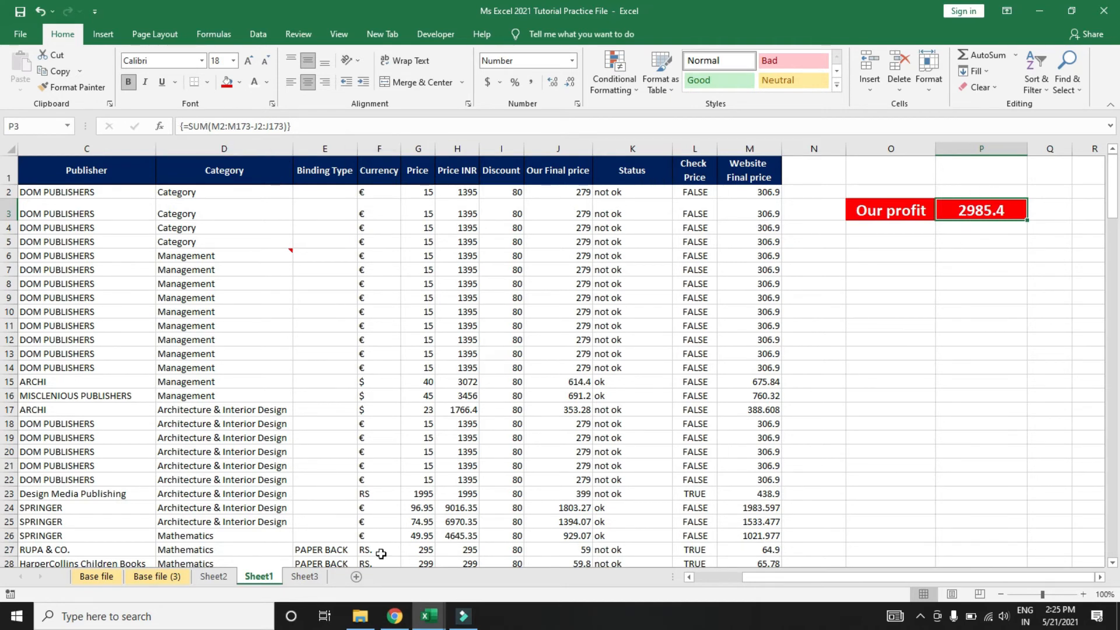
key(ctrl+g)
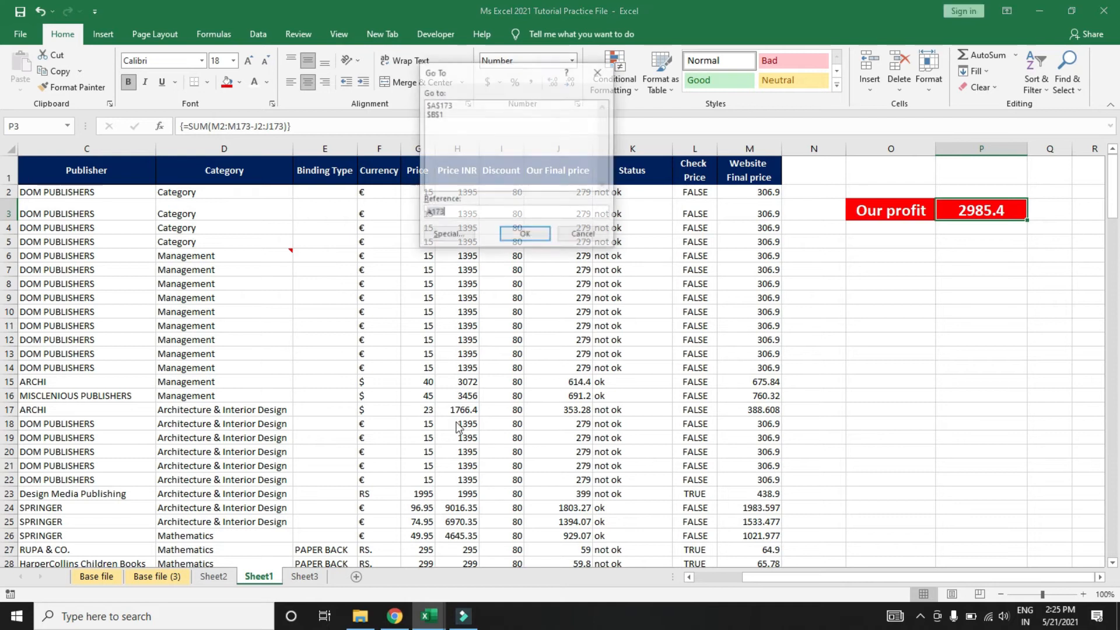
click(441, 237)
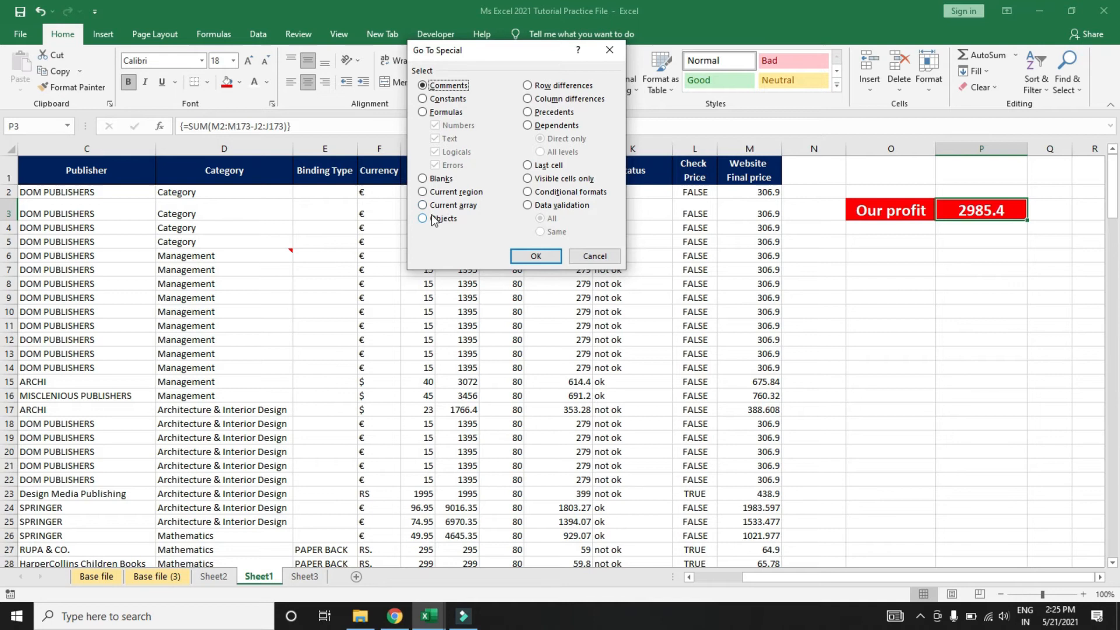
click(594, 256)
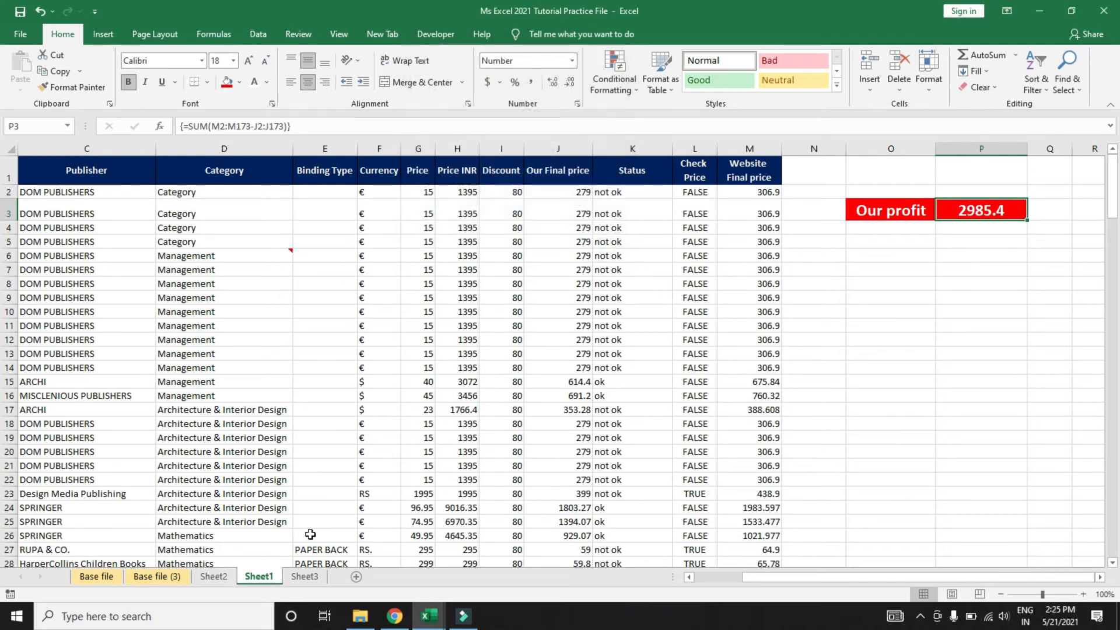
Step: Switch to Sheet3 and select its chili, flame, thinking emoji and Advance Excel pictures one after another
click(294, 578)
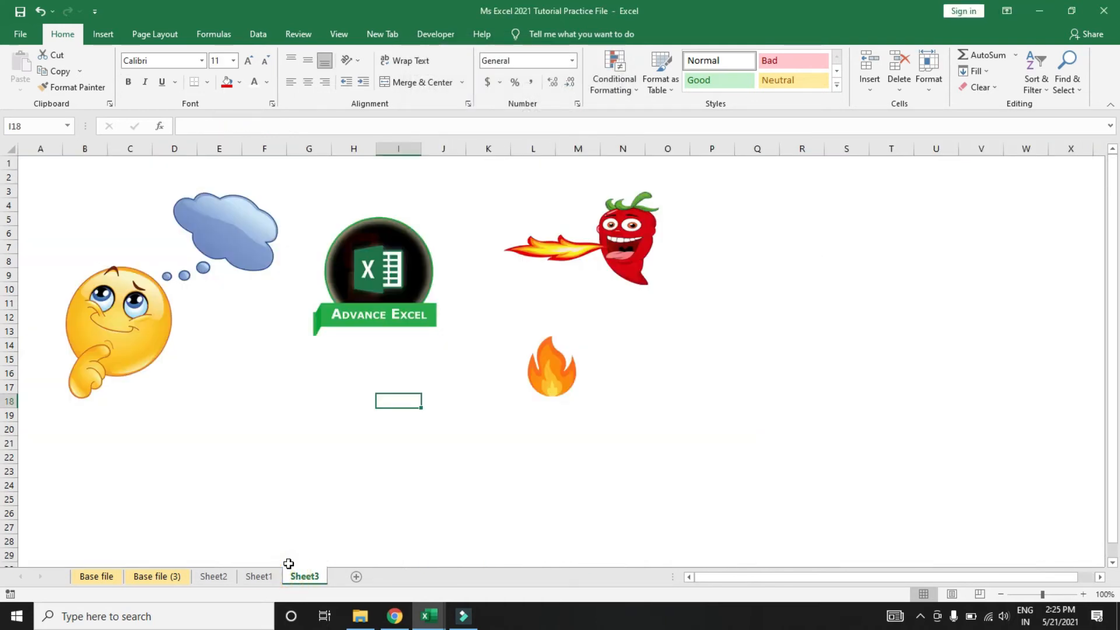
click(289, 453)
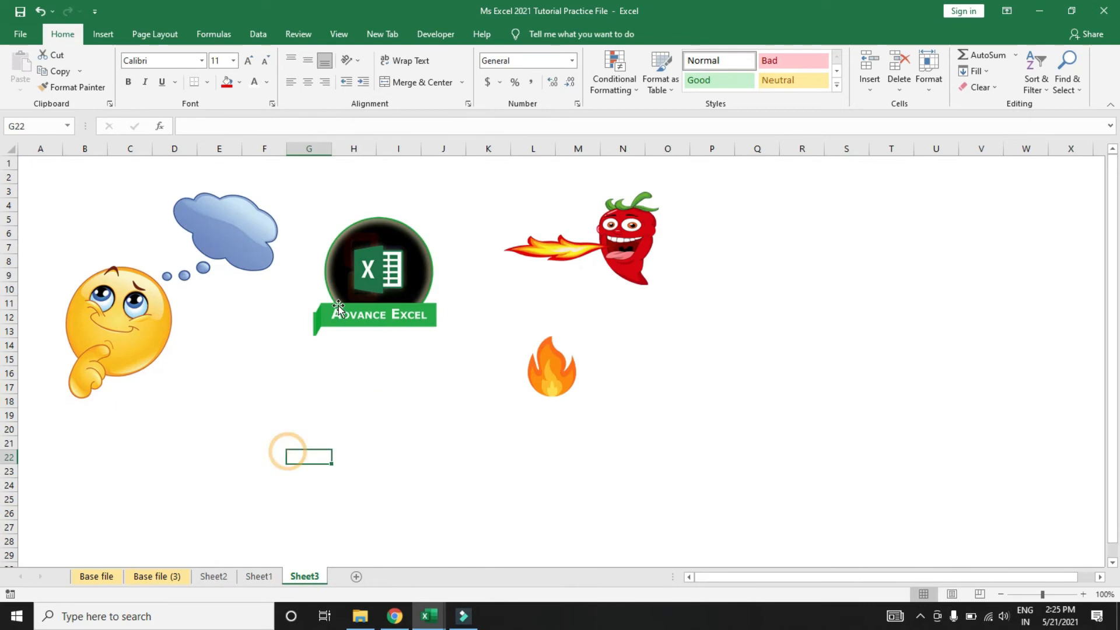
click(629, 234)
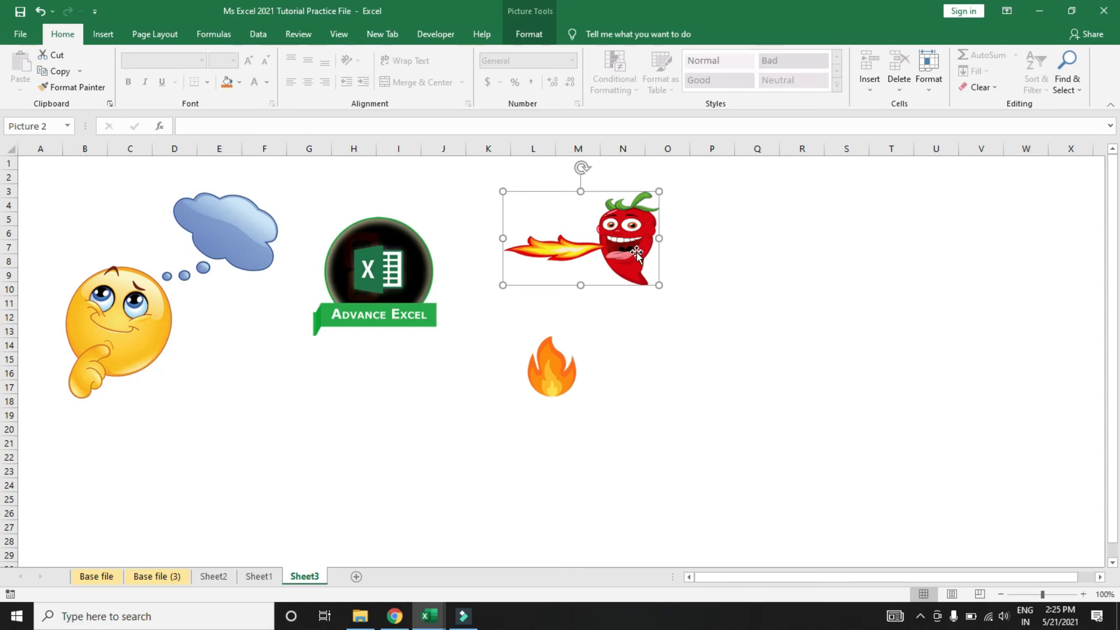
click(557, 370)
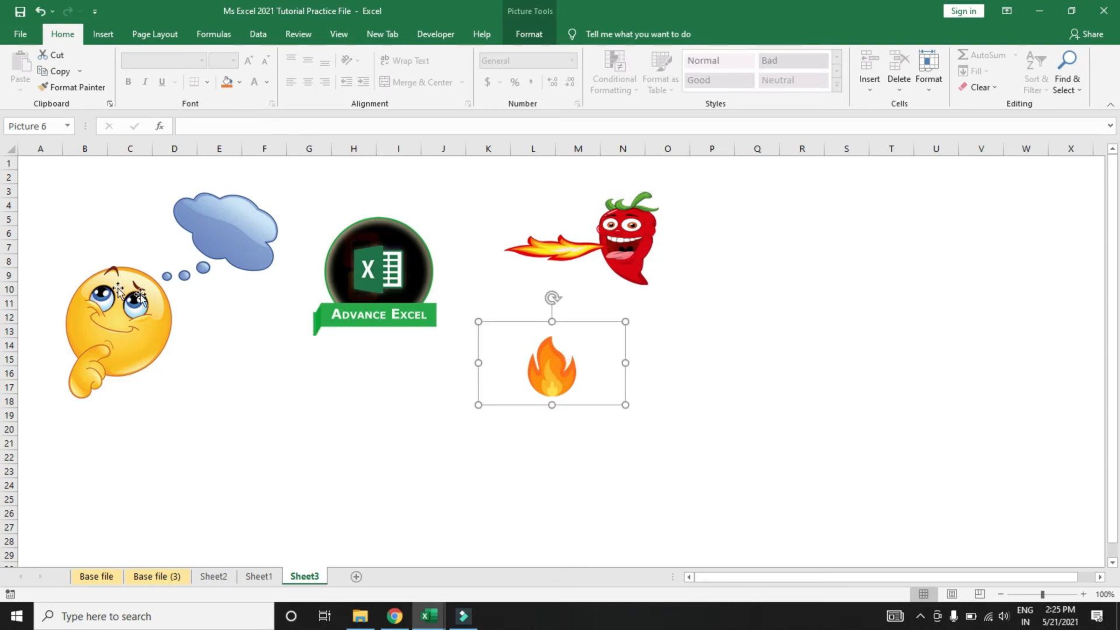
click(135, 322)
click(336, 263)
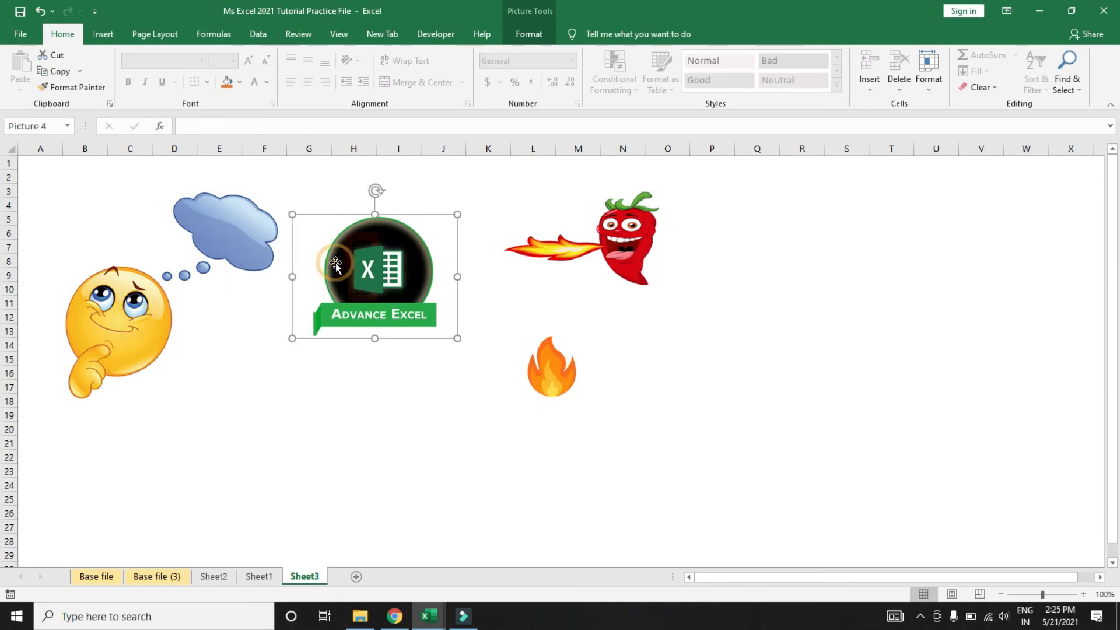
double_click(335, 264)
Step: Select all the pictures on Sheet3 at once with the Objects option of Go To Special
click(738, 291)
key(ctrl+Up)
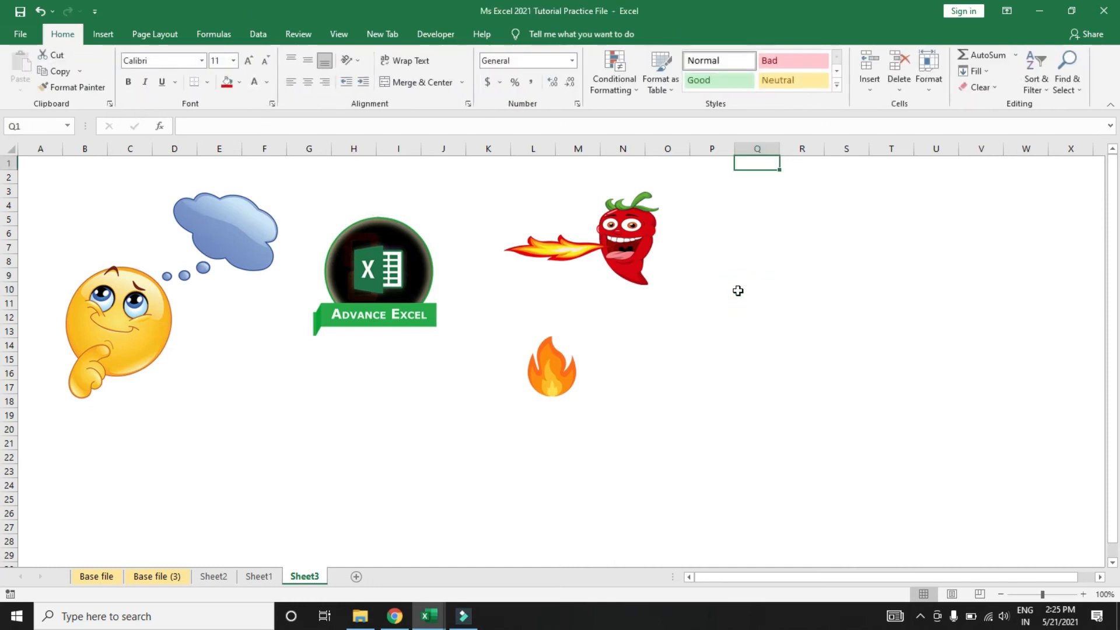
key(ctrl+Left)
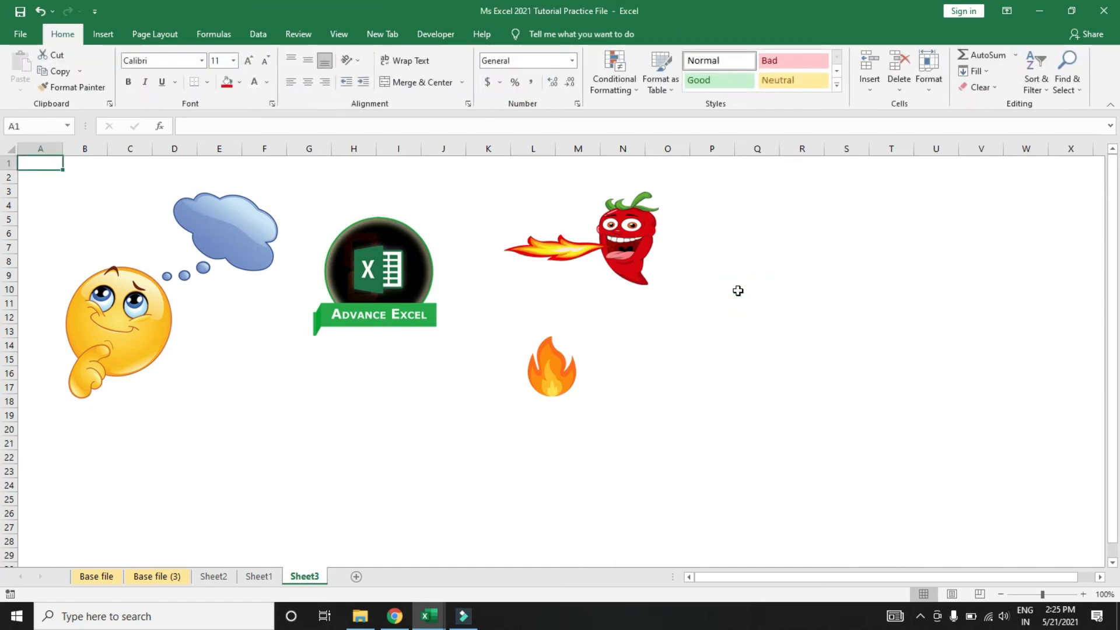
key(ctrl+g)
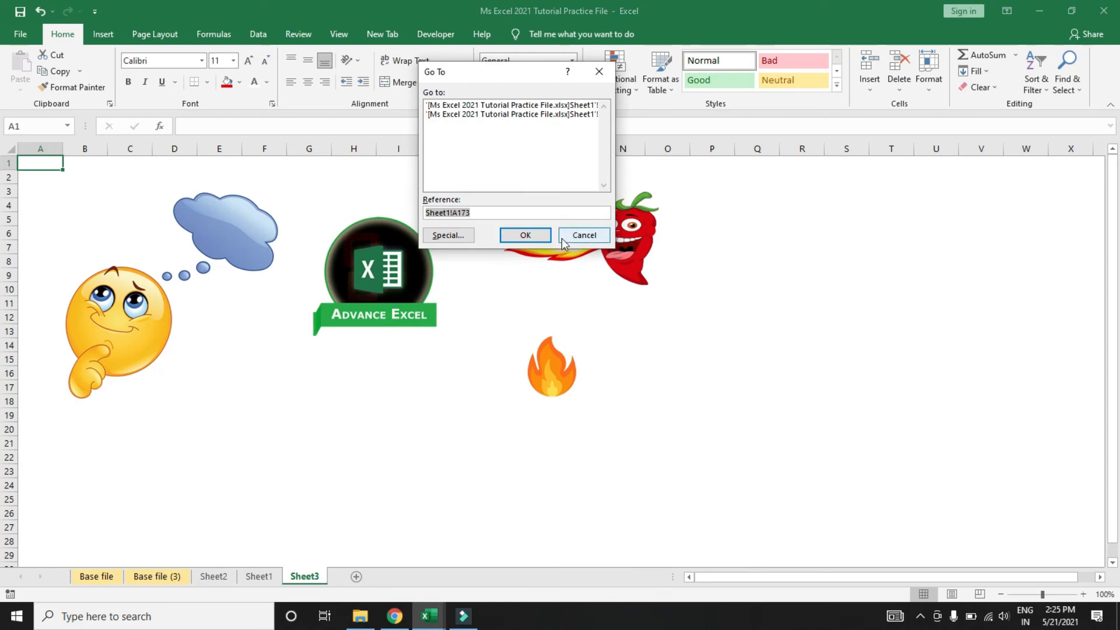
click(470, 235)
click(435, 219)
click(536, 256)
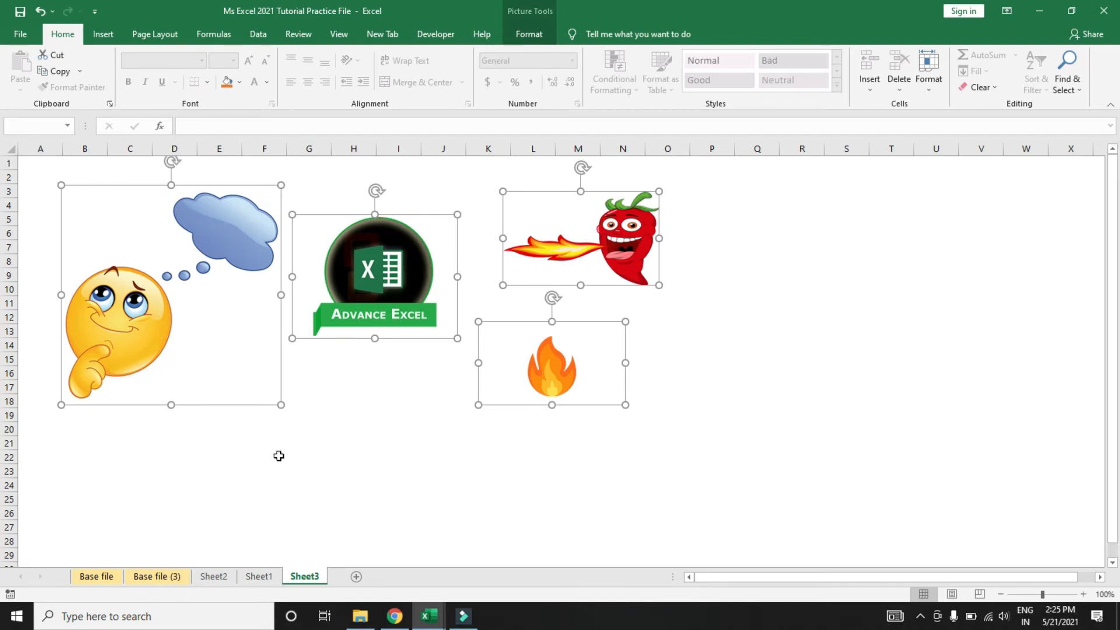
click(257, 576)
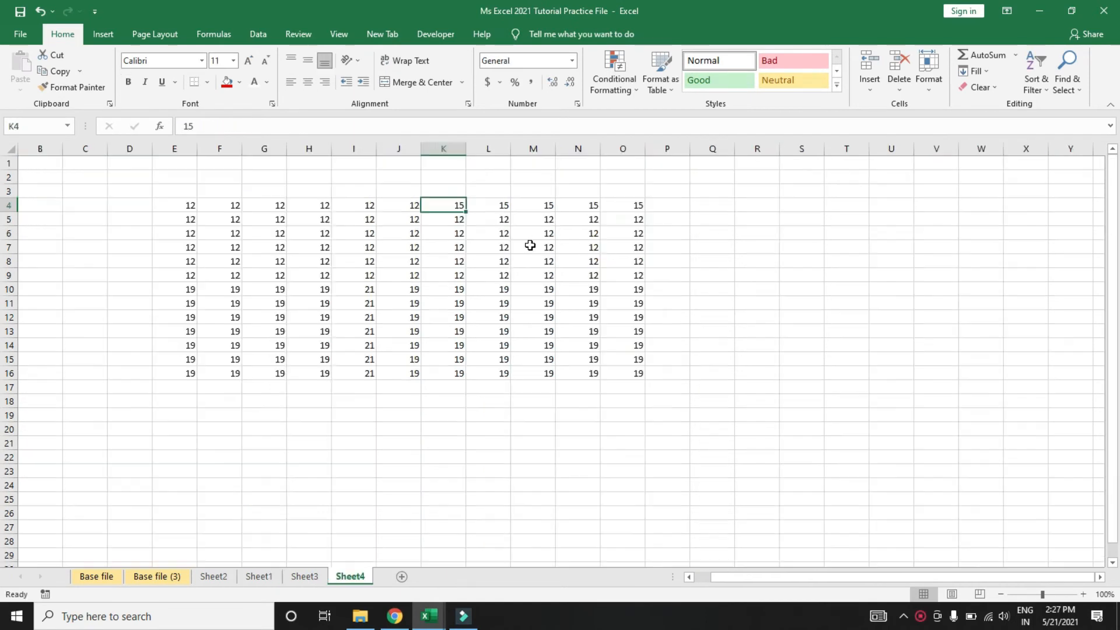
Step: Select E4:O4 on Sheet4 and run Go To Special with the Row differences option
key(Left)
key(Left)
key(Left)
key(Left)
key(Left)
key(Left)
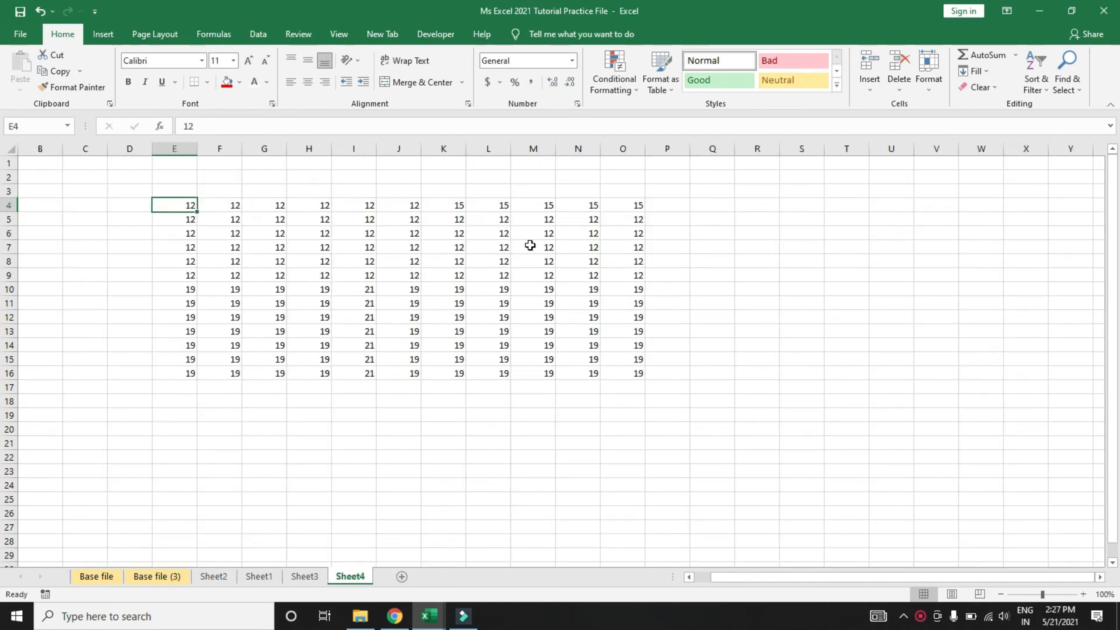
key(ctrl+shift+Right)
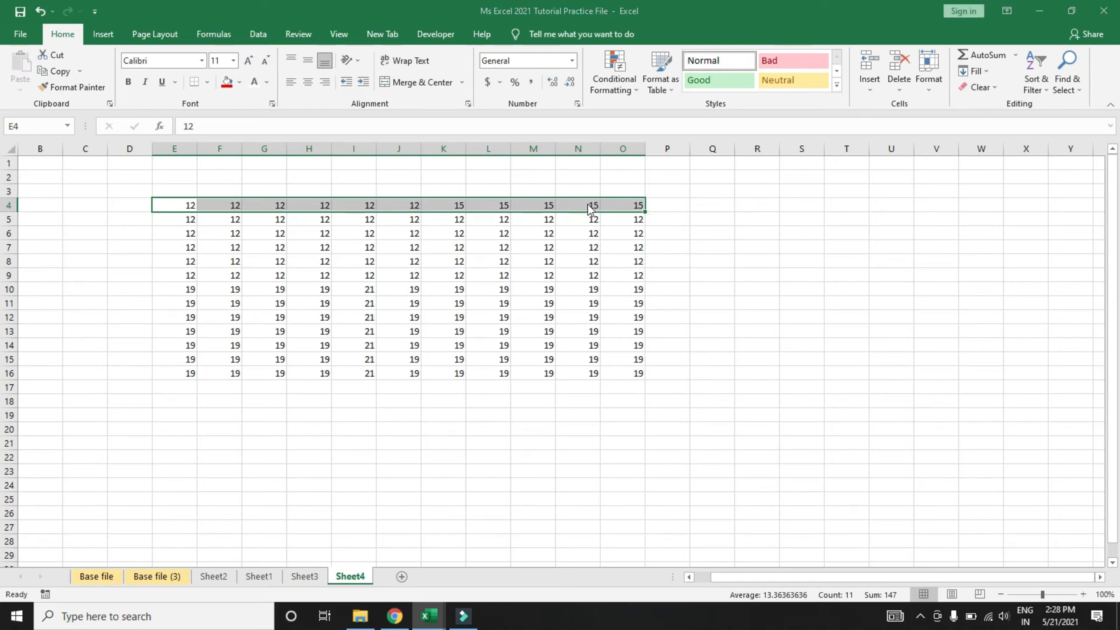
key(ctrl+g)
click(467, 236)
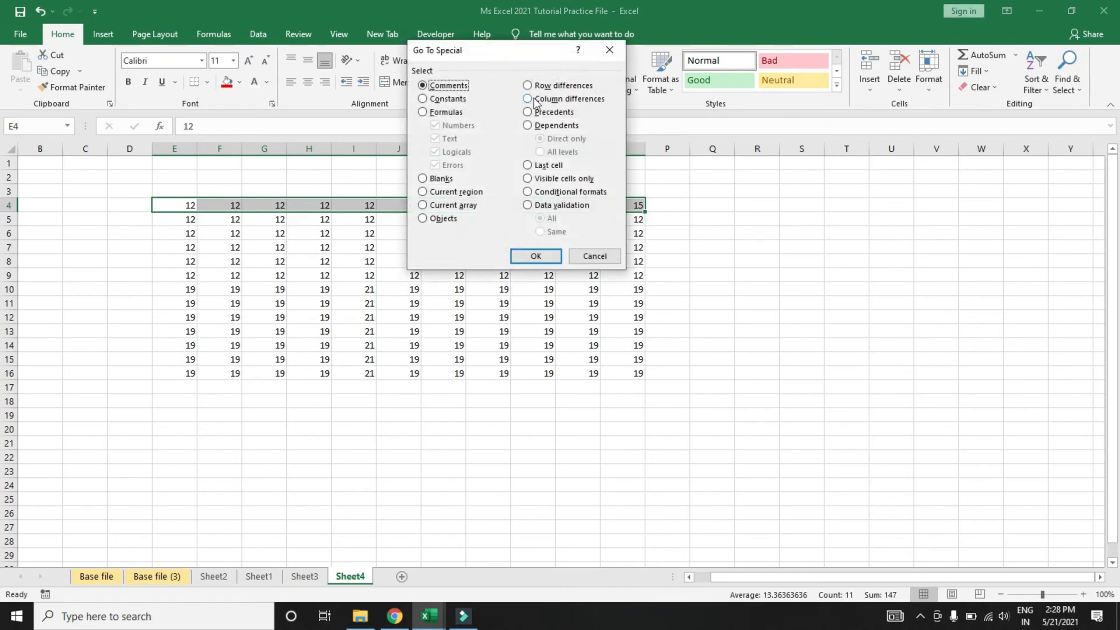
click(541, 85)
click(536, 256)
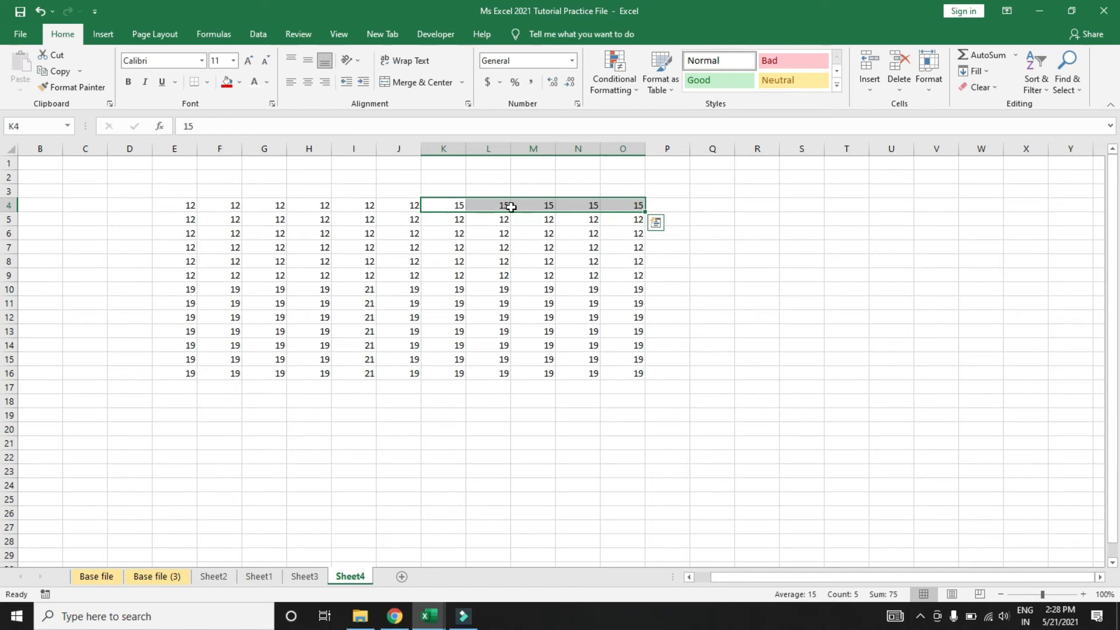
Step: Undo the last fill of 21 below cell I10
drag(419, 191, 507, 209)
key(ctrl+z)
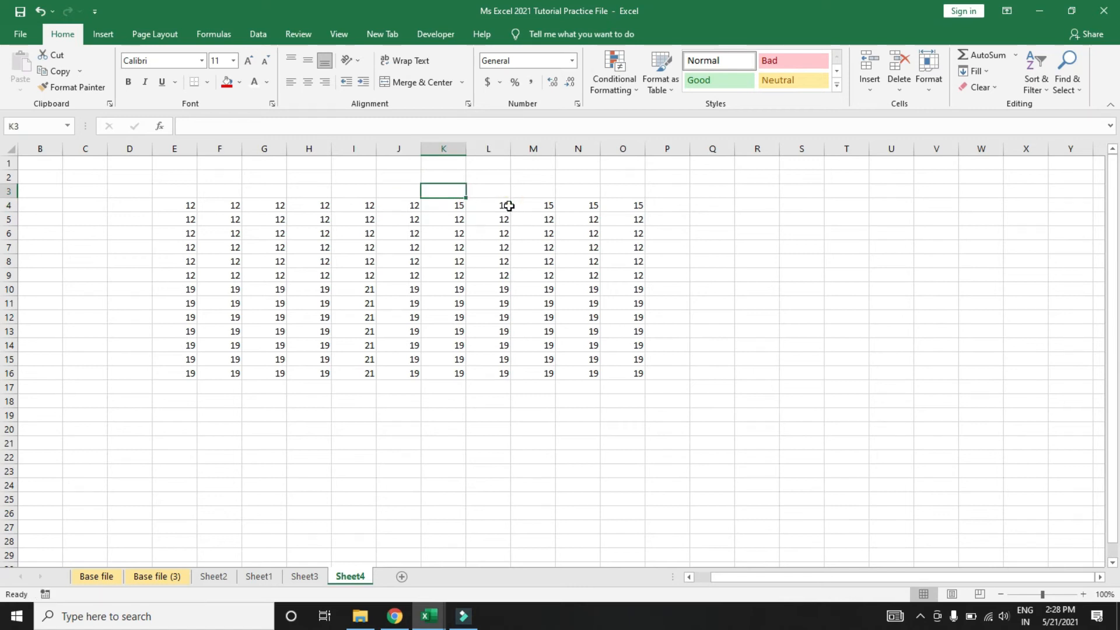
key(ctrl+z)
key(Escape)
Step: Select cells K4:O4, the values in row 4 that differ from the rest of the row
key(Right)
key(Up)
key(Up)
key(Up)
key(Up)
key(Up)
key(Up)
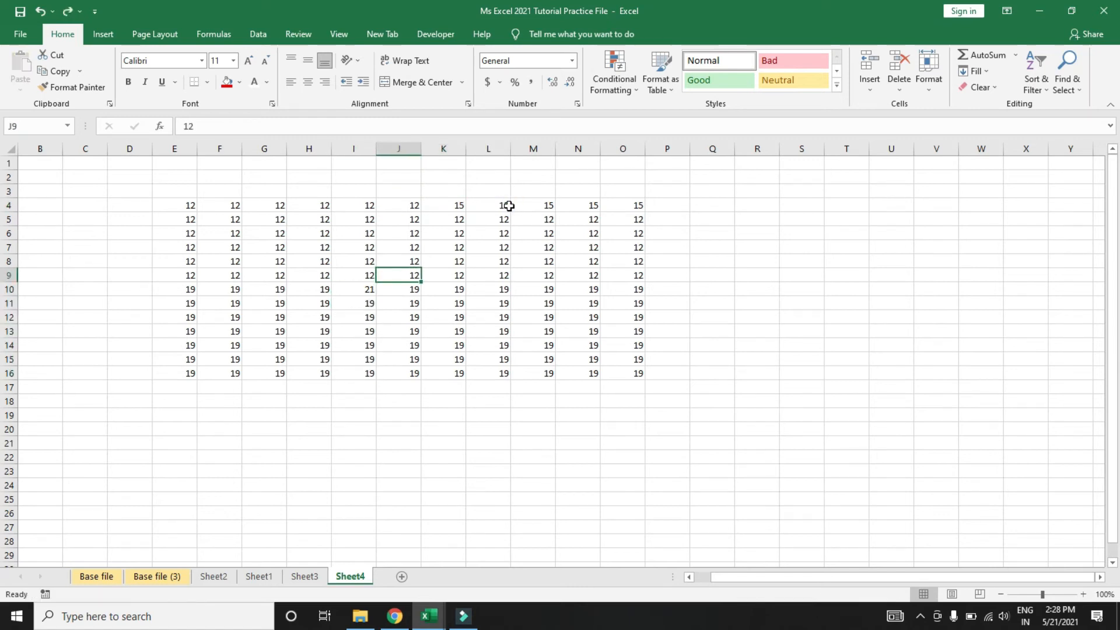
key(Right)
key(shift+Right)
key(shift+Right)
key(shift+Right)
key(shift+Right)
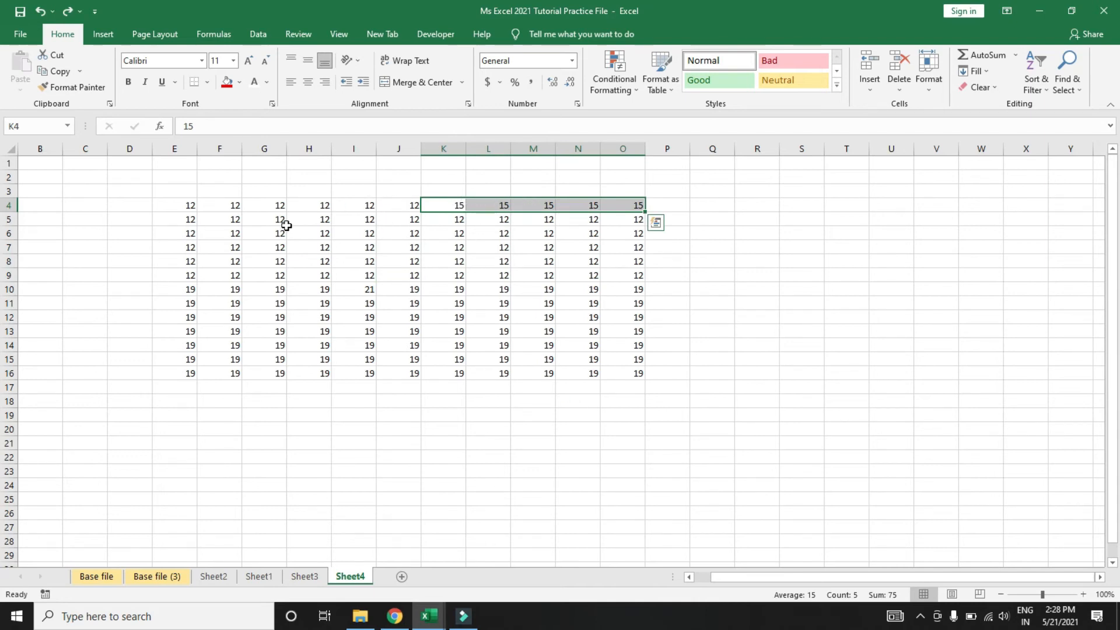
Step: Select J4:J16 and run Go To Special with the Column differences option
key(Right)
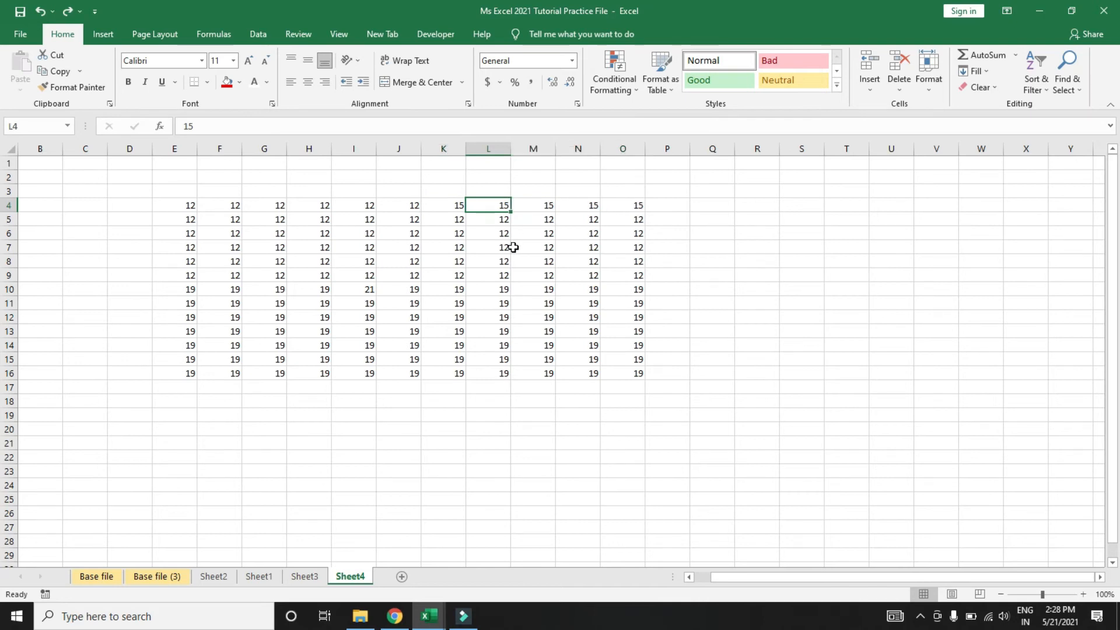
key(Left)
key(Left)
key(Left)
key(Left)
key(Right)
key(Right)
key(ctrl+shift+Down)
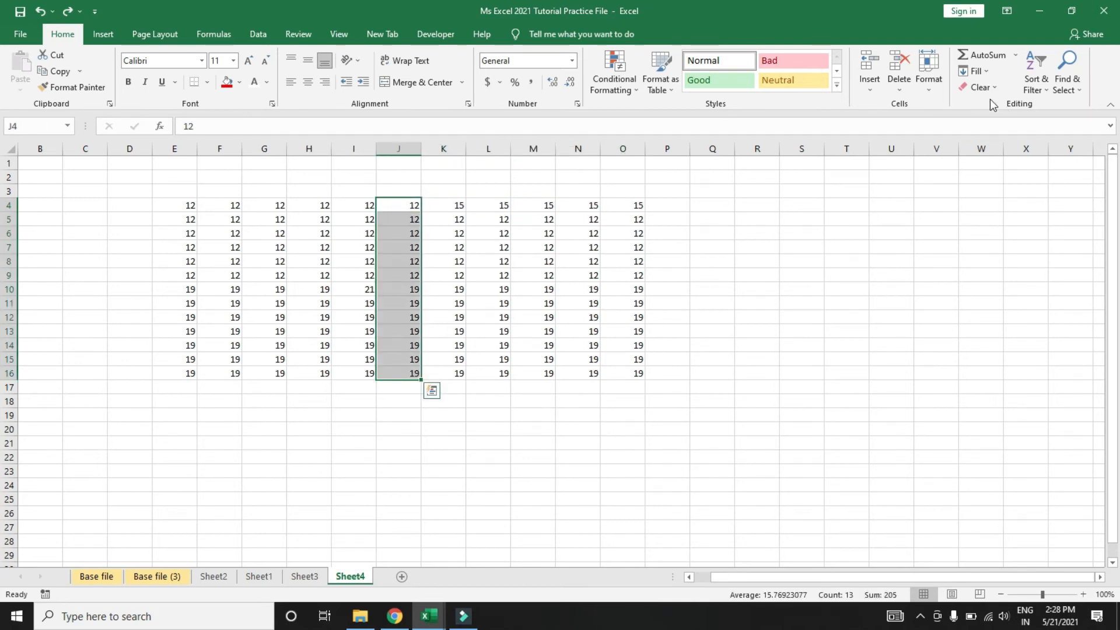
key(ctrl+g)
click(462, 235)
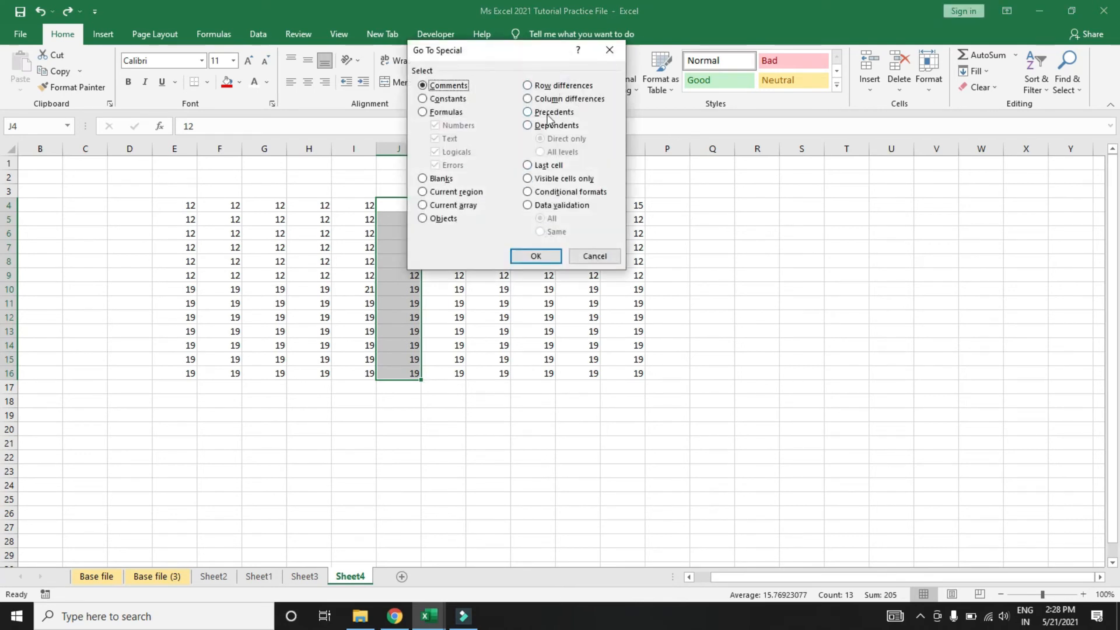
click(545, 99)
click(535, 256)
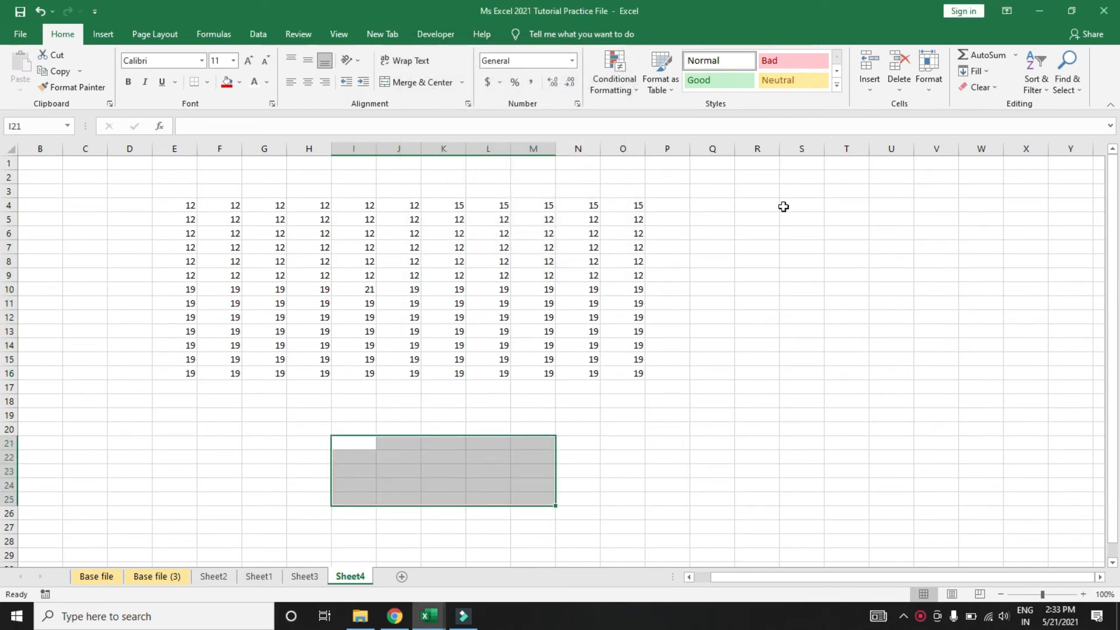
Step: Review the Precedents and Dependents options of Go To Special from cell I21 and close the dialog
key(Right)
key(Left)
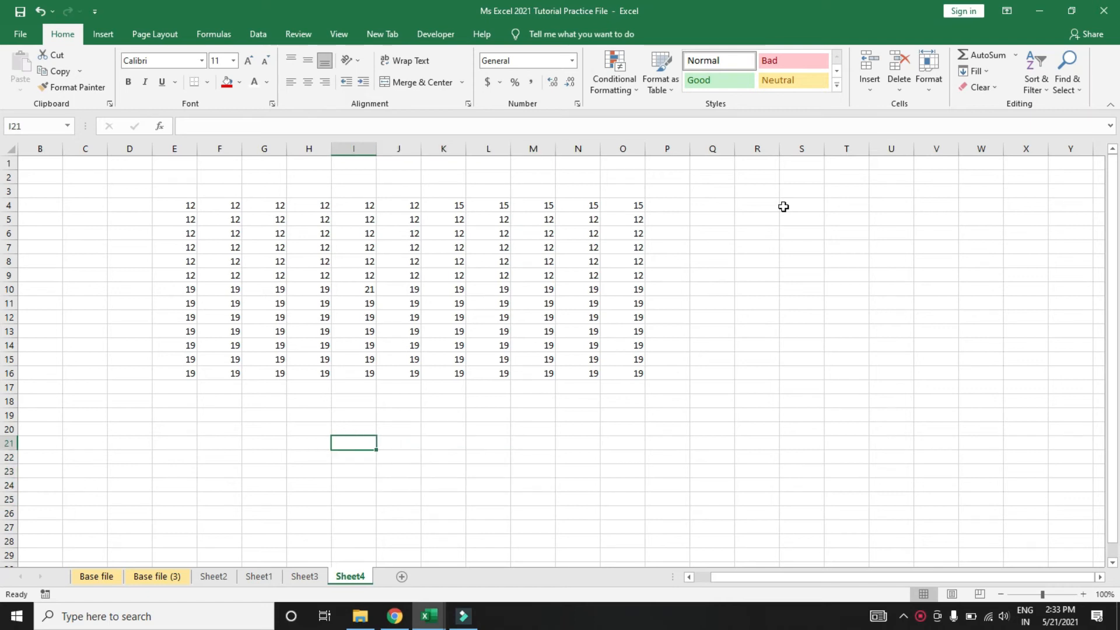
key(ctrl+g)
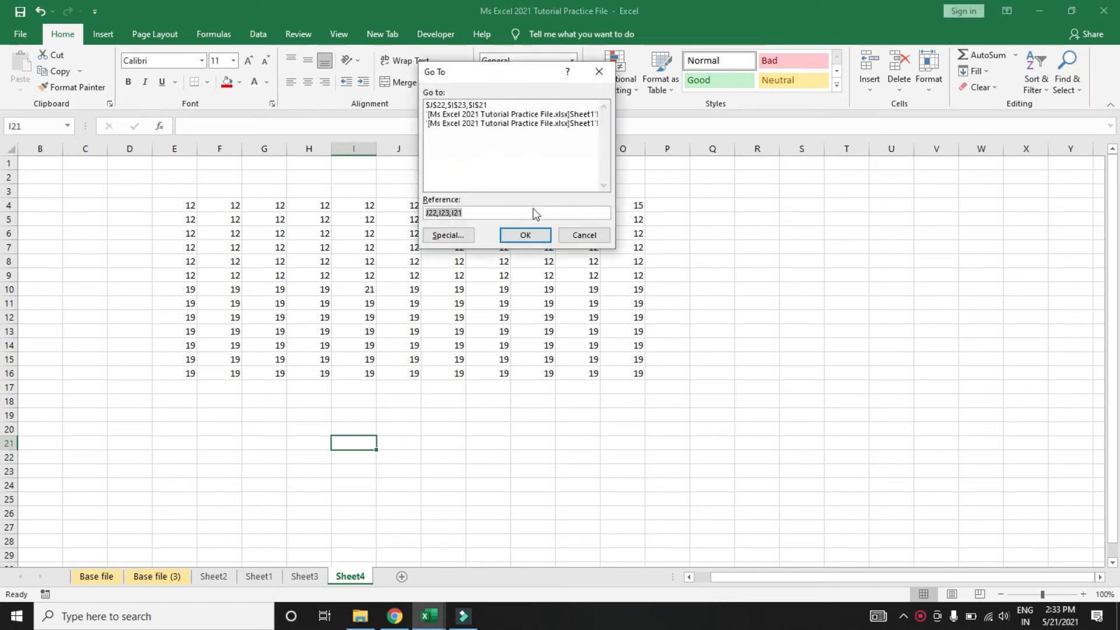
click(453, 238)
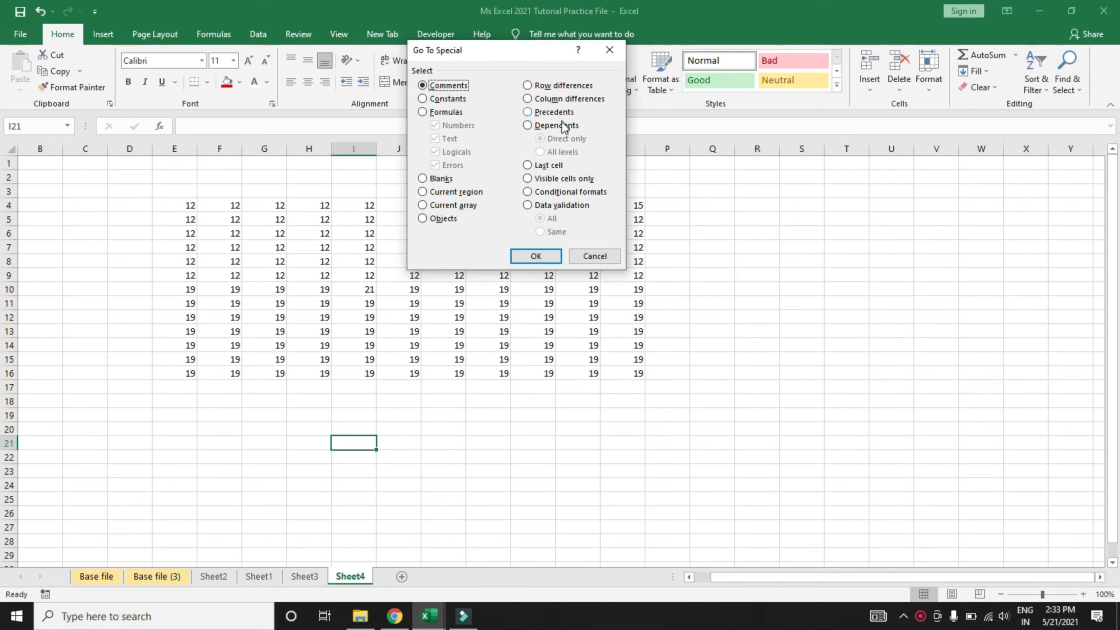
click(595, 254)
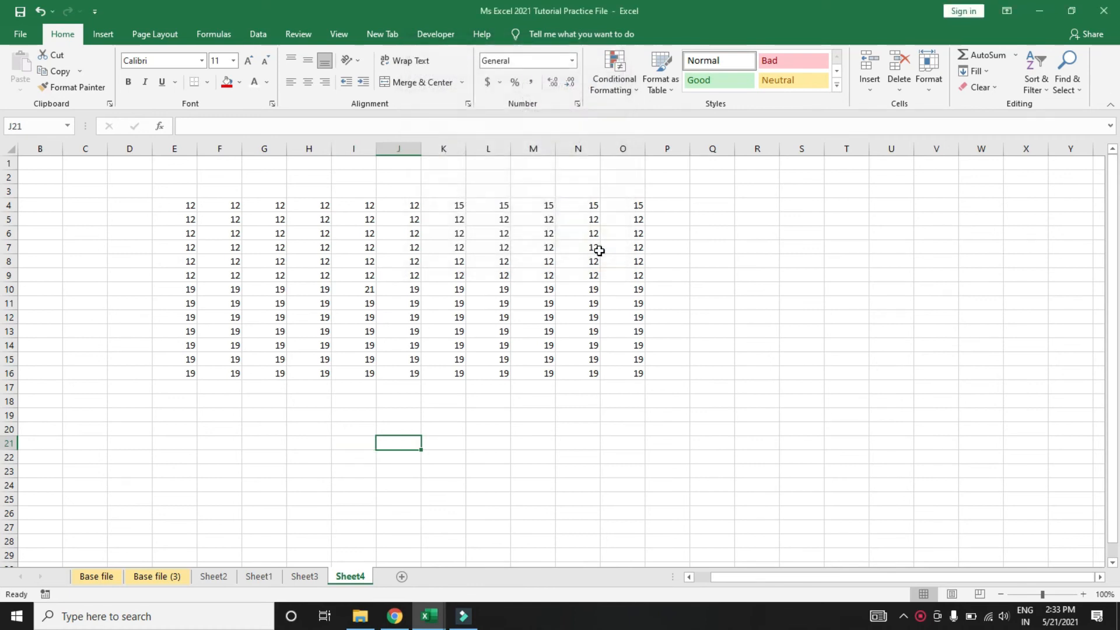
Step: Enter 12, 45 and 2 in cells I20:I22
key(Left)
key(Up)
key(Down)
key(Right)
key(Up)
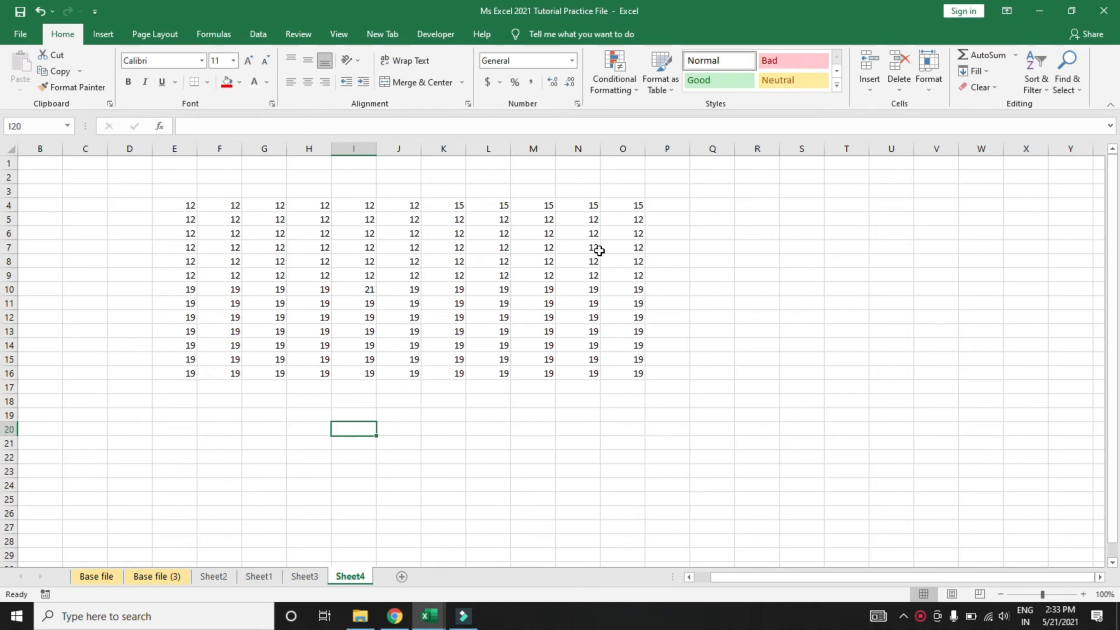
text(12)
key(Return)
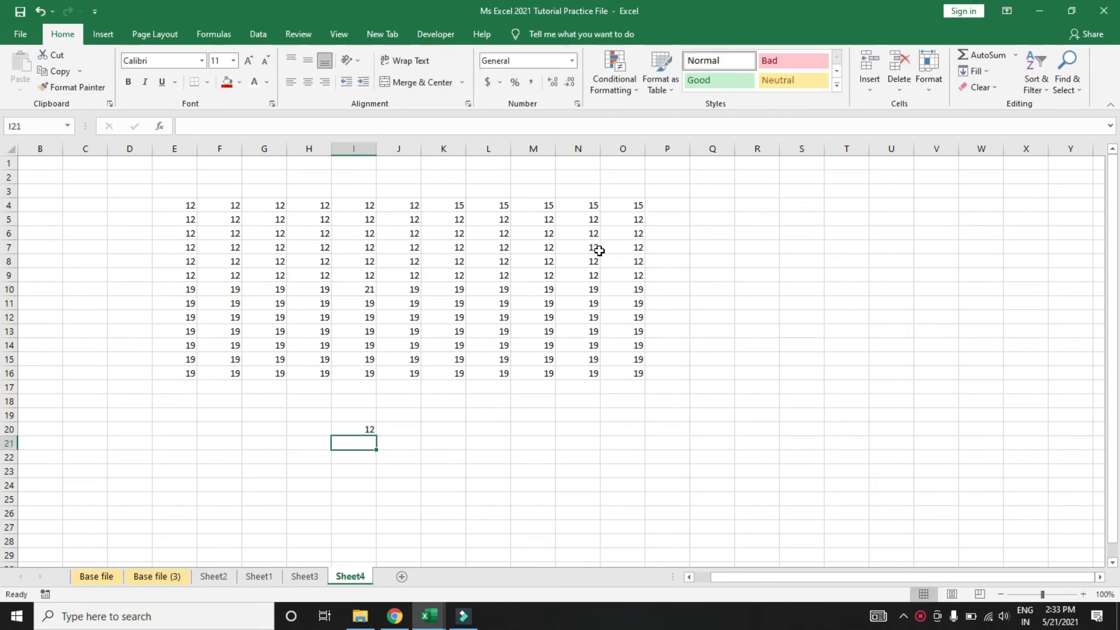
text(45)
key(Return)
text(2)
key(Return)
Step: Enter 56 in I25, copy it to I23, and enter 23 in I24
key(Return)
key(Return)
text(56)
key(ctrl+Return)
key(ctrl+c)
key(Up)
key(Up)
key(ctrl+v)
key(Down)
text(23)
key(ctrl+Return)
Step: Enter 78, 45 and 3 in cells J22:J24
key(Up)
key(Right)
key(Up)
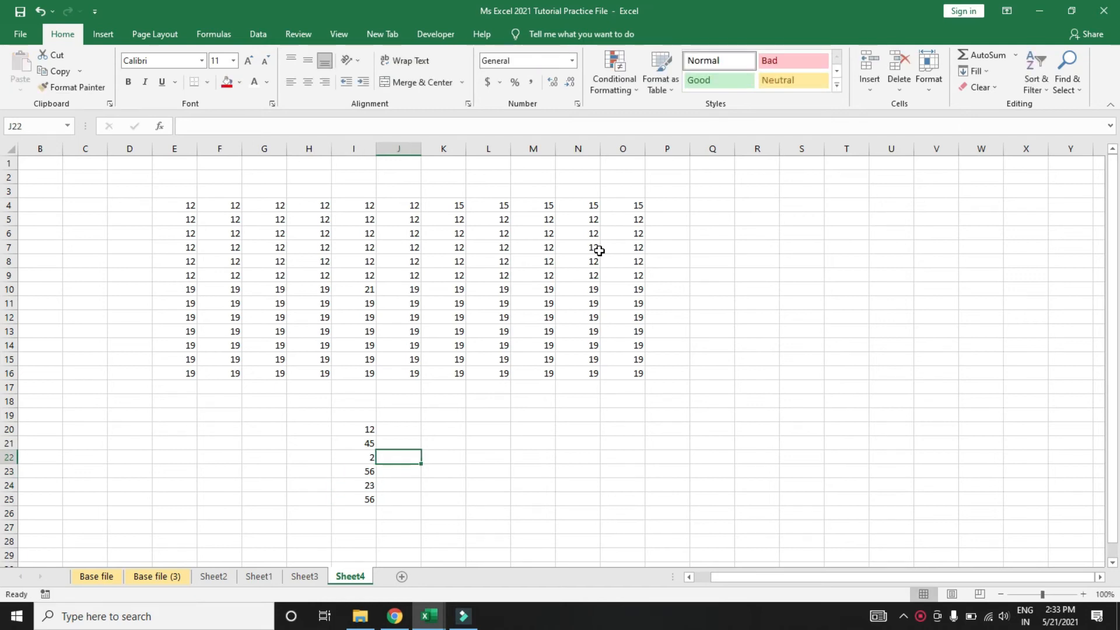
text(78)
key(Return)
text(45)
key(Return)
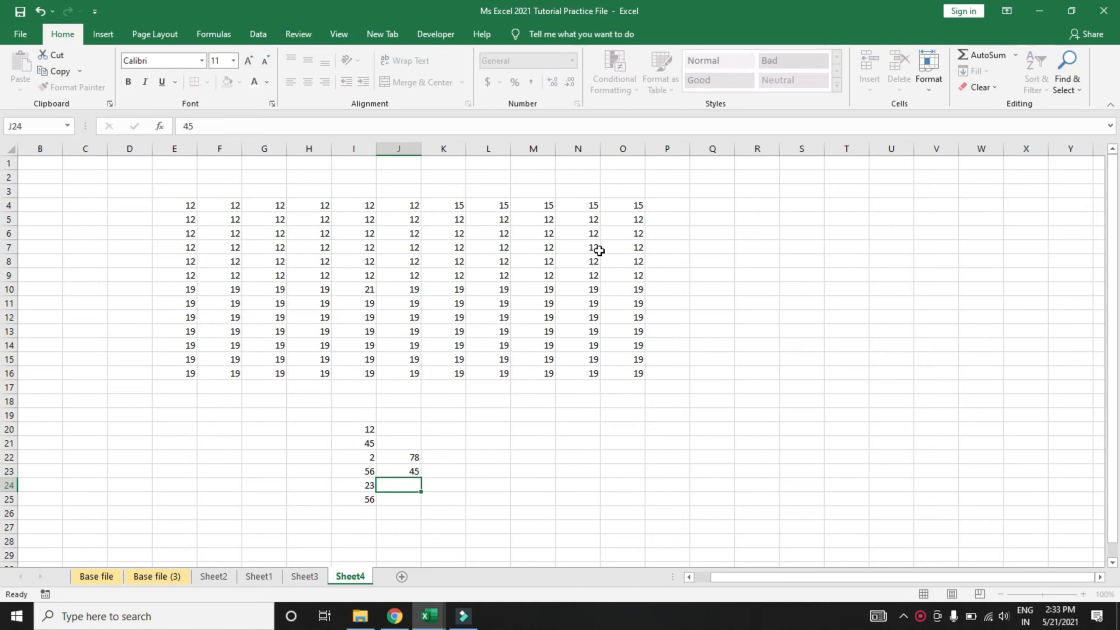
text(3)
key(Return)
Step: Add the formula =SUM(J22,I23,J23,I21) in cell M22
key(Up)
key(Up)
key(Up)
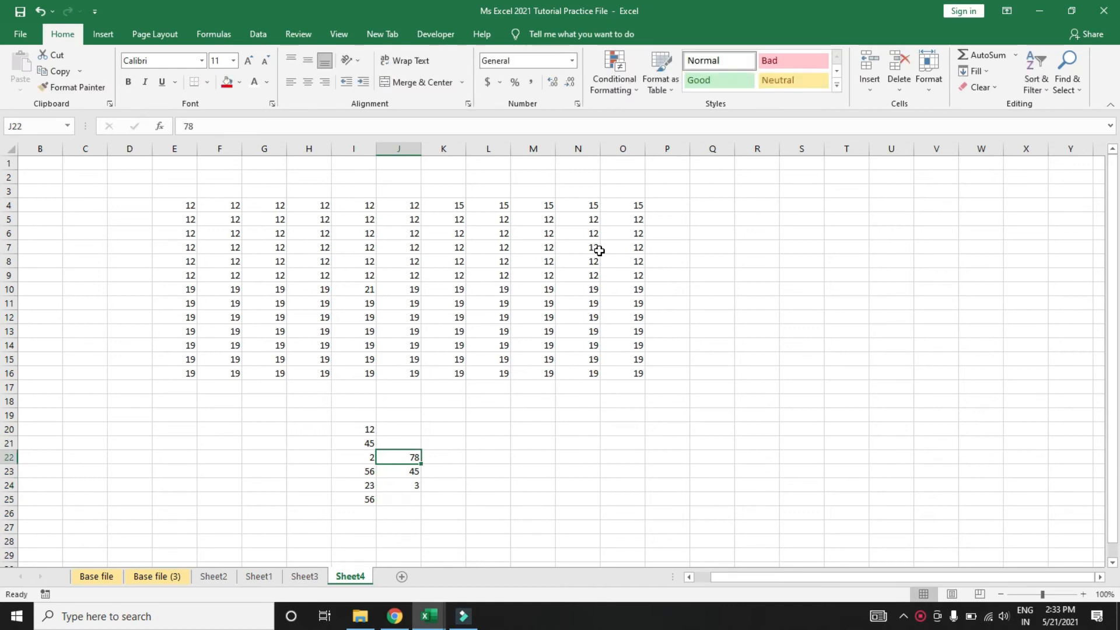
key(Right)
key(Right)
key(Right)
text(=sum()
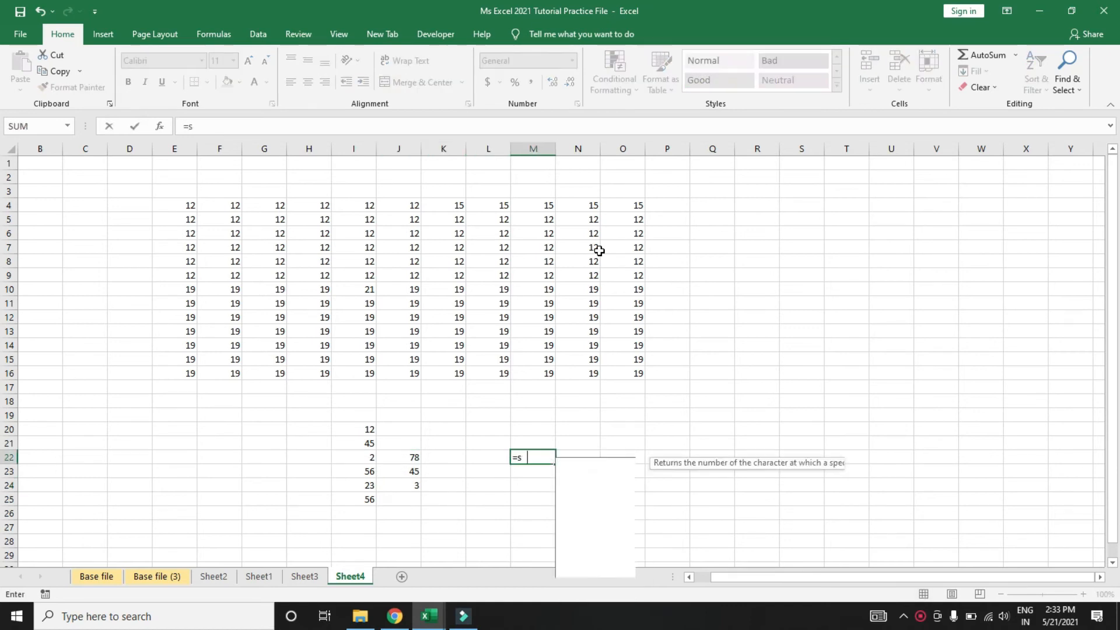
key(Left)
key(Left)
key(Left)
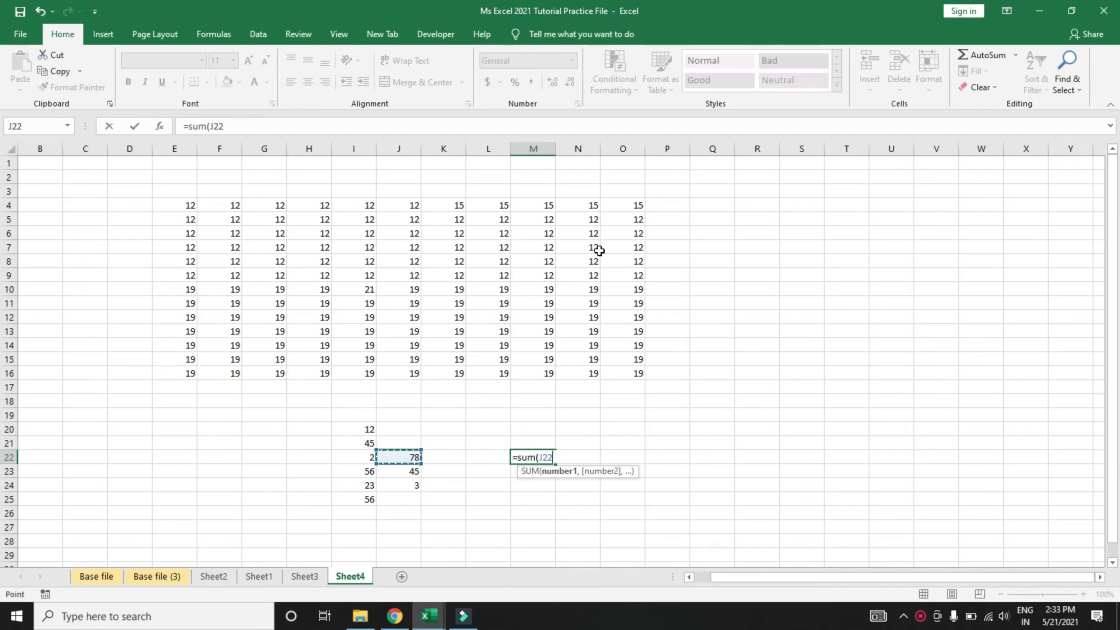
text(,)
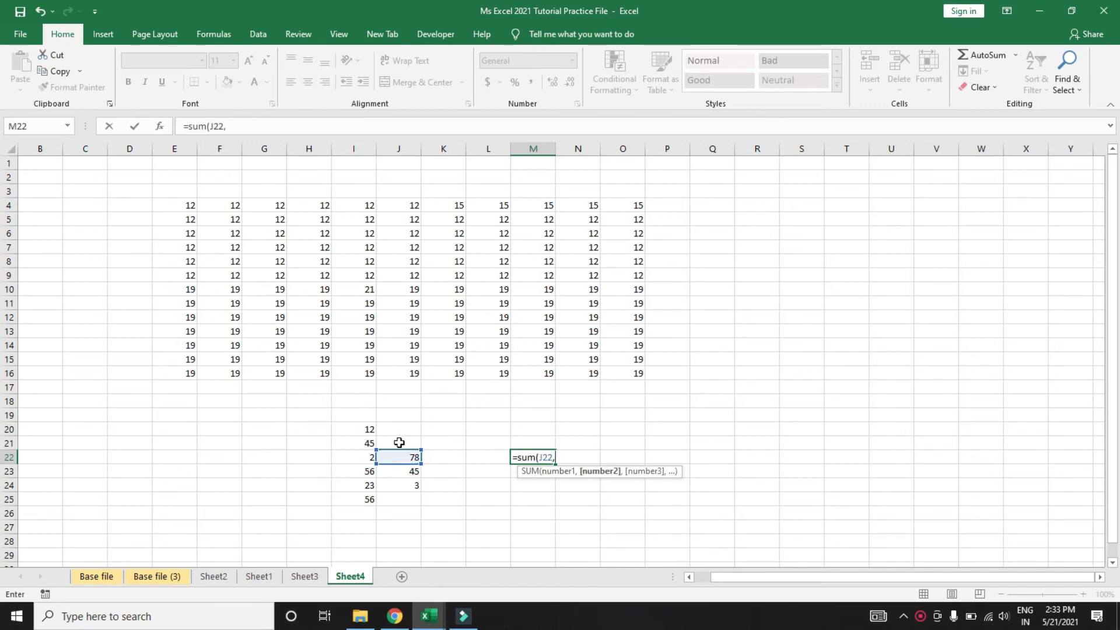
click(372, 470)
text(,)
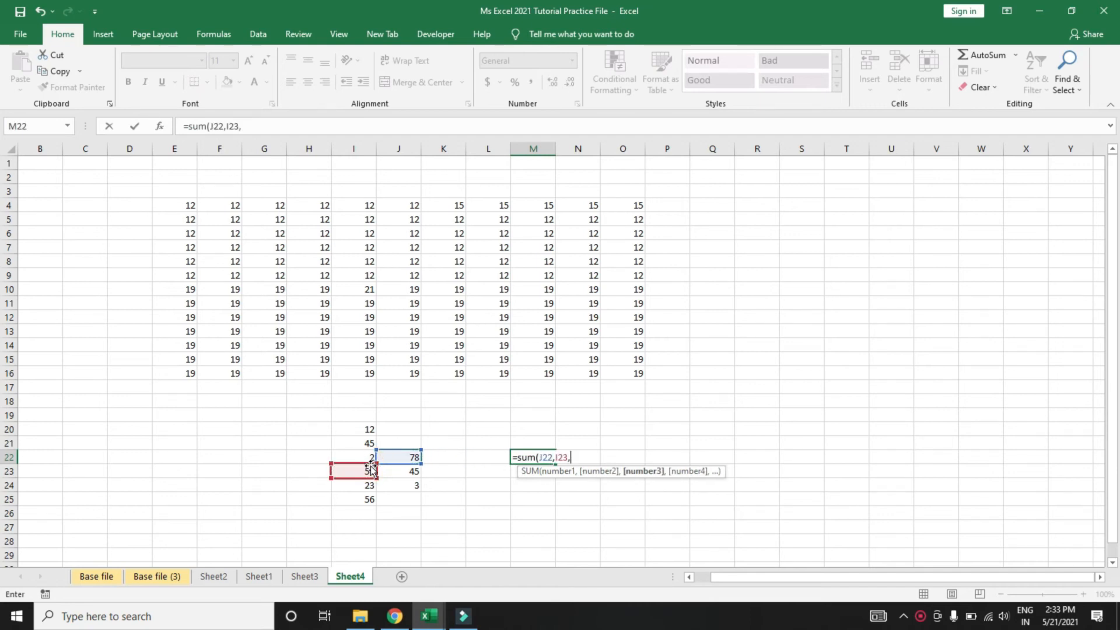
click(407, 477)
text(,)
click(365, 444)
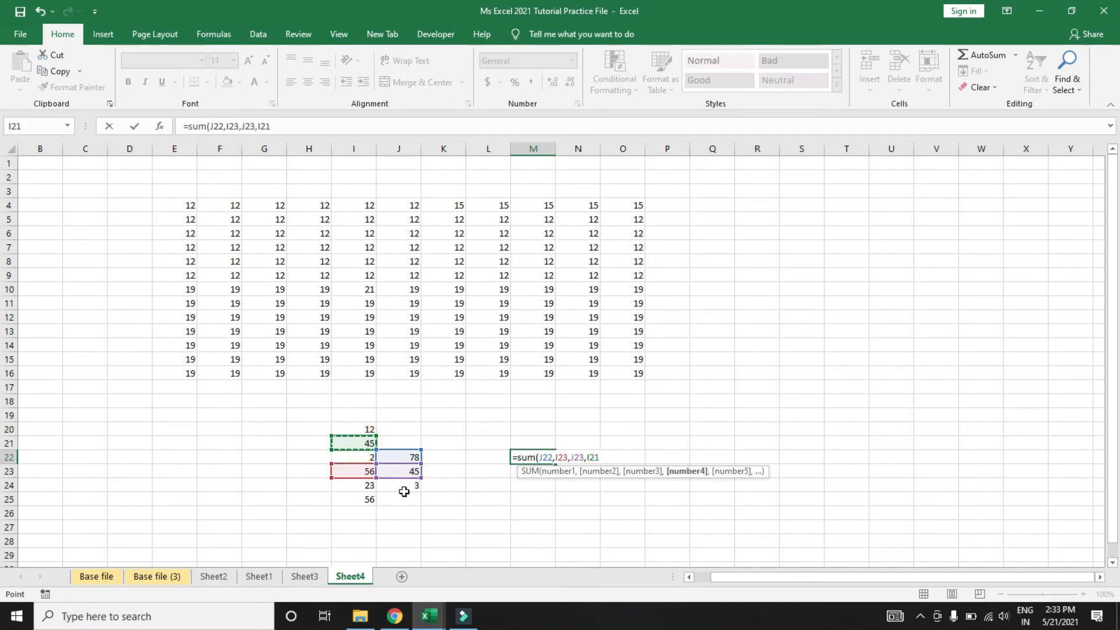
text())
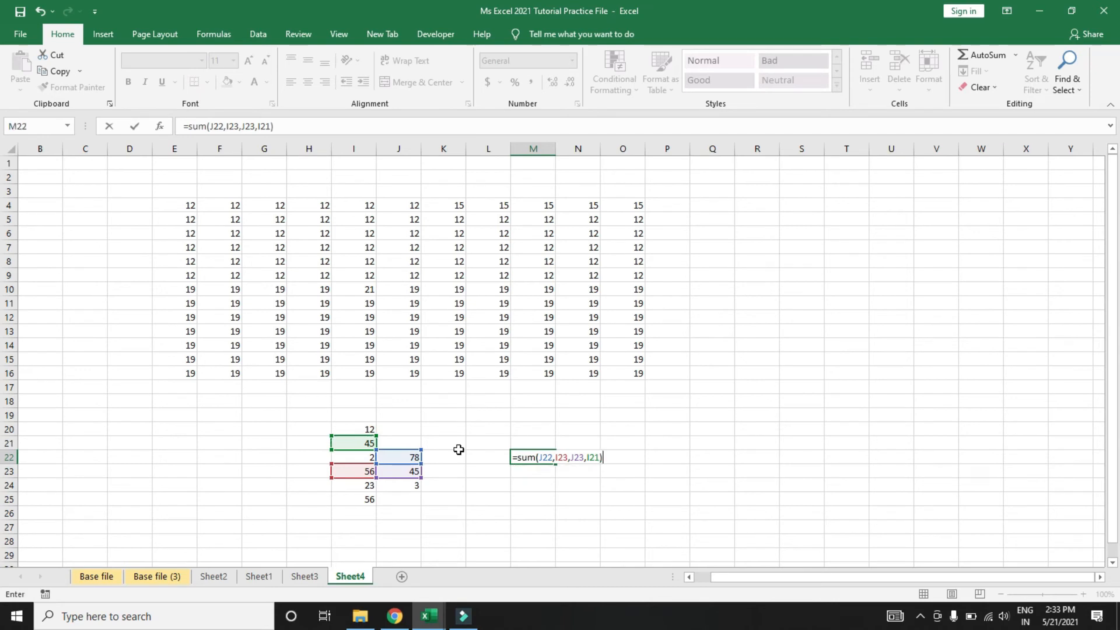
key(ctrl+Return)
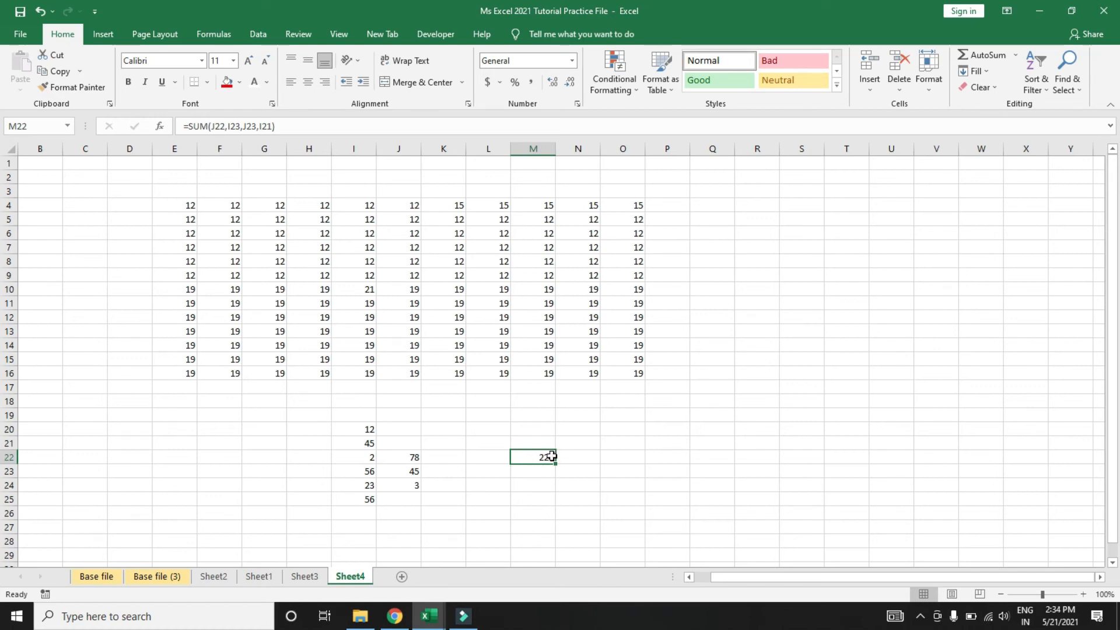
Step: Inspect the individual number cells in I21:J24 one after another
click(368, 445)
click(402, 461)
click(370, 483)
click(393, 483)
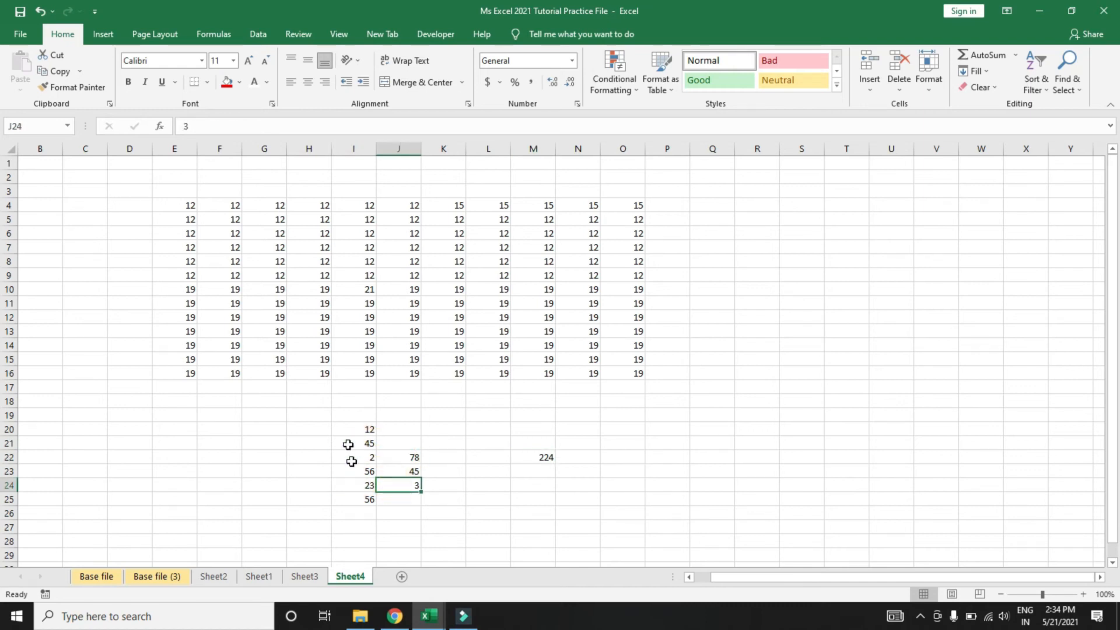
Step: Select the direct precedents of the SUM formula in M22 using Go To Special
click(541, 458)
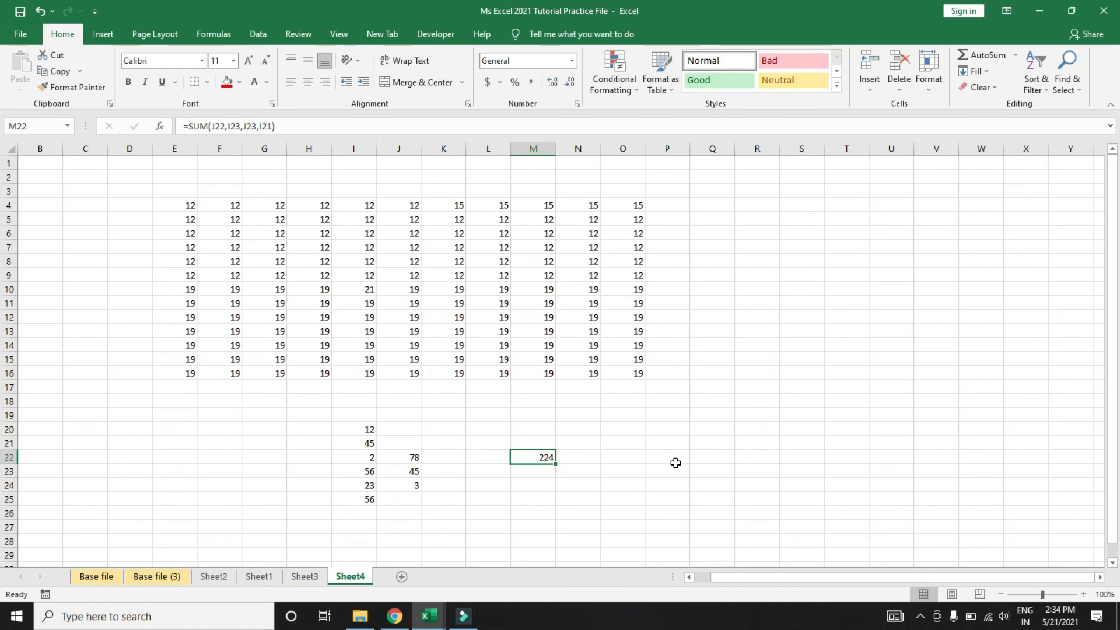
key(F5)
click(462, 237)
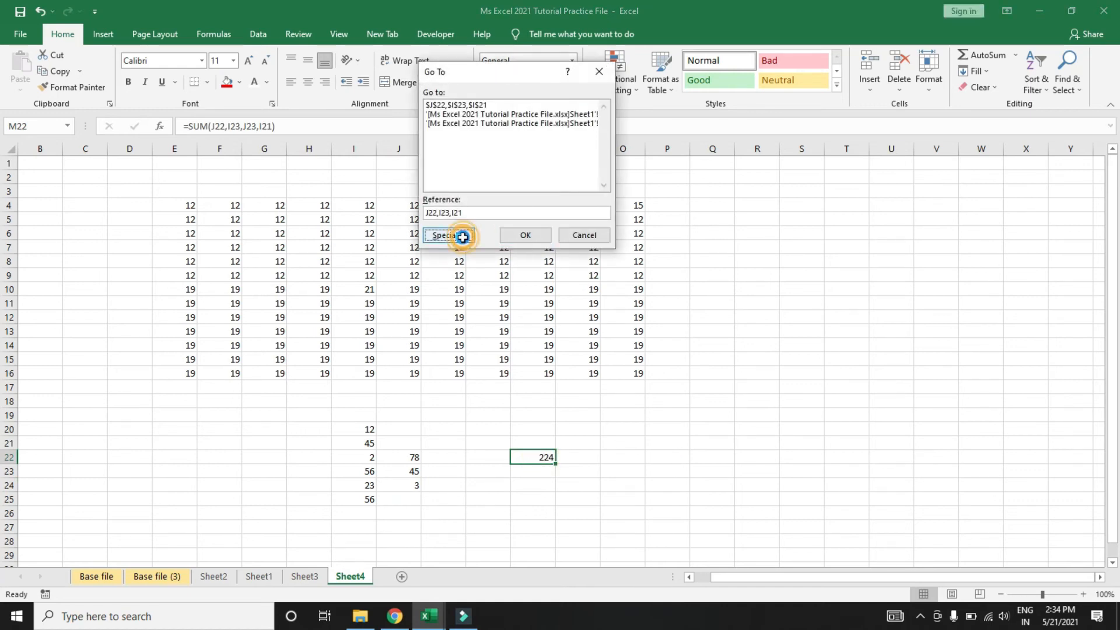
click(546, 113)
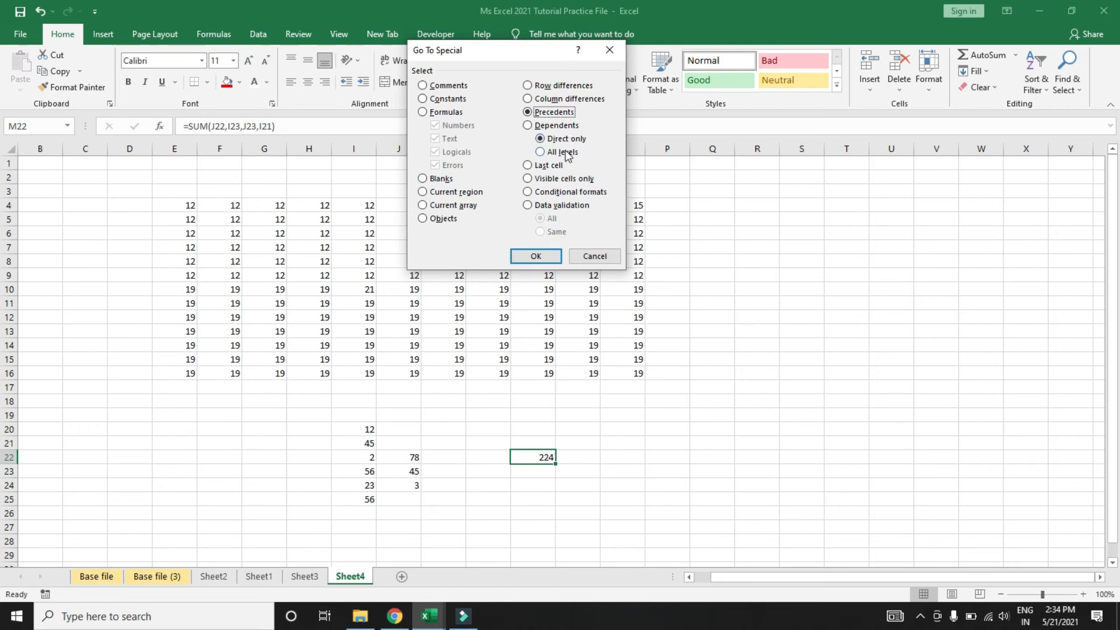
click(535, 256)
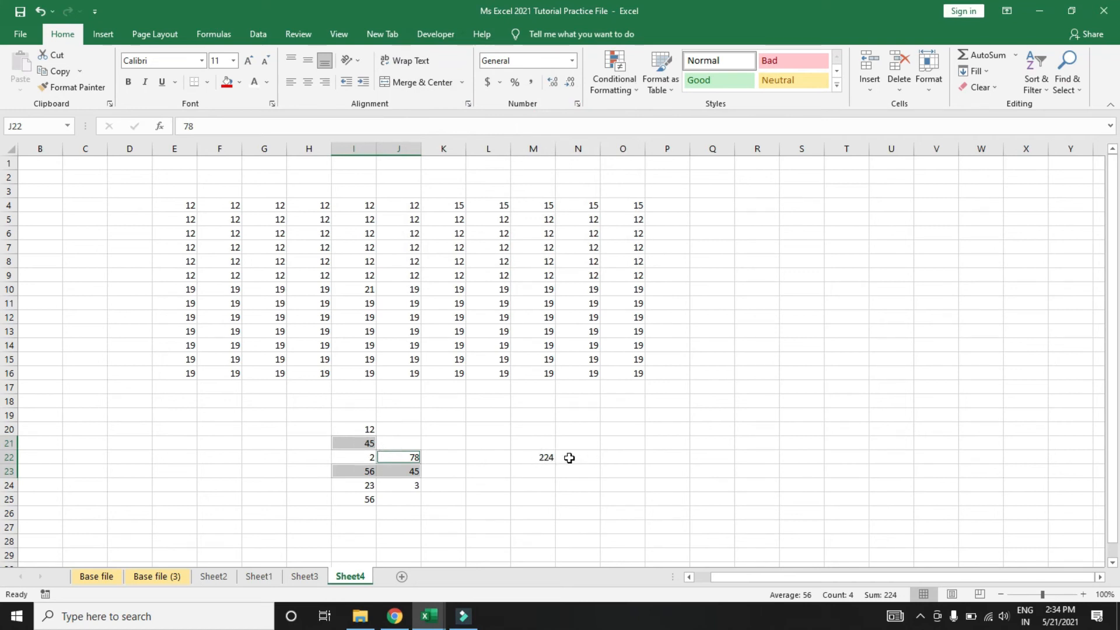
Step: Select the direct dependents of the highlighted precedent cells using Go To Special
key(F5)
click(447, 236)
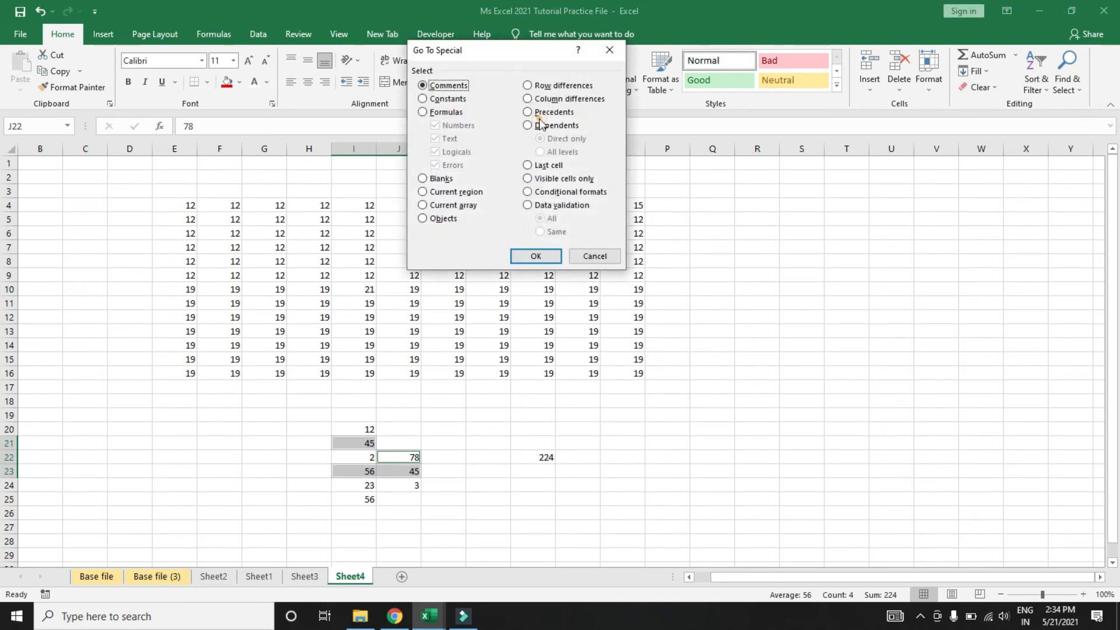
click(540, 125)
click(549, 260)
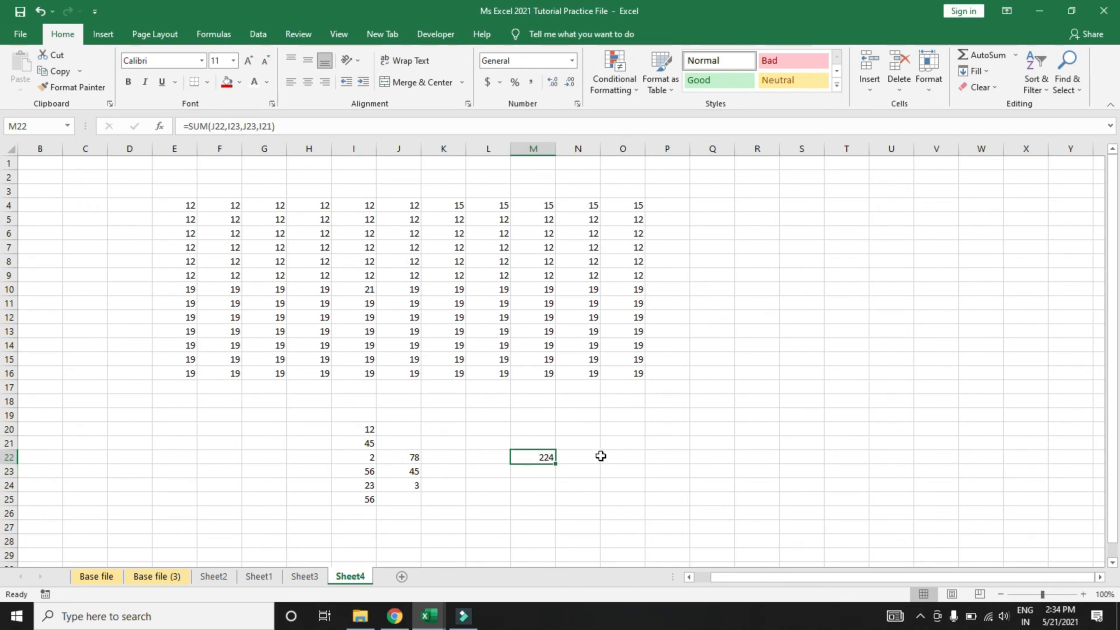
Step: Enter 10 in L24 and 45 in L25
key(Left)
key(Left)
key(Left)
key(Left)
key(Left)
key(Left)
key(Down)
key(Down)
key(Right)
key(Right)
key(Right)
key(Right)
key(Down)
key(Down)
key(Down)
key(Up)
key(Up)
key(Left)
key(Up)
key(Up)
key(Right)
key(Right)
key(Down)
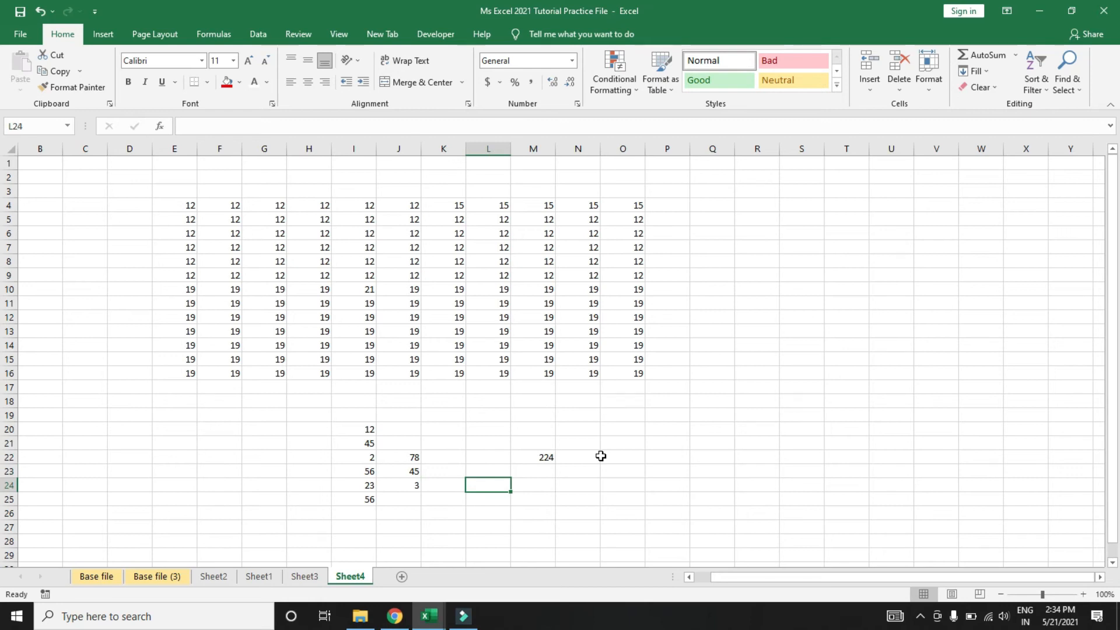
text(10)
key(Return)
text(45)
key(Return)
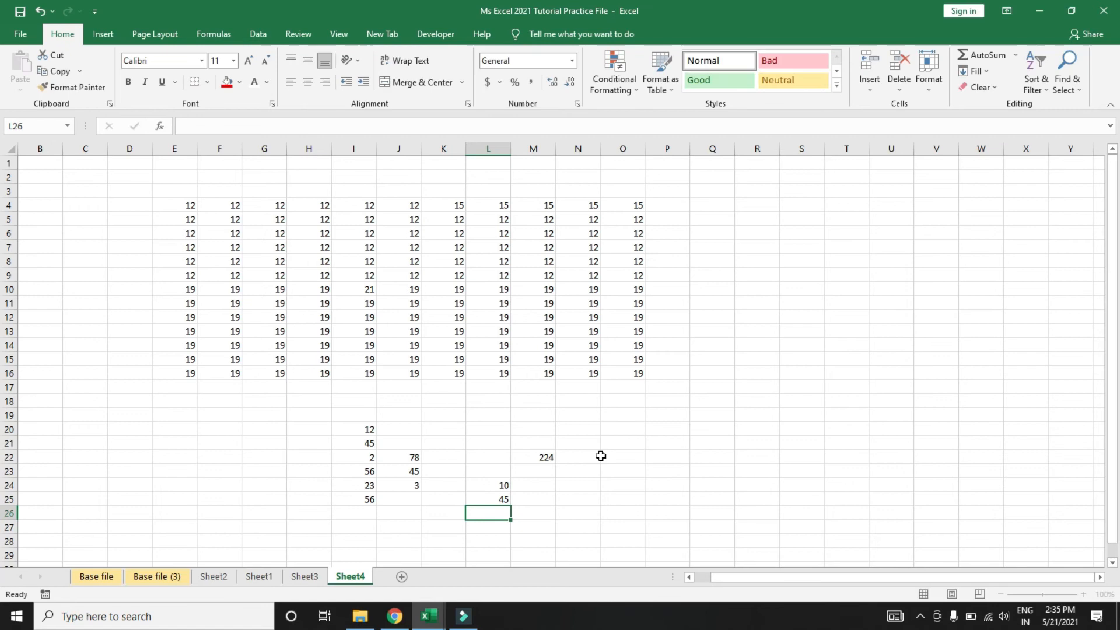
Step: Replace the number in J23 with the formula =L24+L25
key(Up)
key(Up)
key(Left)
key(Left)
key(Up)
text(=)
key(Right)
key(Right)
key(Down)
text(+)
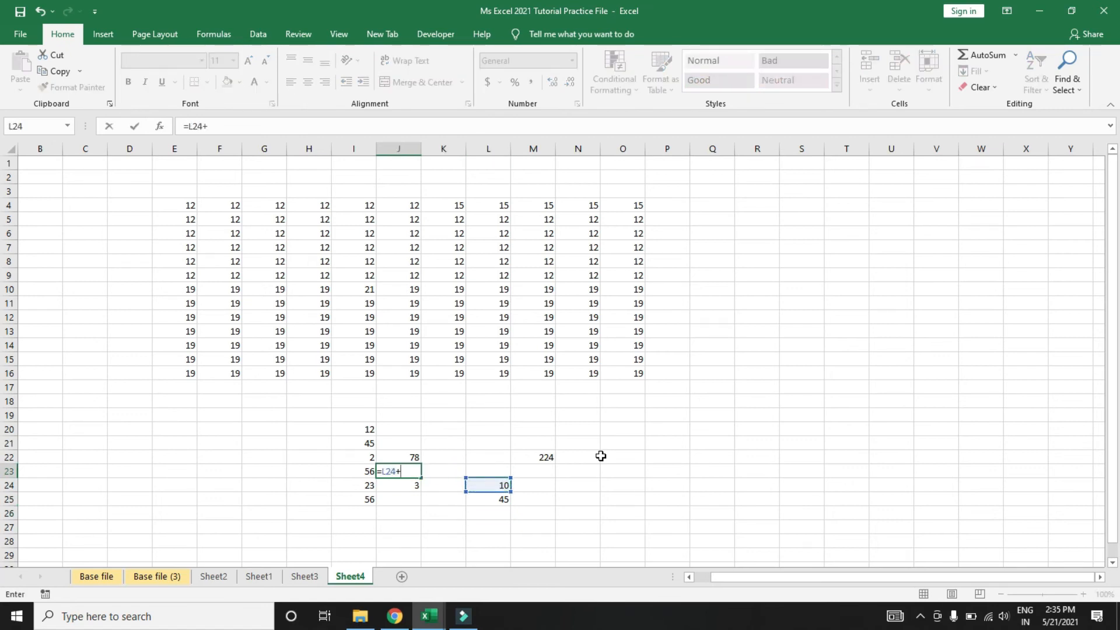
click(503, 499)
key(Return)
key(Up)
key(Up)
key(Down)
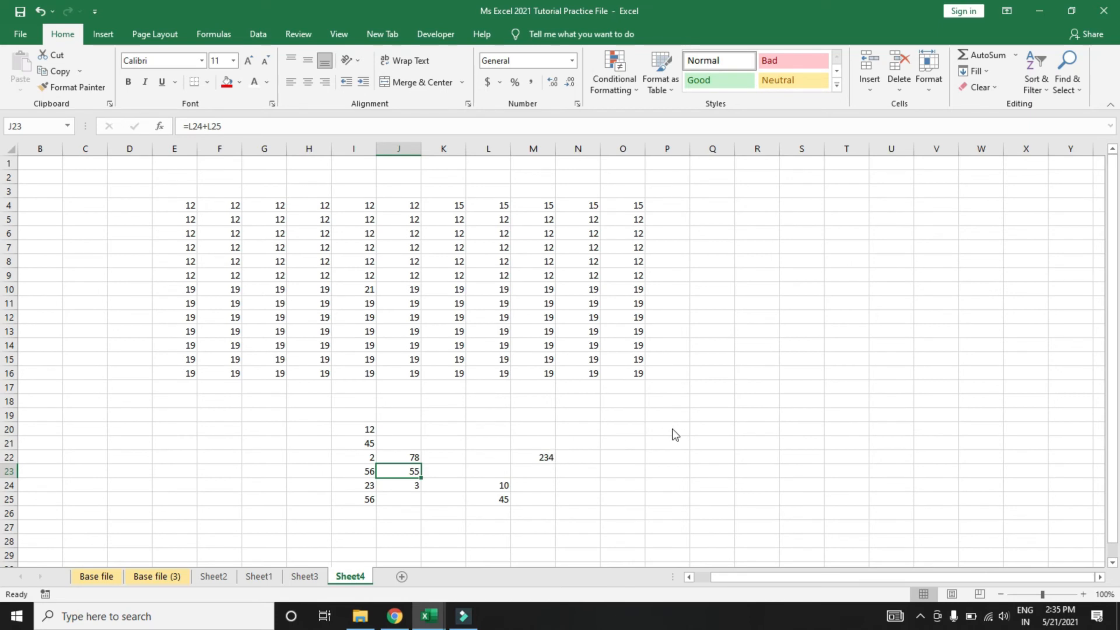
Step: Select the dependents at all levels for the range I20:N25 using Go To Special
key(ctrl+g)
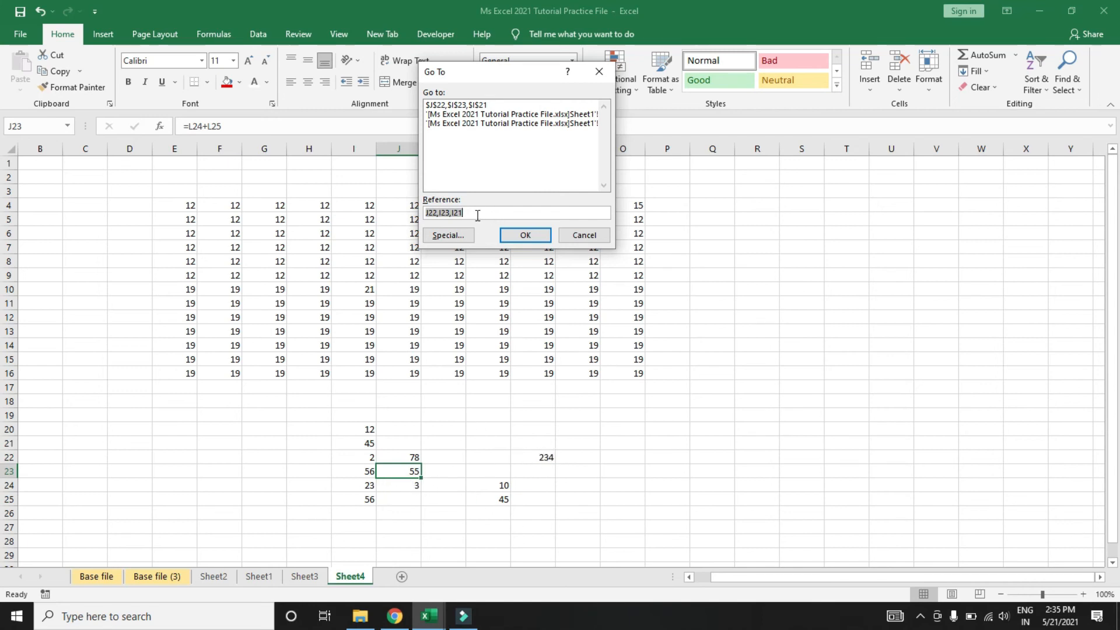
click(466, 235)
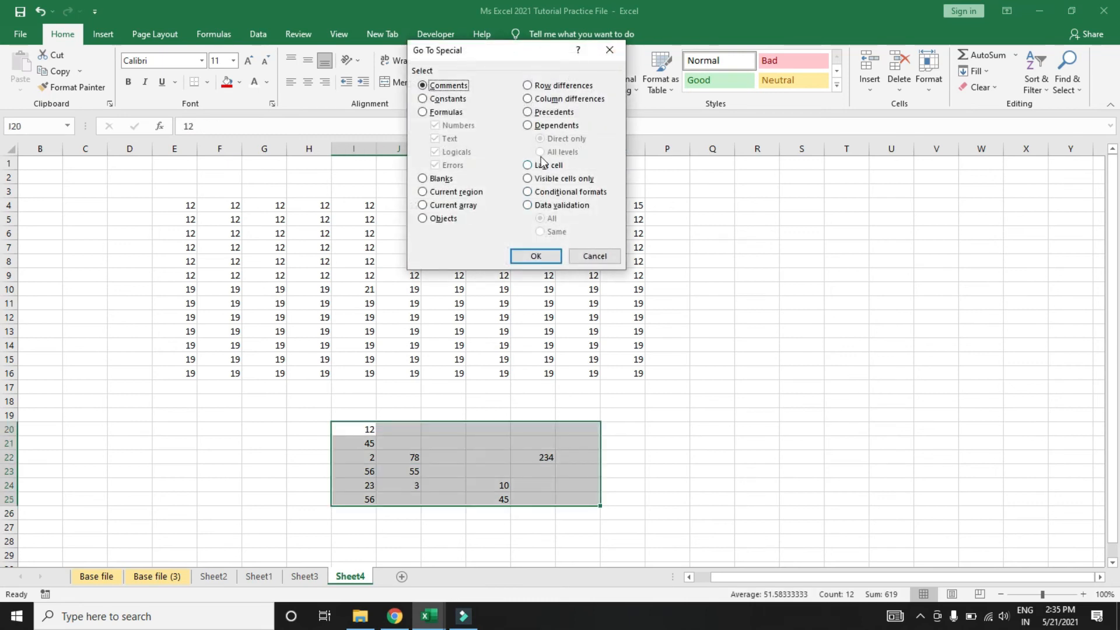
click(548, 126)
click(548, 152)
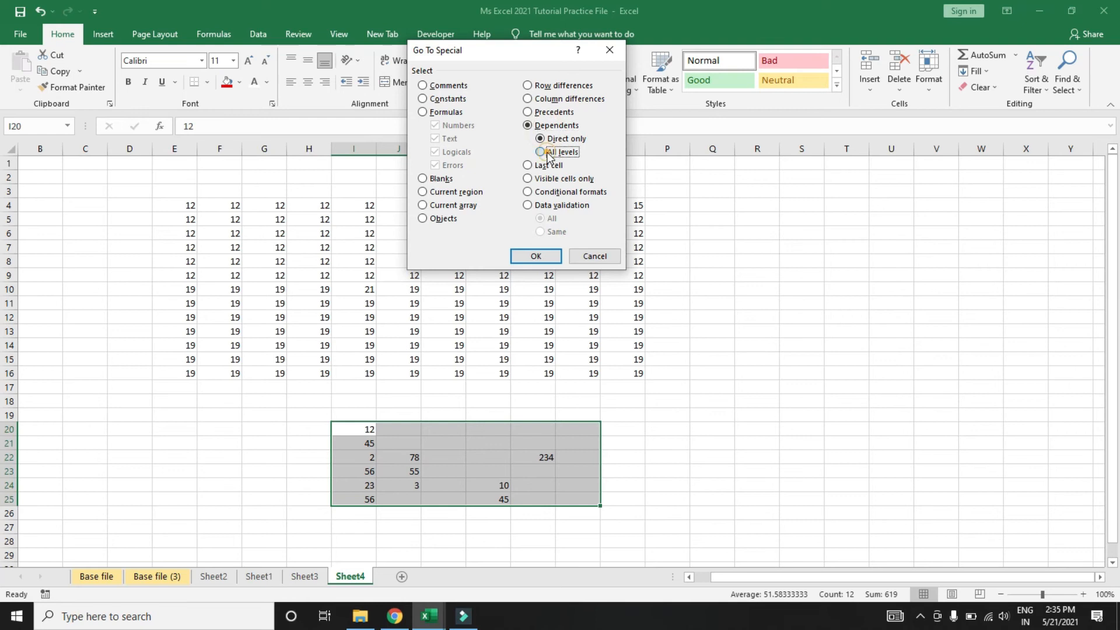
click(533, 256)
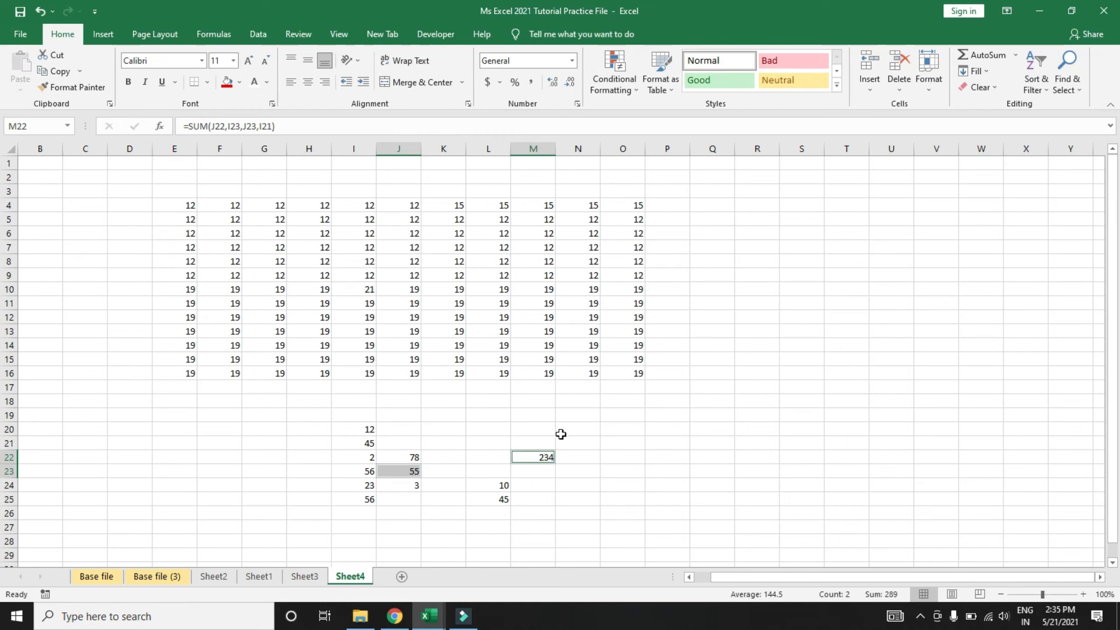
Step: Go to the last used cell of Sheet6 with the Last cell option of Go To Special
key(ctrl+g)
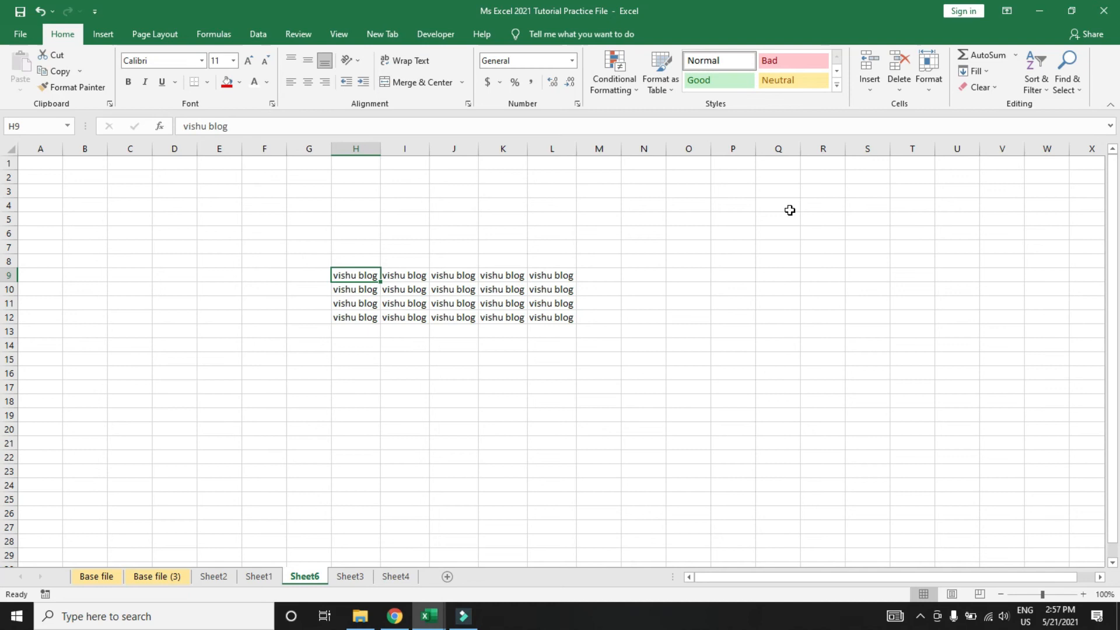
key(ctrl+g)
click(470, 235)
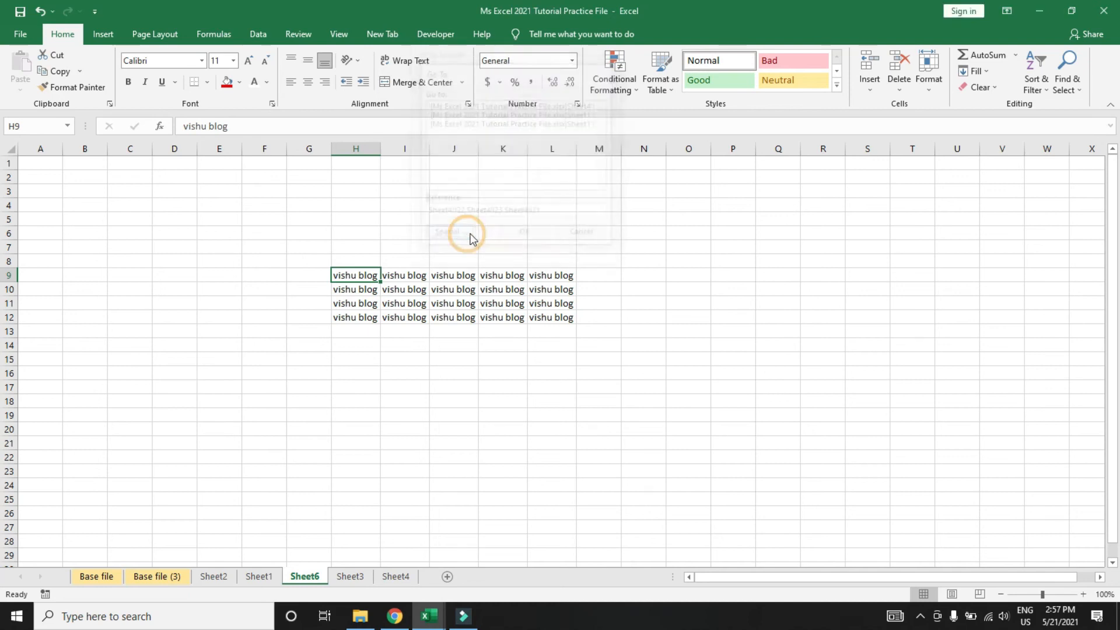
click(529, 166)
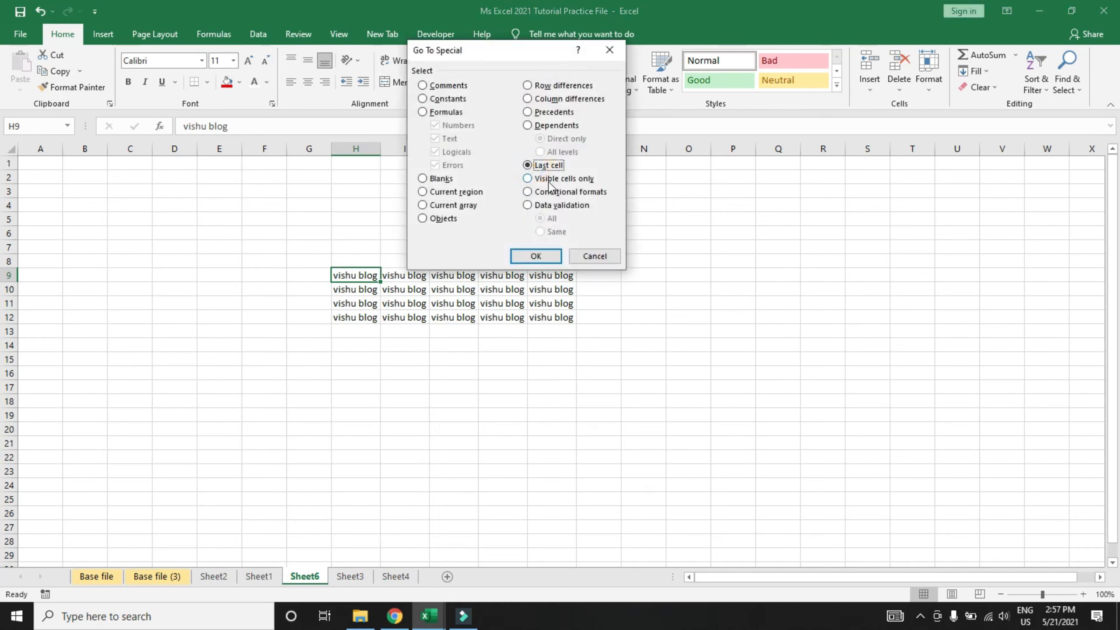
click(537, 255)
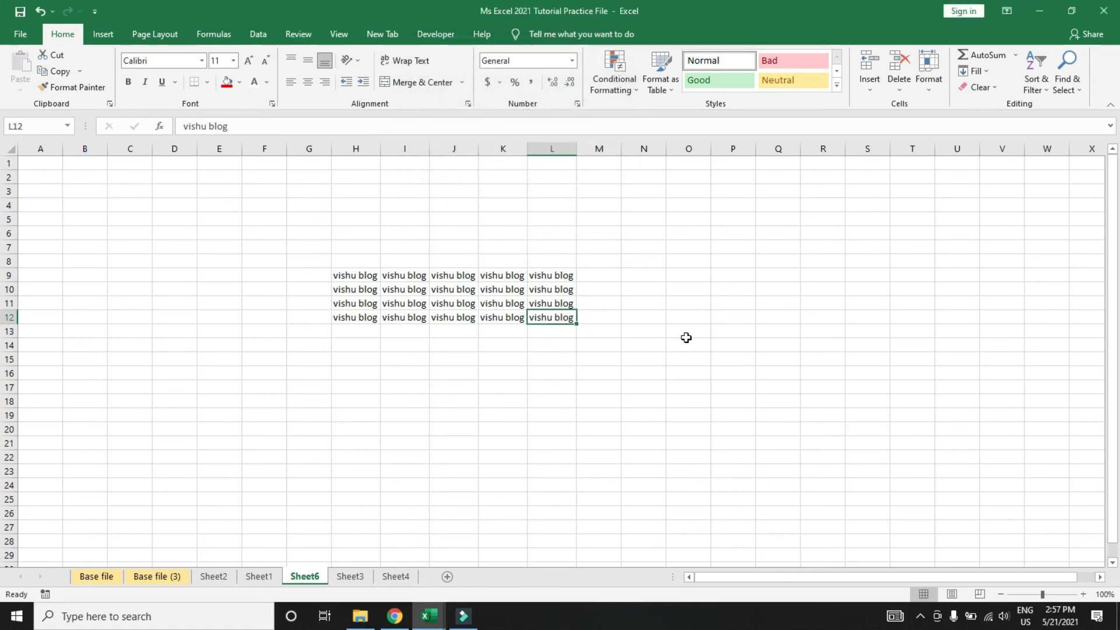
Step: Examine the ISBN column of Sheet1, moving up and down through its conditionally highlighted cells
click(256, 580)
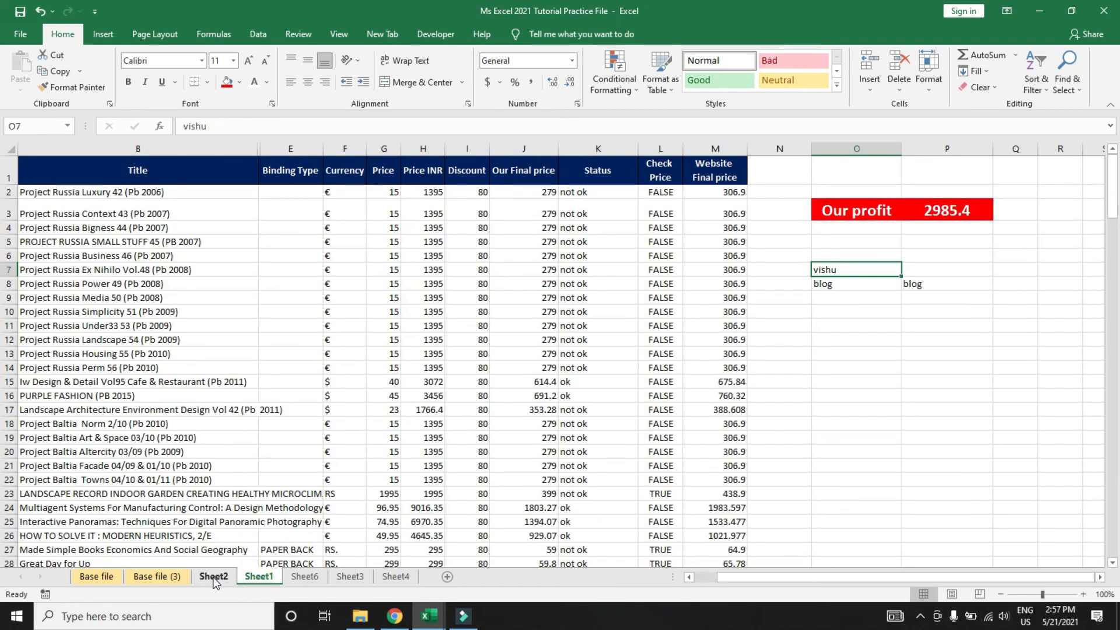
click(296, 493)
key(Left)
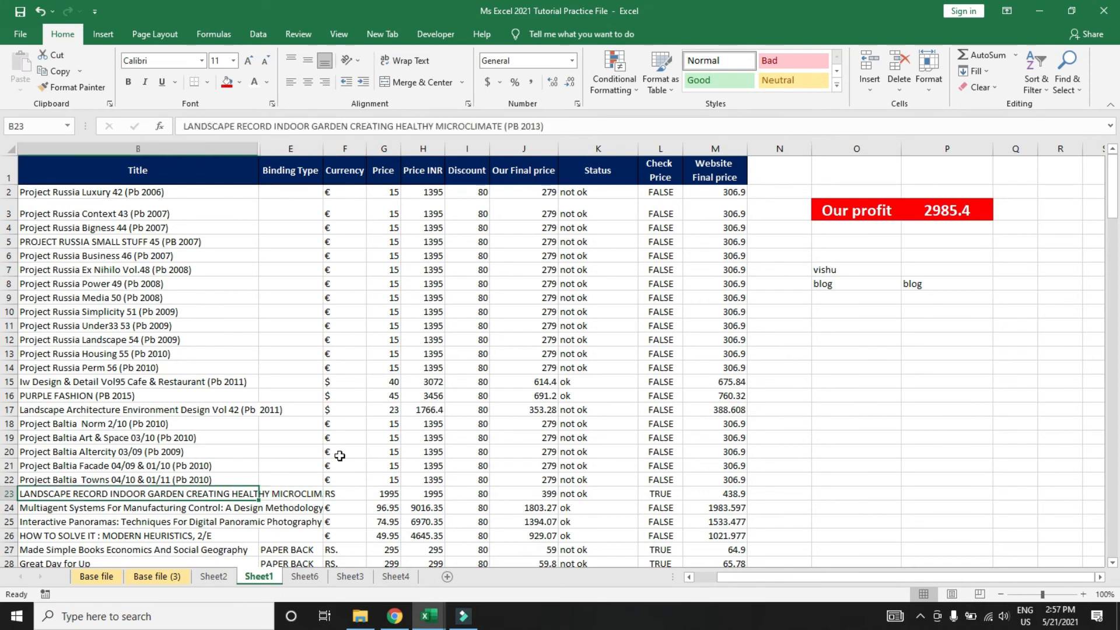
key(Left)
key(ctrl+Up)
key(Down)
key(Down)
key(Down)
key(Down)
key(Down)
key(Down)
key(Down)
key(Down)
key(Up)
key(Up)
key(Up)
key(ctrl+space)
key(Down)
key(Down)
key(Down)
key(Down)
key(Down)
key(Down)
key(Down)
key(Down)
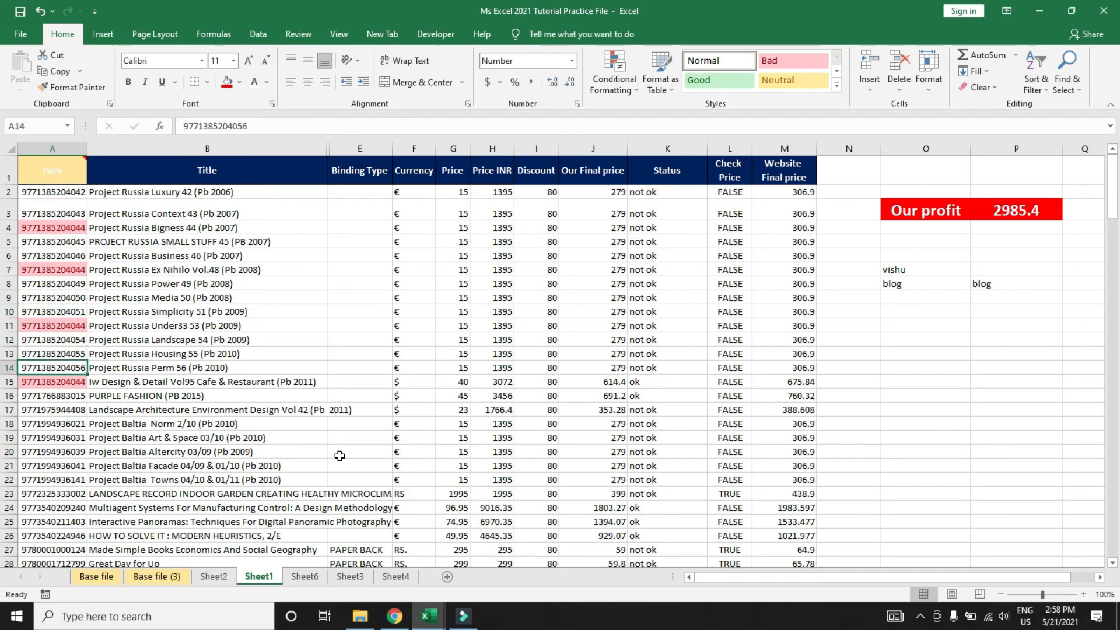
key(Up)
key(Up)
key(Up)
key(Up)
key(Up)
key(Up)
key(Up)
key(Up)
key(Up)
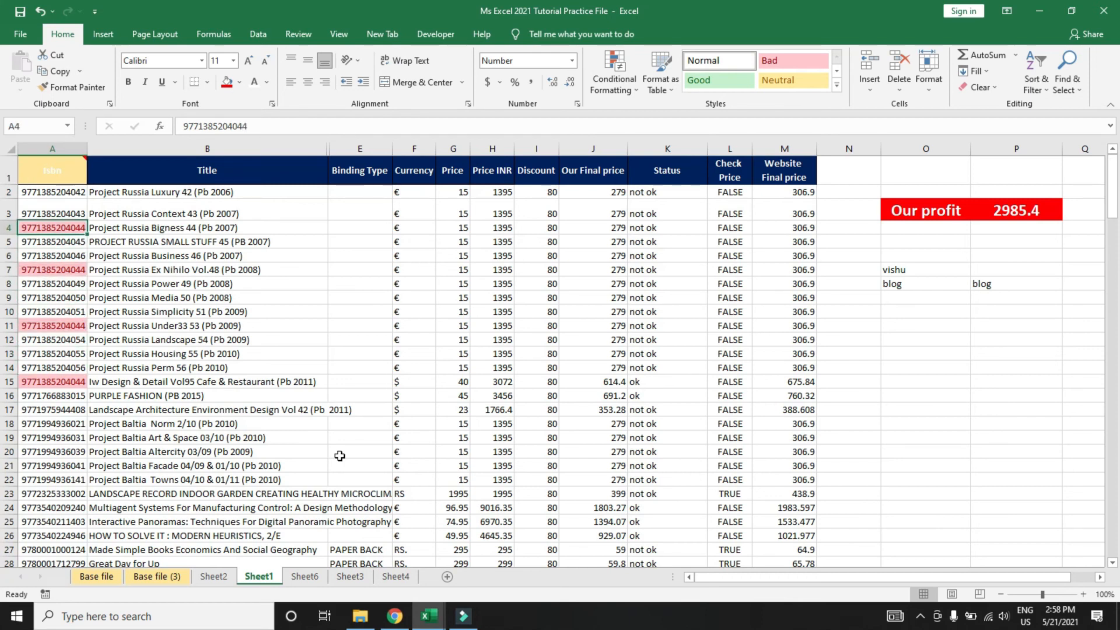
key(Down)
key(Down)
key(Down)
key(Down)
key(Down)
key(Down)
key(Down)
key(Down)
key(Down)
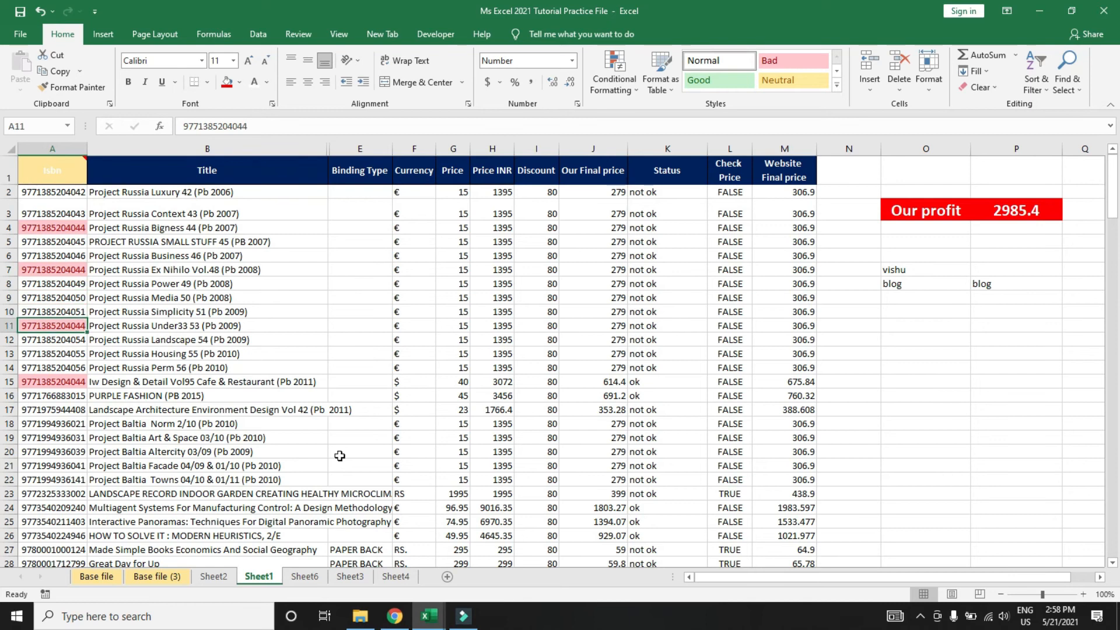
key(Down)
key(Down)
key(Up)
key(Up)
key(Up)
key(Up)
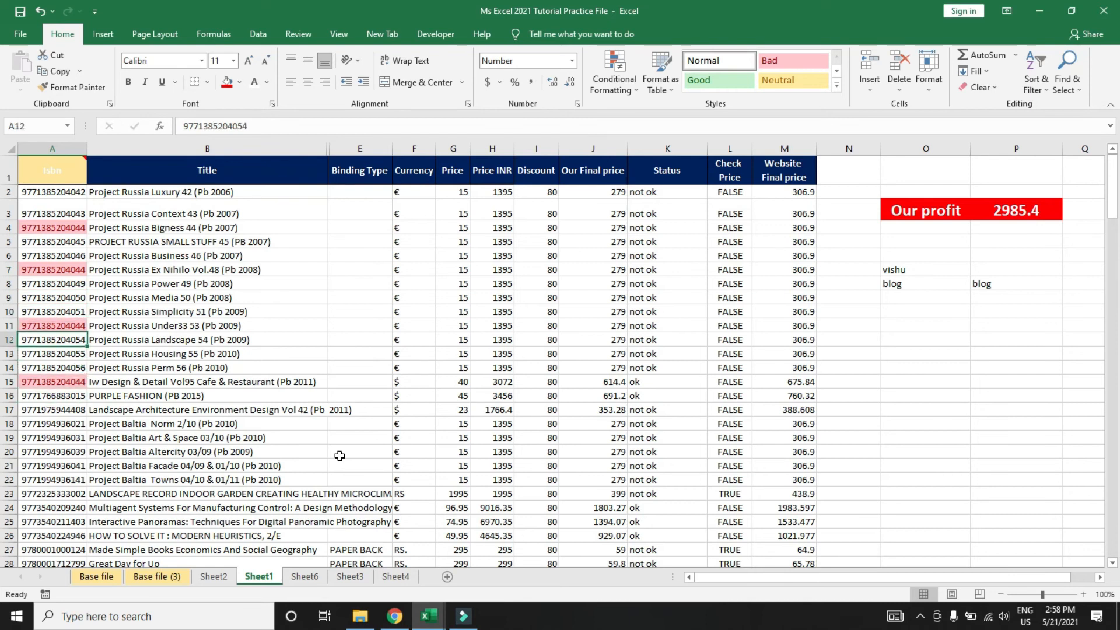
key(Right)
key(Right)
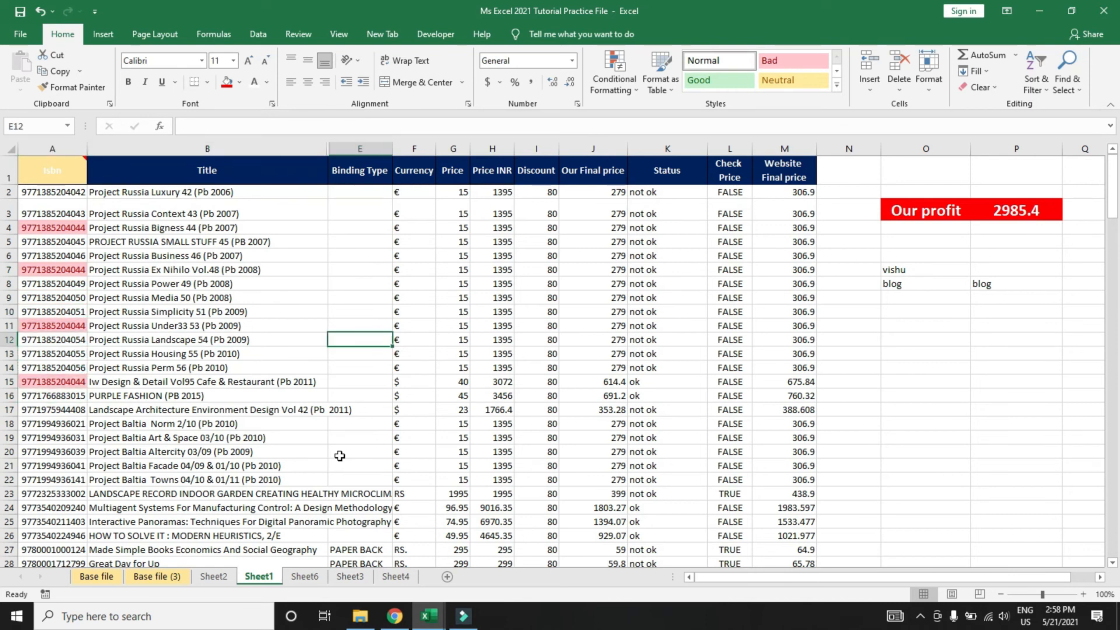
key(Left)
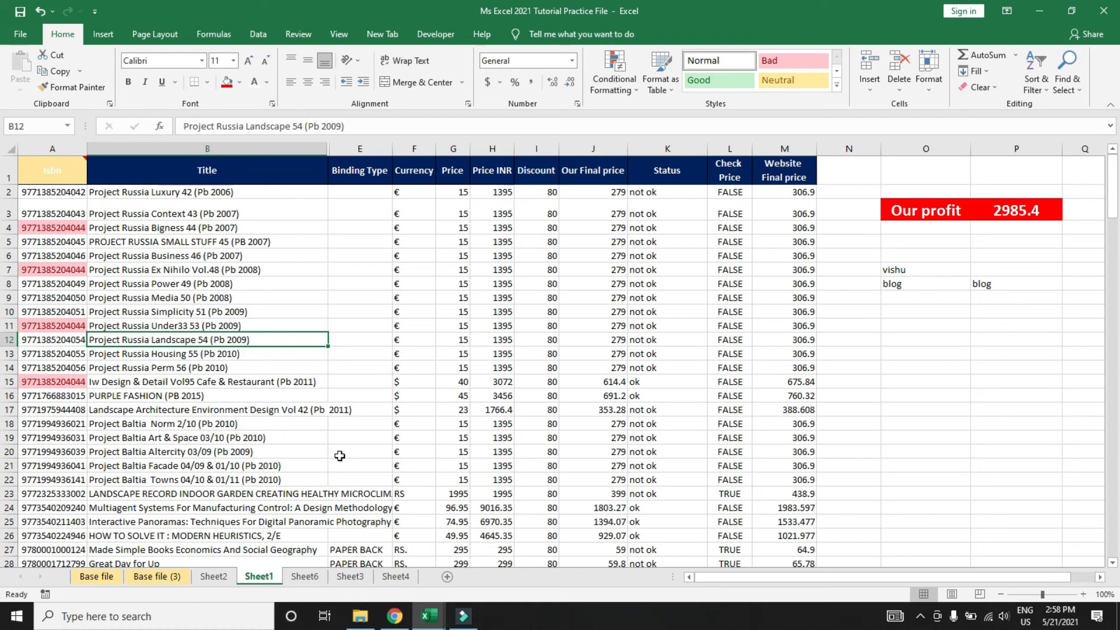
Step: Select all cells with conditional formats in Sheet1 using Go To Special with the All option
key(ctrl+g)
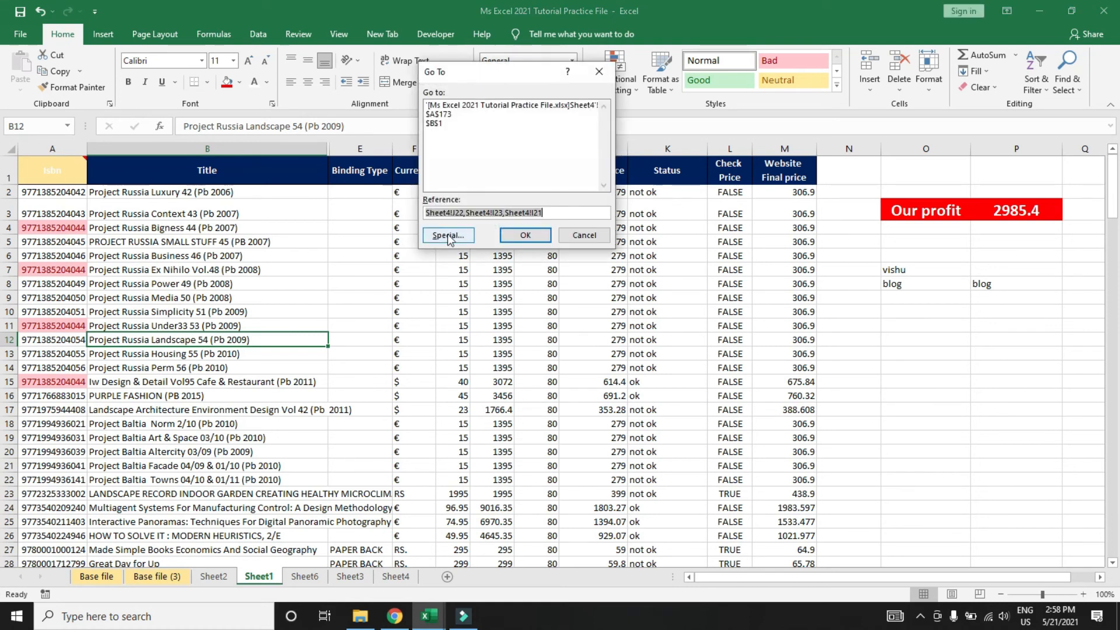
click(448, 233)
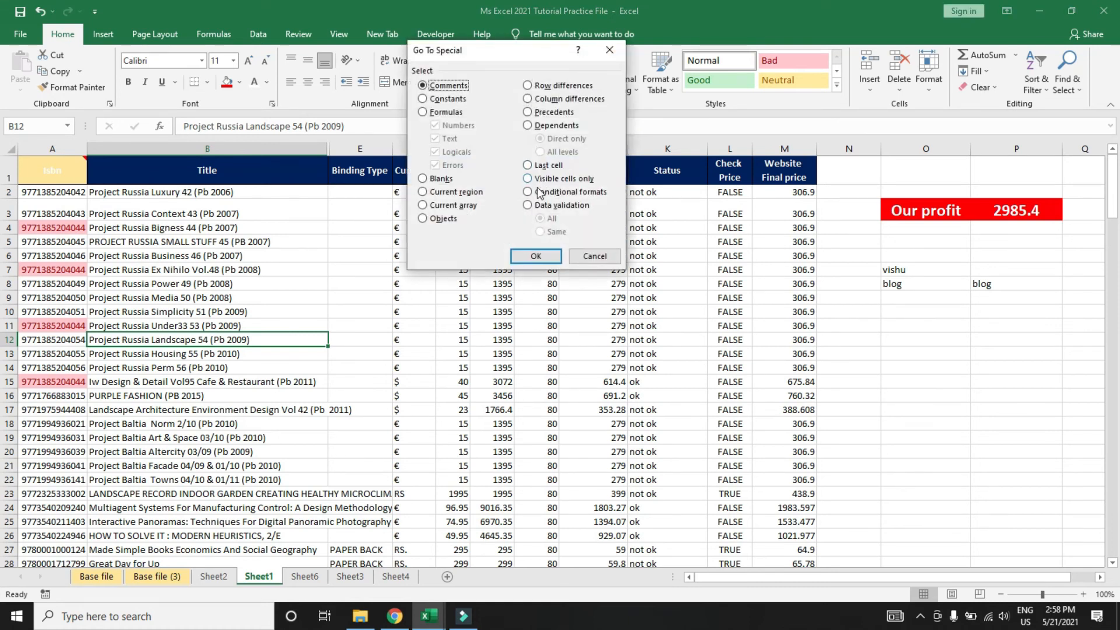
click(529, 193)
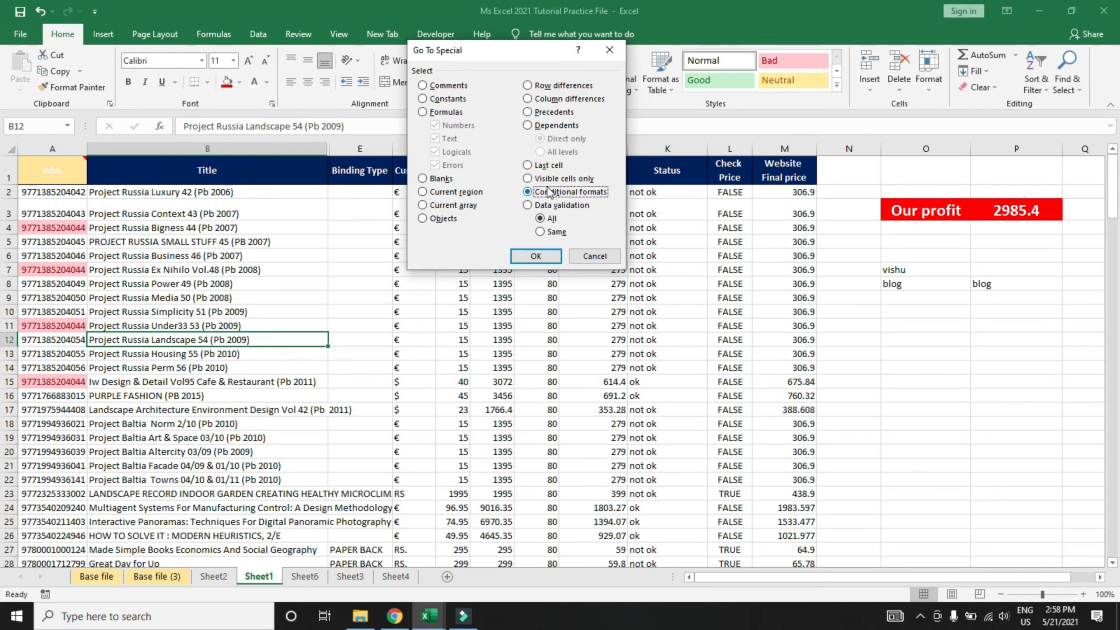
click(536, 258)
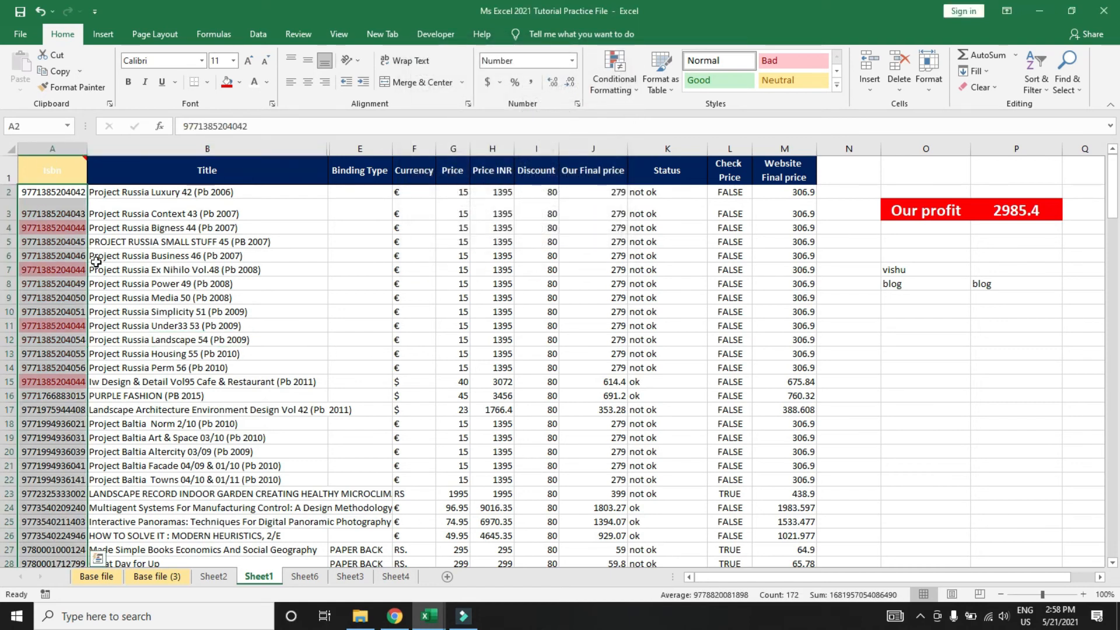
Step: Step through the header cells from Isbn to Binding Type to examine the columns between them
key(Right)
key(Left)
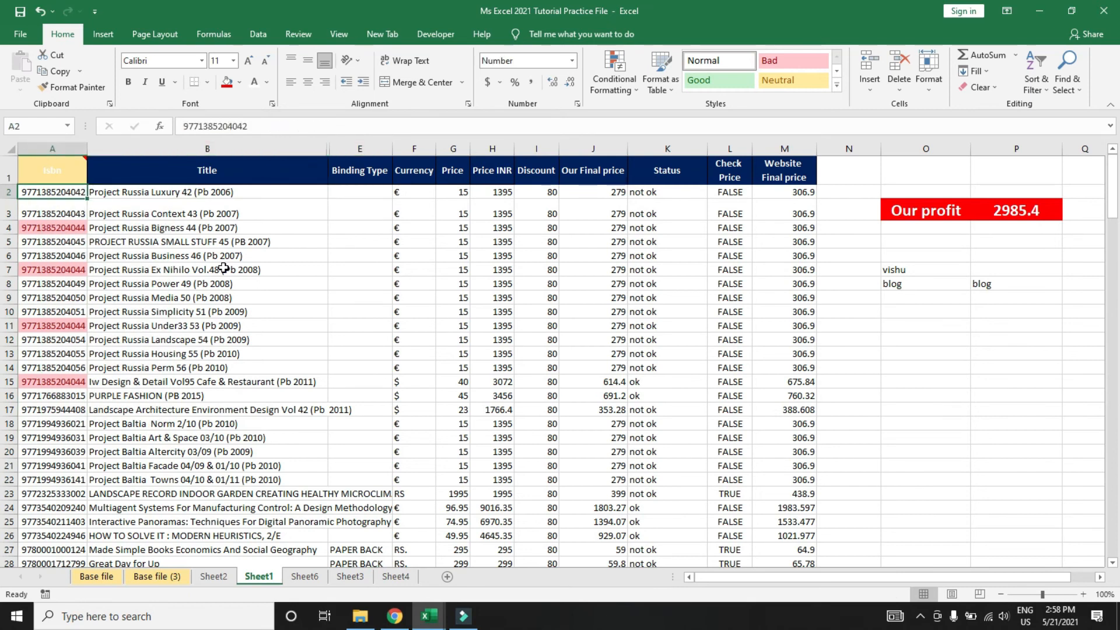
key(Right)
key(Up)
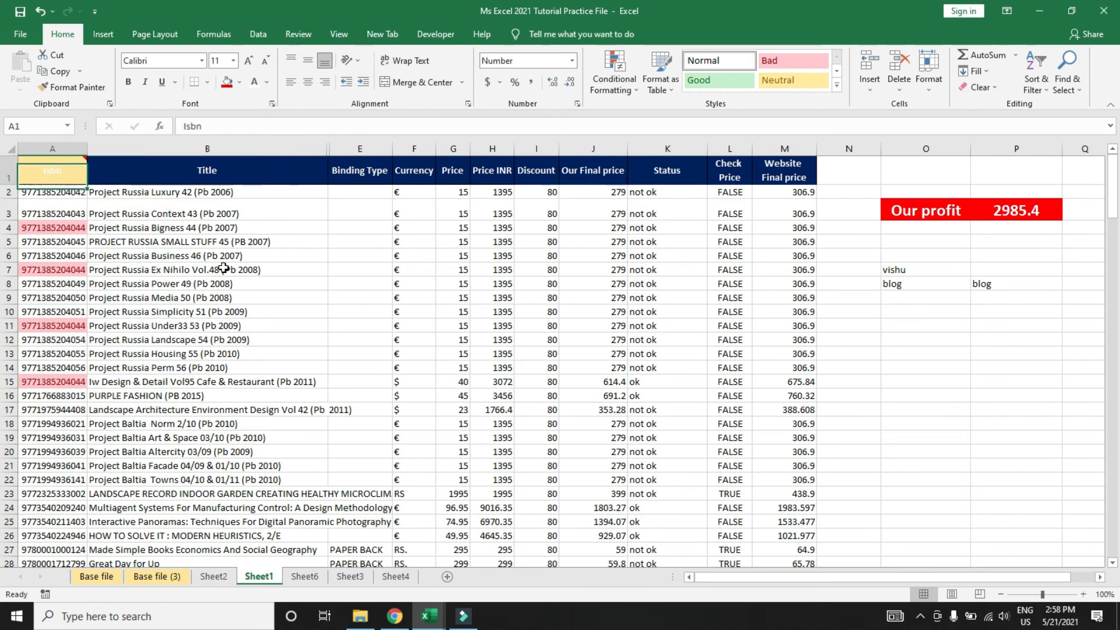
key(Right)
key(Left)
key(Right)
key(Right)
key(Left)
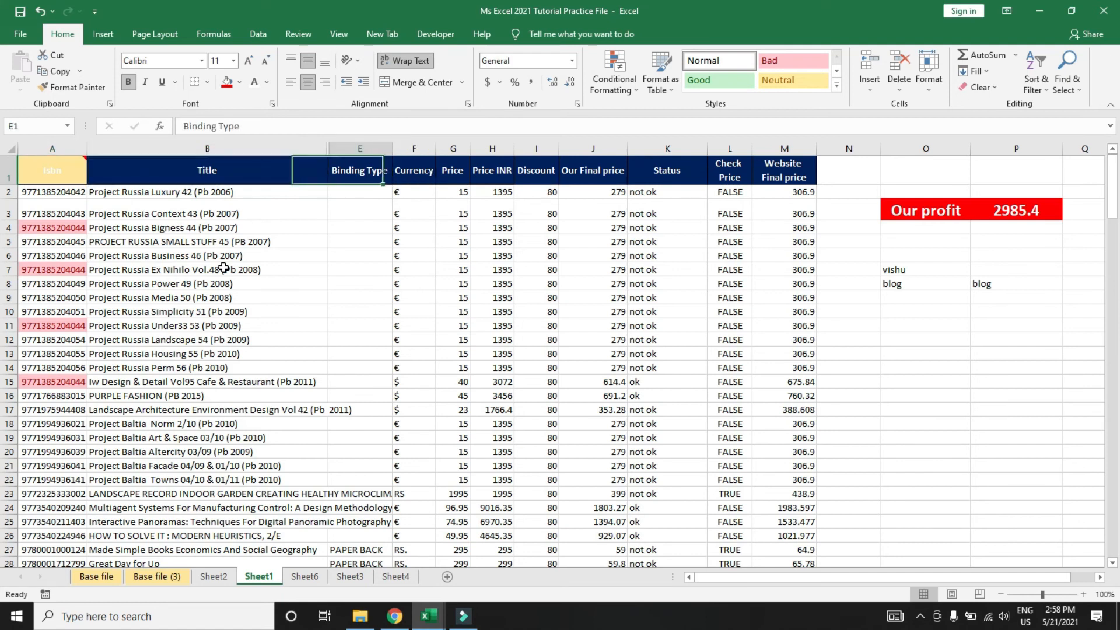
key(Left)
Step: Unhide the Publisher and Category columns of Sheet1 and step along the header cells to Price
key(ctrl+a)
scroll(223, 268, down, 20)
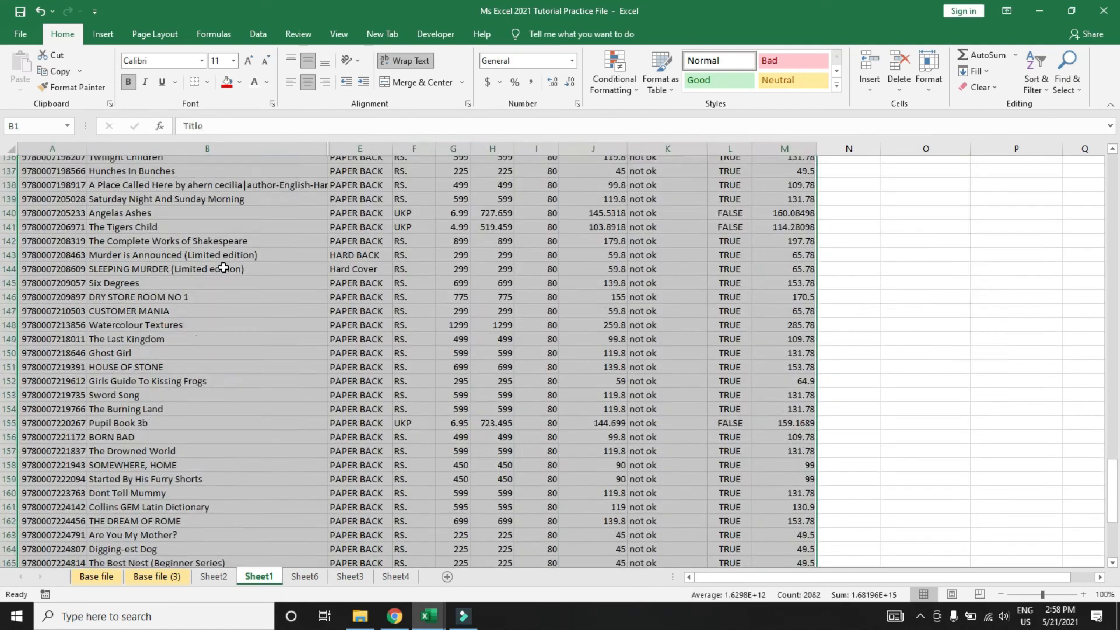
right_click(285, 151)
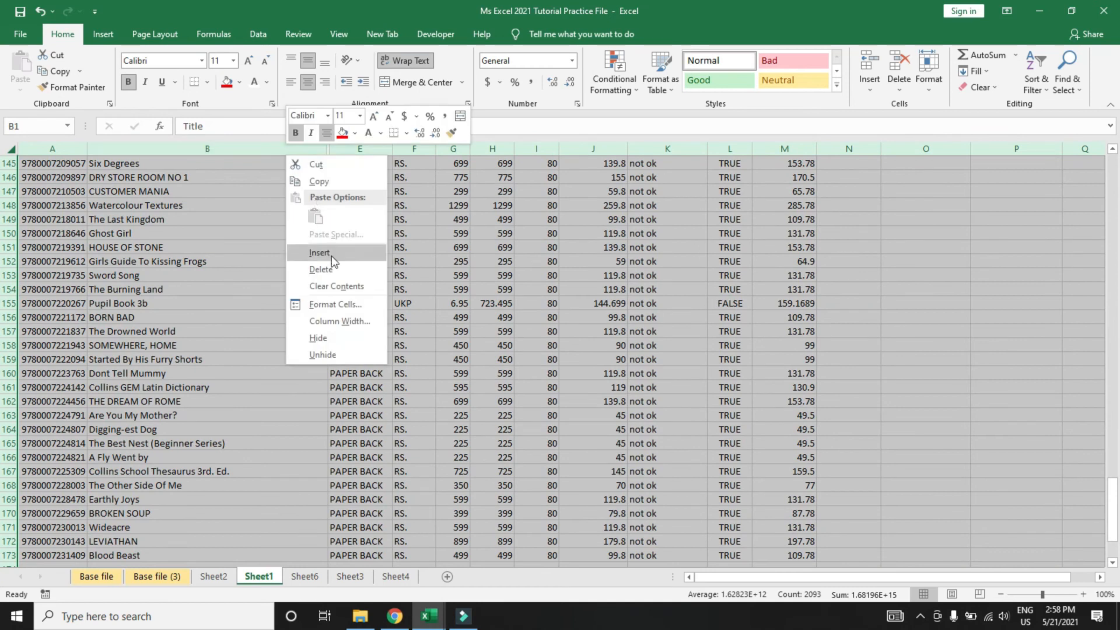
click(334, 355)
key(Right)
key(Right)
key(Right)
key(Right)
key(Right)
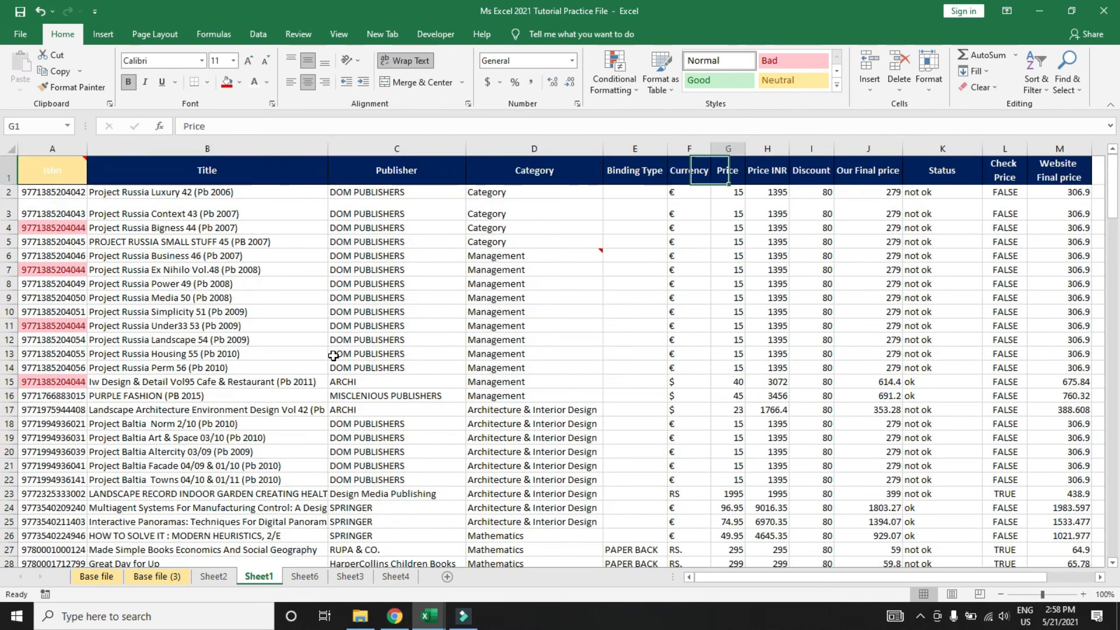
Step: Hide the Publisher and Category columns of Sheet1
key(Left)
key(Left)
key(Left)
key(Left)
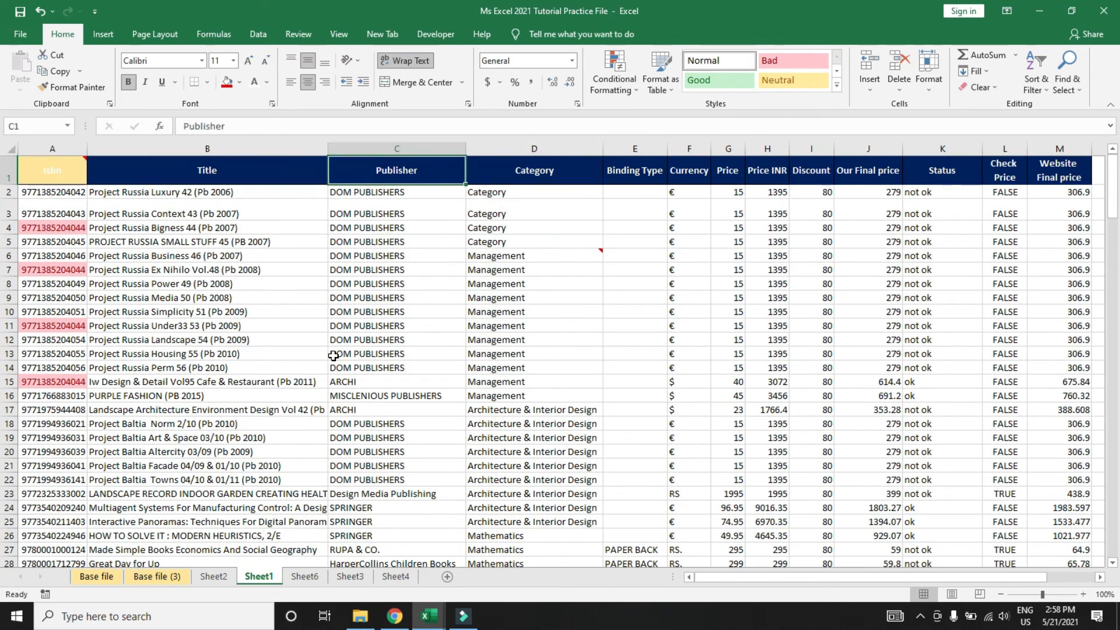
key(ctrl+space)
key(shift+Right)
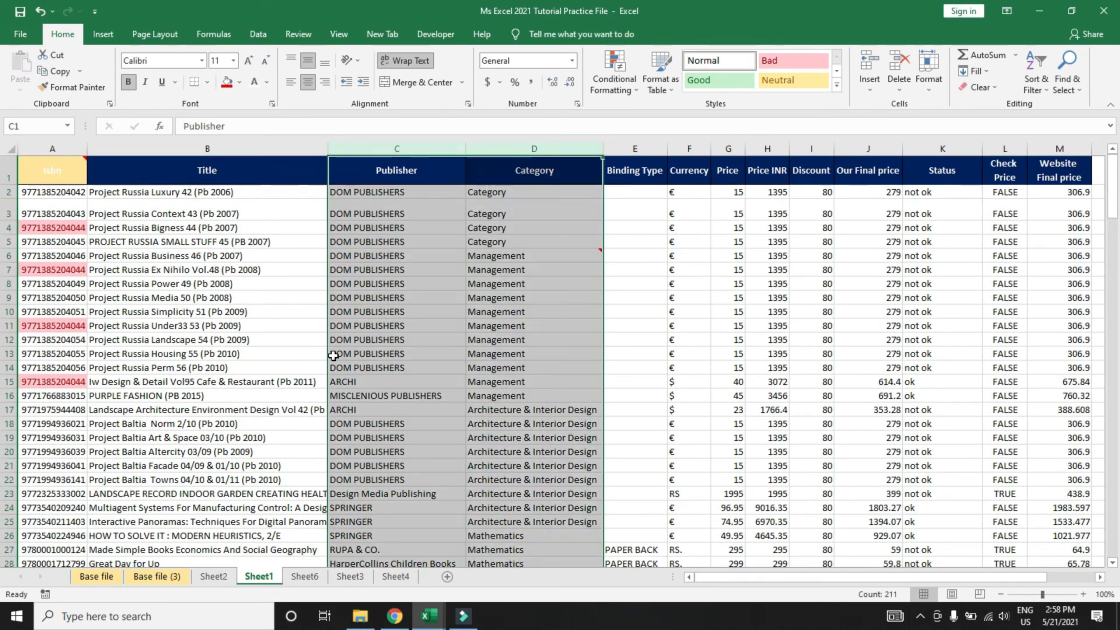
right_click(533, 151)
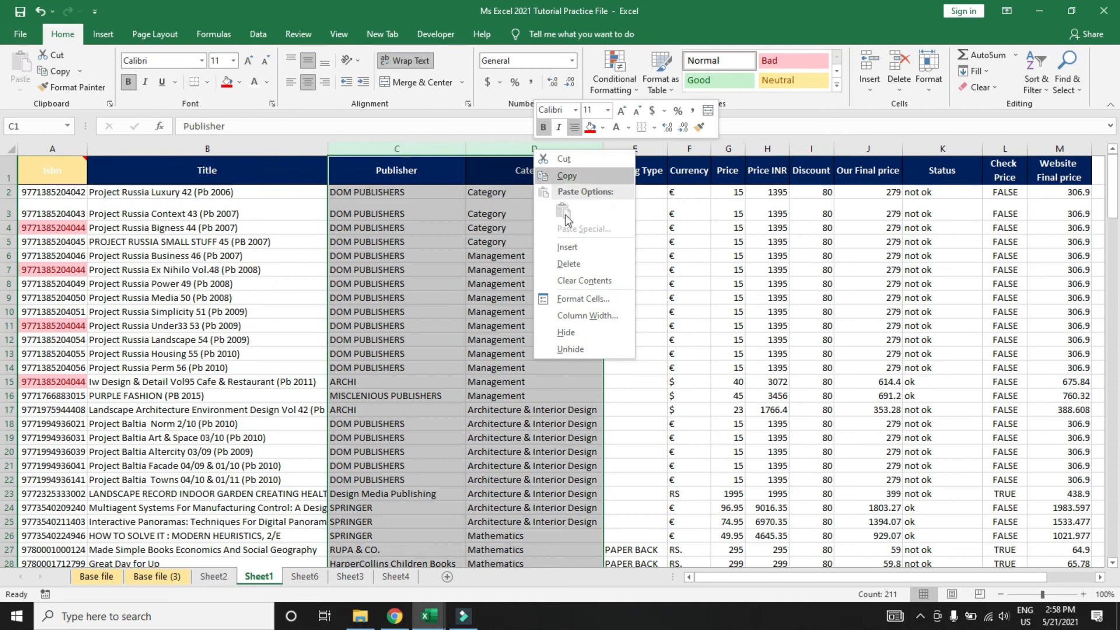
click(574, 333)
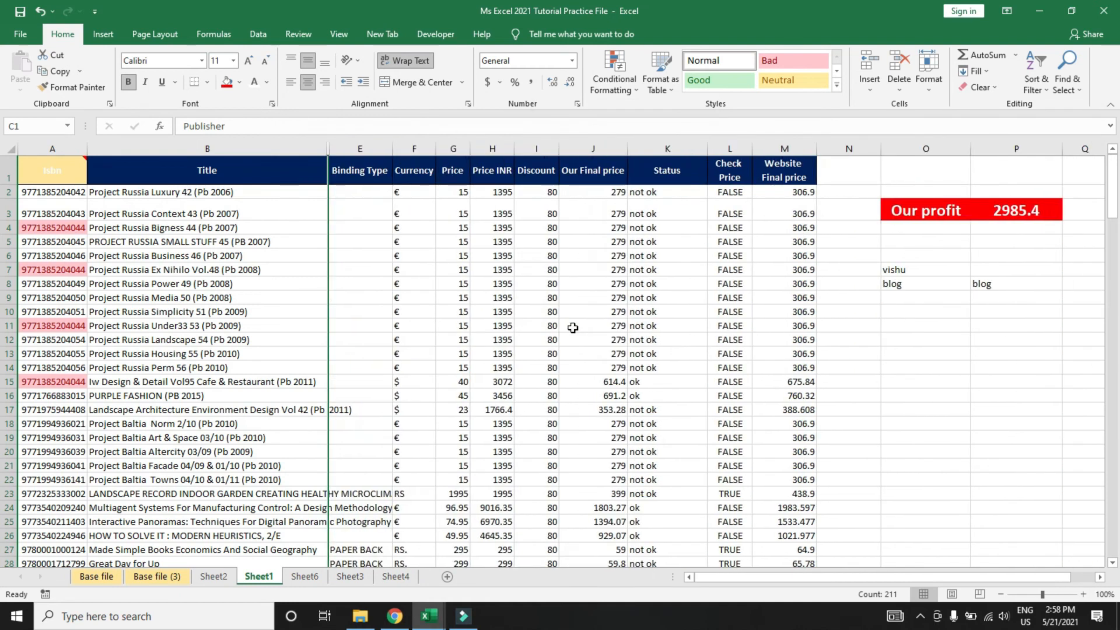
Step: Copy the full Sheet1 table from the Isbn header to the last row and paste it into a new worksheet
key(ctrl+Home)
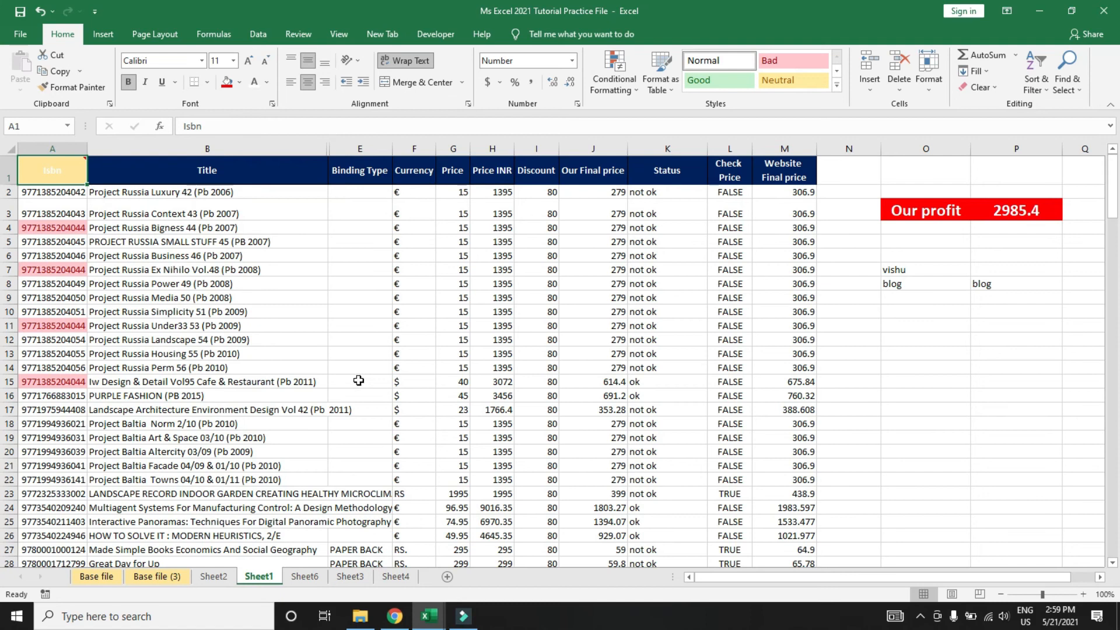
key(ctrl+shift+Right)
key(ctrl+shift+Down)
key(ctrl+c)
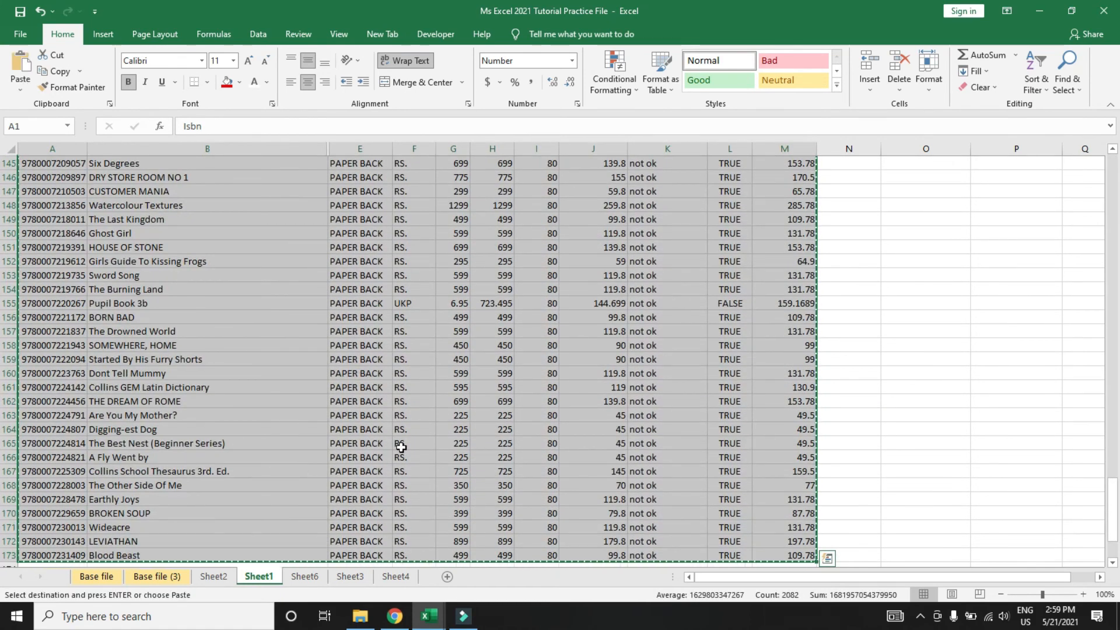
key(shift+F11)
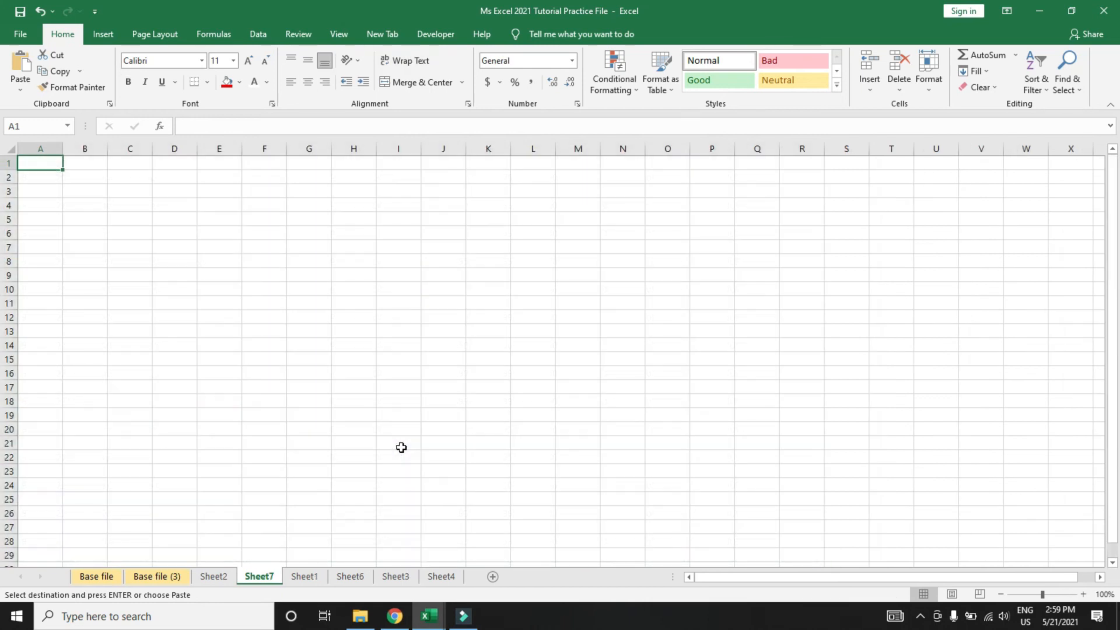
key(ctrl+v)
click(401, 447)
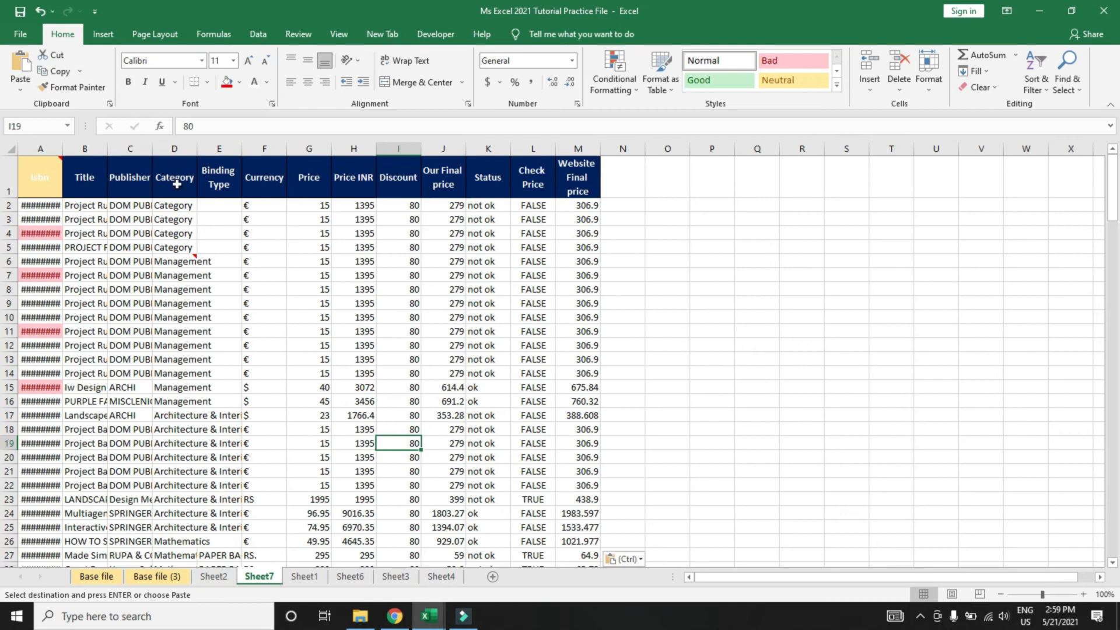
Step: Try selecting only the visible cells of Sheet1 from cell A1 with the Visible cells only option of Go To Special
click(213, 577)
click(304, 576)
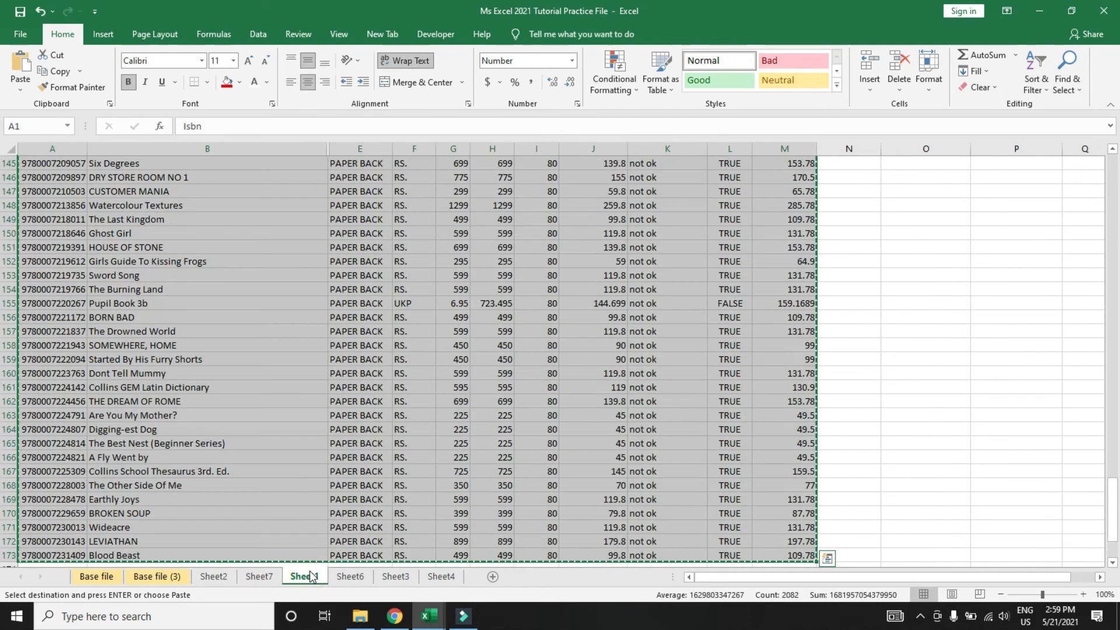
key(ctrl+Home)
key(Escape)
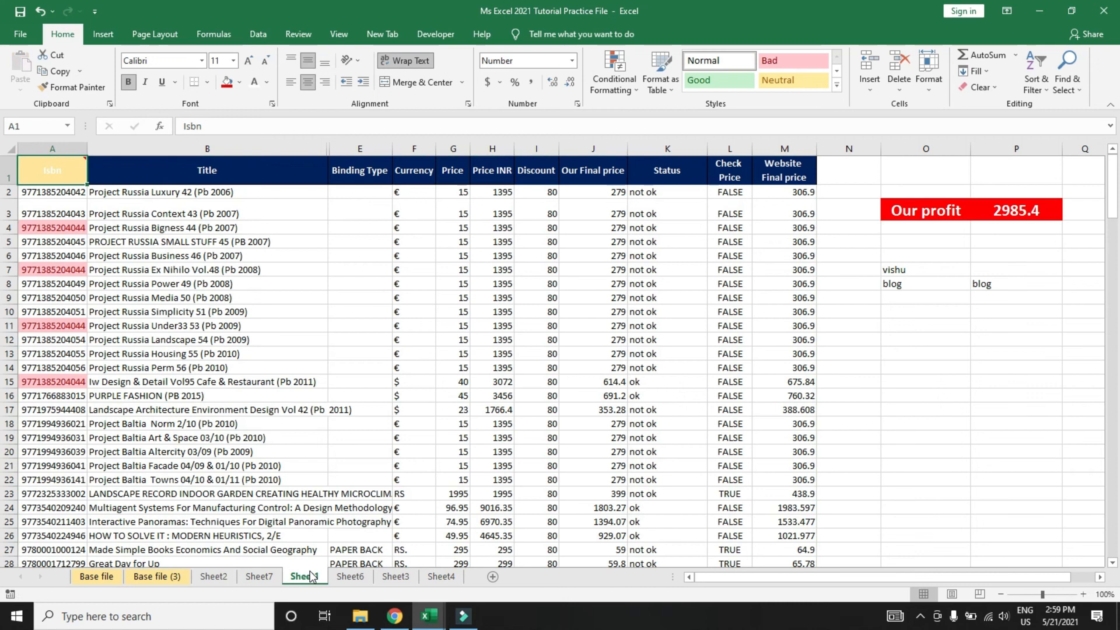
key(ctrl+g)
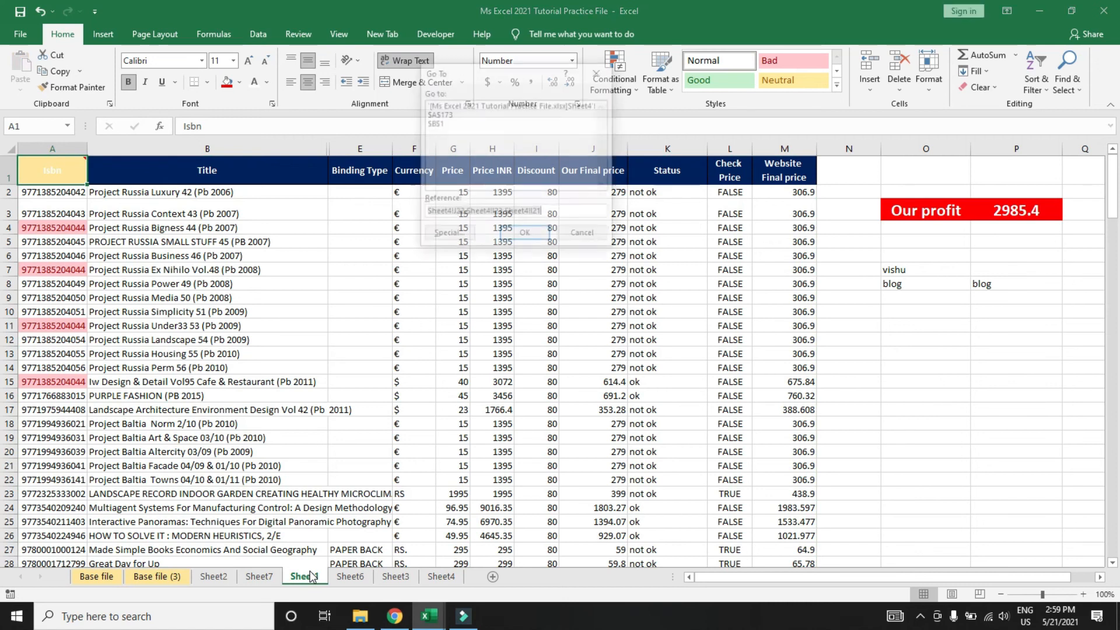
click(466, 233)
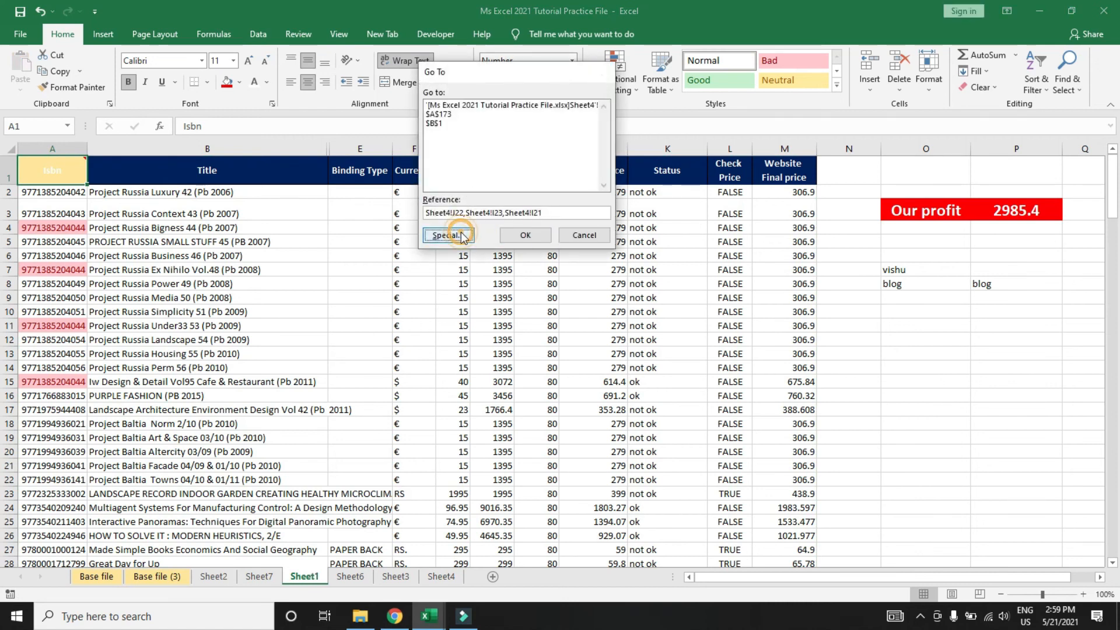
click(539, 181)
click(537, 255)
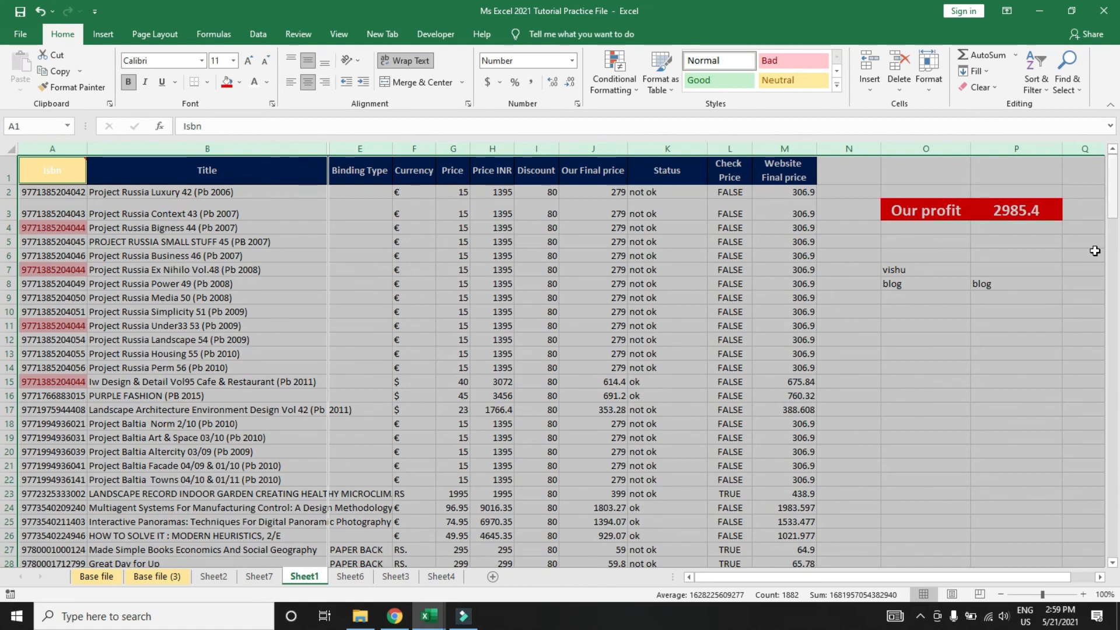
Step: Select the Sheet1 table from Isbn through Website Final price down to row 173, limited to visible cells only with Go To Special
key(ctrl+Home)
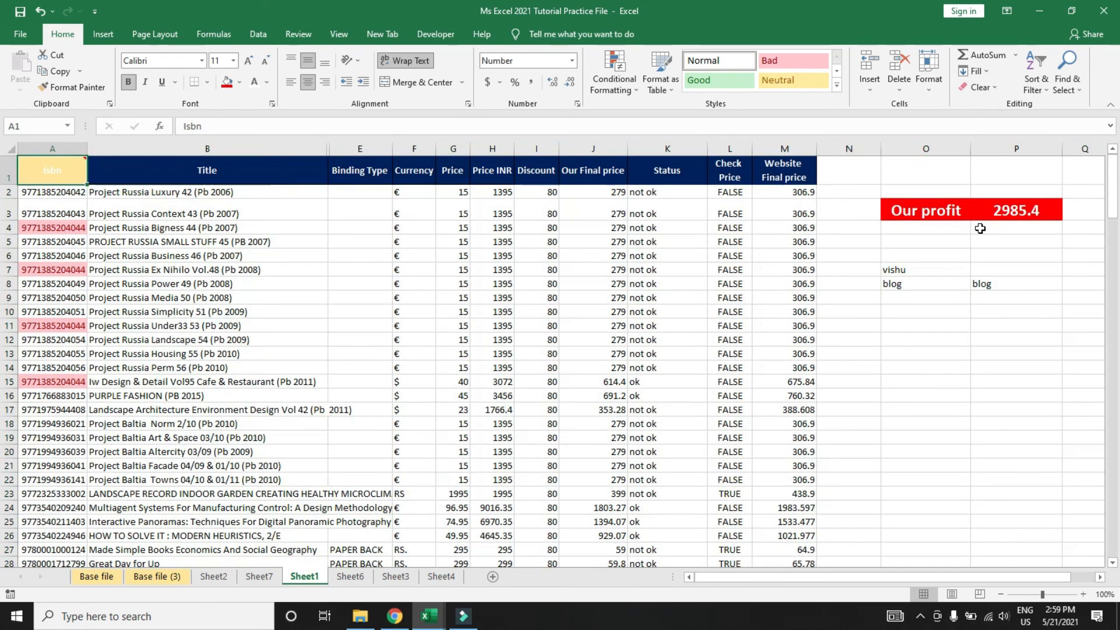
key(shift+Right)
key(shift+Right)
key(shift+Right)
key(shift+Right)
key(shift+Right)
key(shift+Right)
key(shift+Right)
key(shift+Right)
key(shift+Right)
key(shift+Right)
key(ctrl+shift+Down)
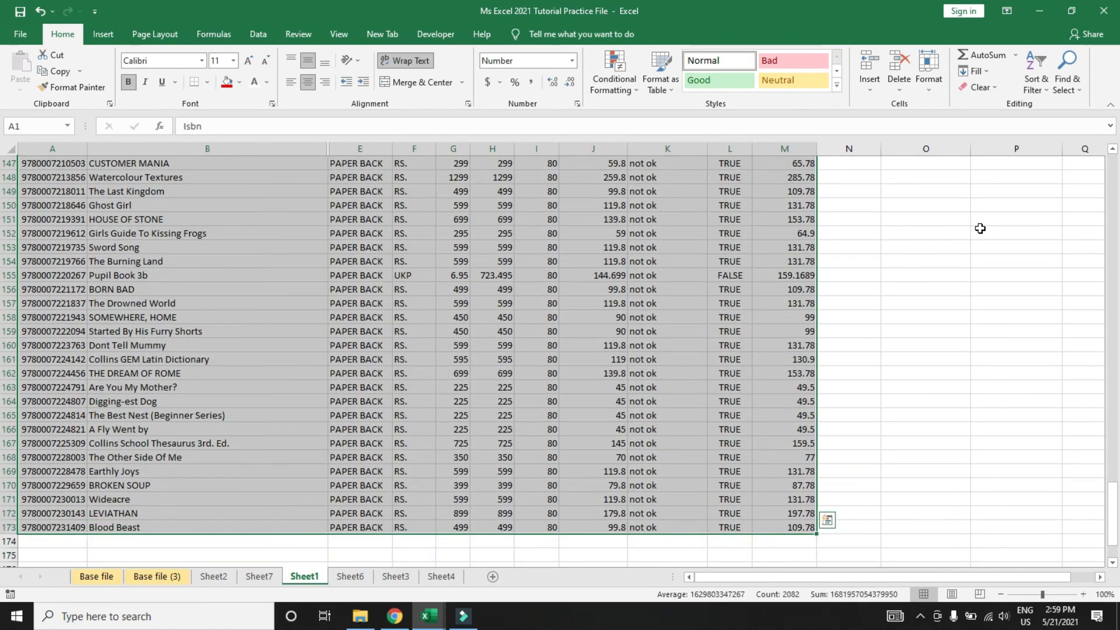
key(ctrl+g)
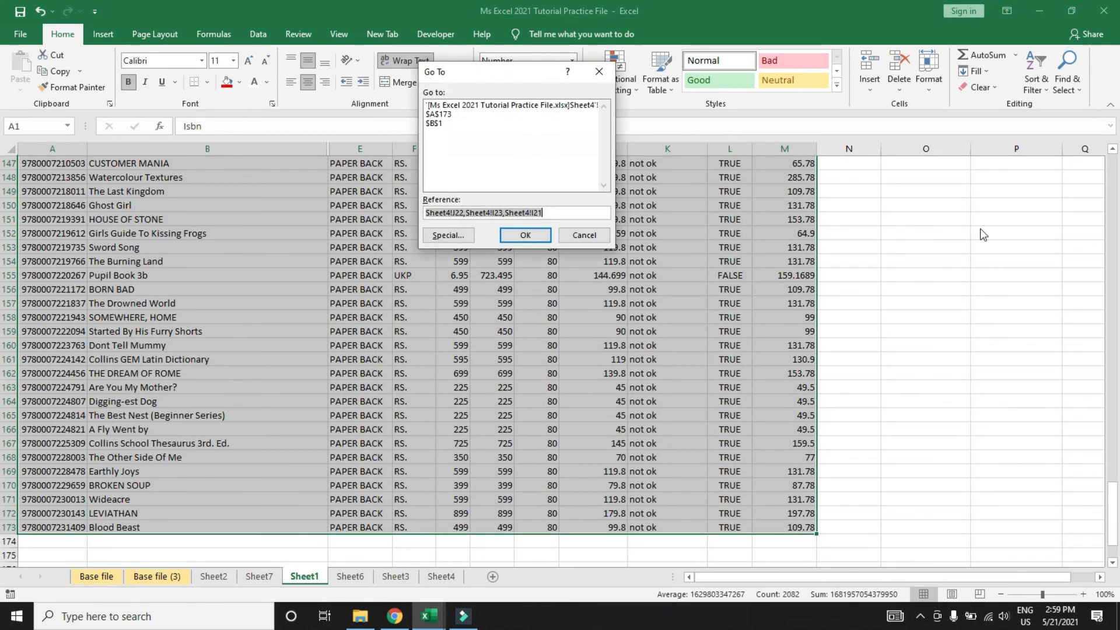
click(463, 234)
click(530, 179)
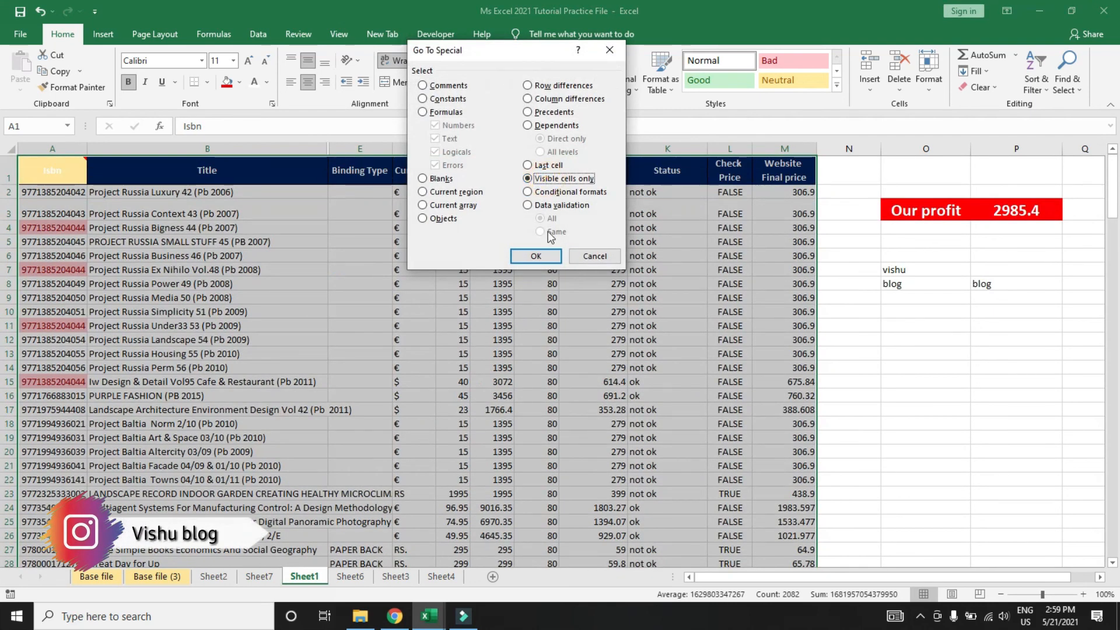
click(538, 256)
Step: Copy the selected visible cells and paste them into another new worksheet
key(ctrl+c)
click(500, 582)
key(ctrl+v)
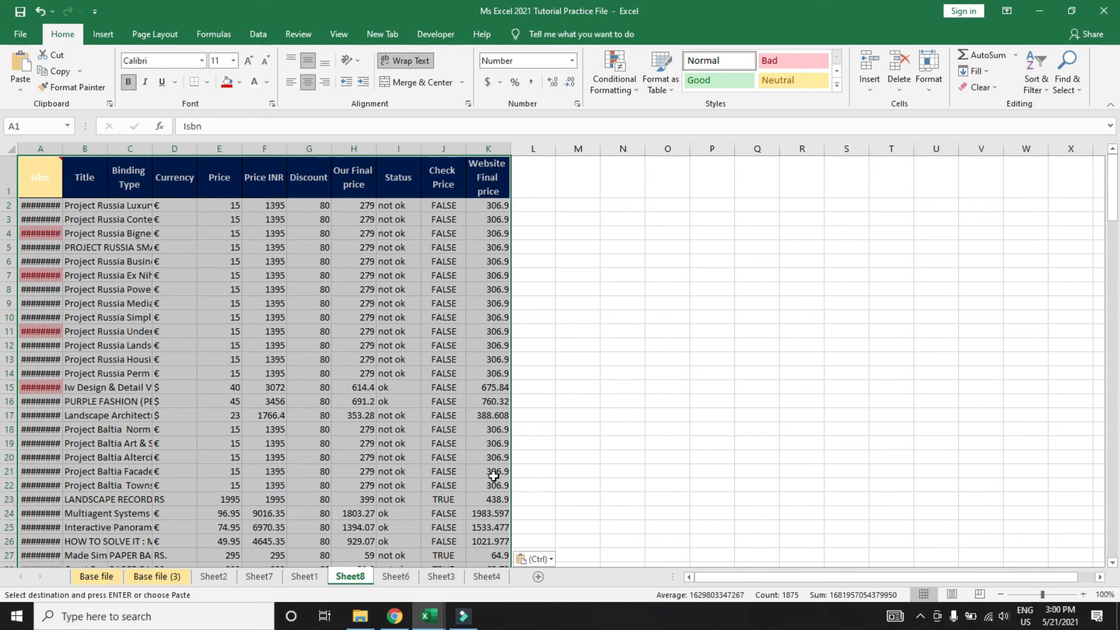
click(456, 301)
right_click(456, 301)
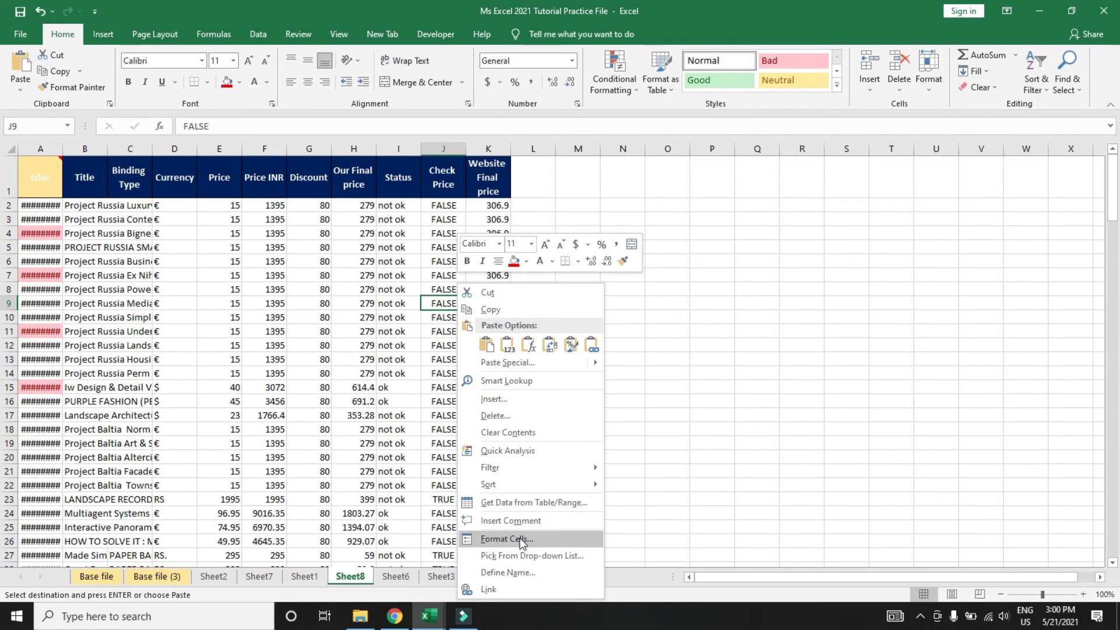
click(435, 320)
key(Left)
key(Left)
key(Left)
key(ctrl+g)
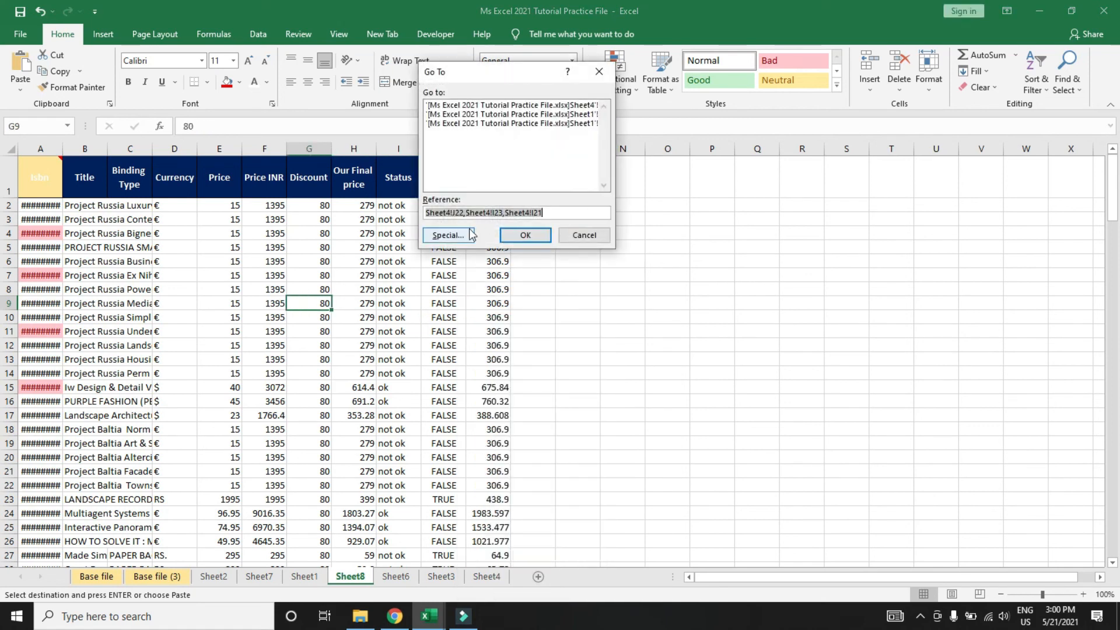
click(448, 234)
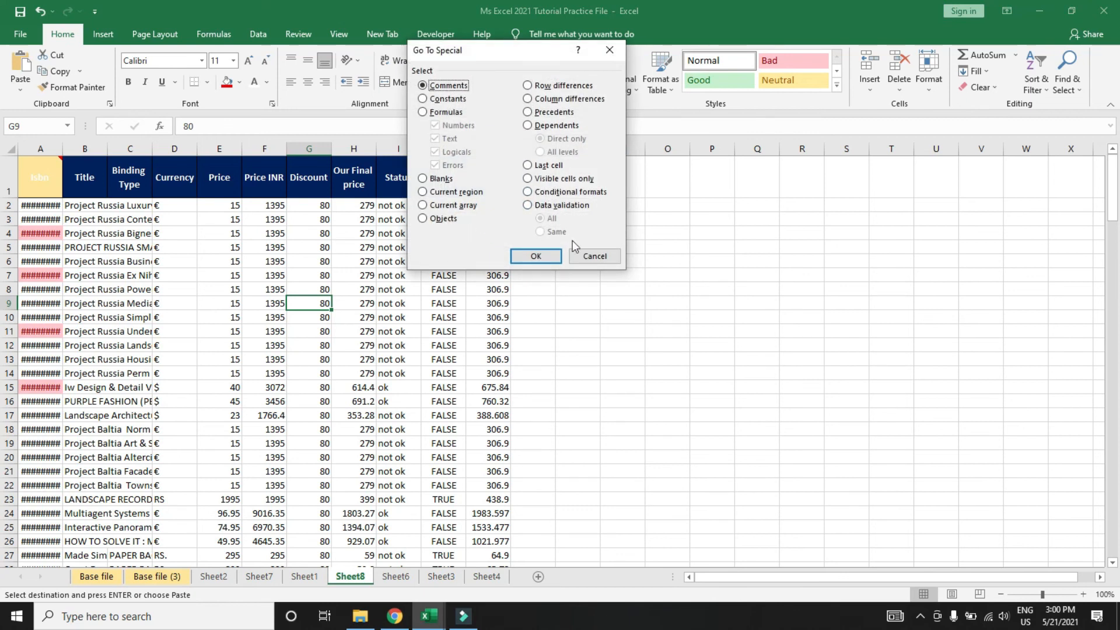
click(590, 260)
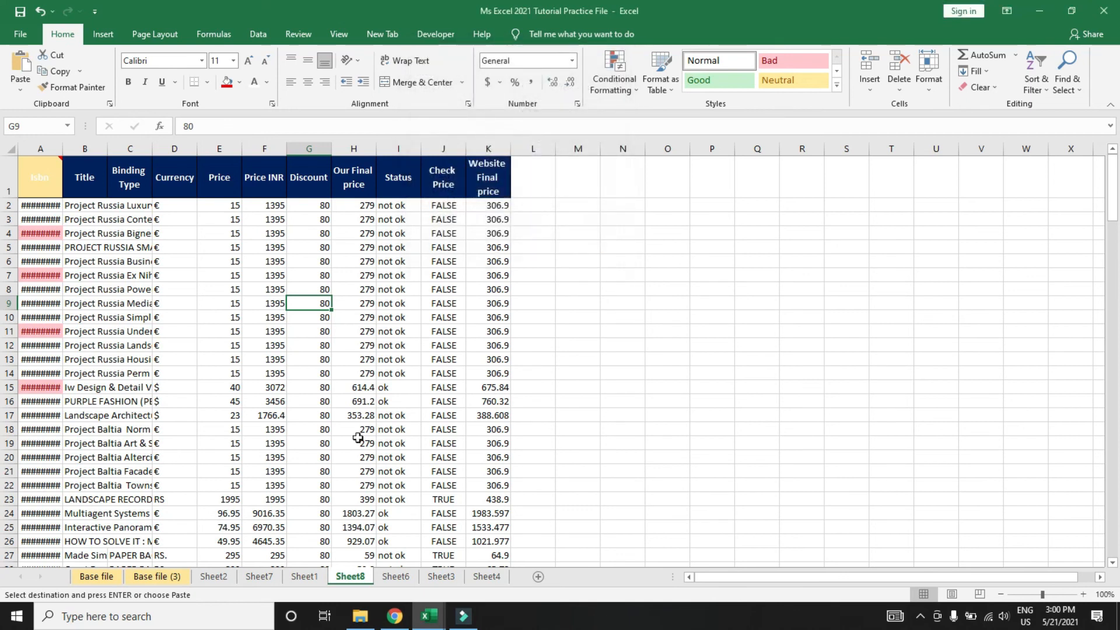
Step: Compare the pasted tables in Sheet7 and Sheet8, then return to Sheet1 and end the copy mode
click(259, 576)
click(222, 584)
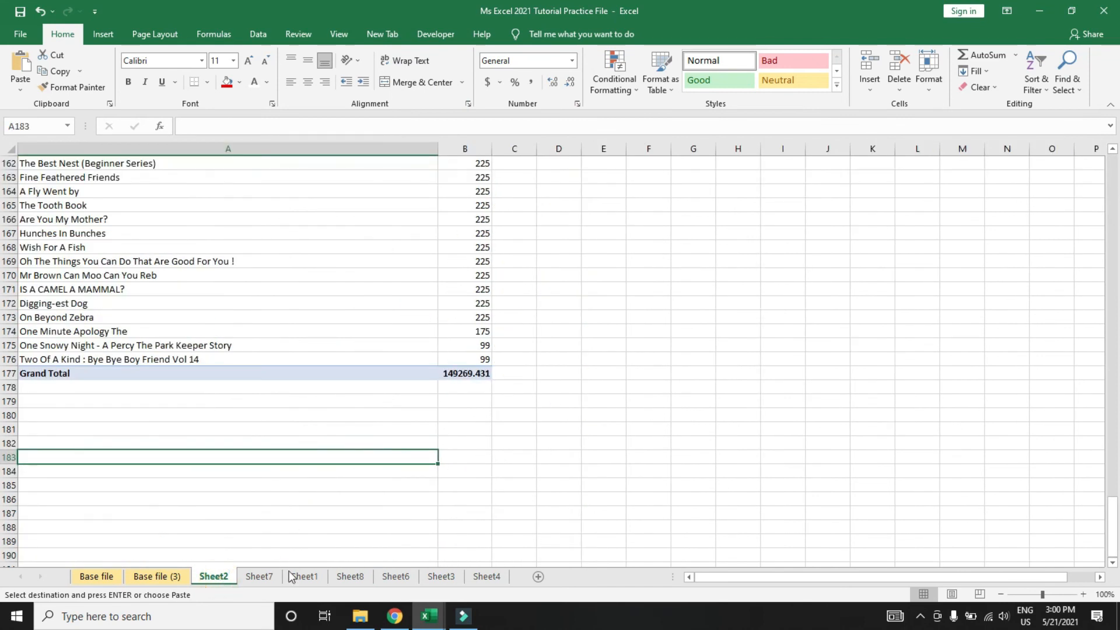
click(260, 576)
key(ctrl+Up)
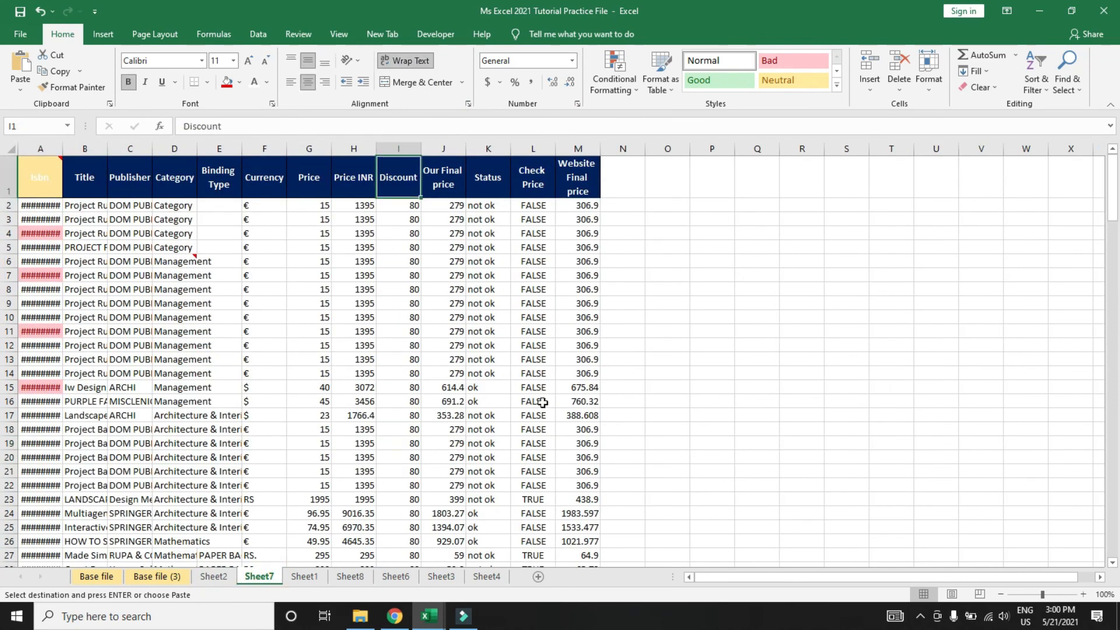
click(351, 576)
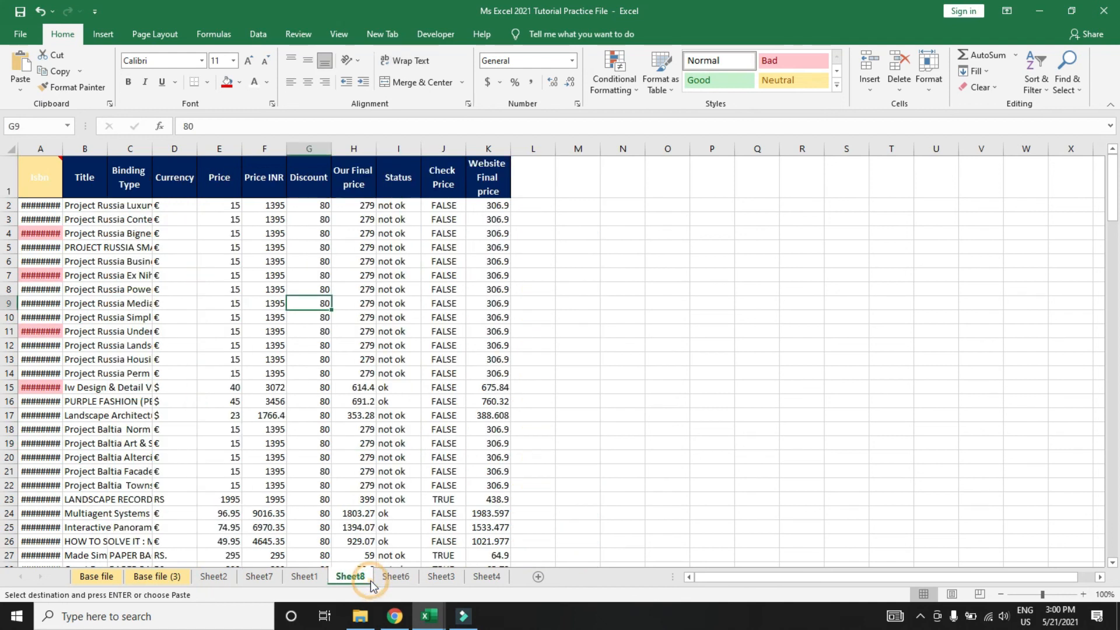
click(304, 576)
key(Escape)
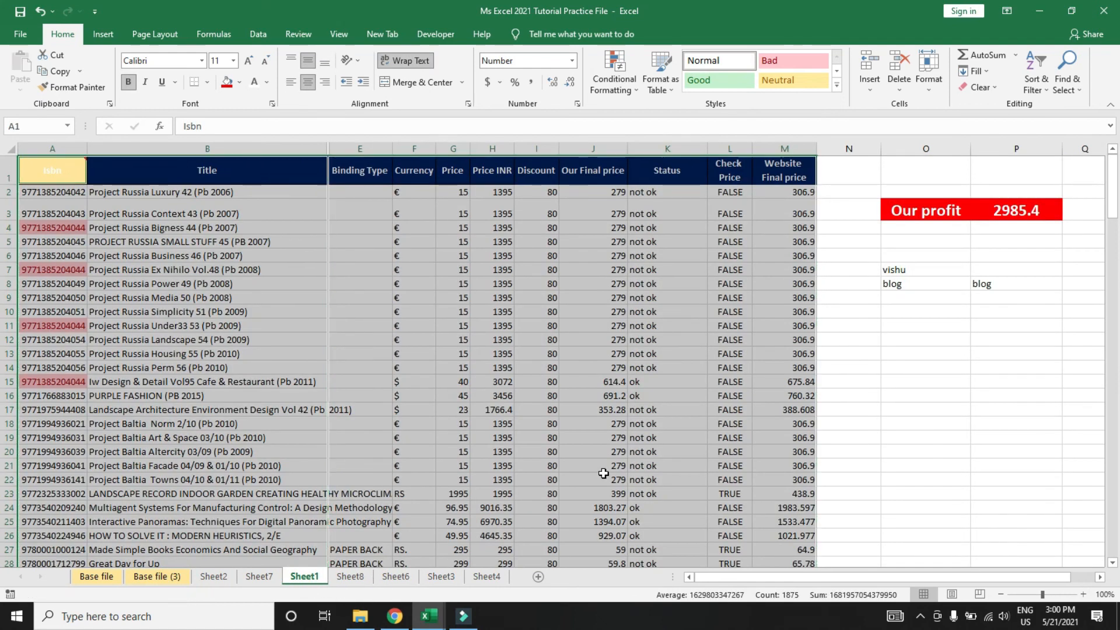
Step: Examine the cells around O8 in Sheet1 and view the drop-down list choices of cell P8
click(965, 286)
key(Right)
key(Up)
key(Left)
key(Down)
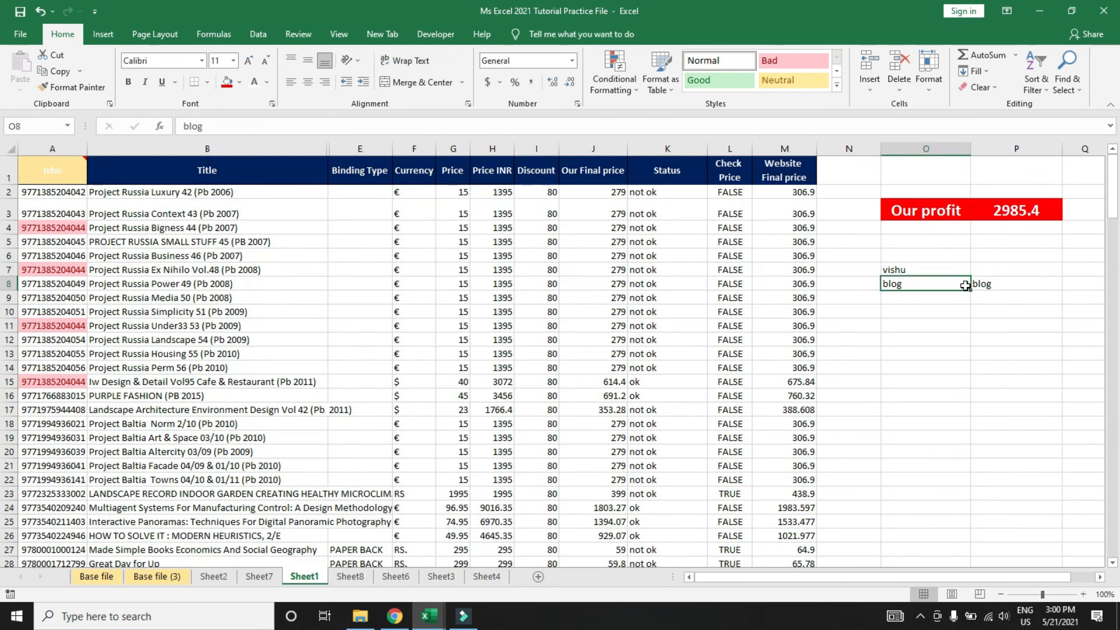
key(Right)
key(Right)
key(Left)
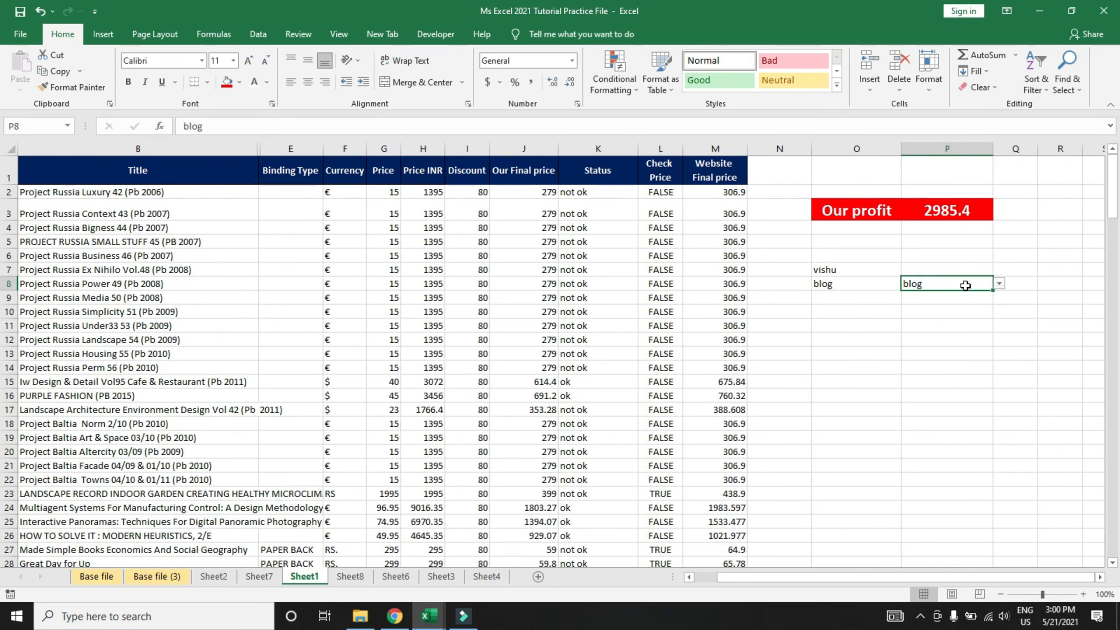
click(999, 283)
key(Escape)
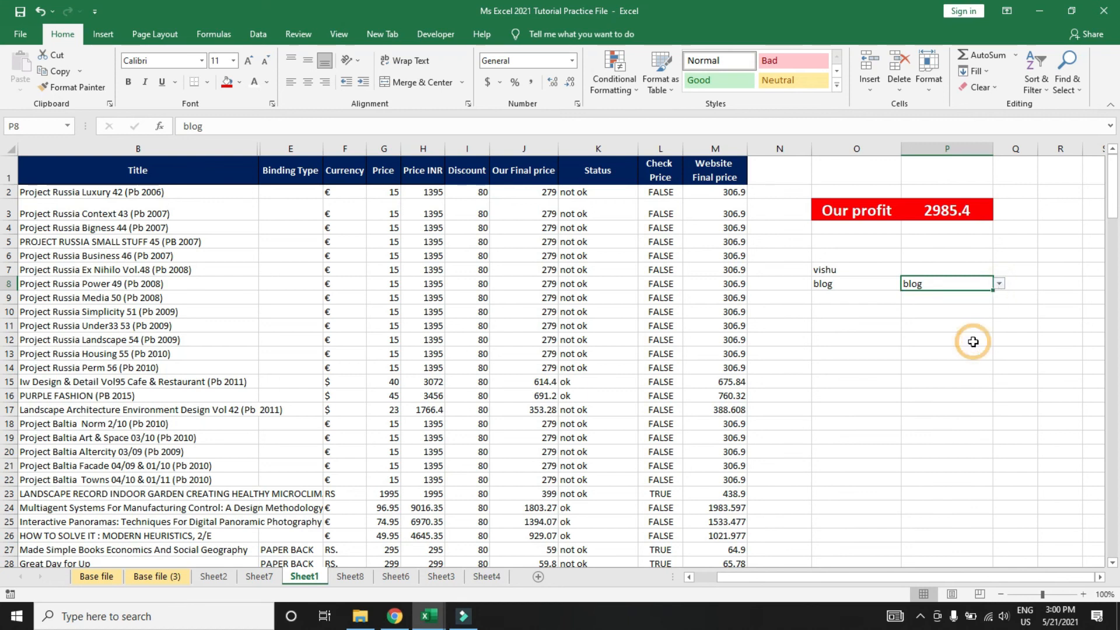
key(Left)
key(Left)
key(Right)
key(Right)
key(Left)
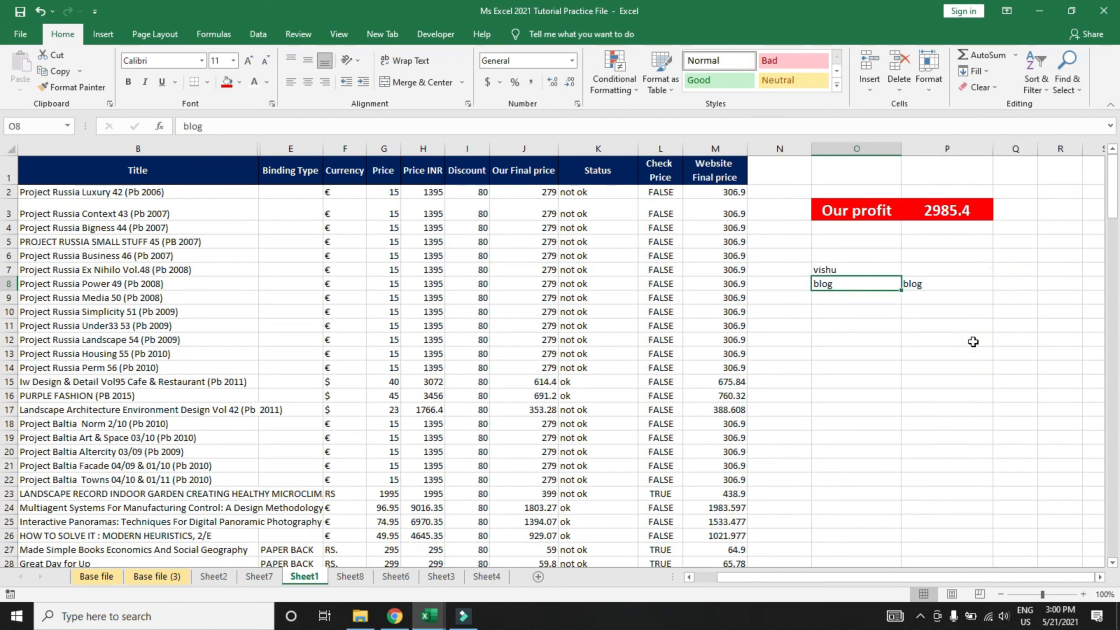
Step: Select all cells of Sheet1 and use Go To Special to keep only the cells with data validation, option All
key(Left)
key(Left)
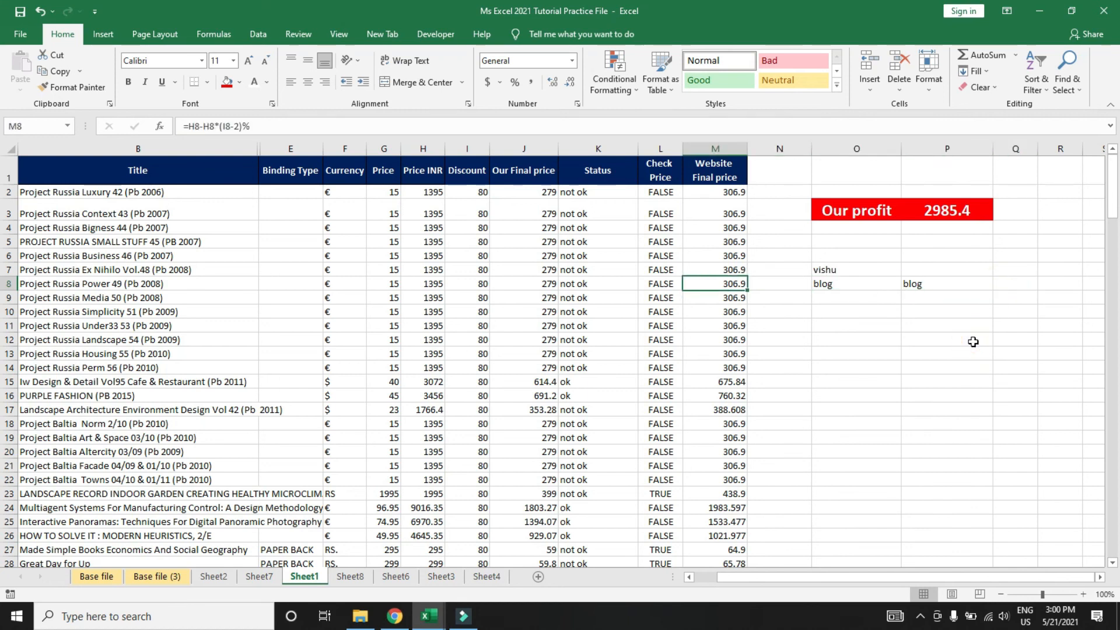
key(ctrl+a)
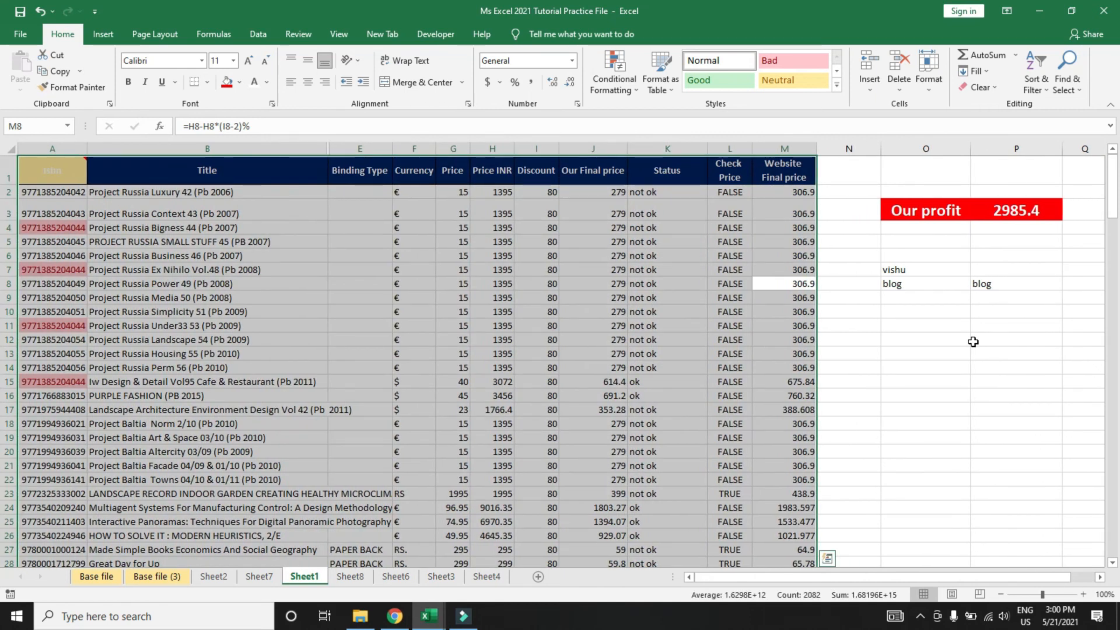
key(ctrl+a)
key(ctrl+g)
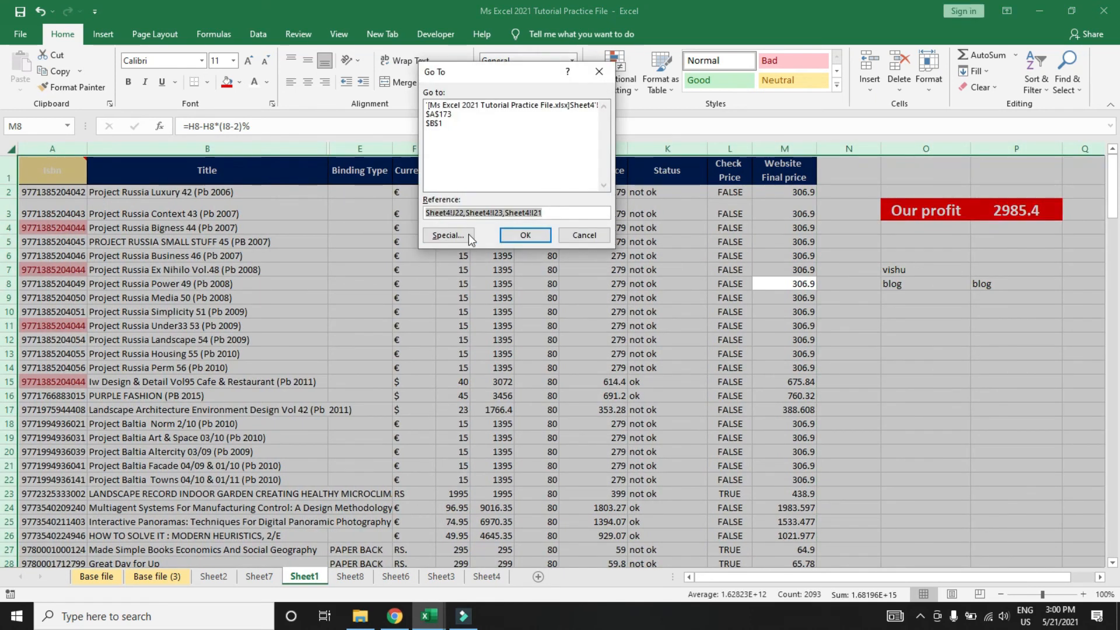
click(444, 235)
click(528, 205)
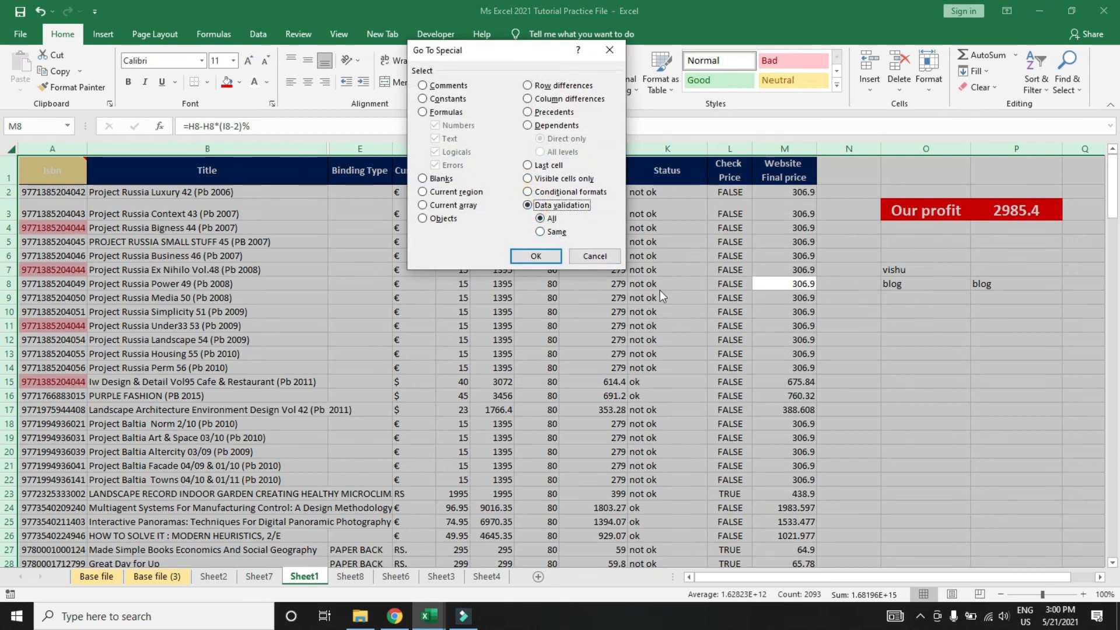
click(542, 257)
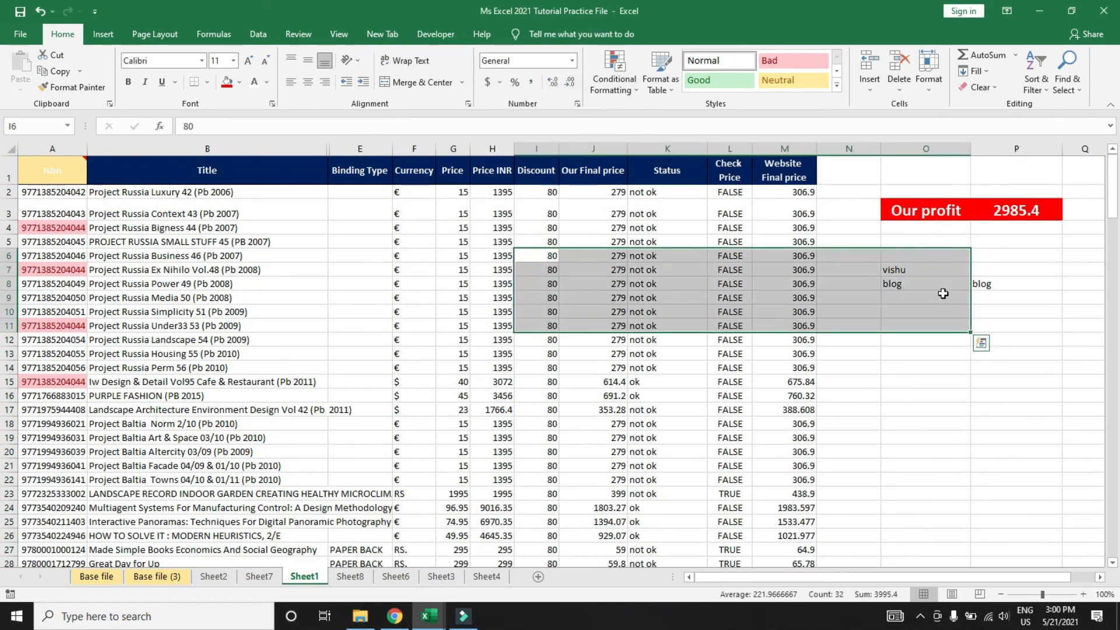
Step: Starting from cell N17, select the whole sheet again and narrow the selection to all data validation cells with Go To Special
click(843, 409)
key(ctrl+a)
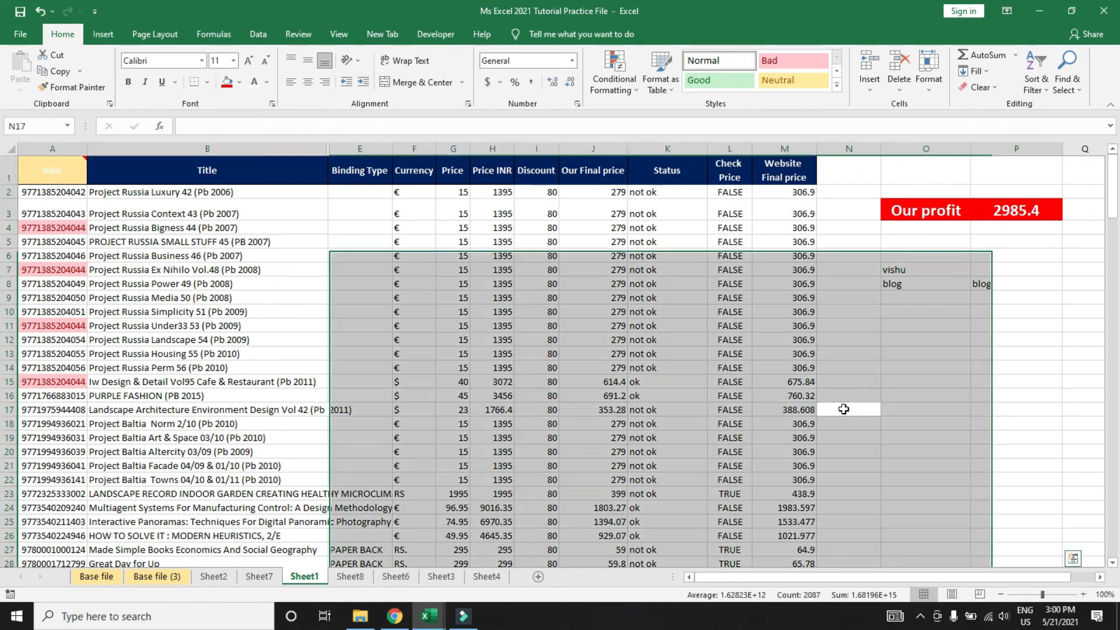
key(ctrl+g)
click(448, 235)
click(547, 206)
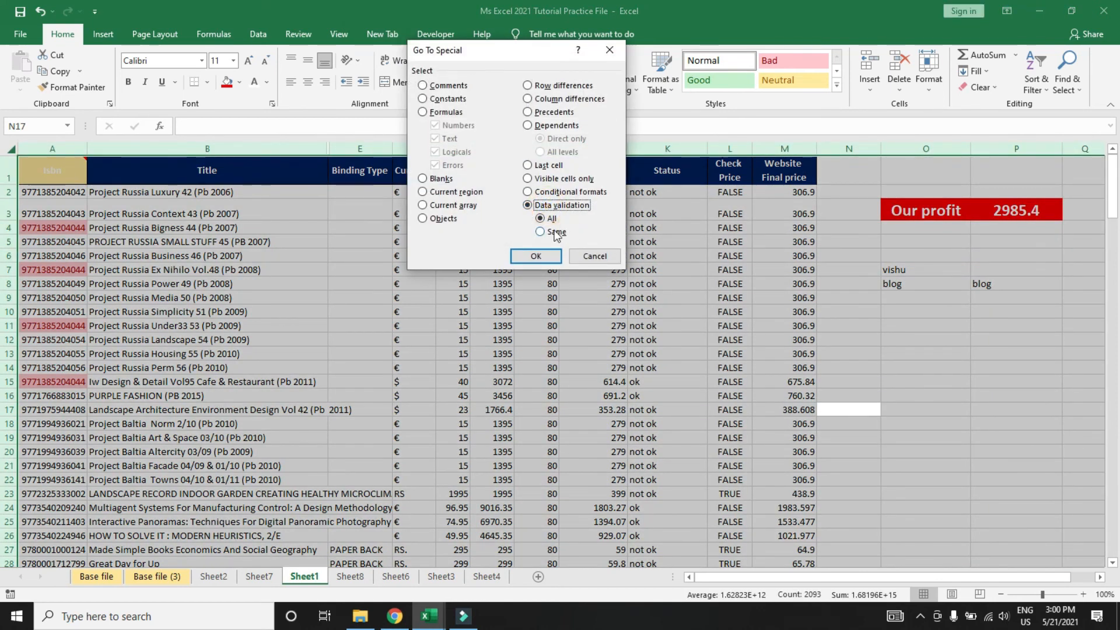
click(534, 256)
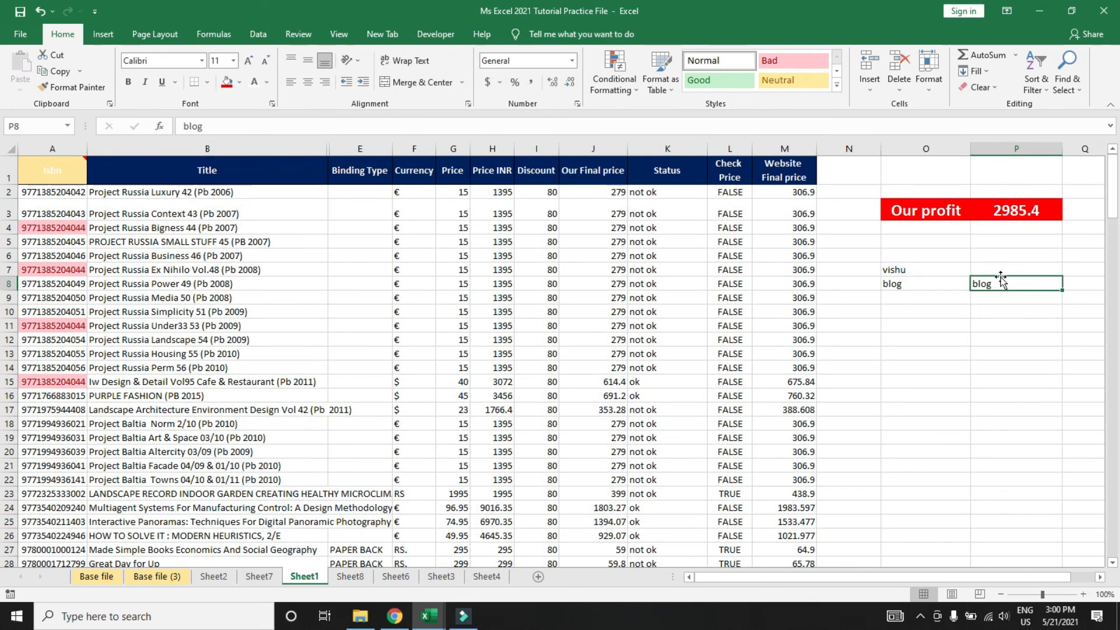
Step: Switch to Sheet3 and show the Selection pane for its pictures
click(1072, 87)
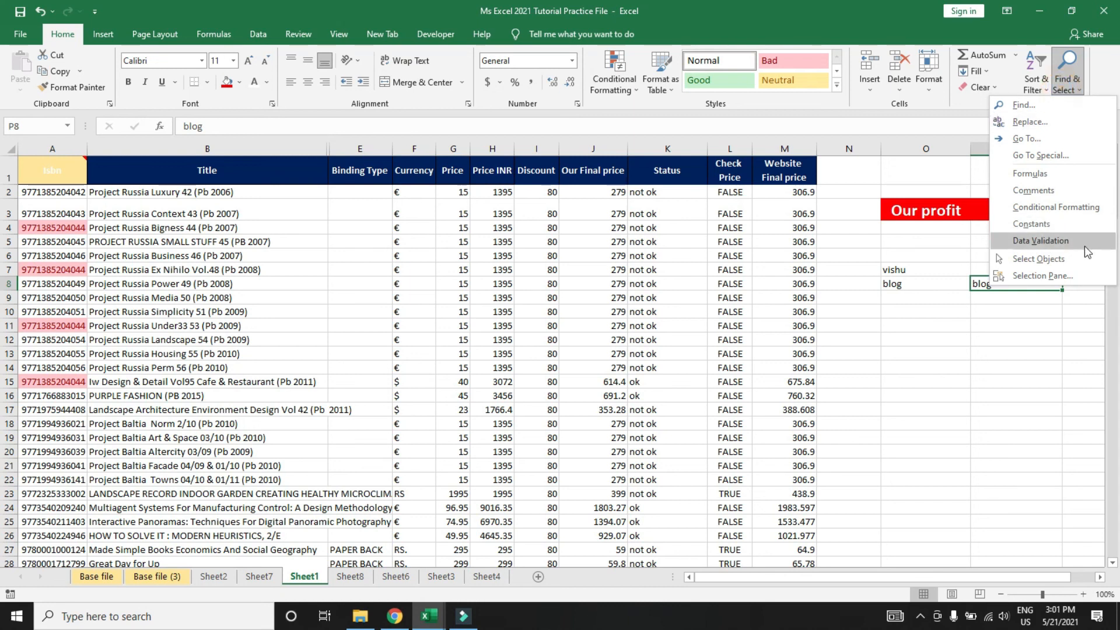
click(1076, 274)
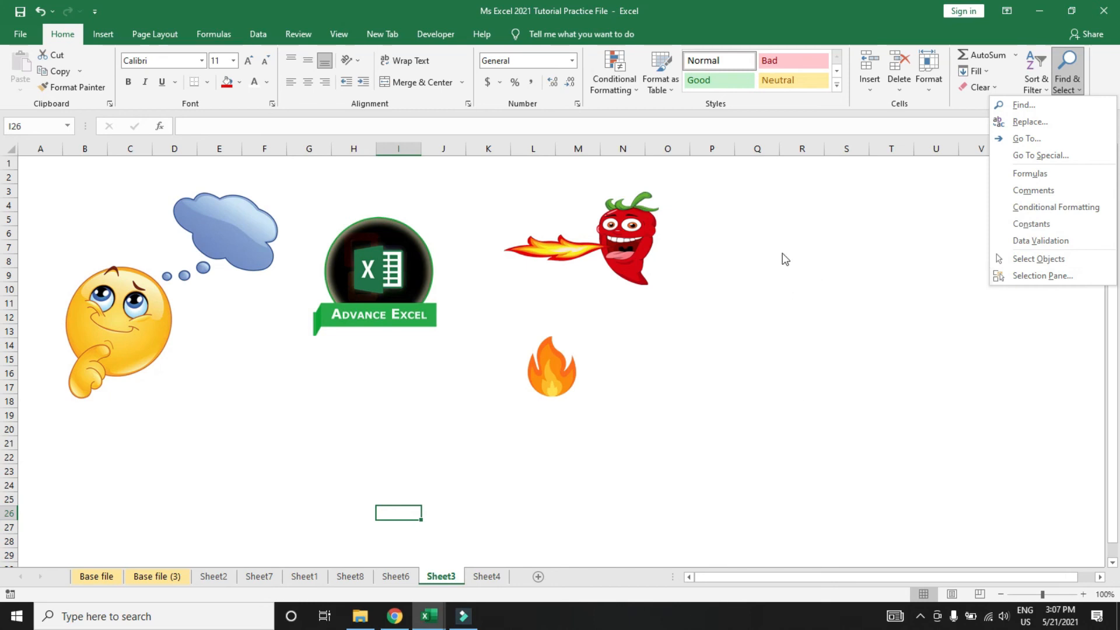
click(1021, 277)
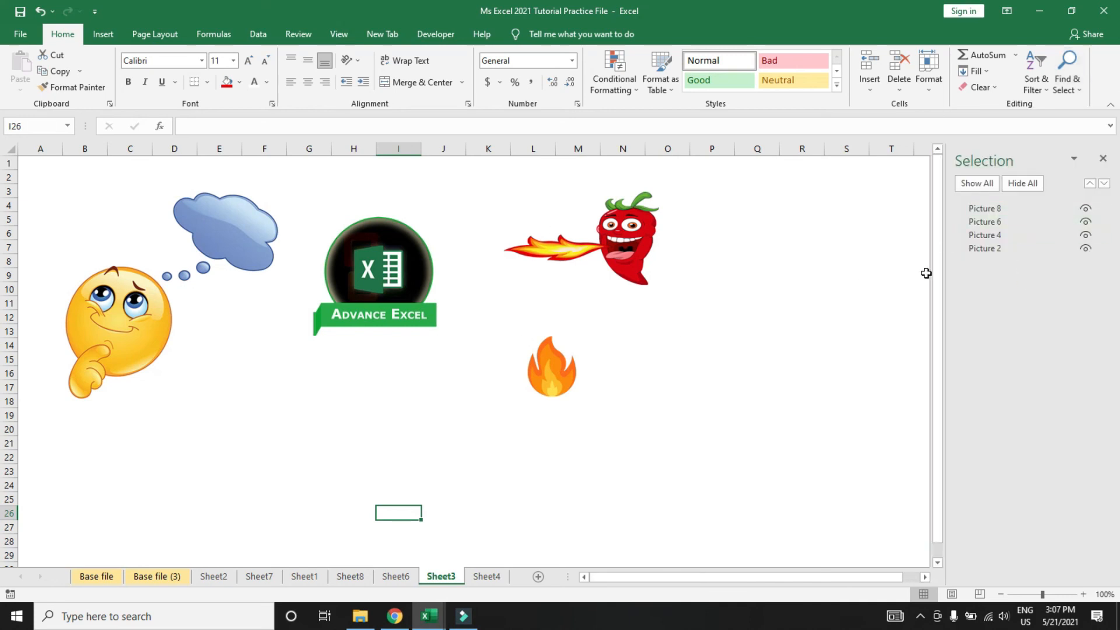
Step: Toggle the visibility of Picture 8 off and on again, and hide Picture 6 and Picture 2 on Sheet3
click(1085, 209)
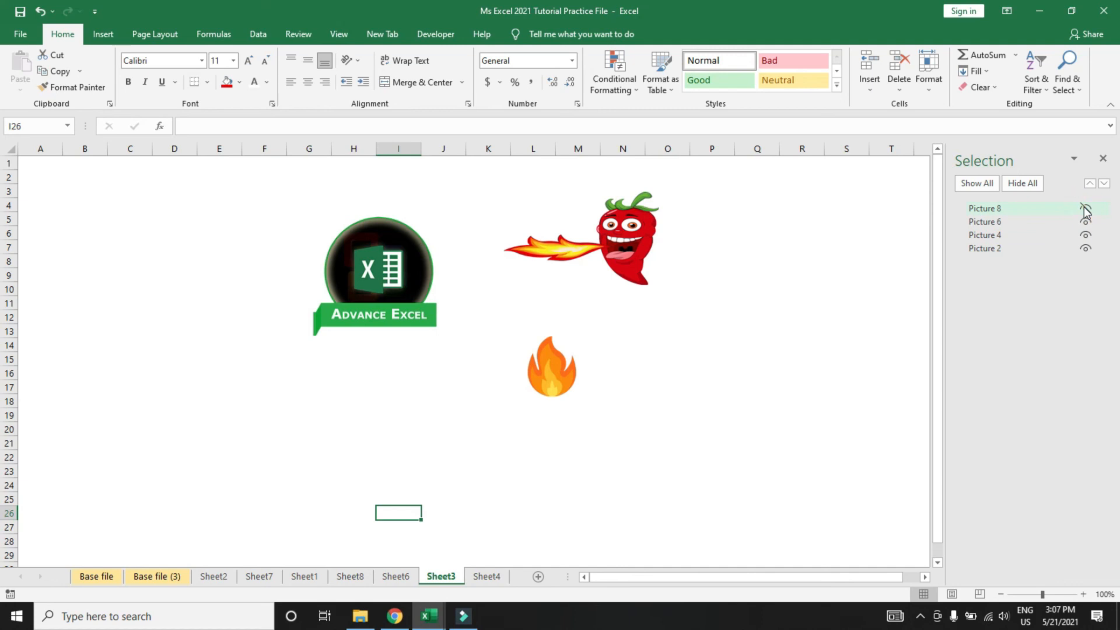
click(1084, 222)
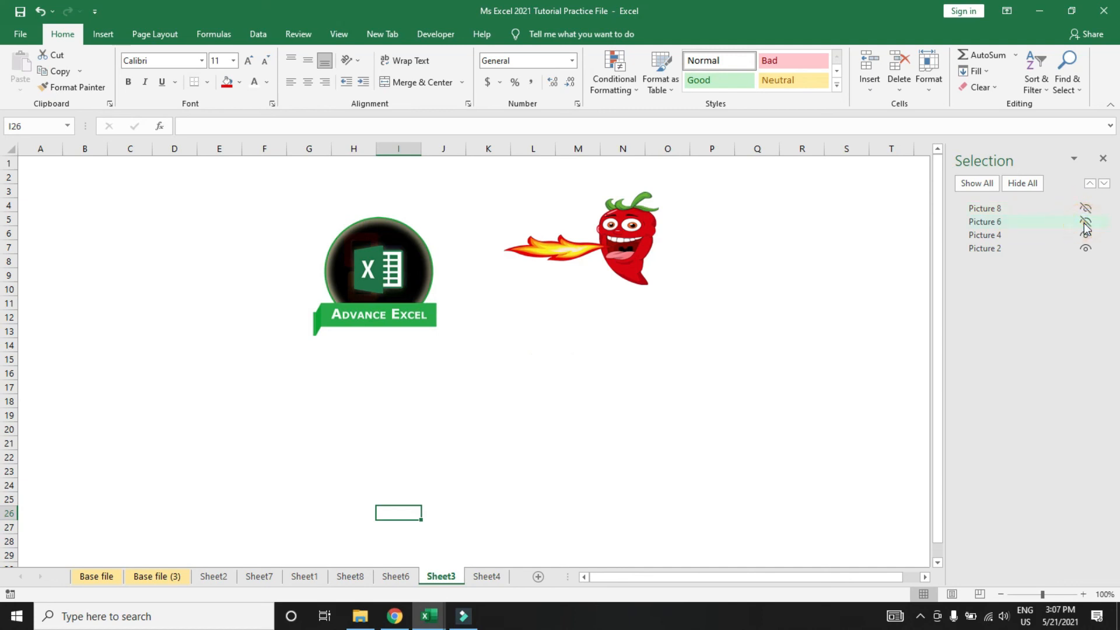
click(1085, 208)
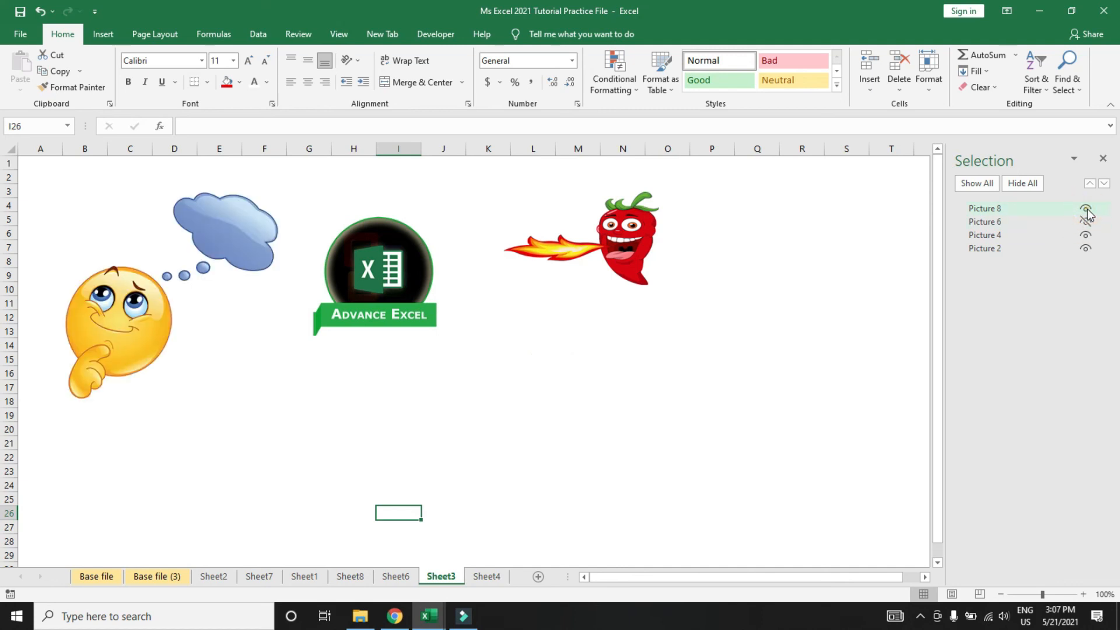
click(1085, 248)
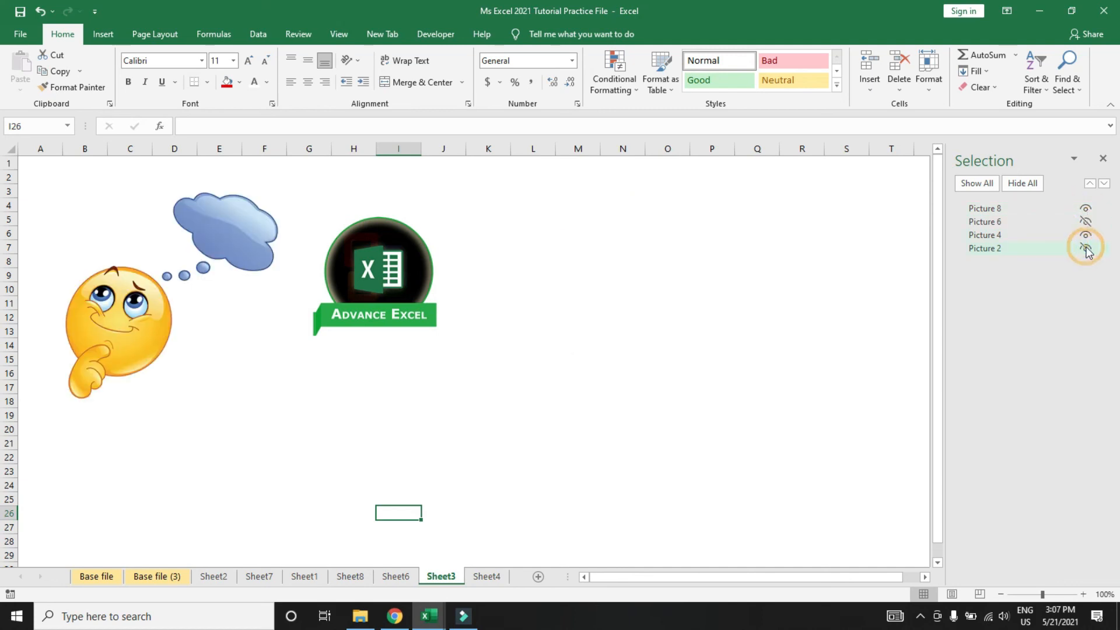
Step: Go to Sheet1, hide the Drop Down 4 object and make Comment 2 and Comment 1 visible
click(395, 578)
click(319, 577)
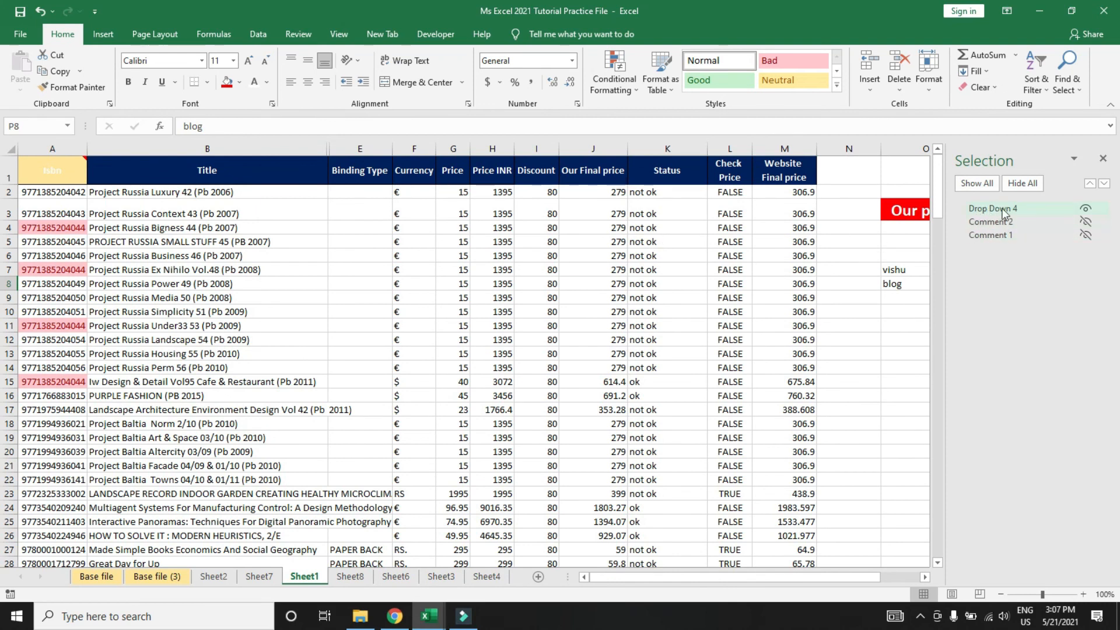
click(1085, 210)
click(1086, 222)
click(1082, 244)
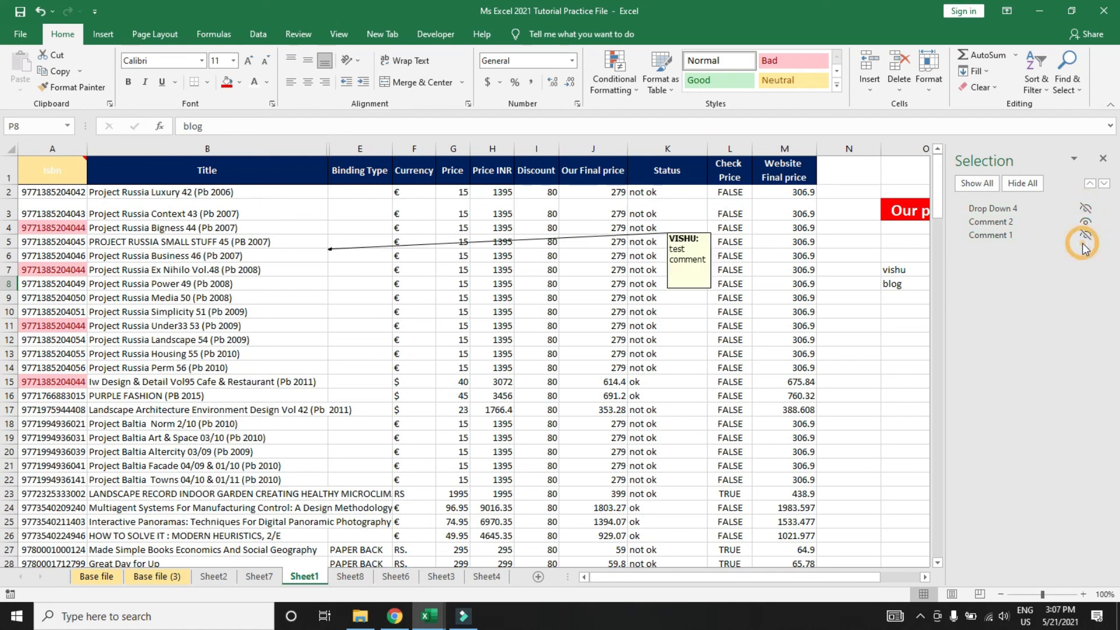
click(1086, 235)
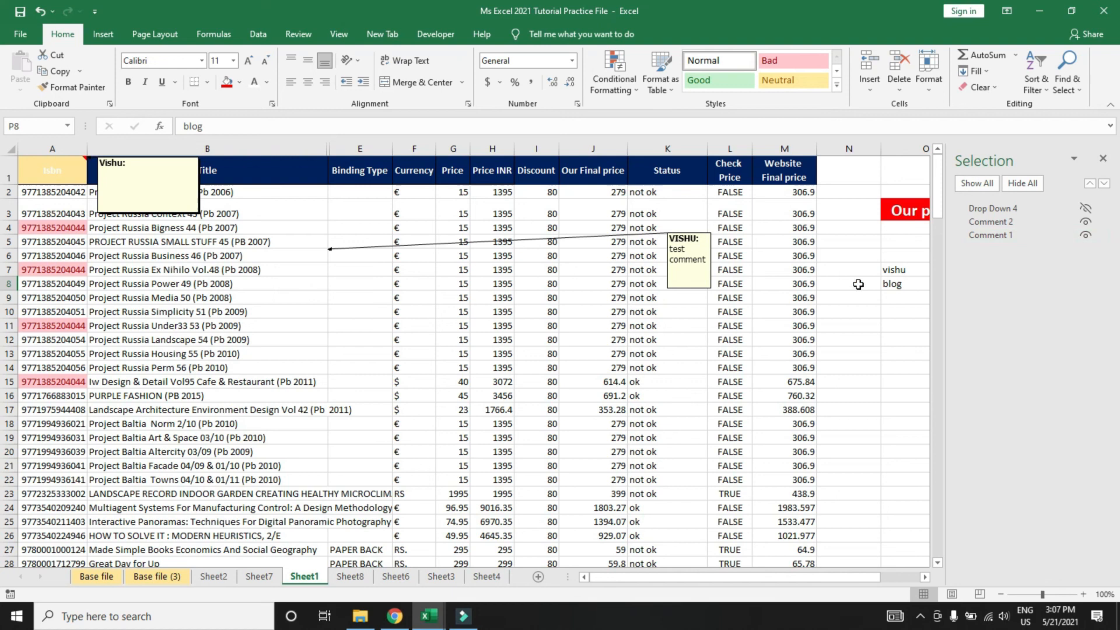